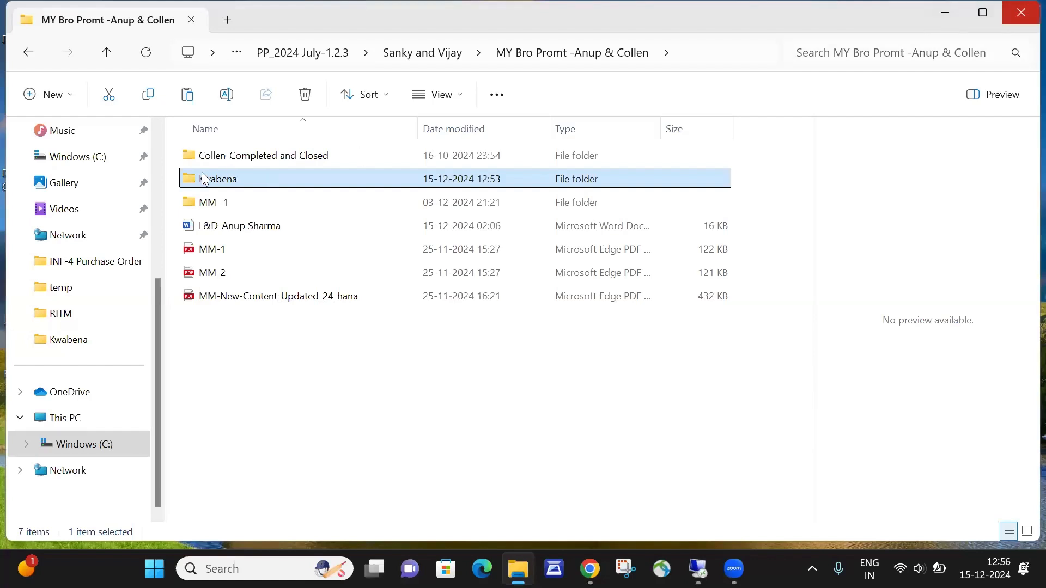
- Open the trainee's folder inside "MY Bro Promt -Anup & Collen", widen the Name column to read the session file names, and minimize the window
double_click(229, 174)
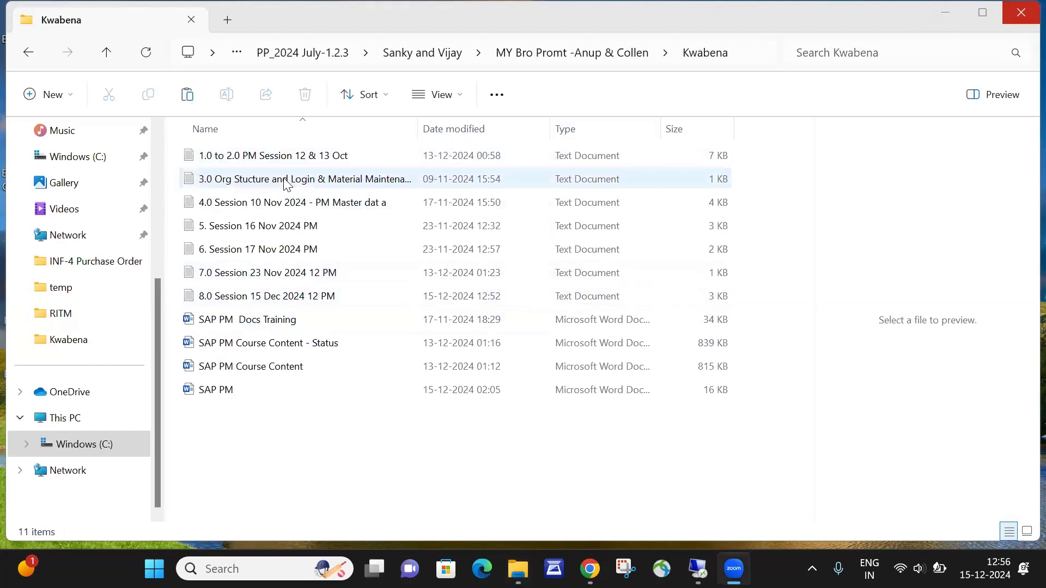
drag(418, 129, 461, 129)
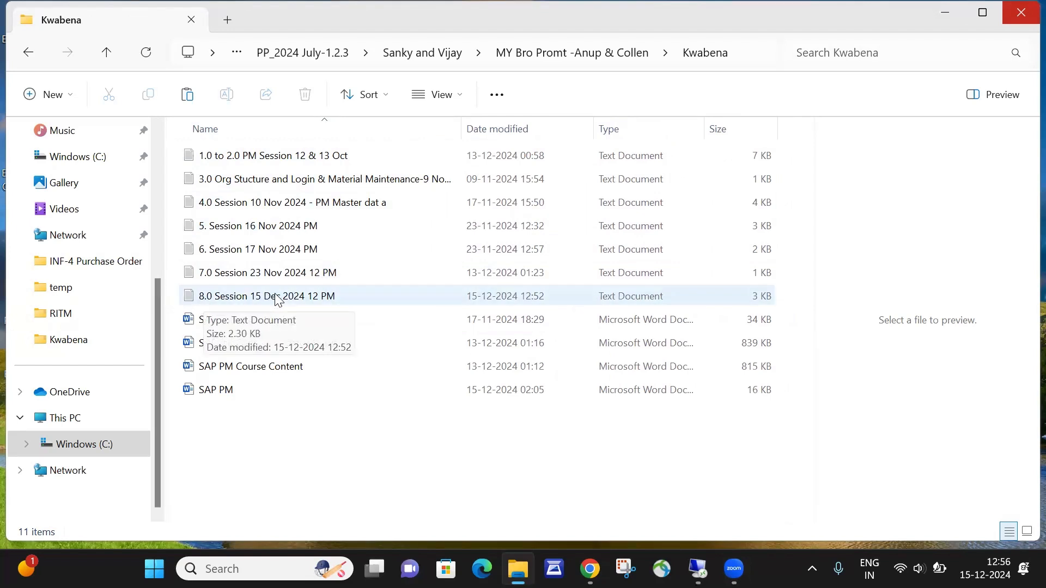
click(946, 12)
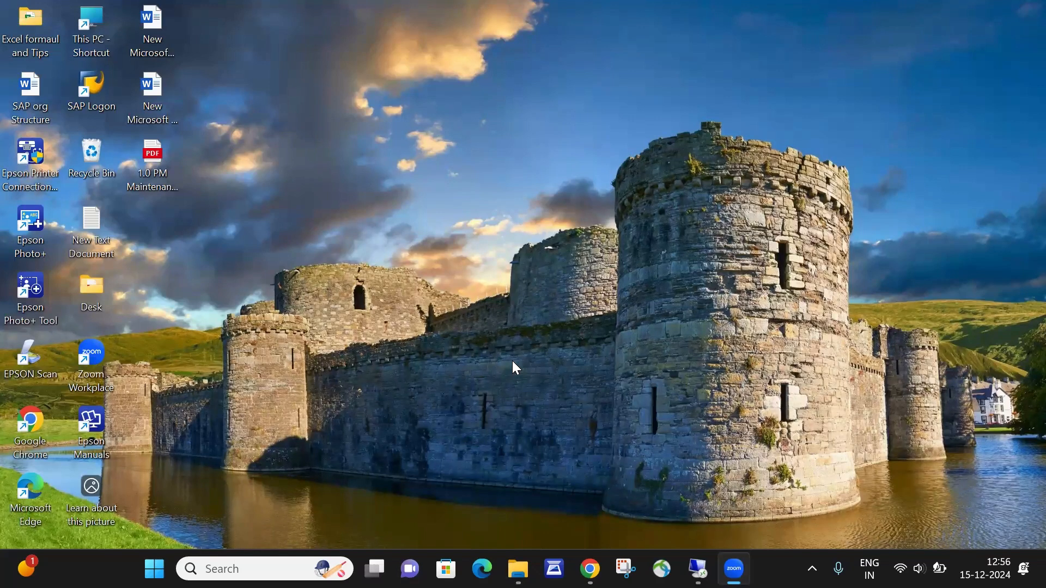
- Switch to the remote desktop and open the text file "8.0 Session 15 Dec 2024 12 PM" in a maximized window
click(698, 569)
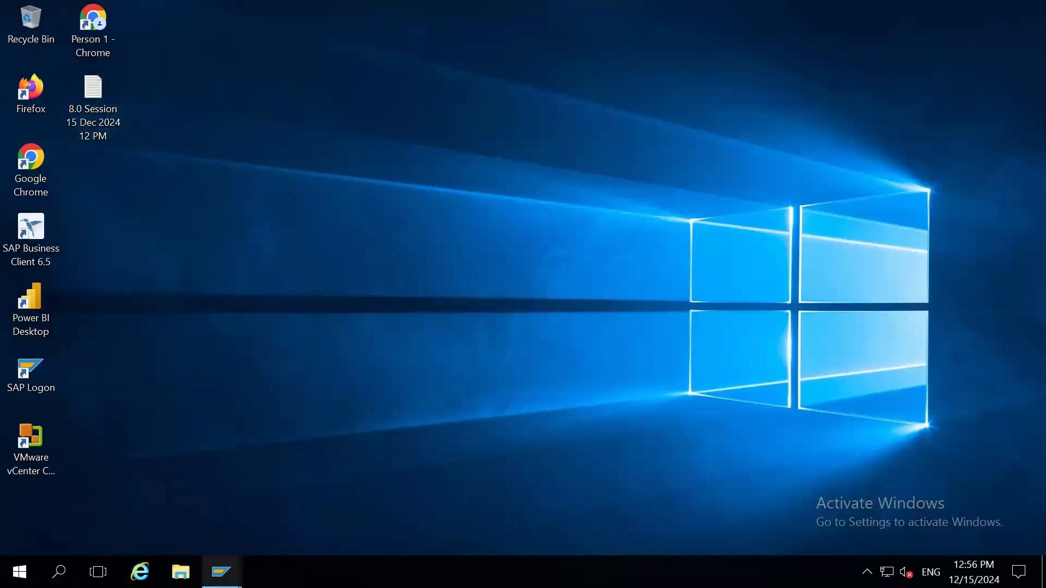
double_click(94, 89)
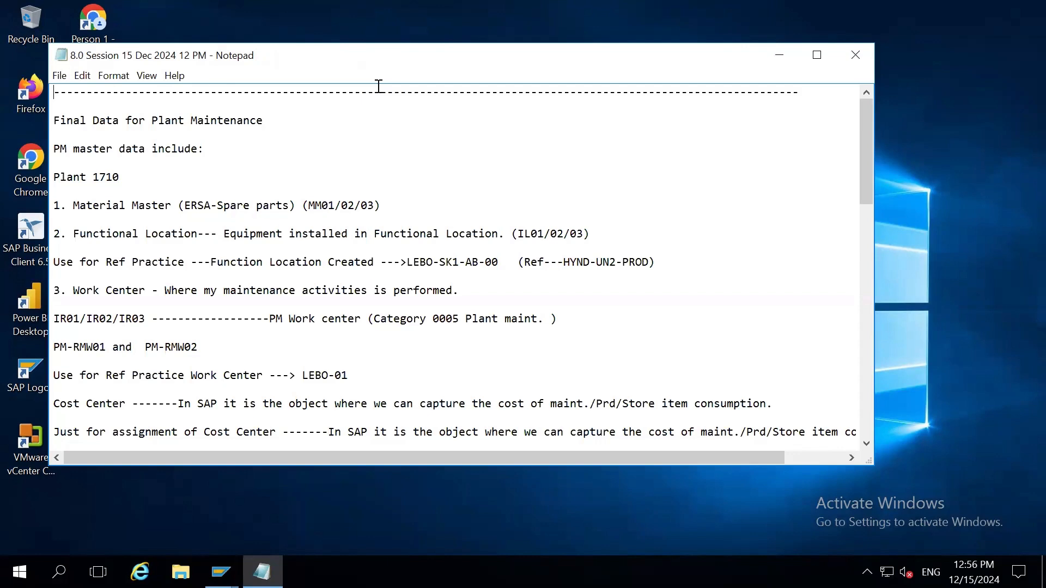
click(820, 56)
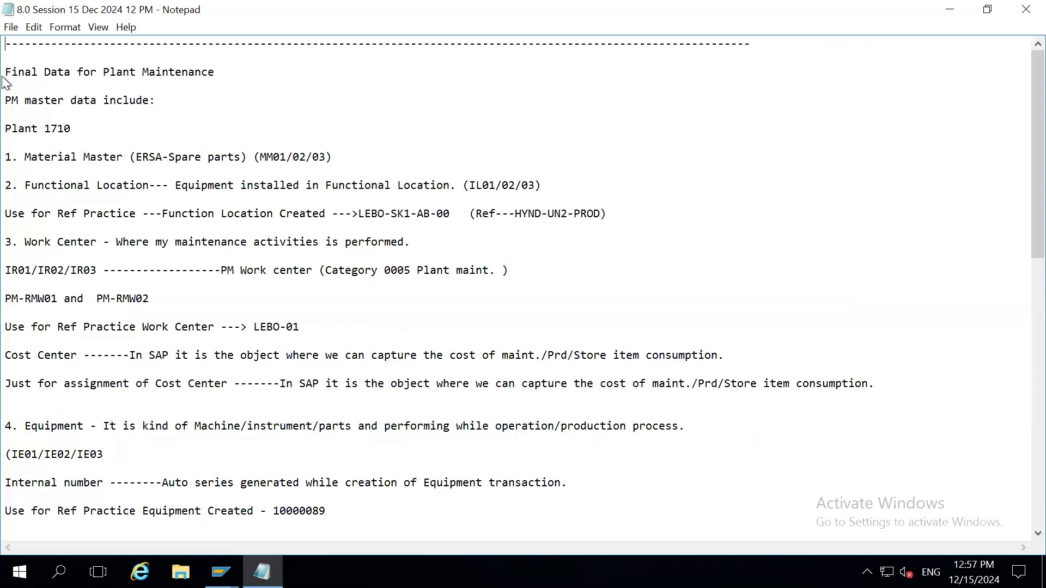
- Review the plant maintenance notes from the title through Plant 1710 to the Material Master transaction codes
click(6, 72)
shift+click(182, 74)
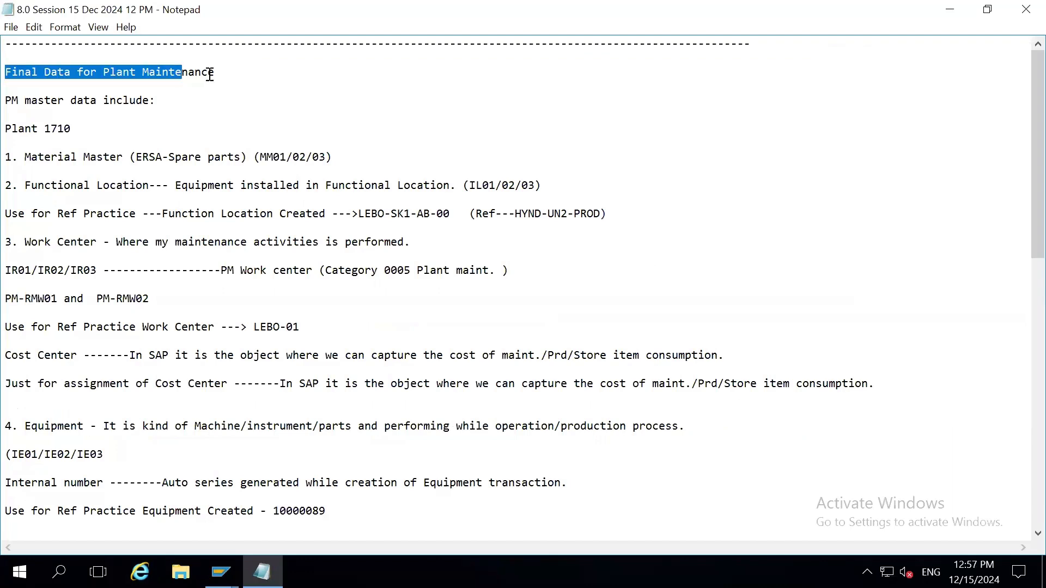
drag(210, 74, 217, 73)
click(80, 127)
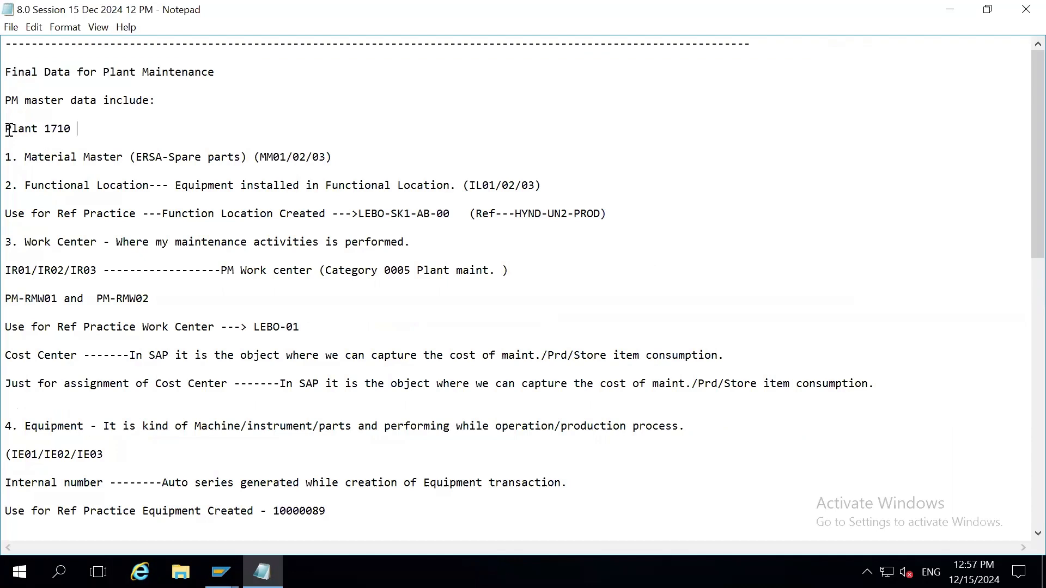
drag(10, 130, 81, 130)
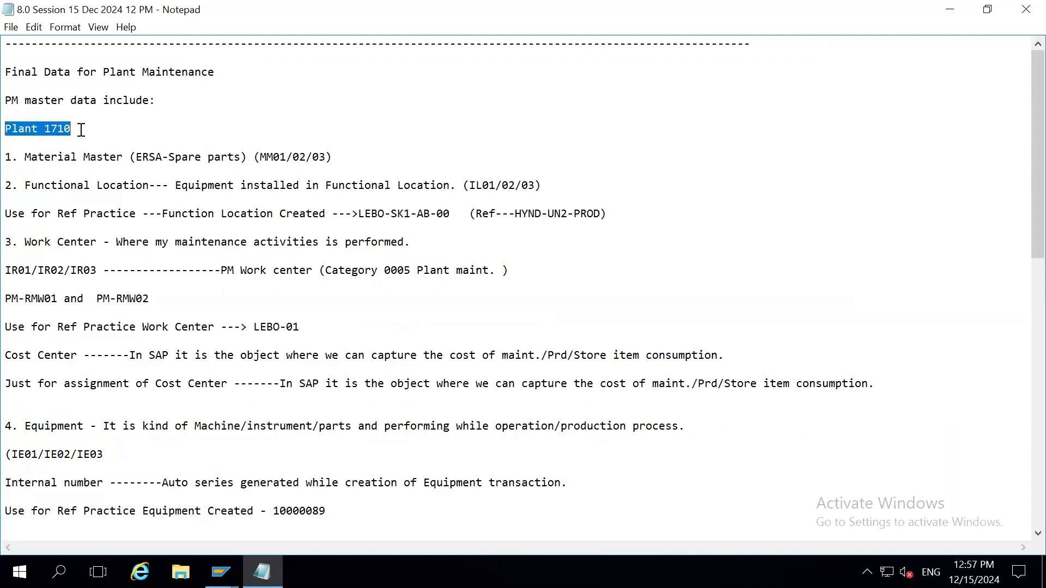
click(82, 130)
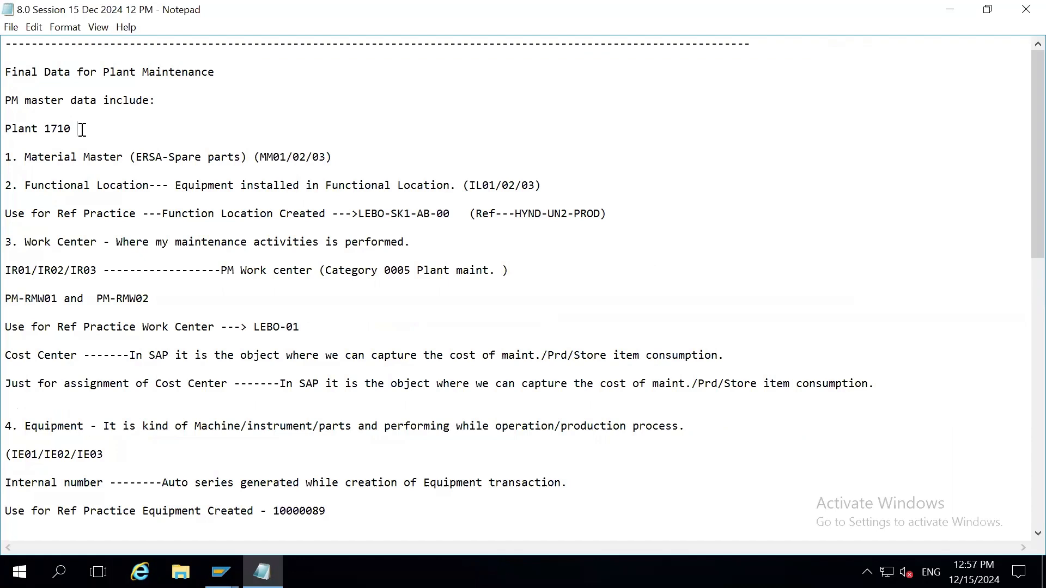
shift+click(6, 135)
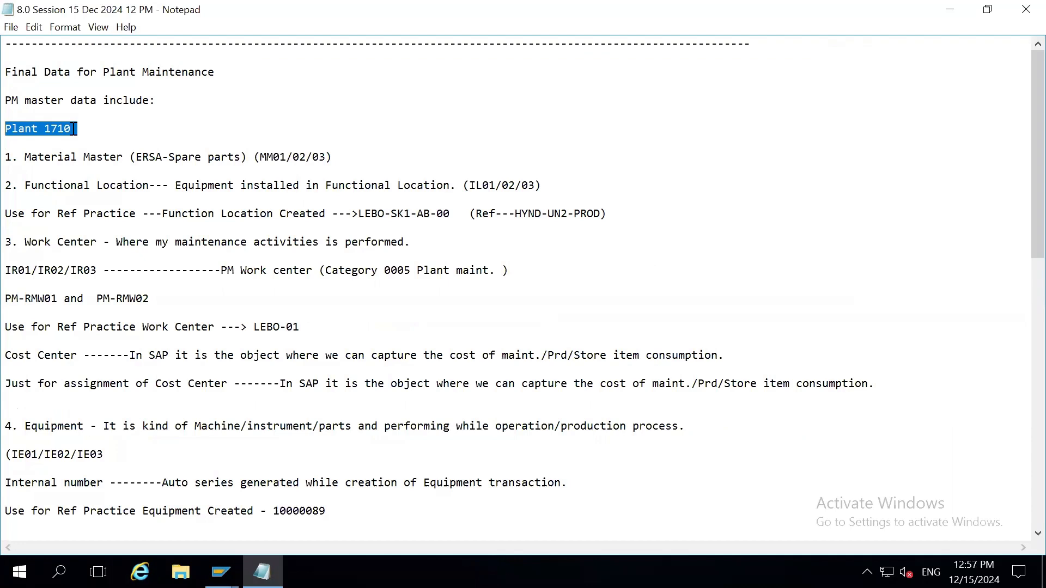
drag(71, 128, 330, 155)
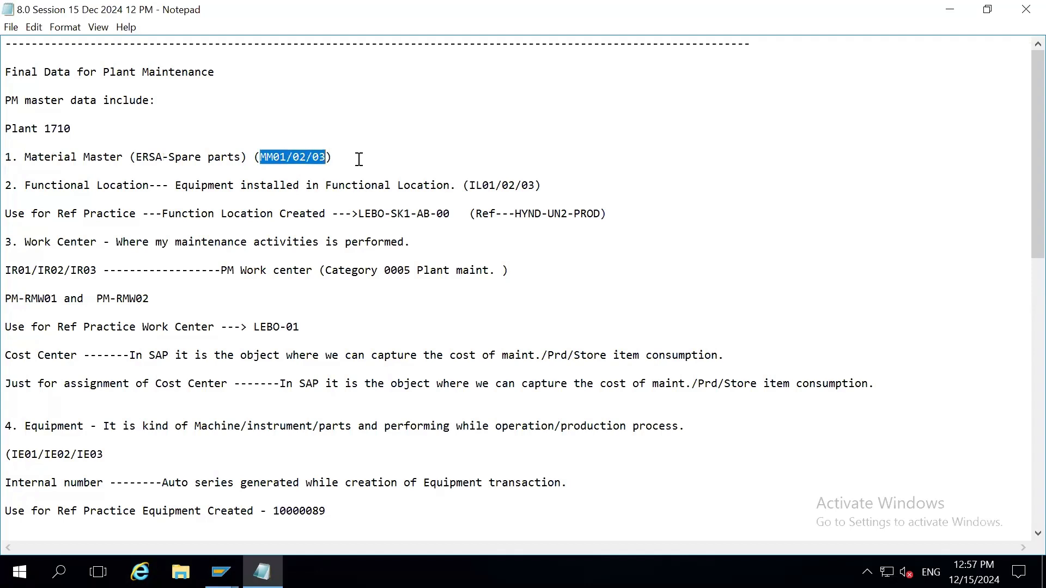
key(End)
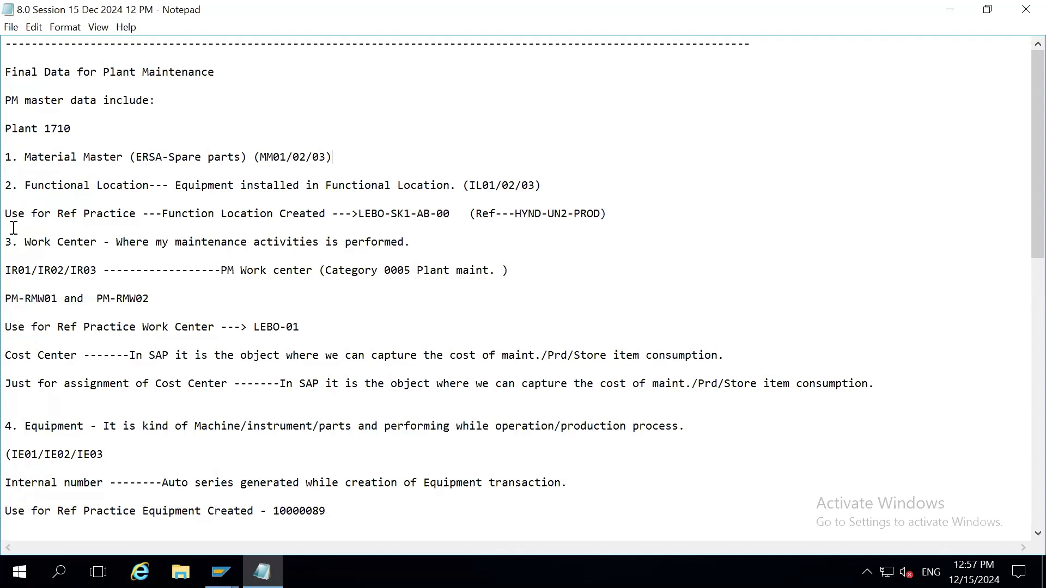
- Copy functional location LEBO-SK1-AB-00 from the notes and display it in SAP with transaction IL03
drag(9, 212, 456, 215)
key(ctrl+c)
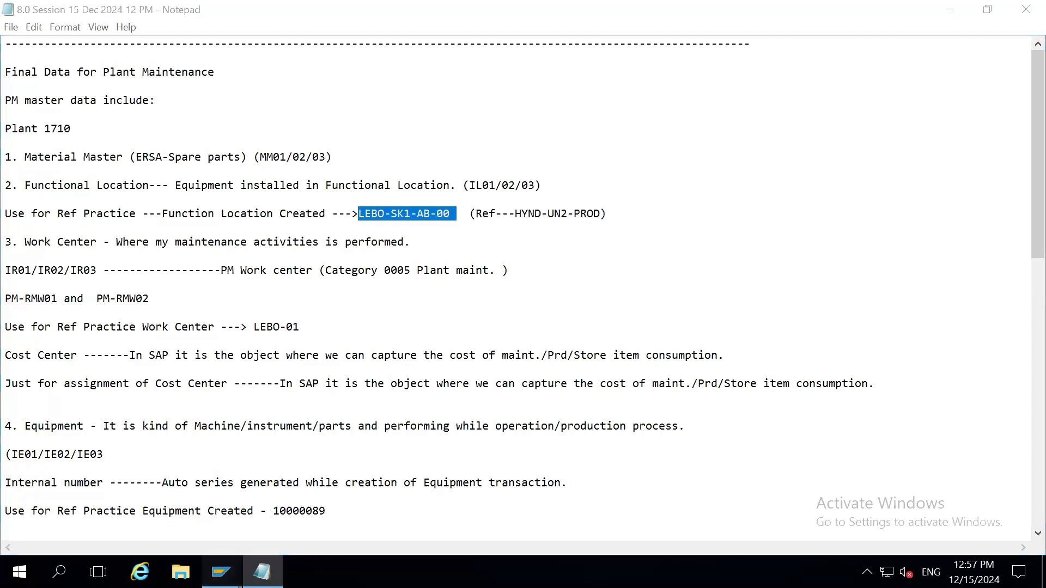
click(220, 572)
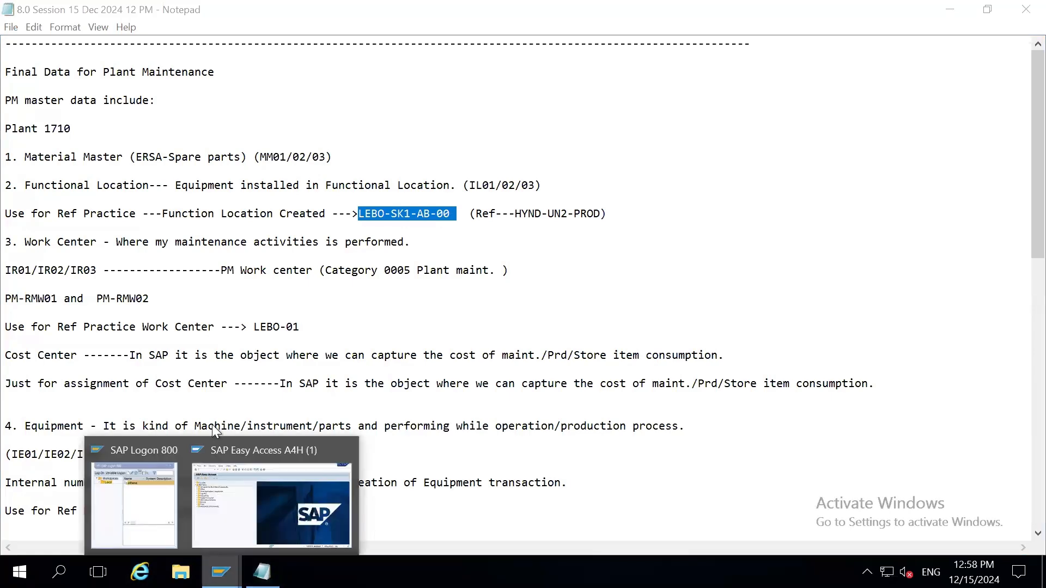
click(240, 458)
text(il03)
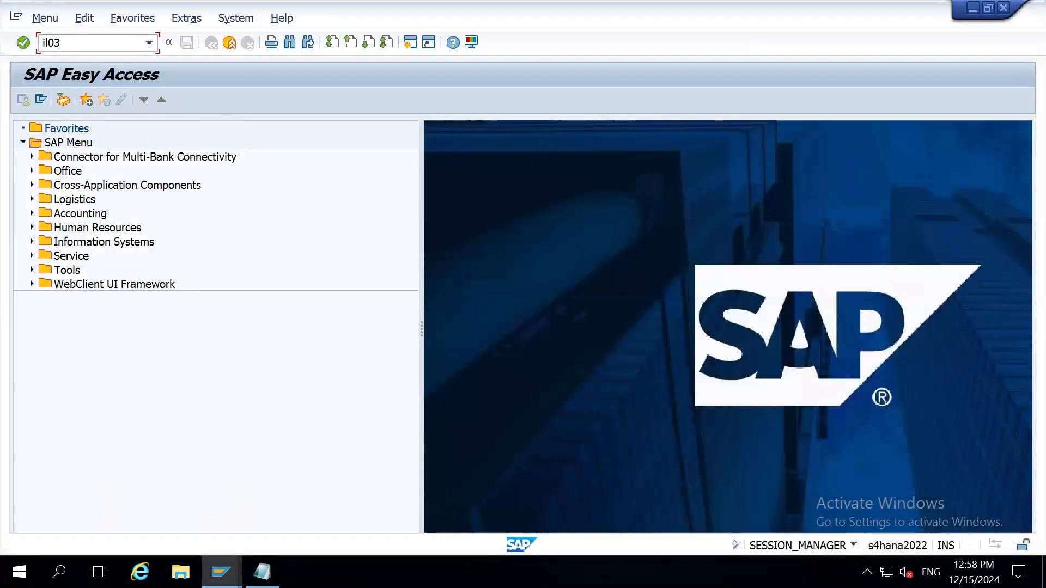
key(Return)
key(ctrl+v)
key(Return)
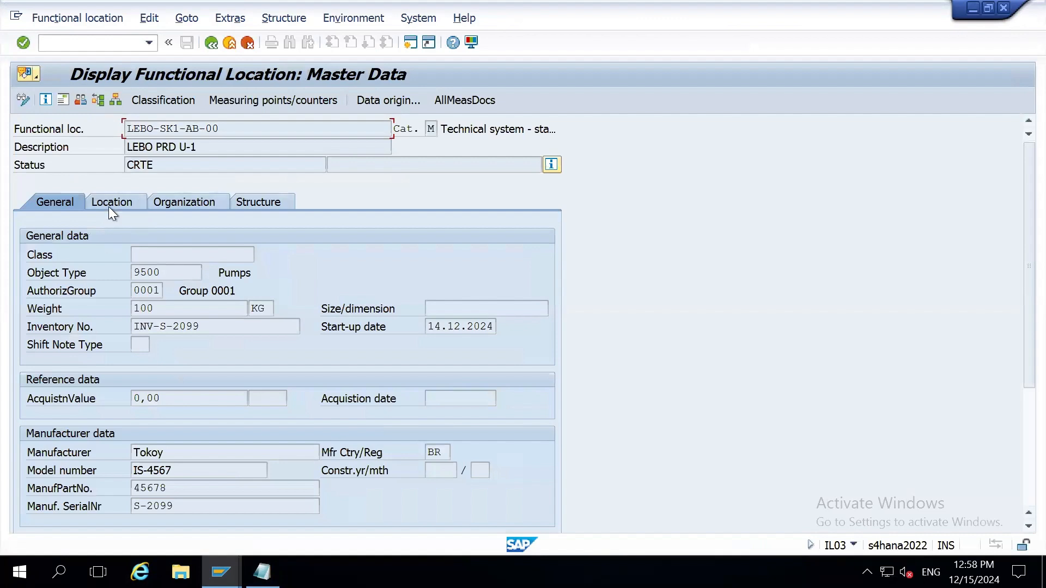
- Examine the functional location's location, organization and structure data, including its installed equipment, and return to the initial screen
click(109, 206)
click(169, 204)
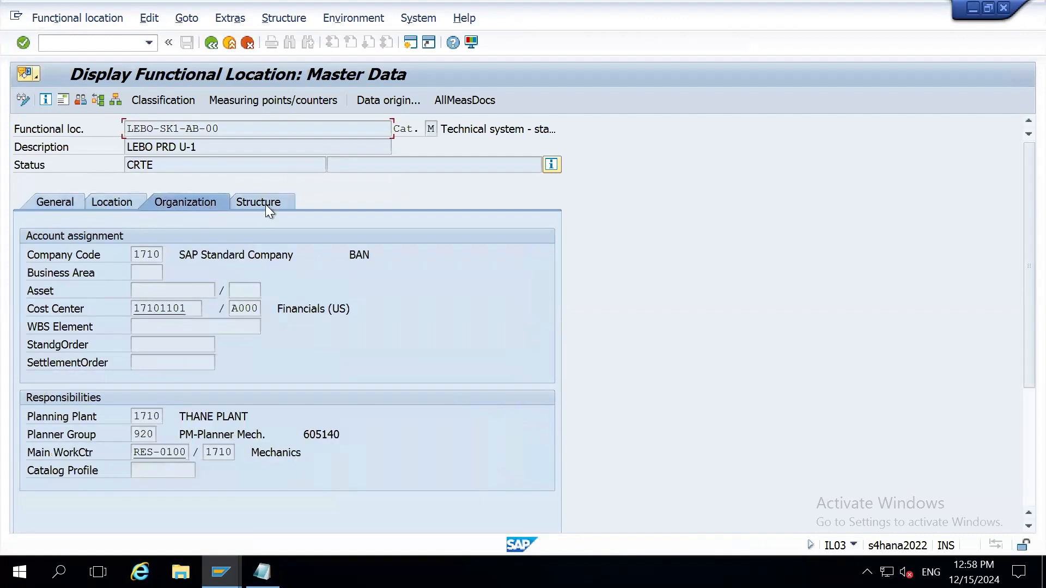
click(266, 204)
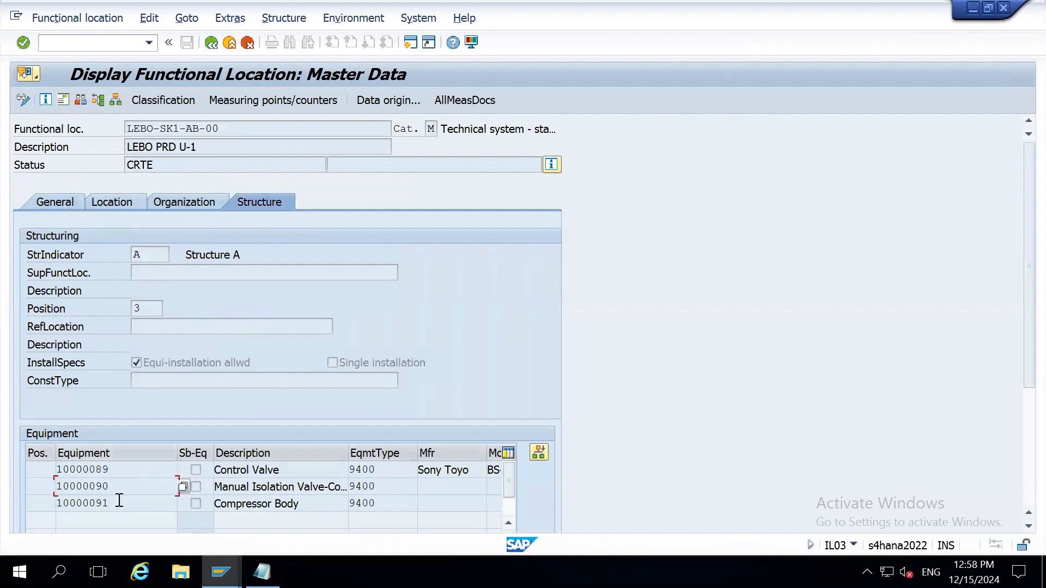
drag(116, 504, 89, 503)
click(212, 43)
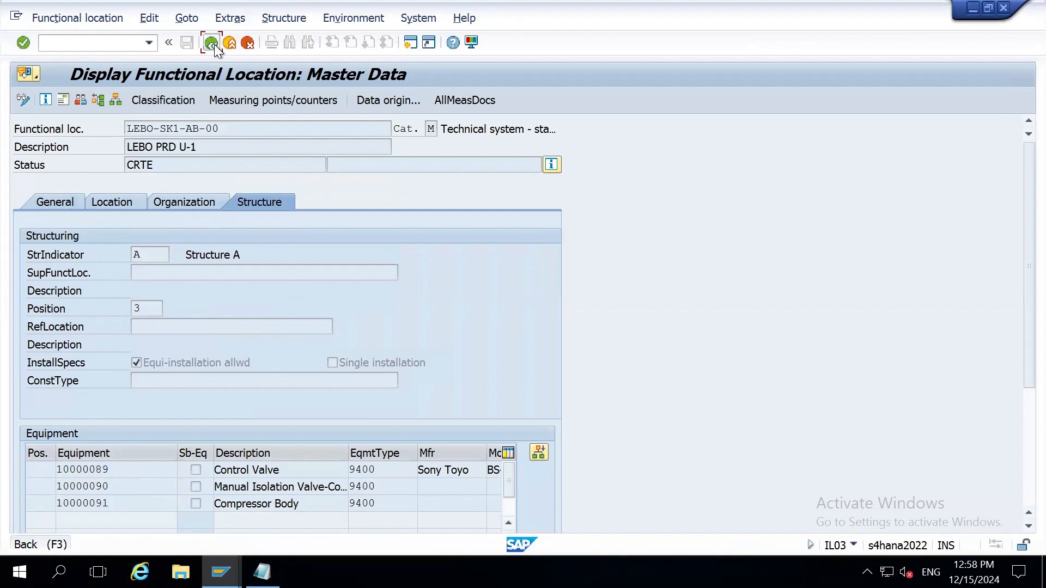
- Copy work center LEBO-01 from the session notes and start SAP transaction IR03 to display a work center
key(alt+Tab)
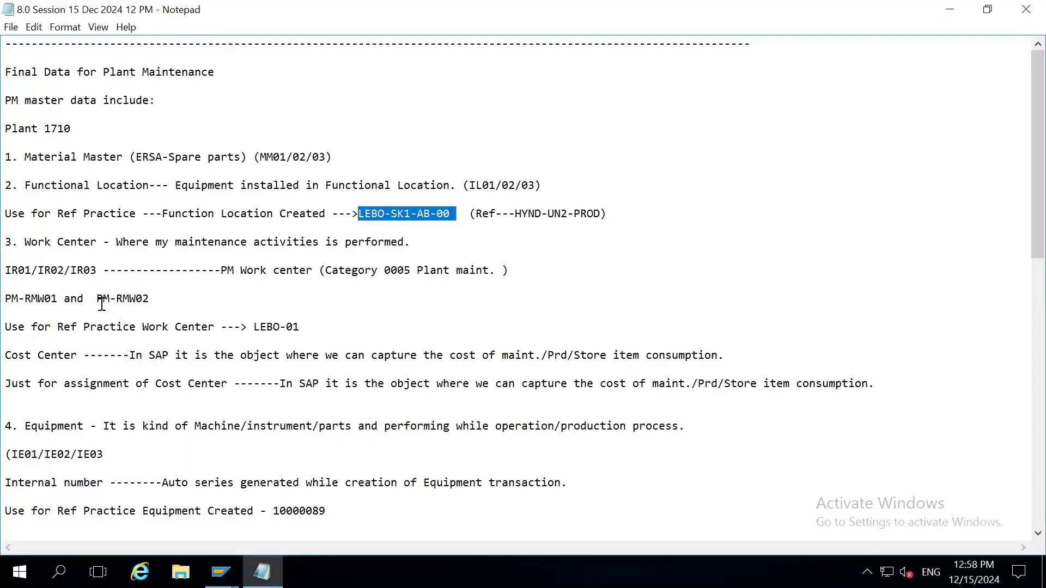
drag(5, 299, 150, 297)
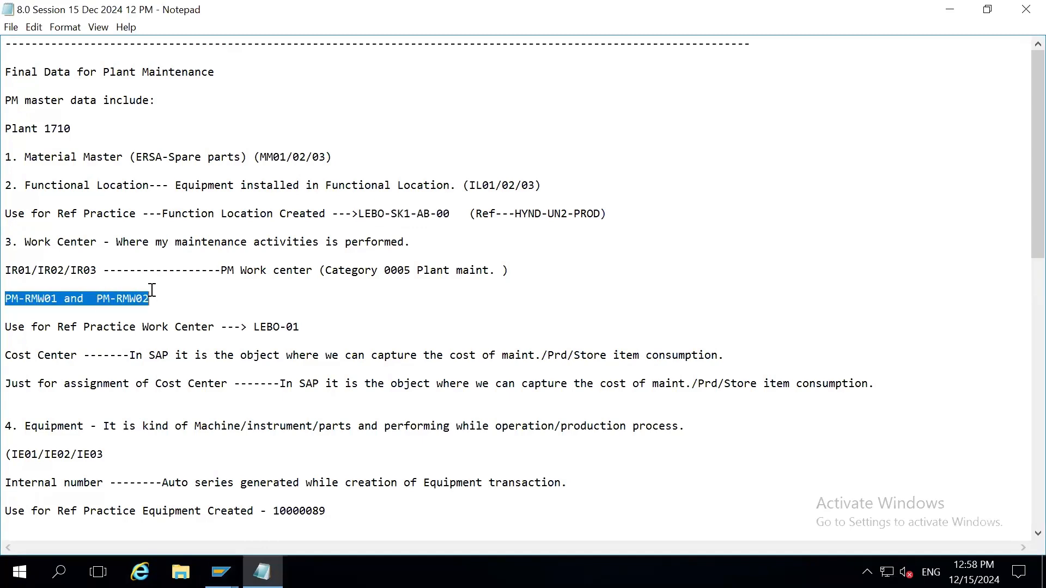
drag(254, 327, 299, 327)
key(alt+Tab)
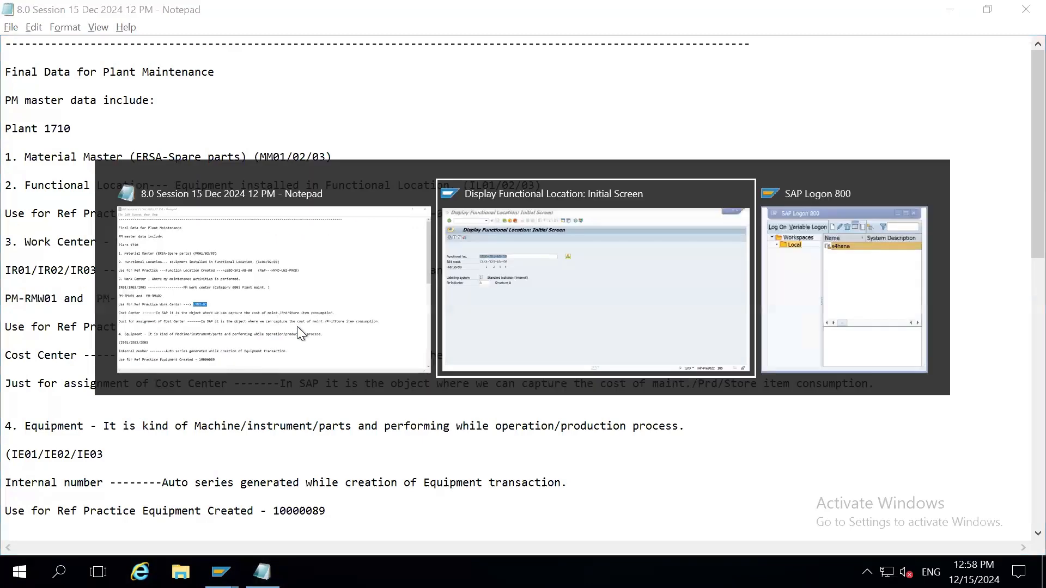
click(212, 43)
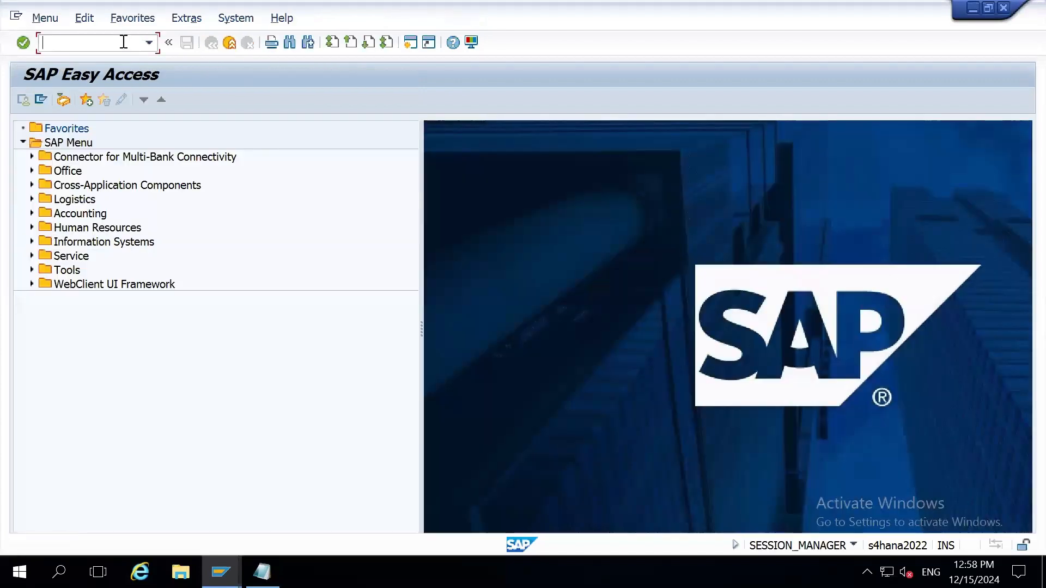
text(ir03)
key(Return)
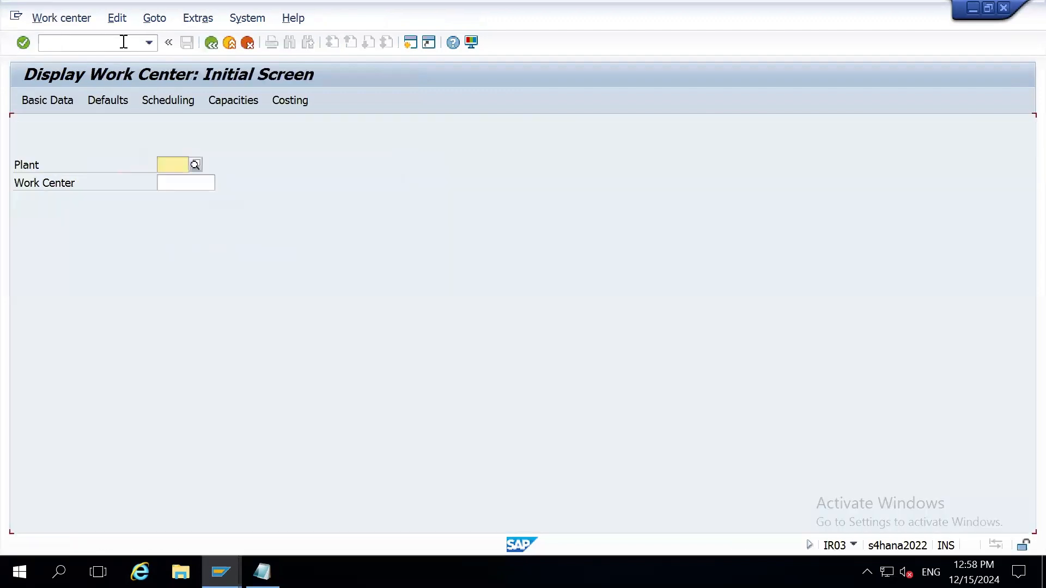
- Display work center LEBO-01 in plant 1710, view its basic data, and exit the transaction
text(1)
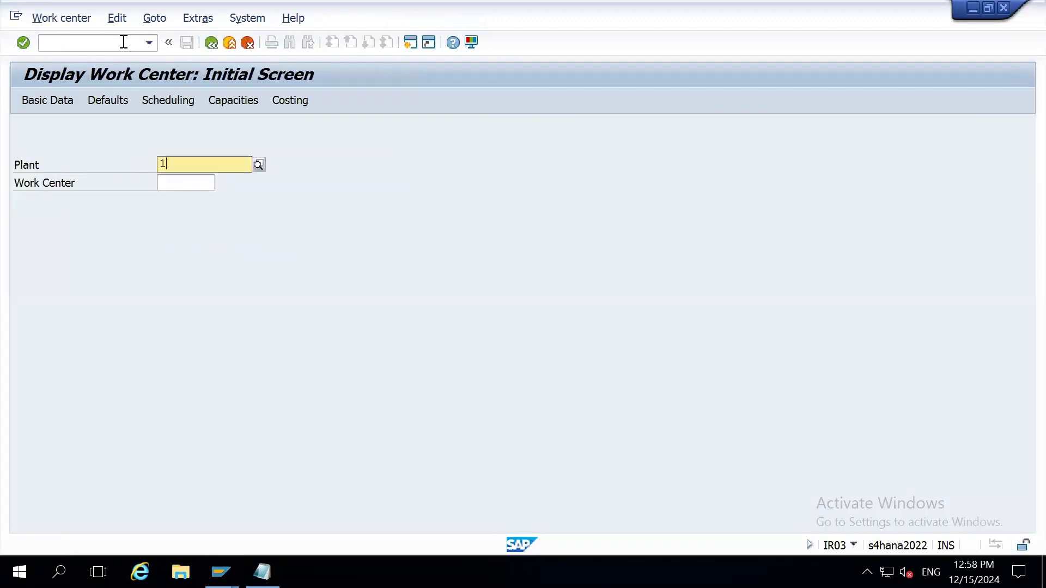
text(0)
key(BackSpace)
text(710)
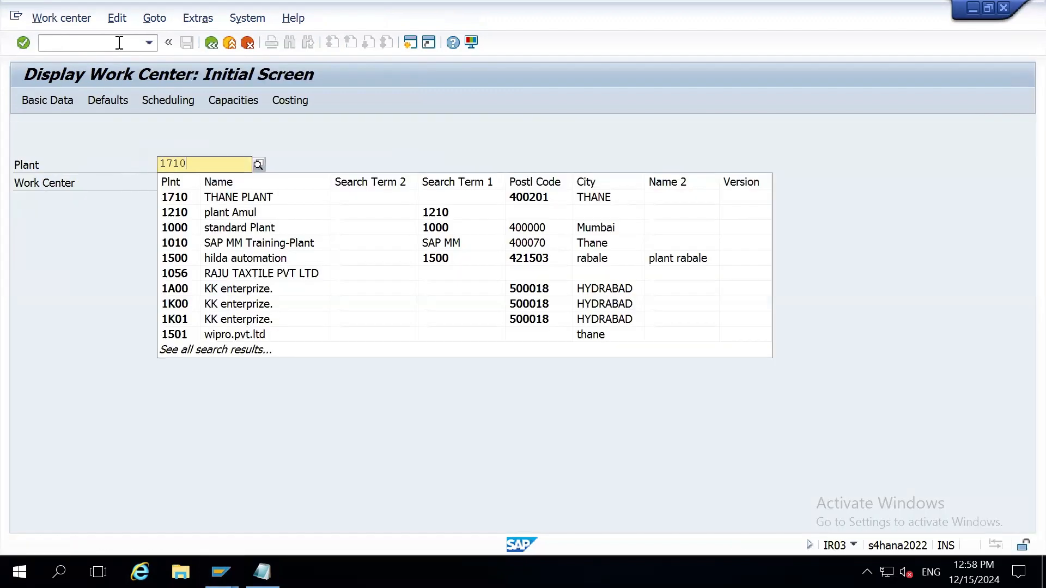
key(Tab)
text(LEBO-01)
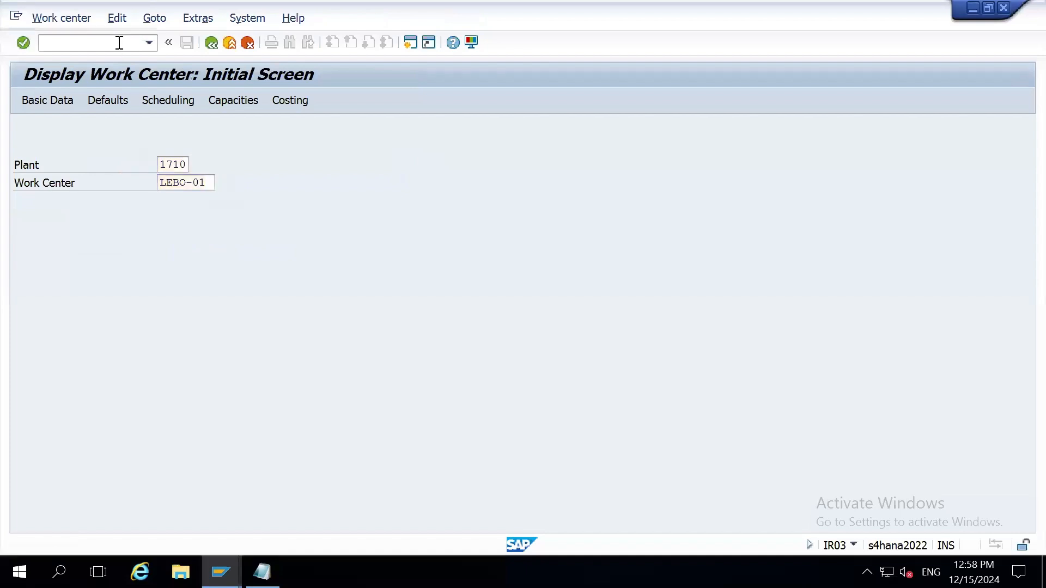
key(Return)
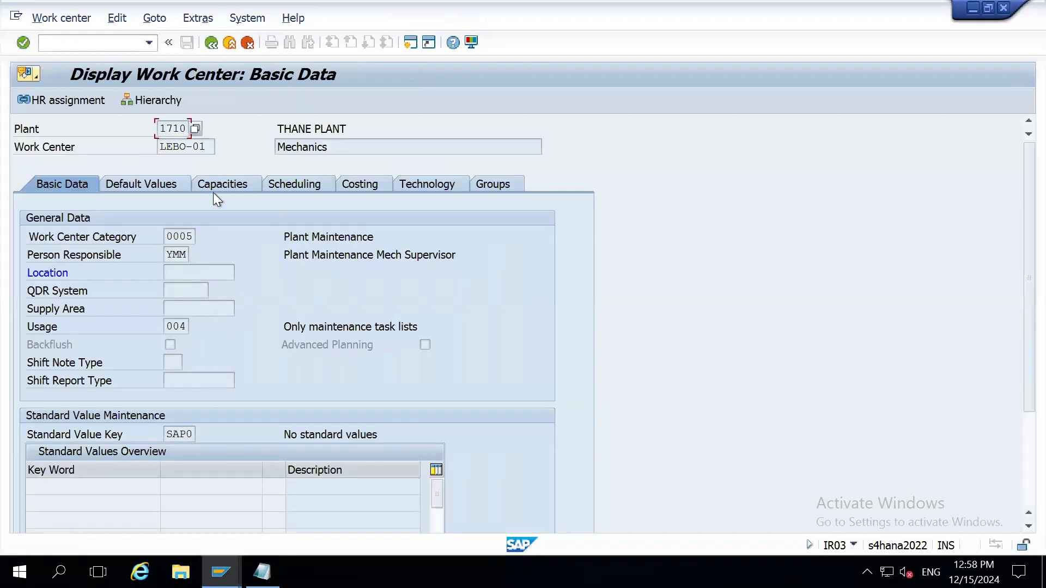
click(208, 46)
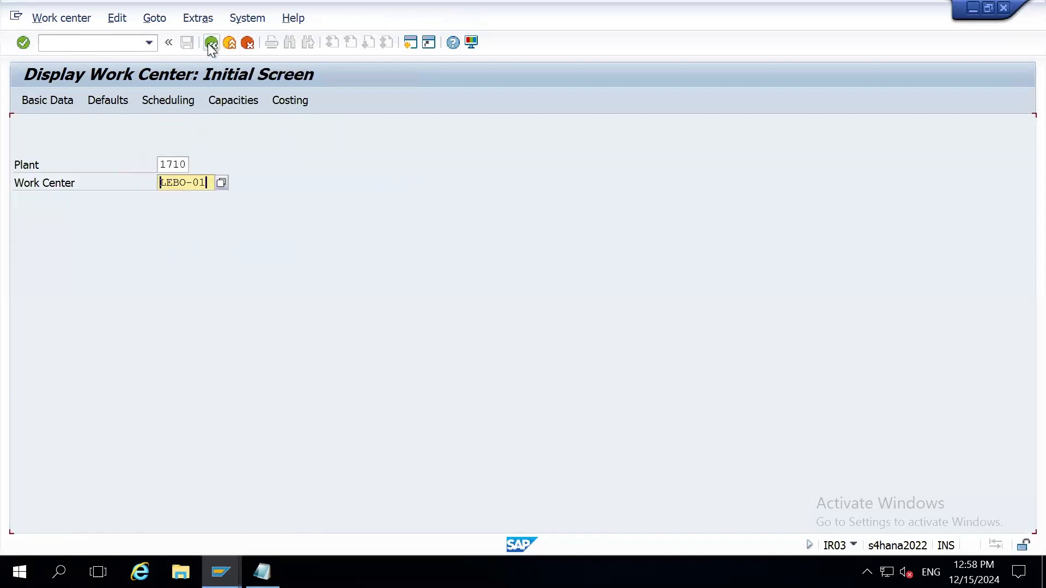
click(207, 43)
- Switch back to the notes and add the missing closing parenthesis after the equipment transaction codes IE01/IE02/IE03
key(alt+Tab)
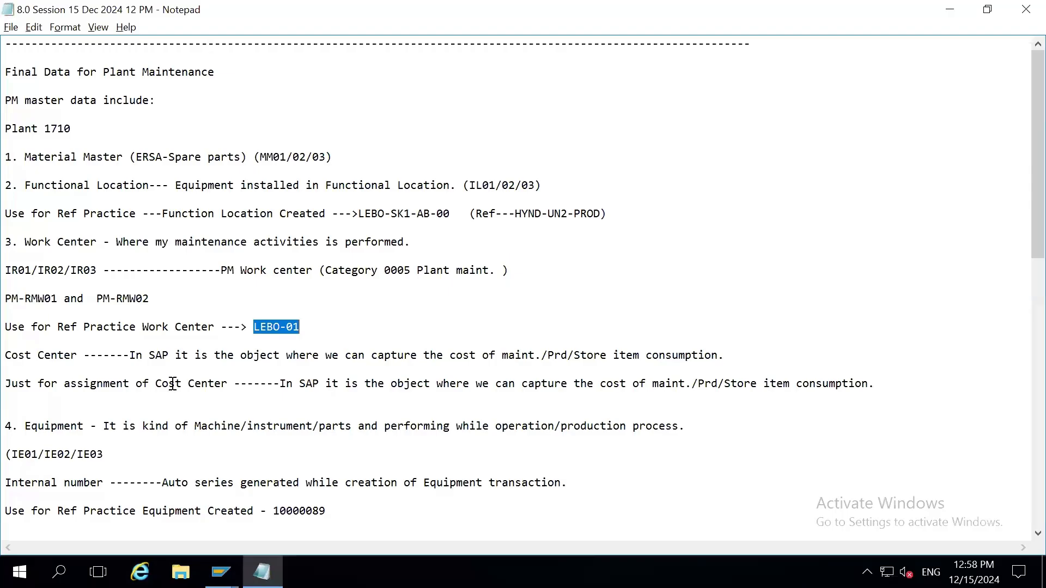
click(66, 409)
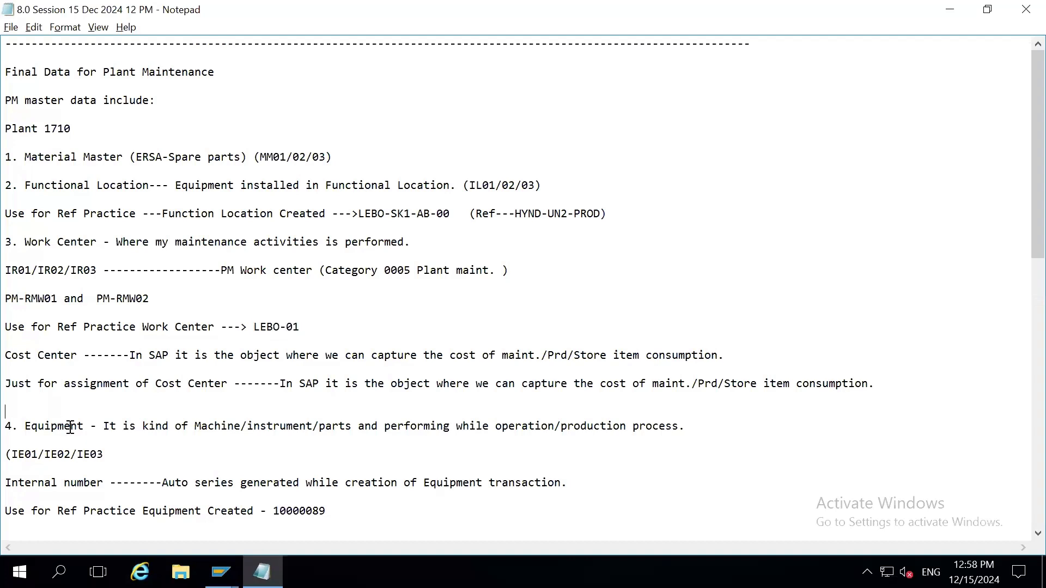
click(128, 454)
key(BackSpace)
text())
- Copy equipment number 10000089 from the equipment section of the session notes
scroll(1018, 297, down, 2)
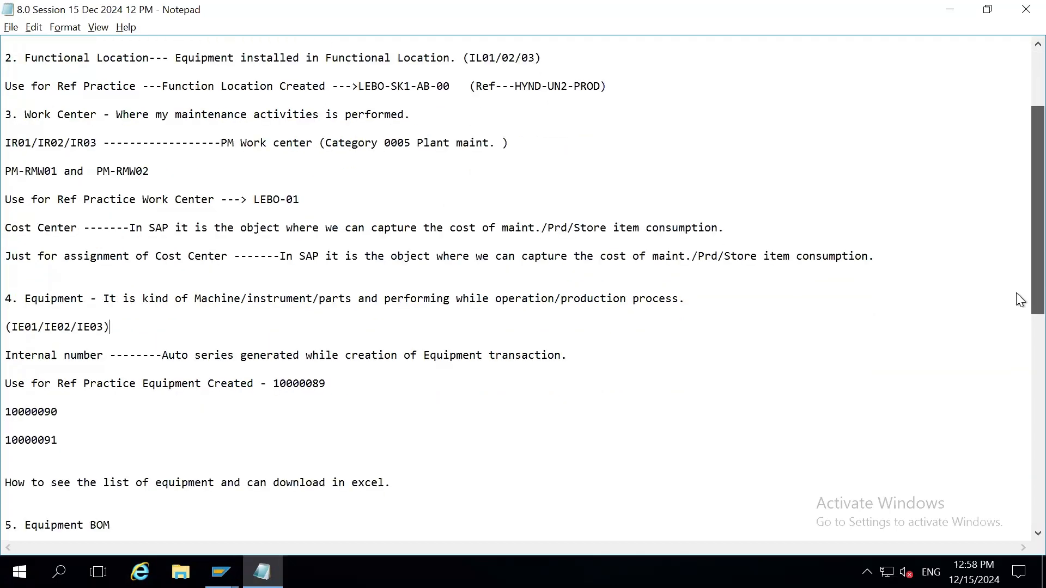
scroll(1016, 296, down, 1)
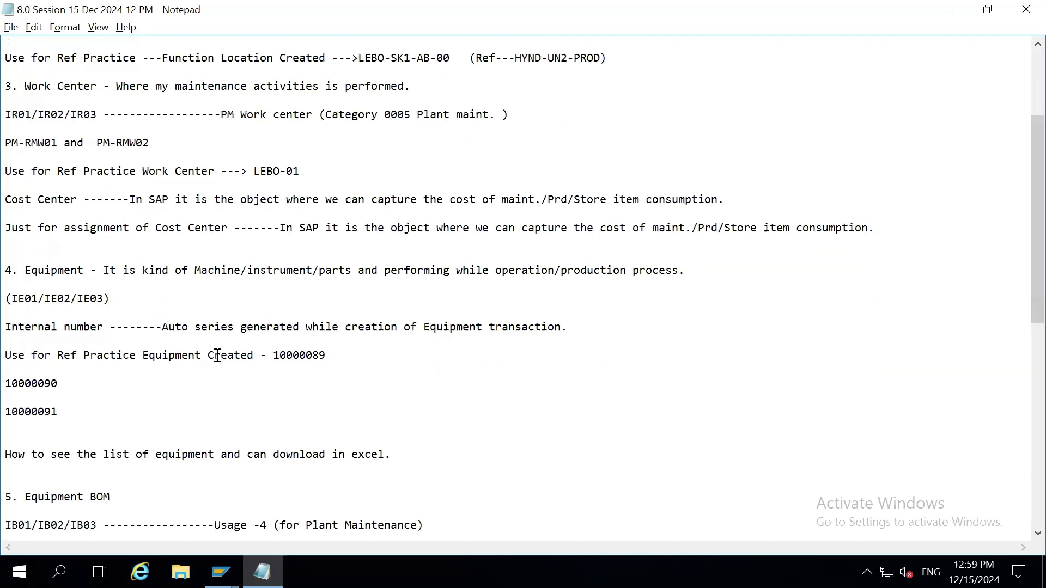
double_click(329, 361)
key(ctrl+c)
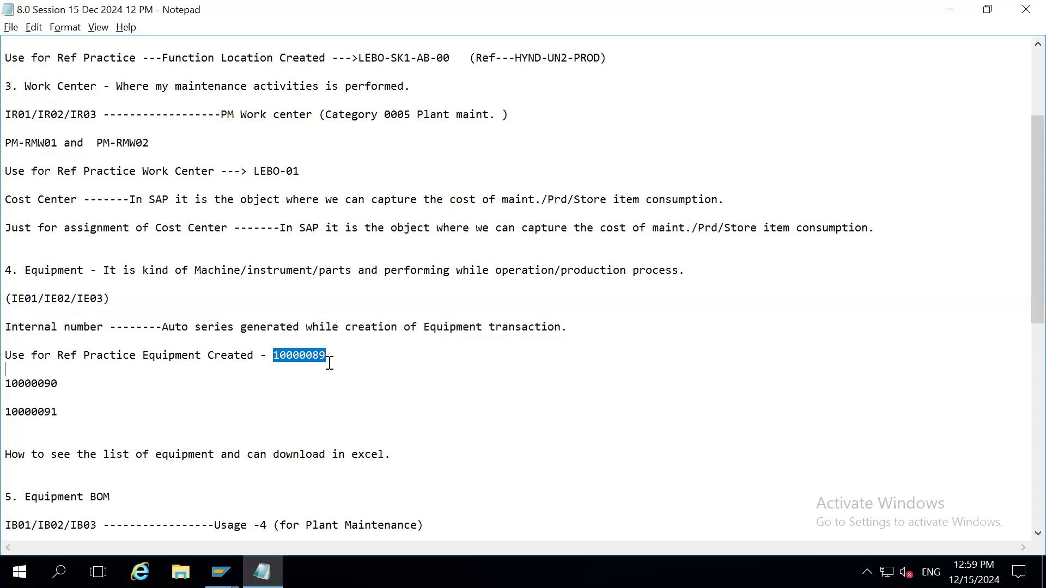
- Switch to SAP, start transaction IE03 and display equipment 10000089
key(alt+Tab)
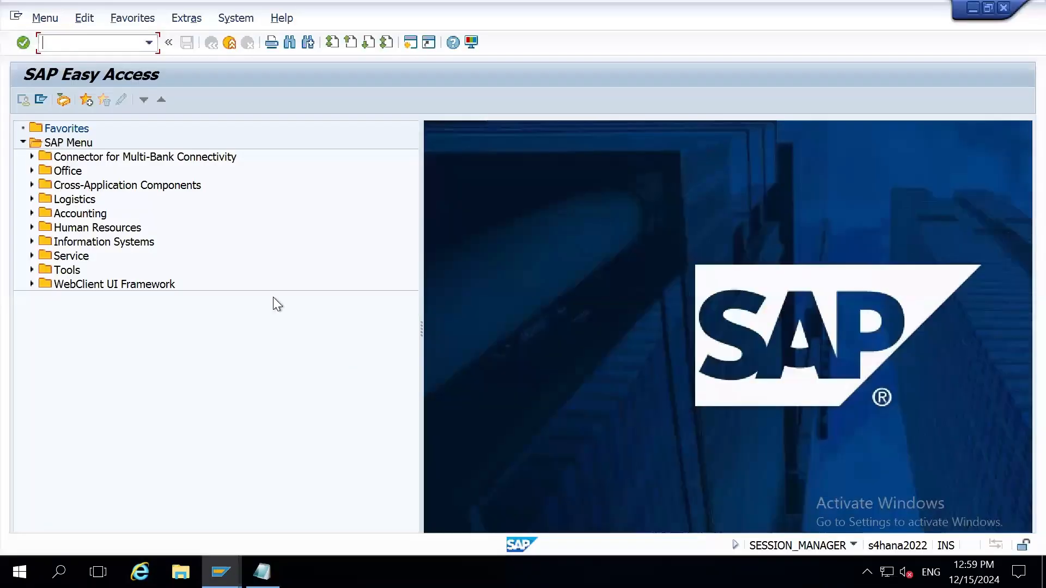
key(alt+Tab)
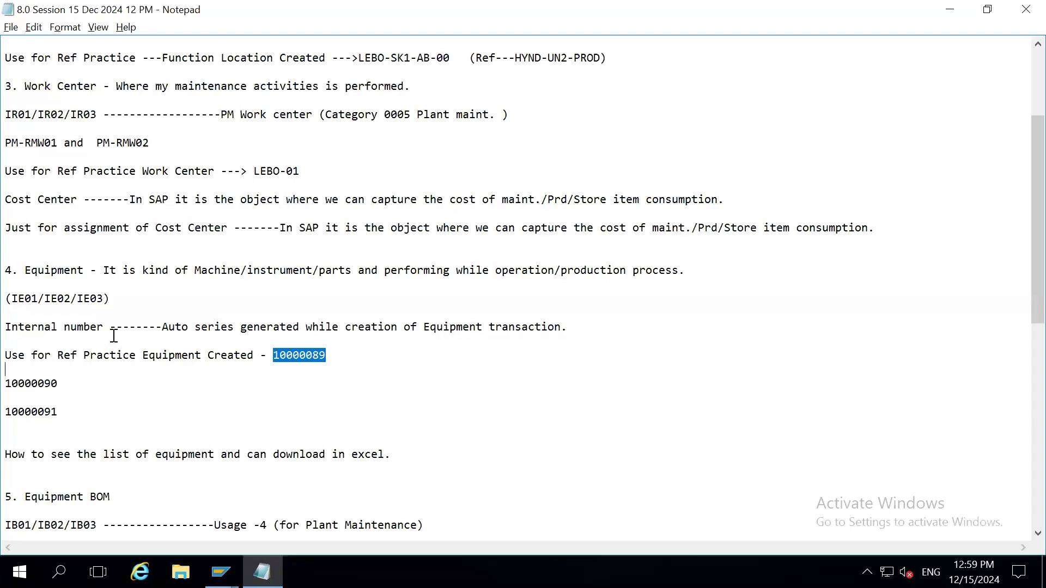
key(alt+Tab)
text(ie03)
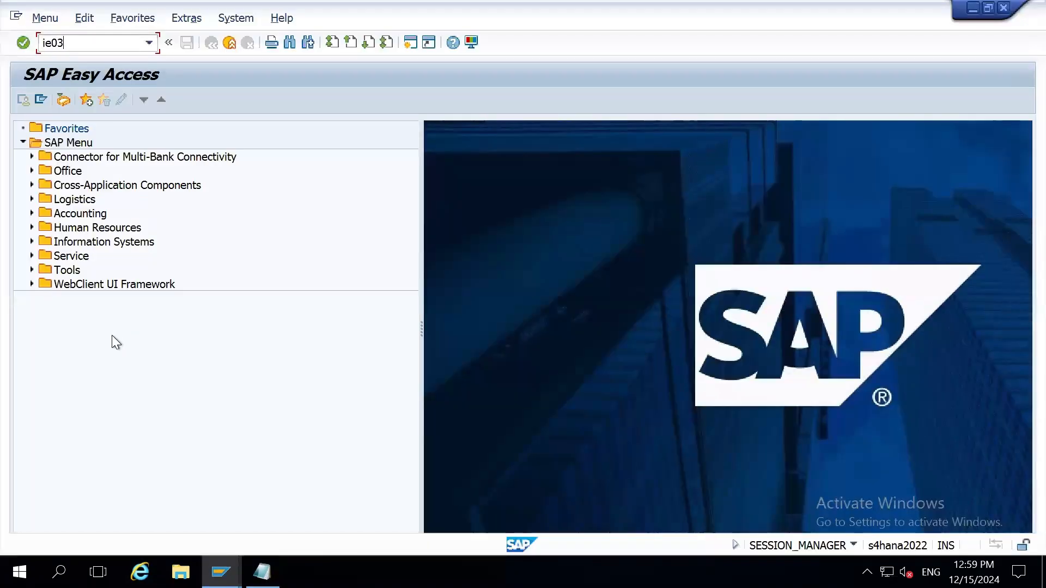
key(Return)
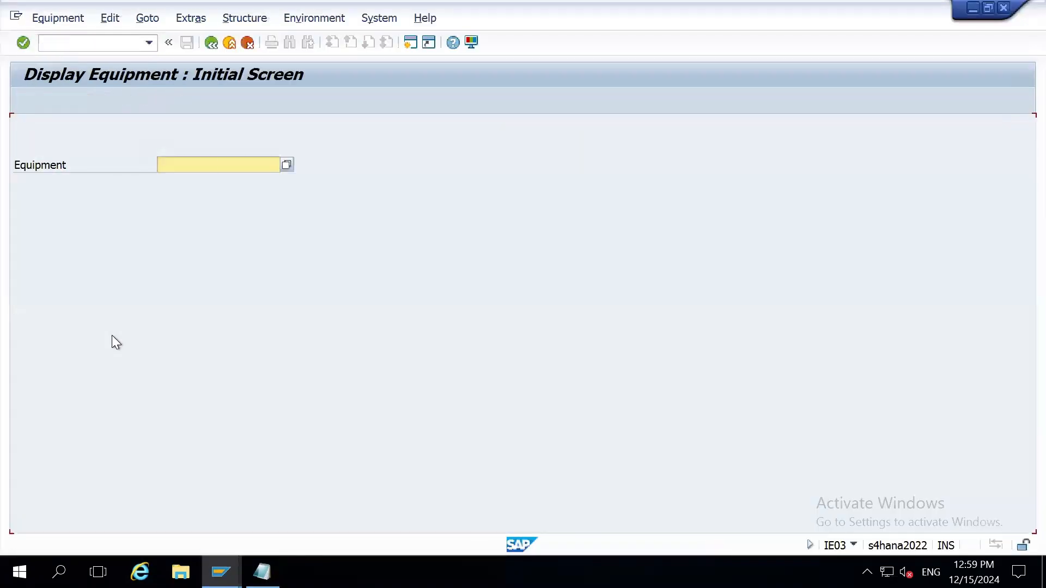
key(ctrl+v)
key(Return)
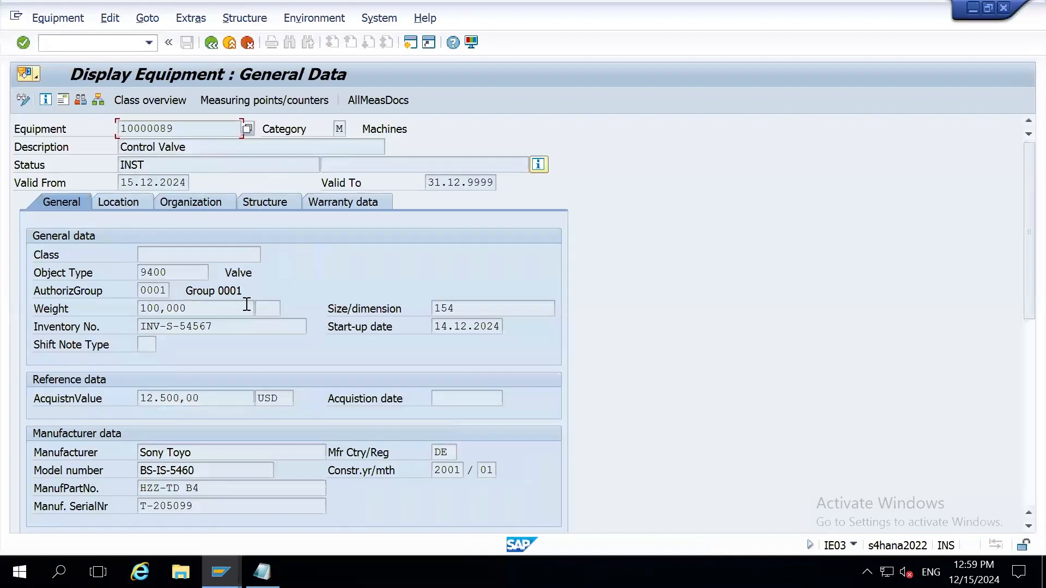
- View the detailed system status of the equipment and return to its general data
drag(131, 166, 479, 164)
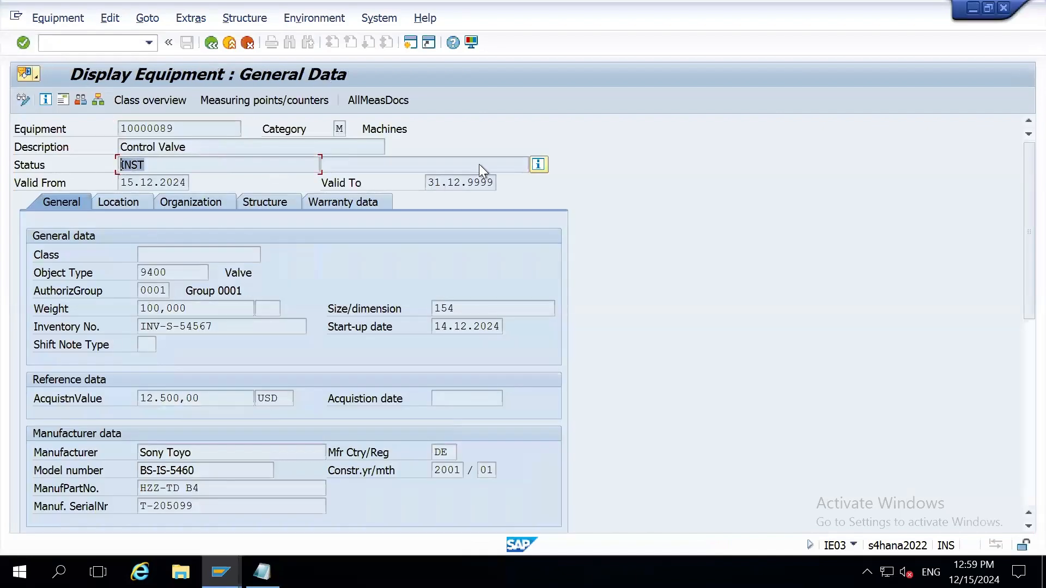
click(539, 165)
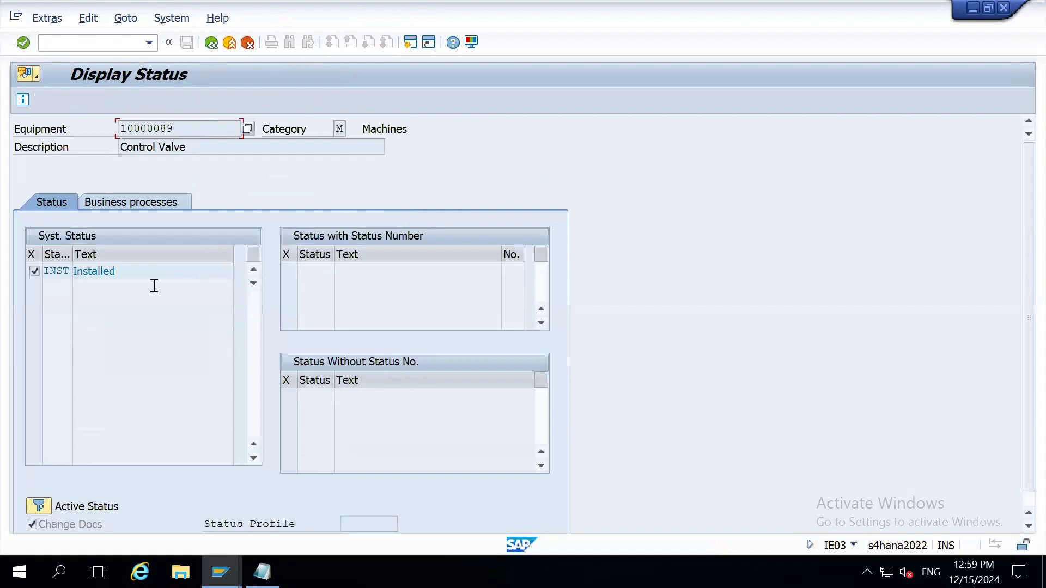
drag(123, 276, 30, 279)
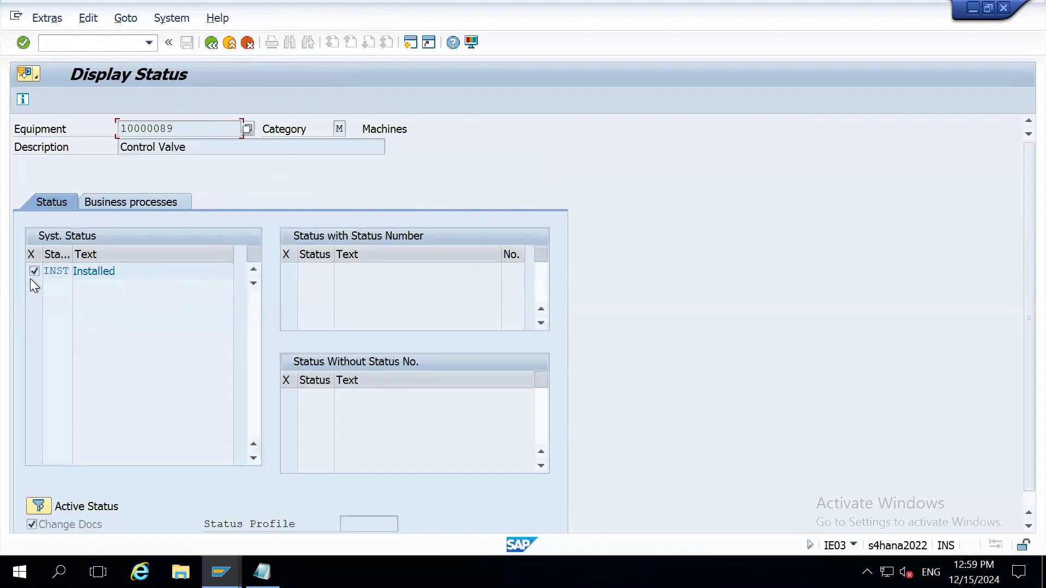
click(214, 43)
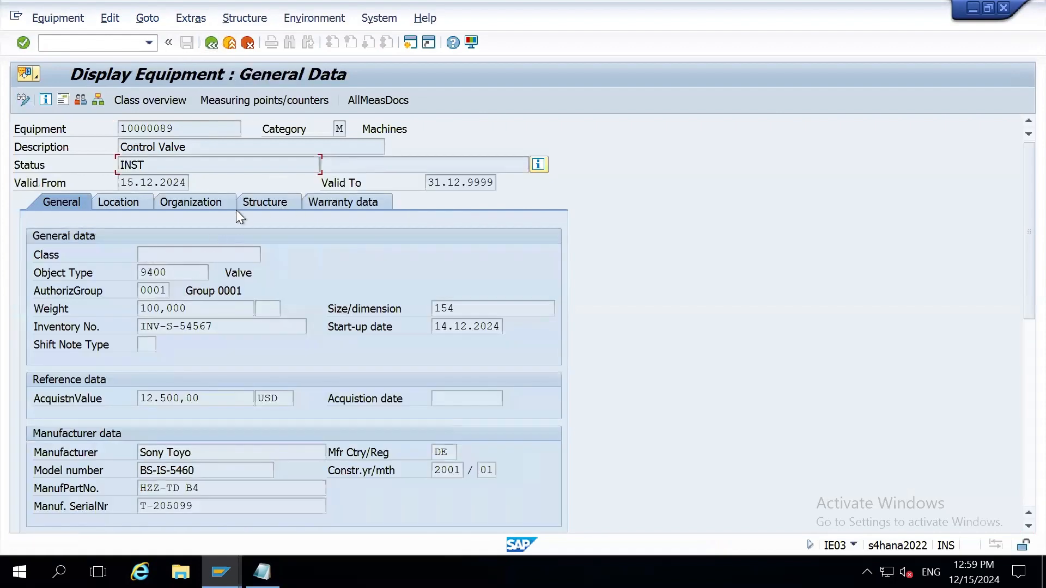
- Examine the equipment's location and organization data, highlighting the assigned cost center
click(126, 207)
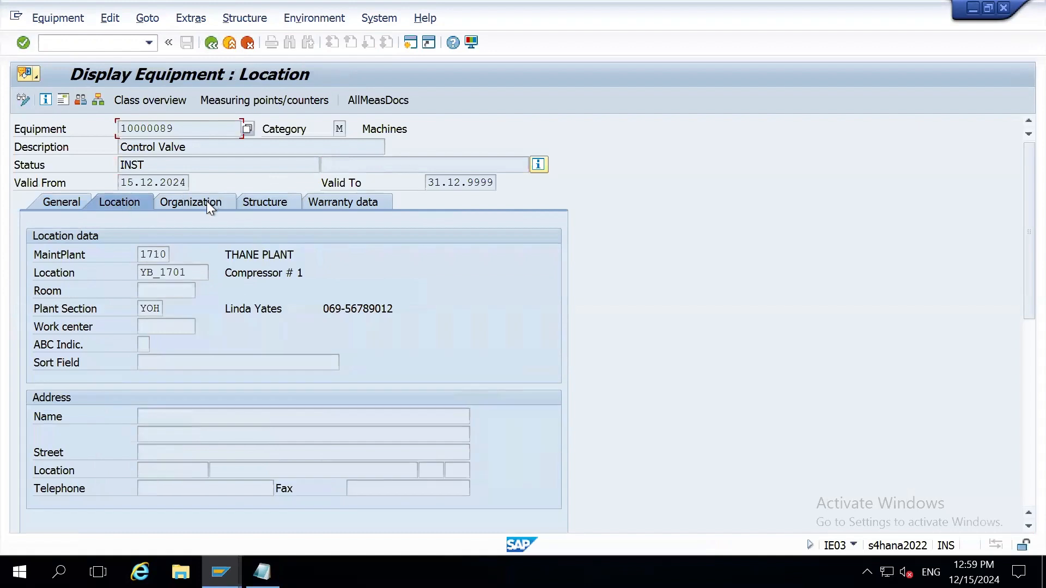
click(231, 205)
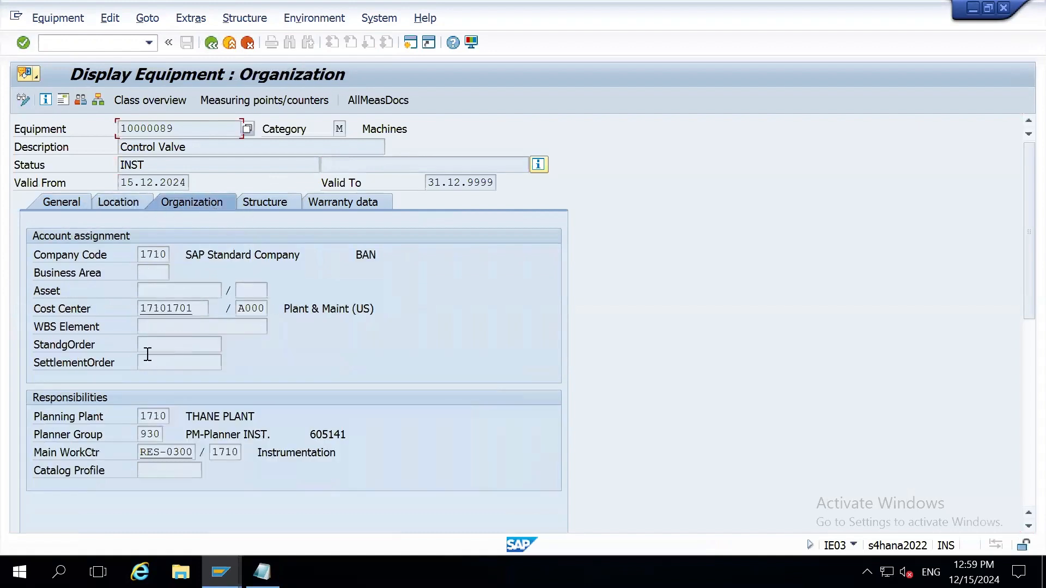
drag(199, 308, 116, 319)
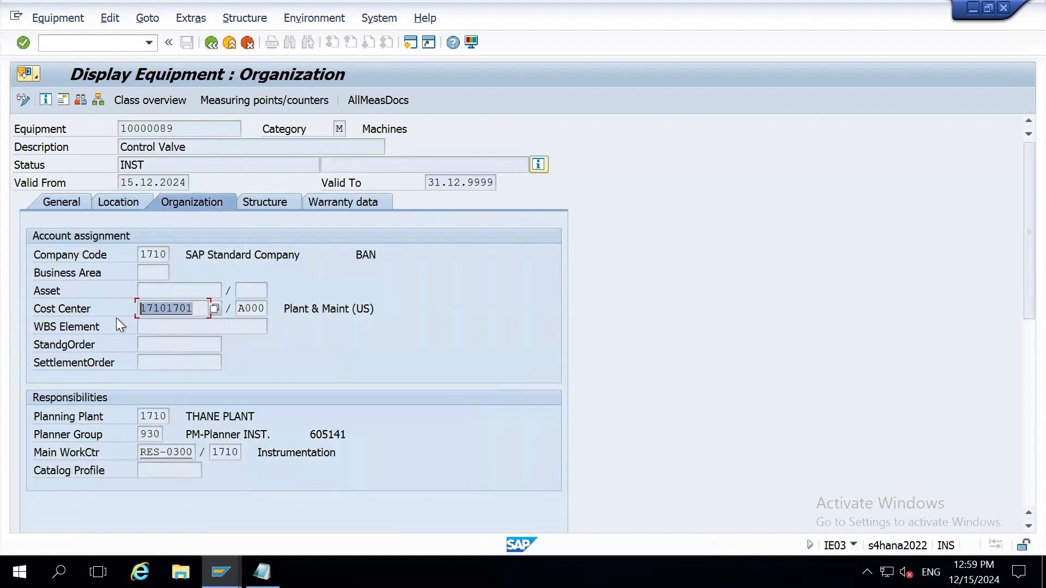
- Switch to the session notes and look through them from the equipment section to the maintenance plan and back to the cost center lines
key(alt+Tab)
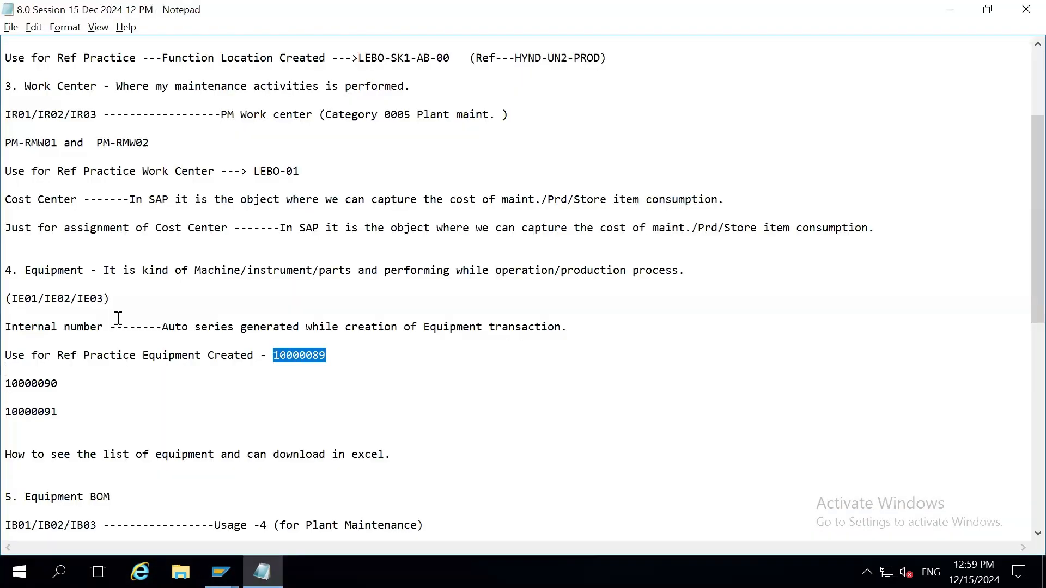
click(123, 415)
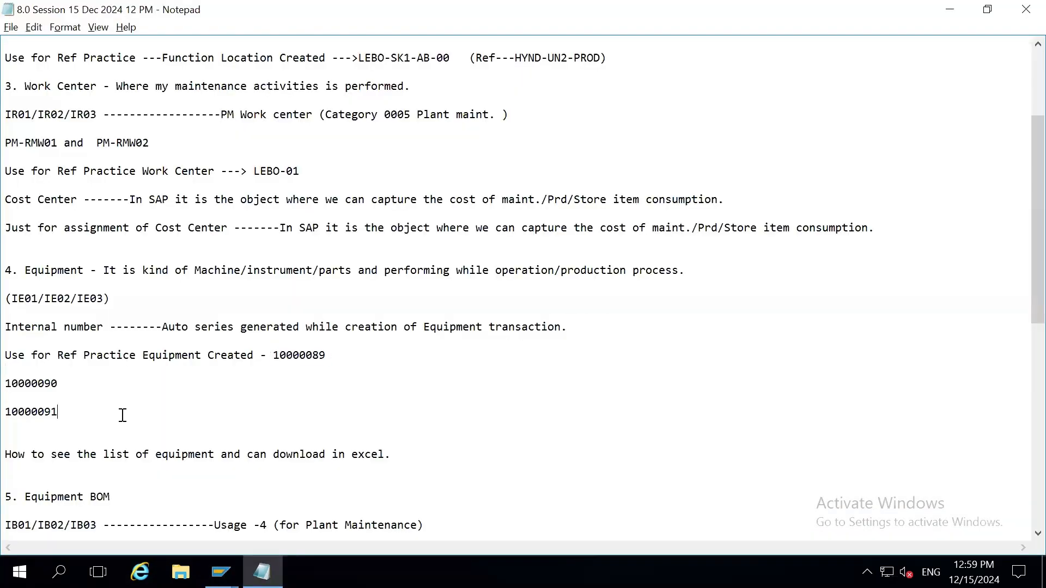
key(Down)
key(Down)
key(Down)
key(Down)
key(Down)
key(Down)
key(Down)
key(Down)
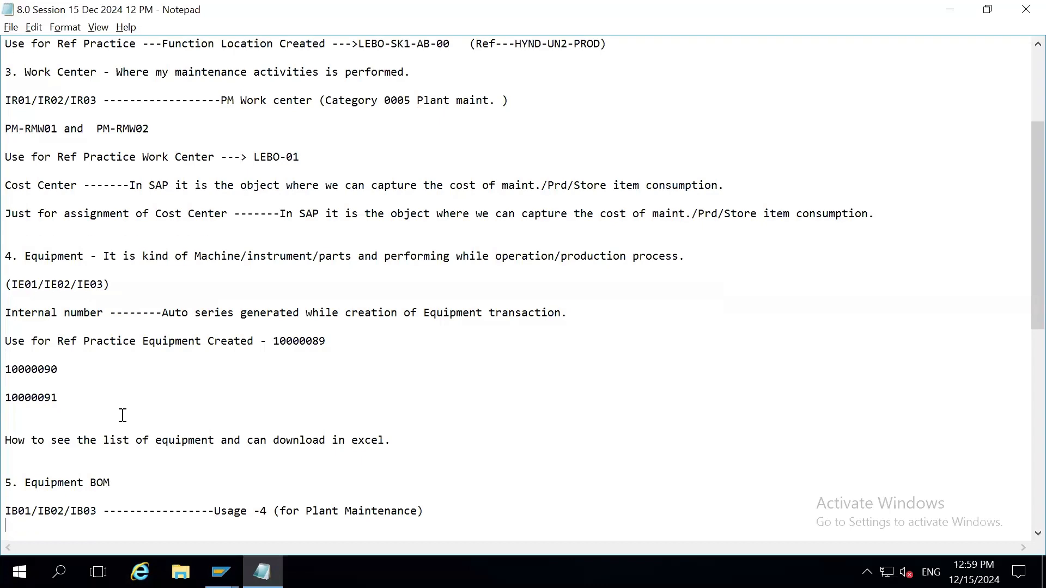
key(Down)
key(Down)
key(Down)
key(Down)
key(Down)
key(Down)
key(Down)
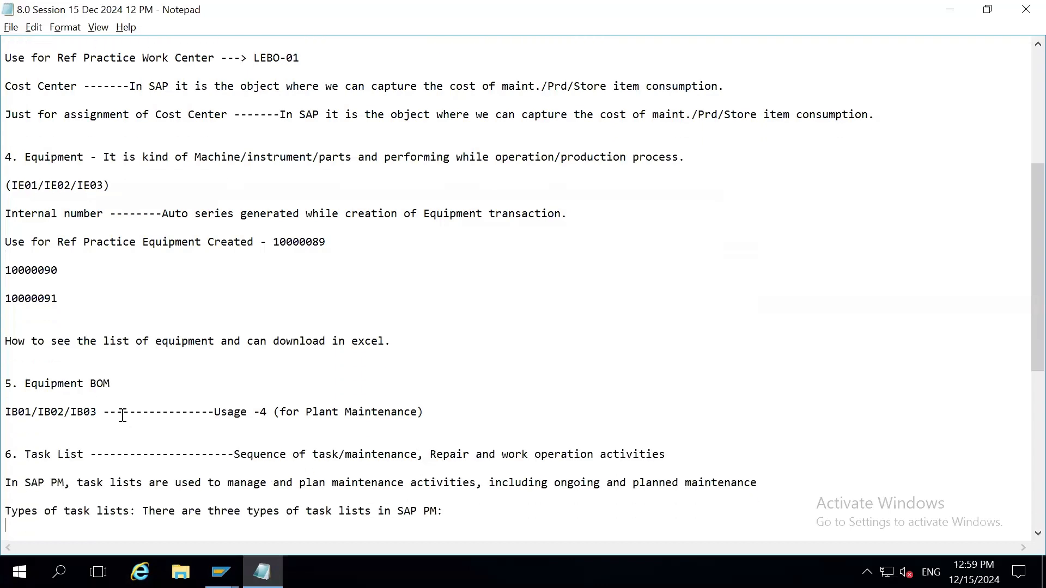
key(Down)
key(Down)
key(Down)
key(Down)
key(Down)
key(Down)
key(Down)
key(Down)
key(Down)
key(Down)
key(Down)
key(Down)
key(Down)
key(Down)
key(Down)
key(Down)
key(Down)
key(Down)
key(Down)
key(Down)
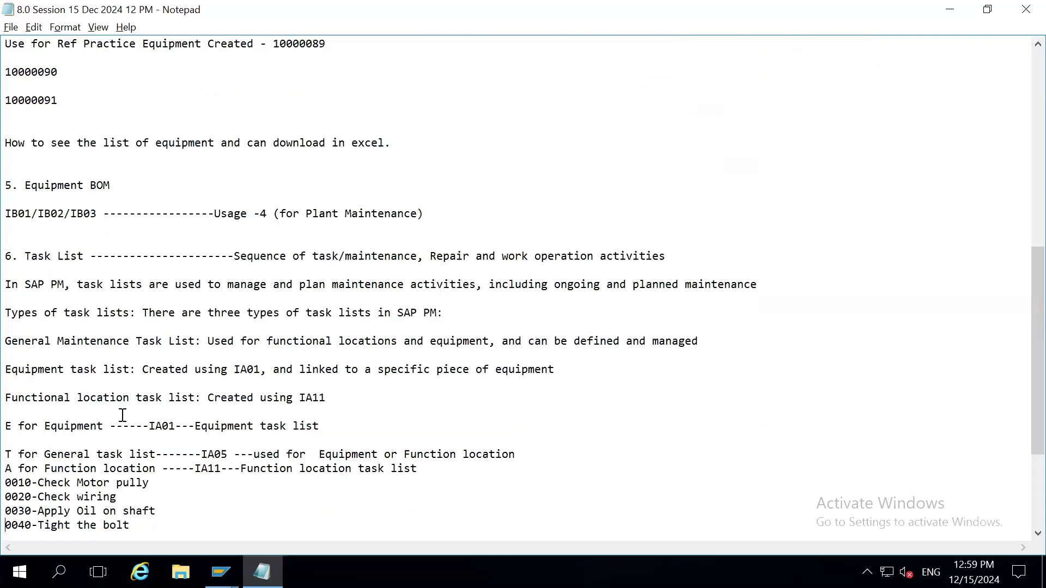
key(Down)
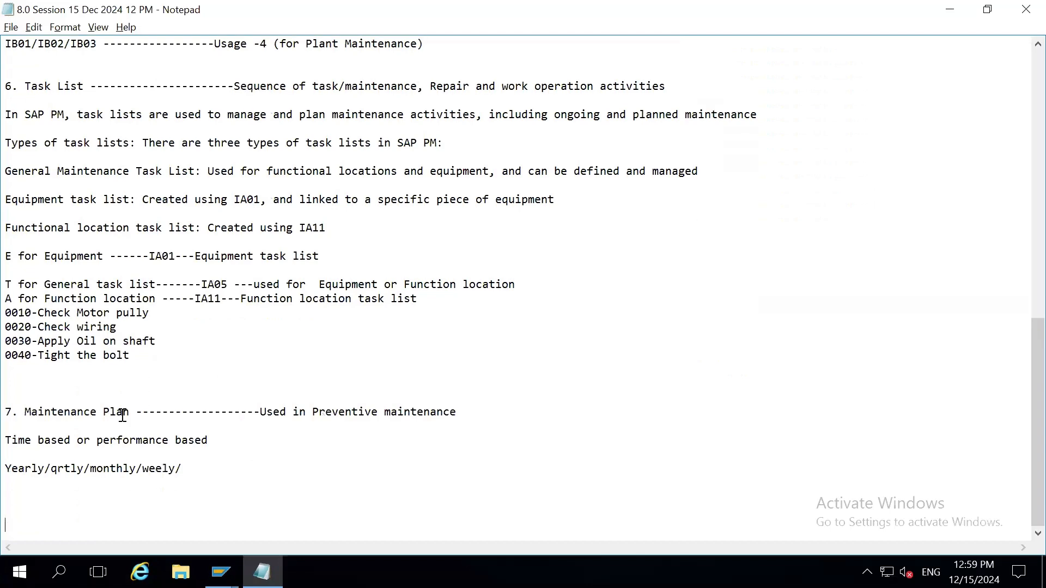
key(Up)
key(Up)
key(Up)
key(Up)
key(Up)
key(Up)
key(Up)
key(Up)
key(Up)
key(Up)
key(Up)
key(Up)
key(Up)
key(Up)
key(Up)
key(Up)
key(Up)
key(Up)
key(Up)
key(Up)
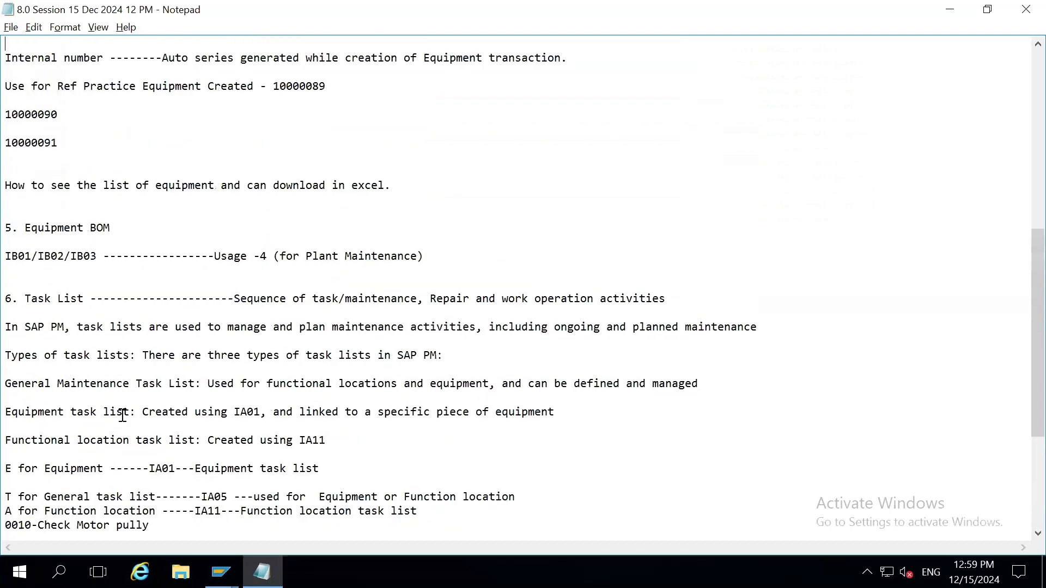
key(Up)
key(Up)
key(Up)
key(Up)
key(Up)
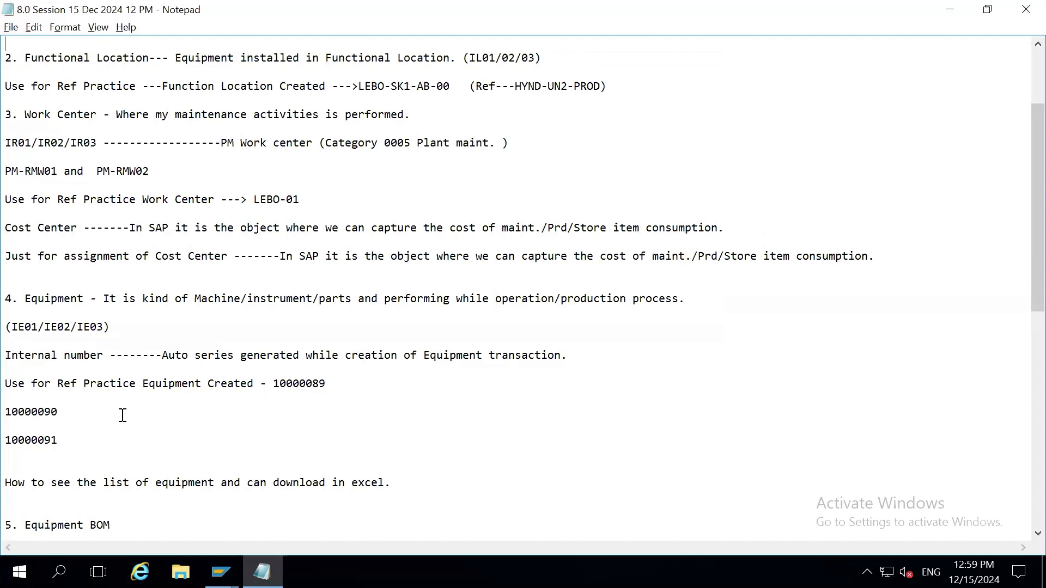
- Add the cost center number (17101701) after "Just for assignment of Cost Center" in the notes, checking it against the equipment record in SAP
click(12, 231)
drag(320, 258, 116, 261)
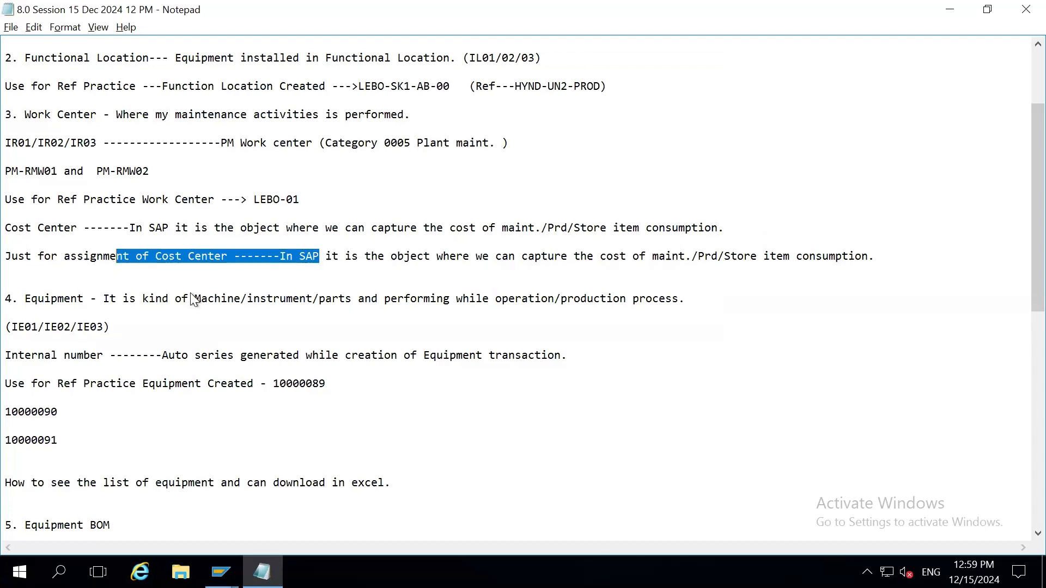
key(alt+Tab)
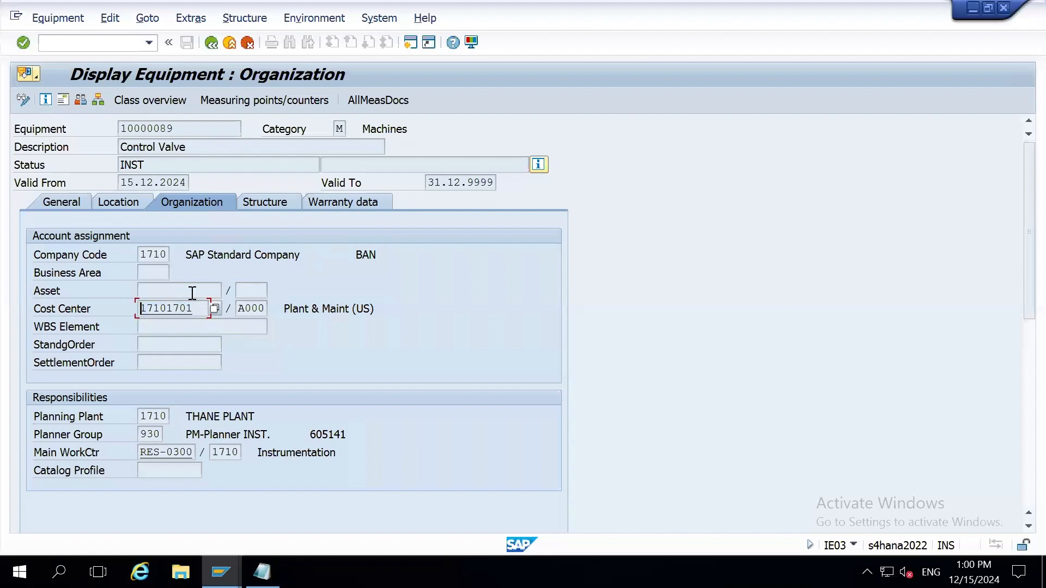
key(alt+Tab)
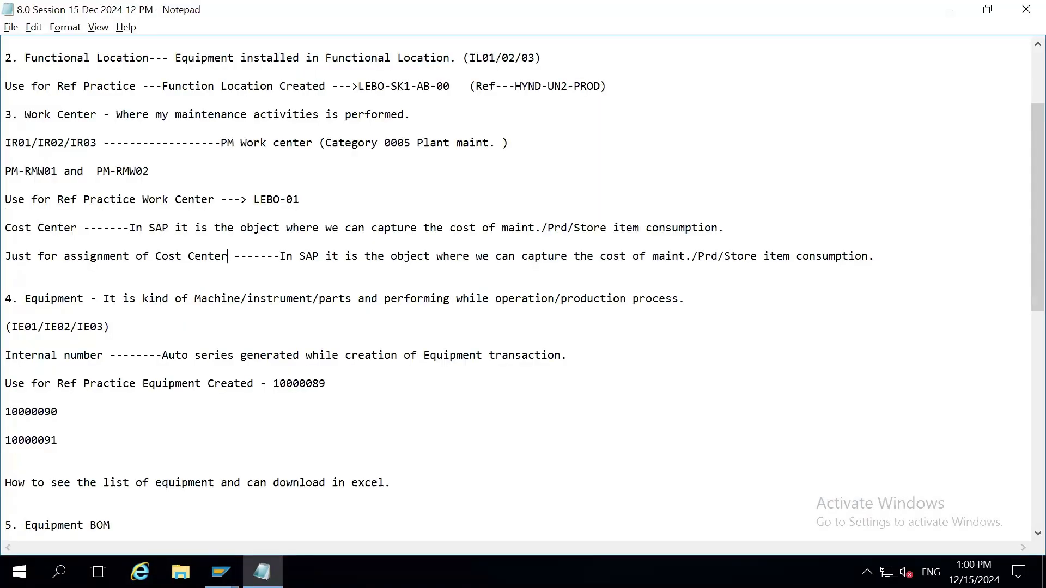
text((17101701))
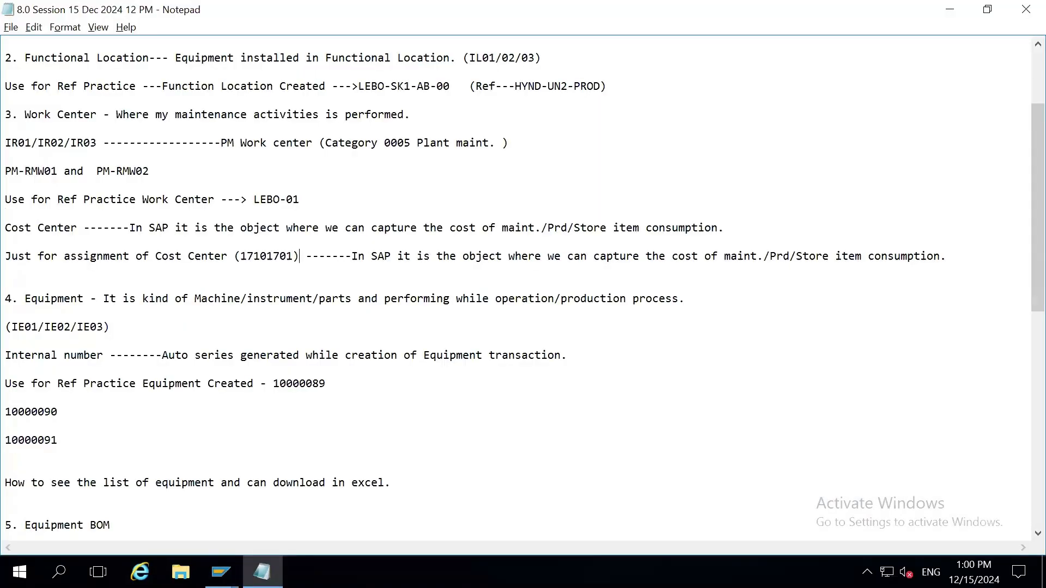
- Look through the notes below the cost center line and highlight the topic on listing equipment and downloading it in Excel
key(Right)
key(Down)
key(Down)
key(Down)
key(Down)
key(Down)
key(Down)
key(Down)
key(Down)
key(Down)
key(Down)
key(Down)
key(Down)
key(Down)
key(Down)
key(Down)
key(Down)
key(Down)
key(Down)
key(Down)
key(Down)
key(Down)
key(Down)
key(Down)
key(Down)
key(Down)
key(Down)
key(Down)
key(Down)
key(Up)
key(Up)
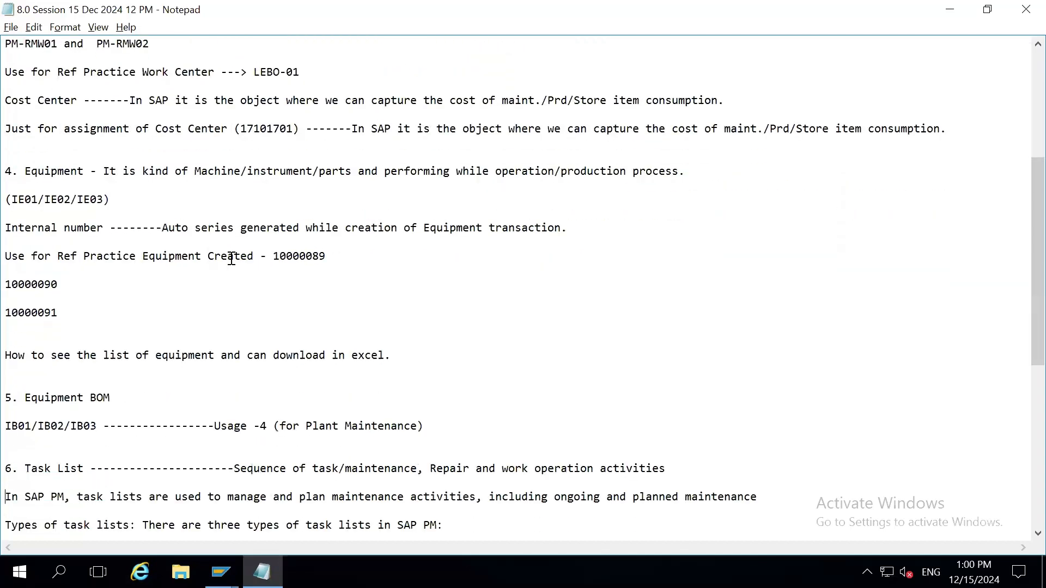
key(Up)
key(Up)
key(Up)
key(Up)
key(Up)
key(Up)
key(Up)
key(Up)
key(Up)
key(Up)
drag(5, 357, 414, 357)
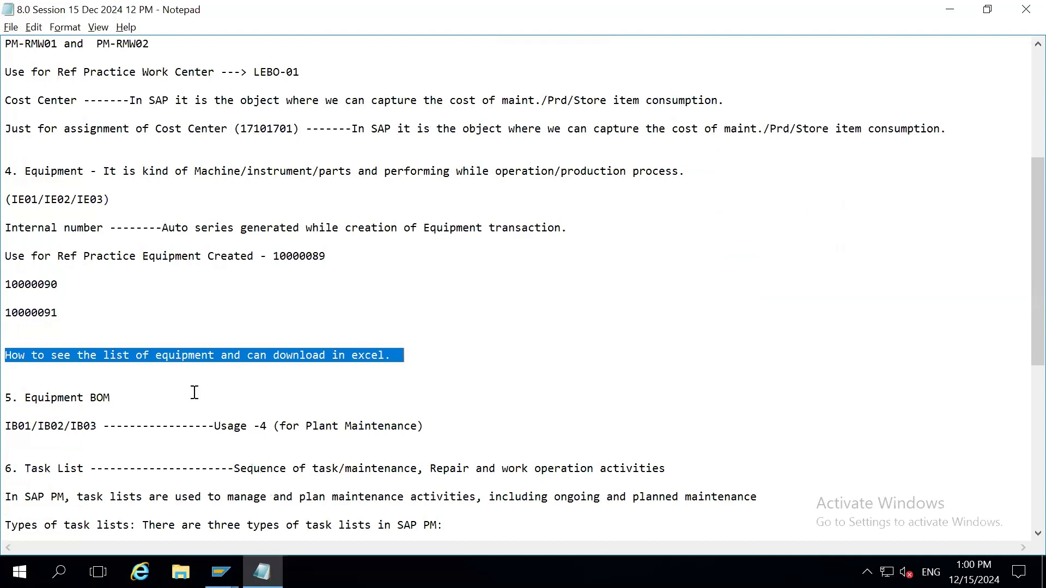
- Read through the equipment BOM and task list sections of the notes, down to the functional location task list
key(Down)
key(Down)
key(Down)
key(Down)
key(Down)
key(Down)
key(Down)
key(Down)
key(Down)
key(Down)
key(Down)
key(Down)
key(Down)
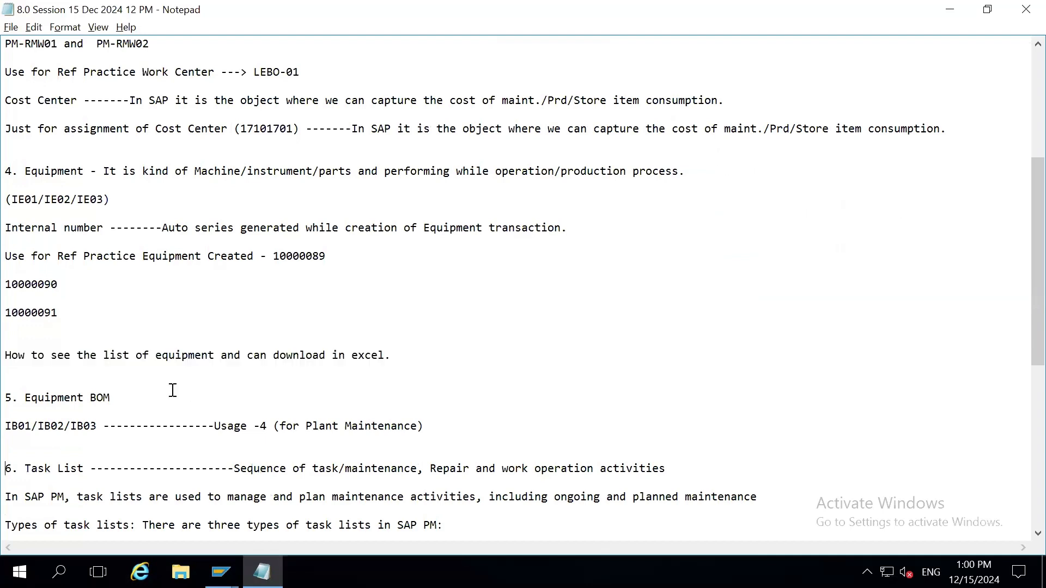
key(Down)
key(Down)
key(Down)
key(Down)
key(Down)
key(Down)
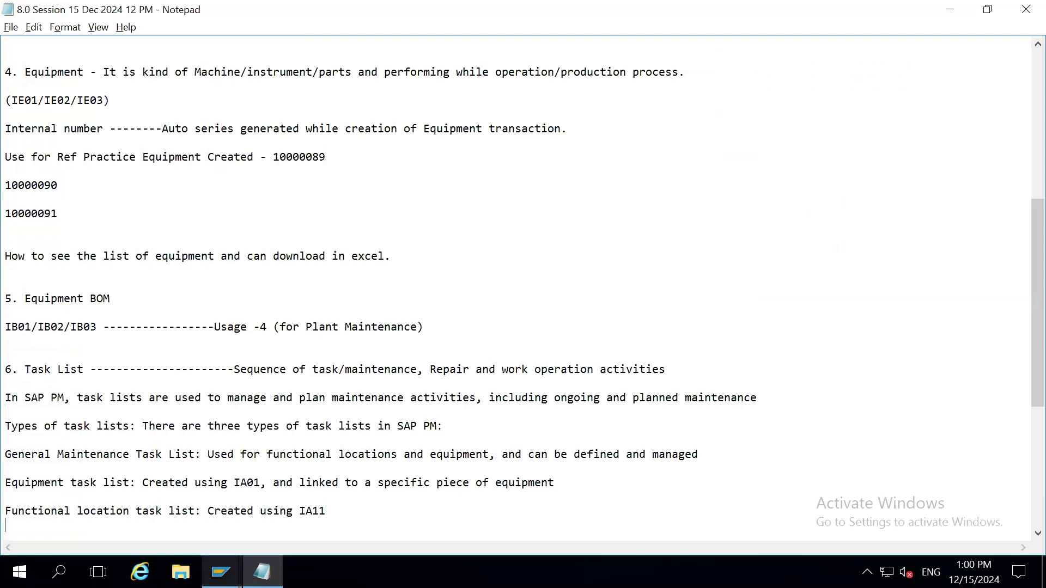
- Switch back to SAP and exit the equipment display to the SAP Easy Access screen
mouse_move(220, 572)
click(286, 510)
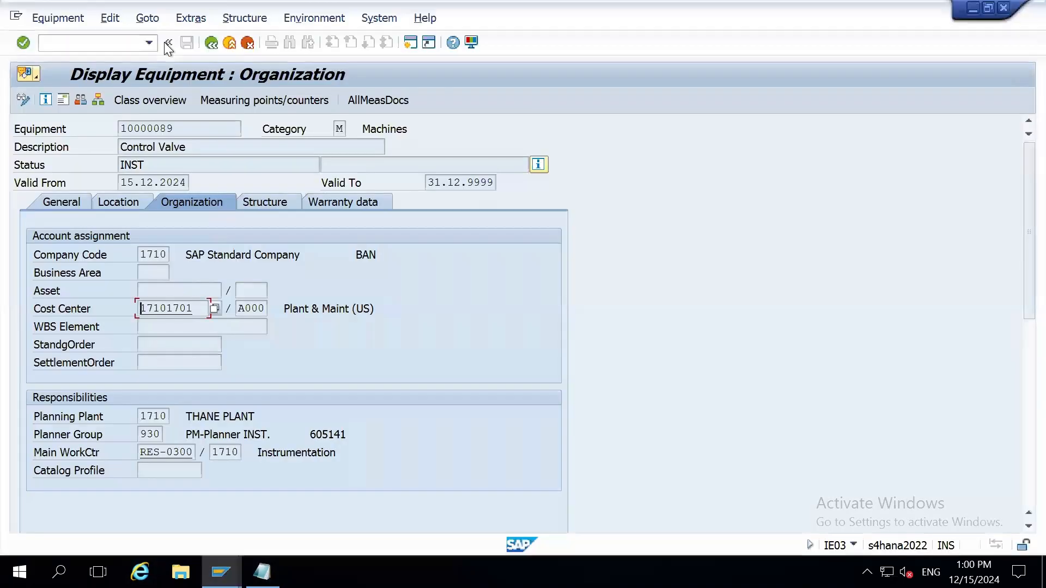
click(220, 44)
click(231, 45)
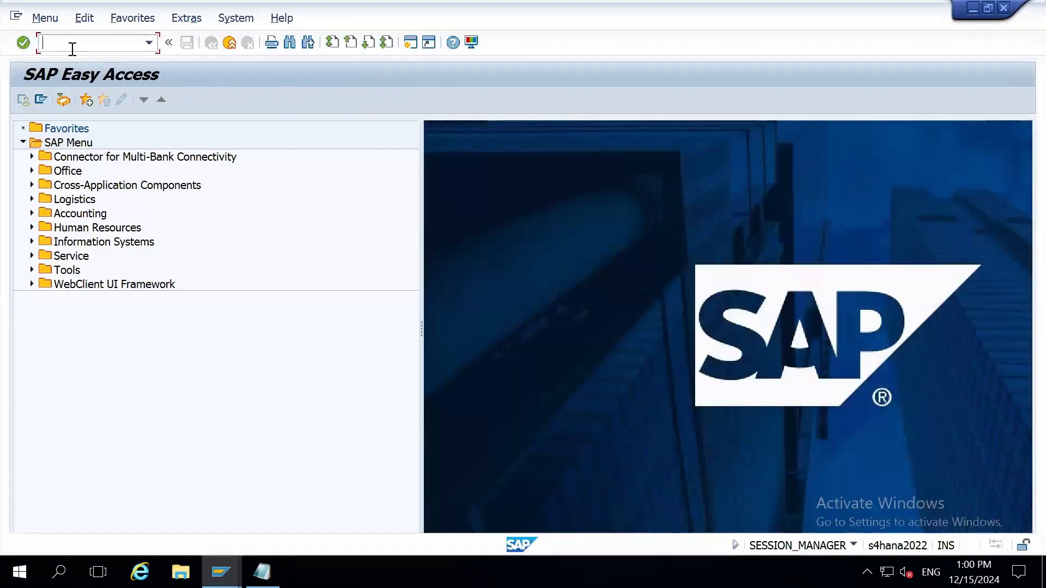
- Start transaction MM60 and run the materials list for plant 1710 with valuated materials only
text(mm60)
key(Return)
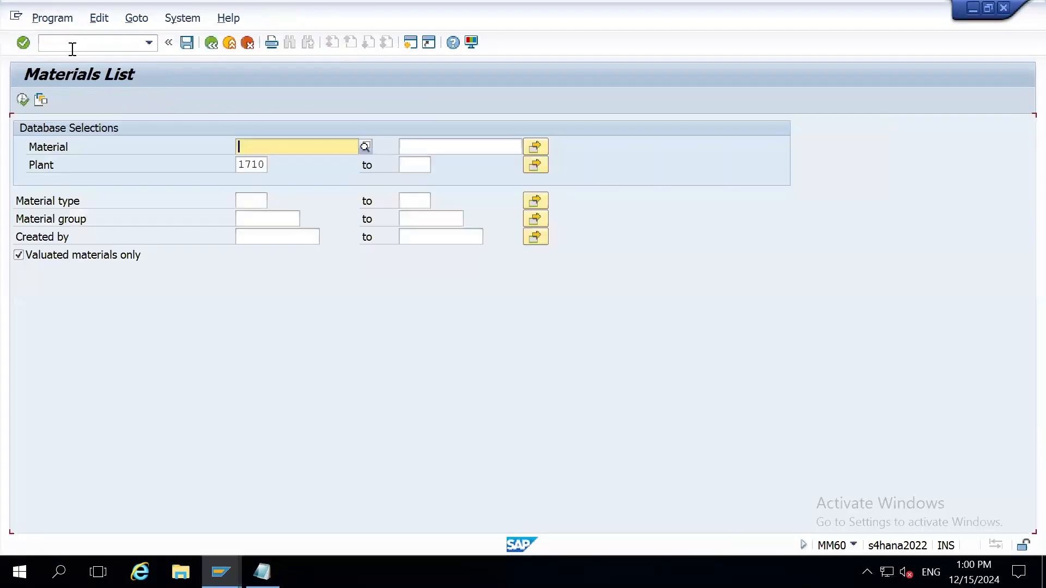
click(23, 99)
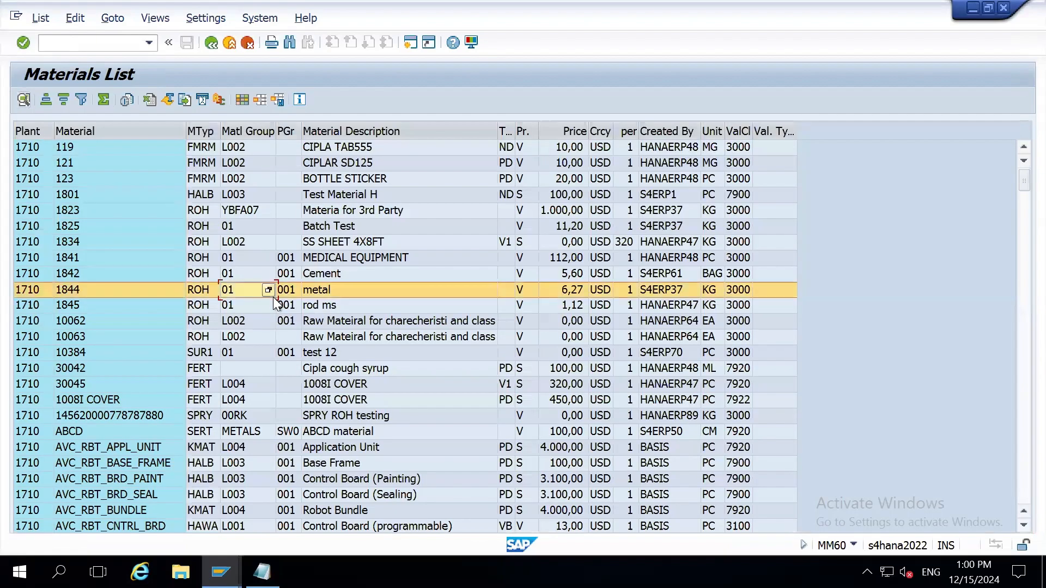
- Look through the plant 1710 materials list down to its last entries
scroll(274, 298, down, 2)
key(Page_Down)
key(Page_Down)
key(Page_Down)
key(Page_Down)
key(Page_Down)
key(Page_Down)
key(Page_Down)
key(Page_Down)
key(Page_Down)
key(Page_Down)
key(Page_Down)
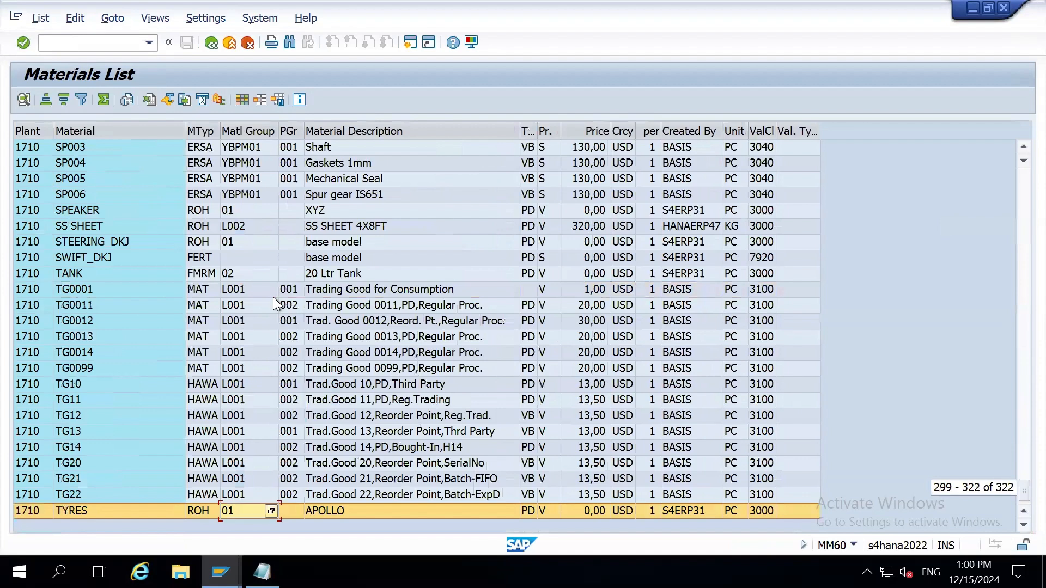
- Move back up the list to the ERSA spare part rows and examine material SP004
key(Up)
key(Up)
key(Up)
key(Up)
key(Up)
key(Up)
key(Up)
key(Up)
key(Up)
key(Up)
key(Up)
key(Up)
key(Up)
key(Up)
key(Up)
key(Up)
key(Up)
key(Up)
key(Up)
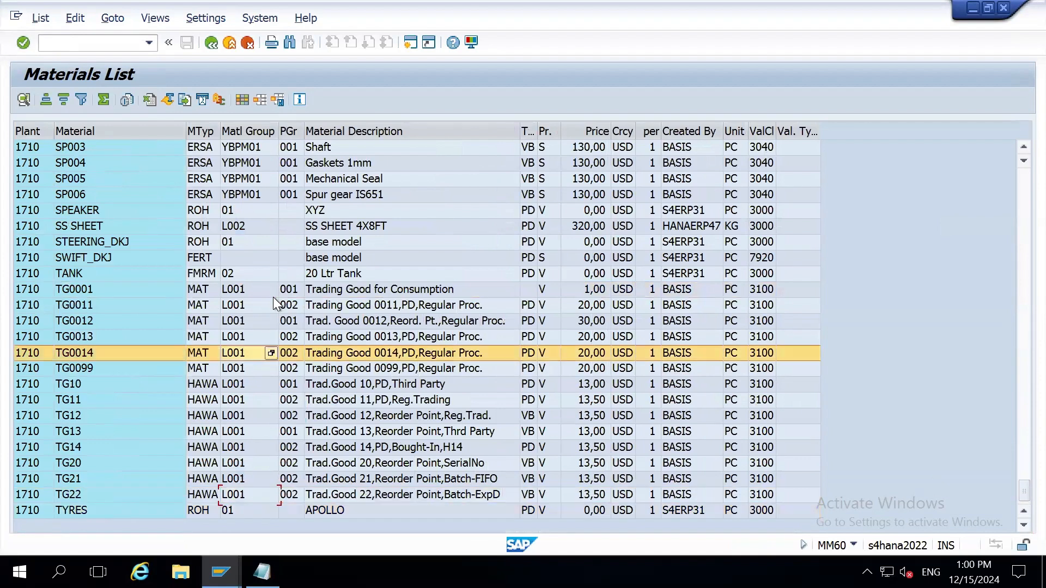
key(Up)
key(Up)
key(Up)
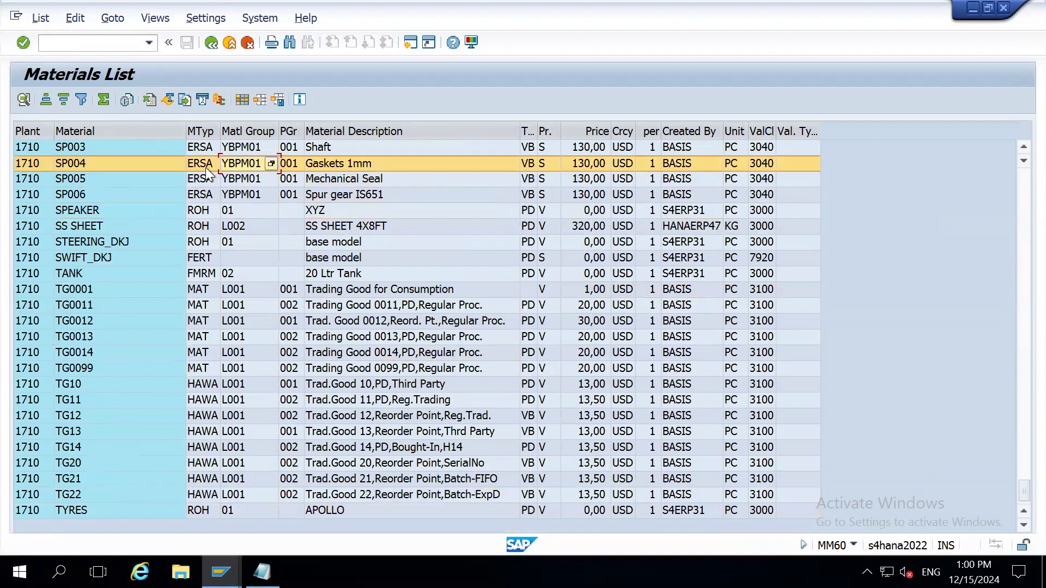
- Return to the selection screen, rerun the list for material type ERSA, and examine the gasket and coupling rows
click(211, 44)
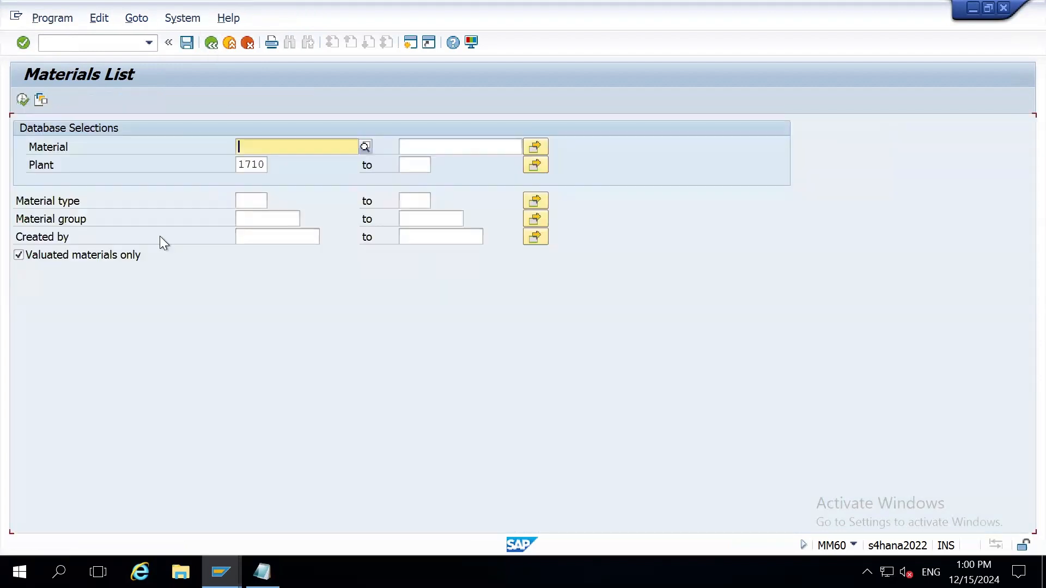
click(253, 202)
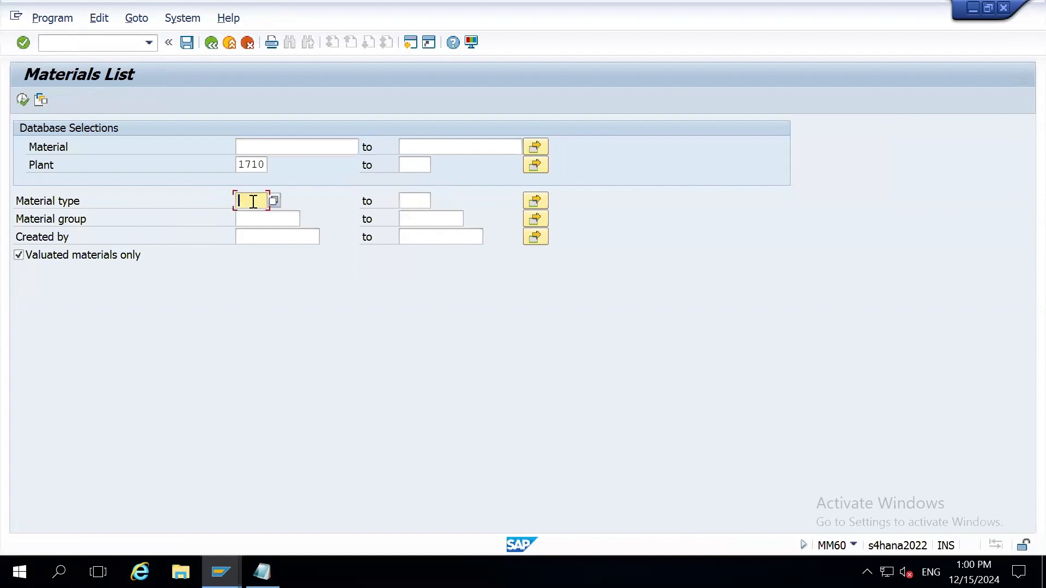
text(ERSA)
click(23, 99)
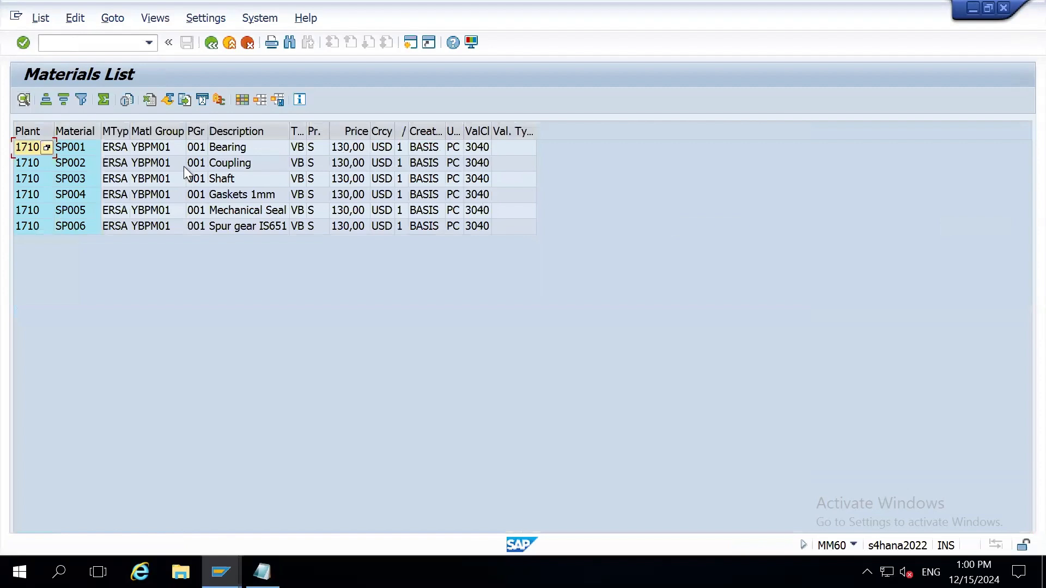
click(228, 195)
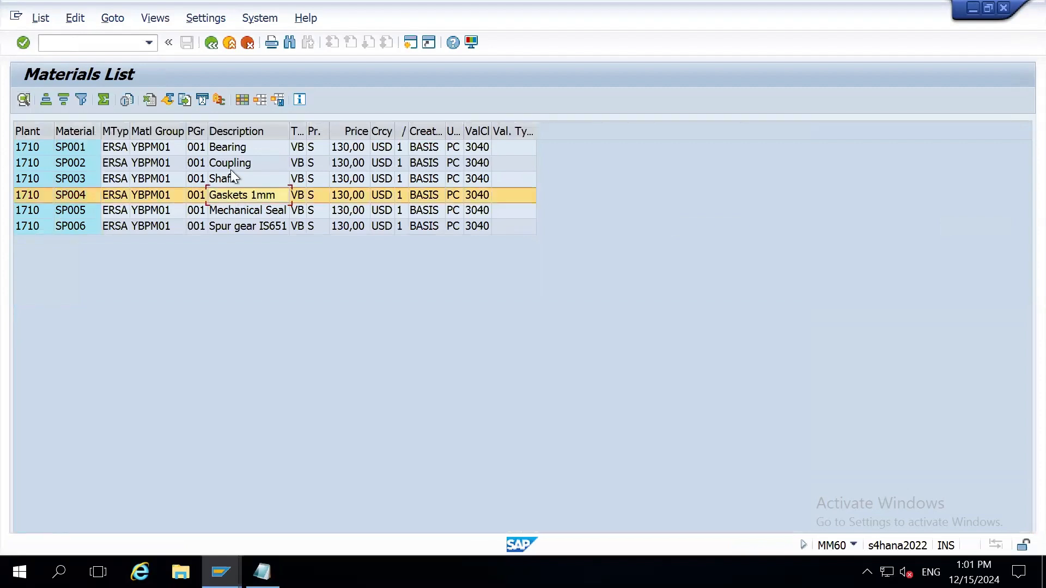
click(231, 169)
- Check the equipment BOM and task list notes, then return to SAP and start transaction IB01 in a new session
key(alt+Tab)
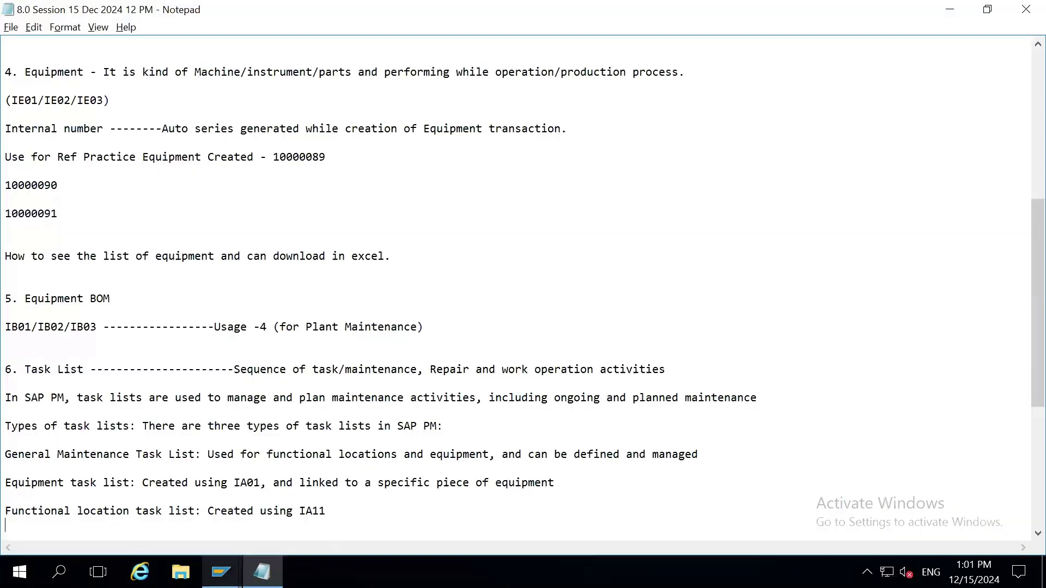
click(308, 511)
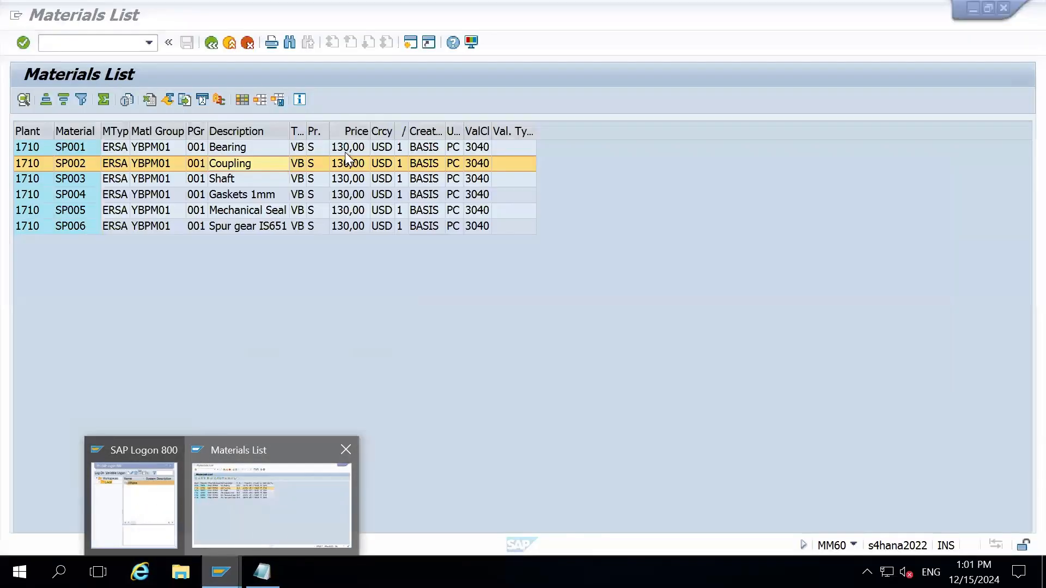
click(116, 44)
text(/o)
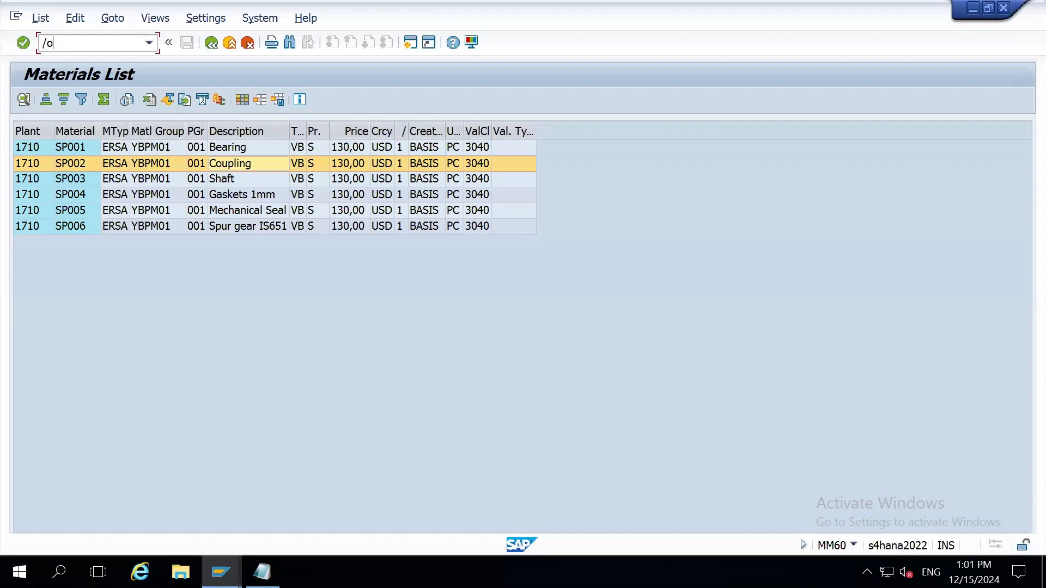
text(b01)
key(Return)
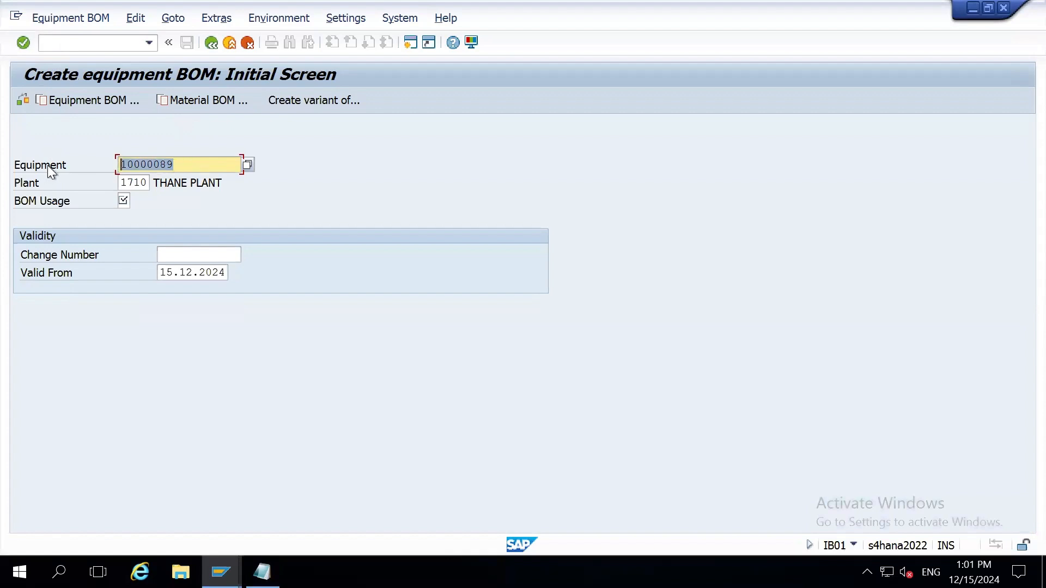
- Set BOM usage to 4 (Plant Maintenance) for equipment 10000089 in plant 1710 and open the item overview
click(134, 183)
click(121, 201)
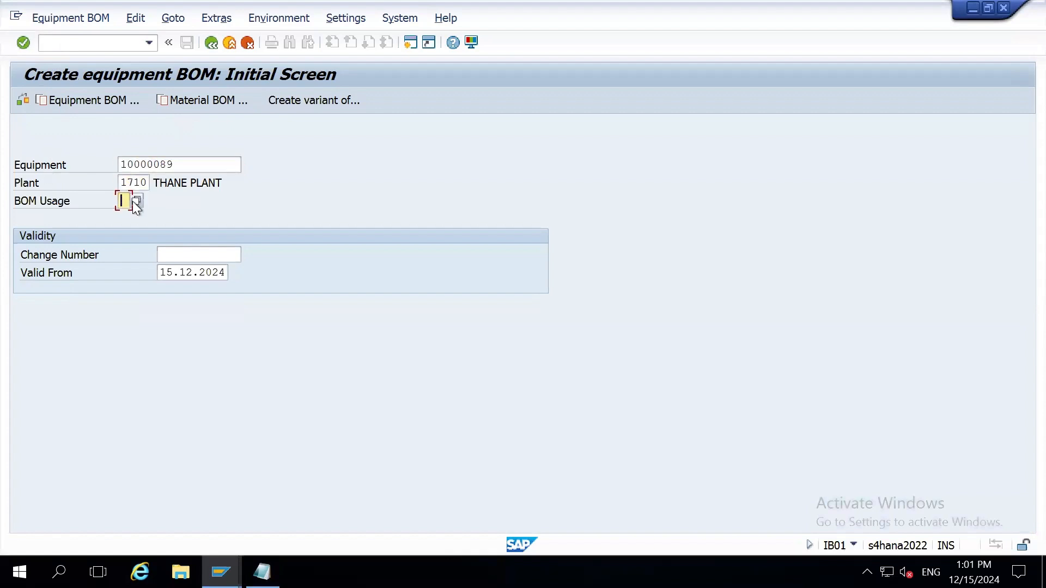
click(135, 201)
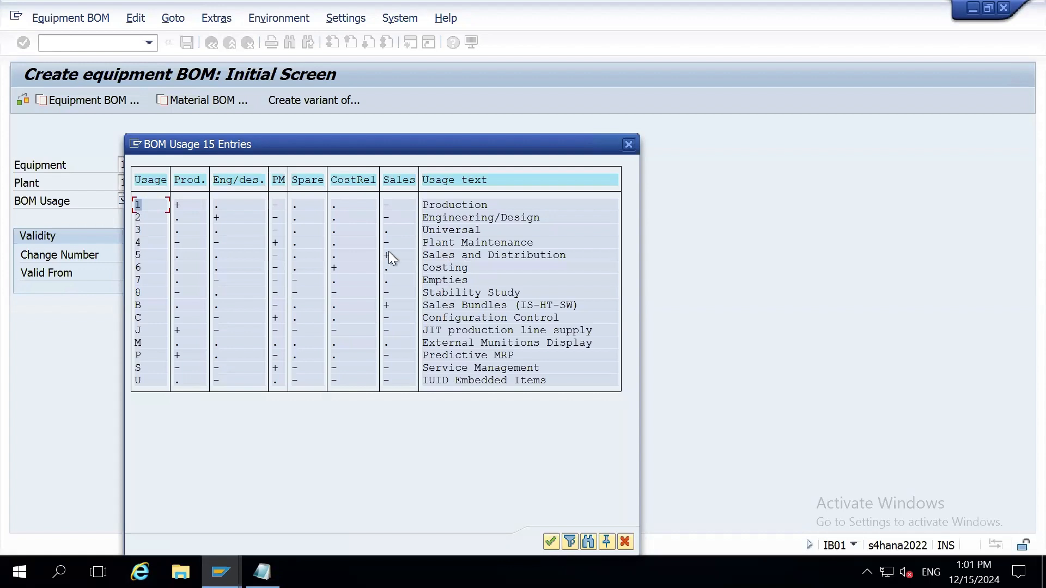
double_click(138, 243)
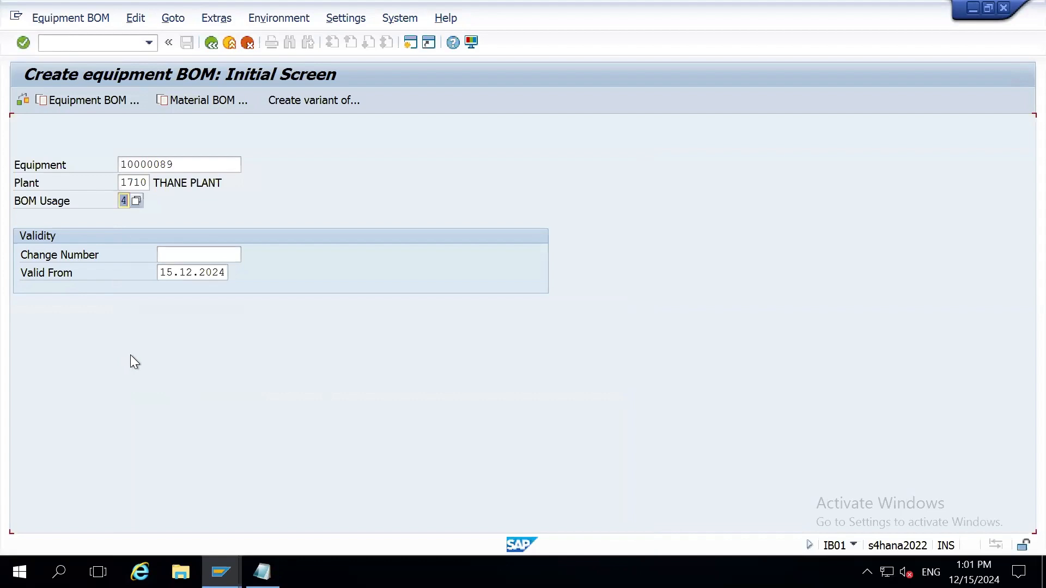
drag(159, 271, 242, 272)
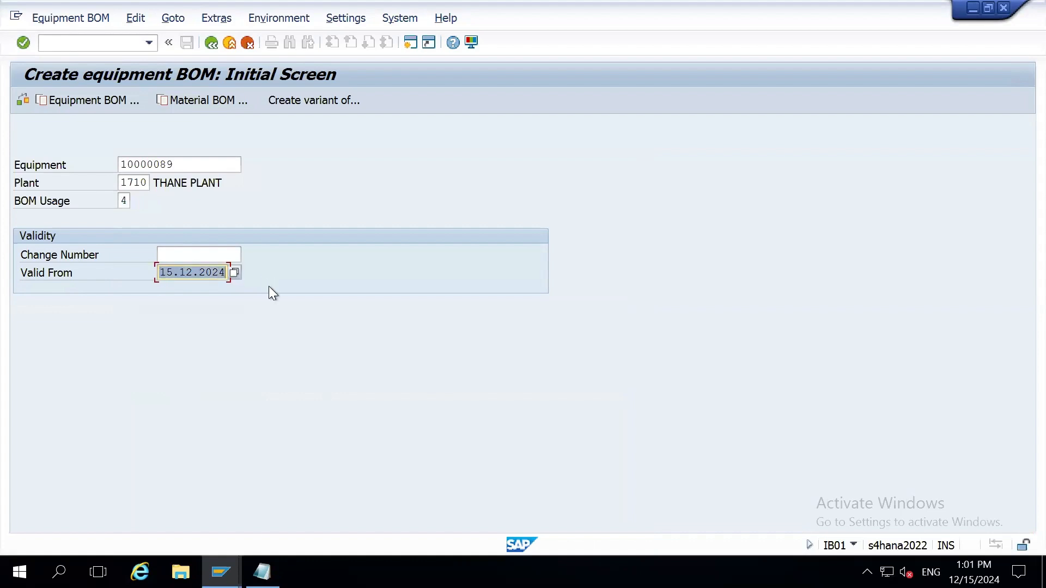
key(Return)
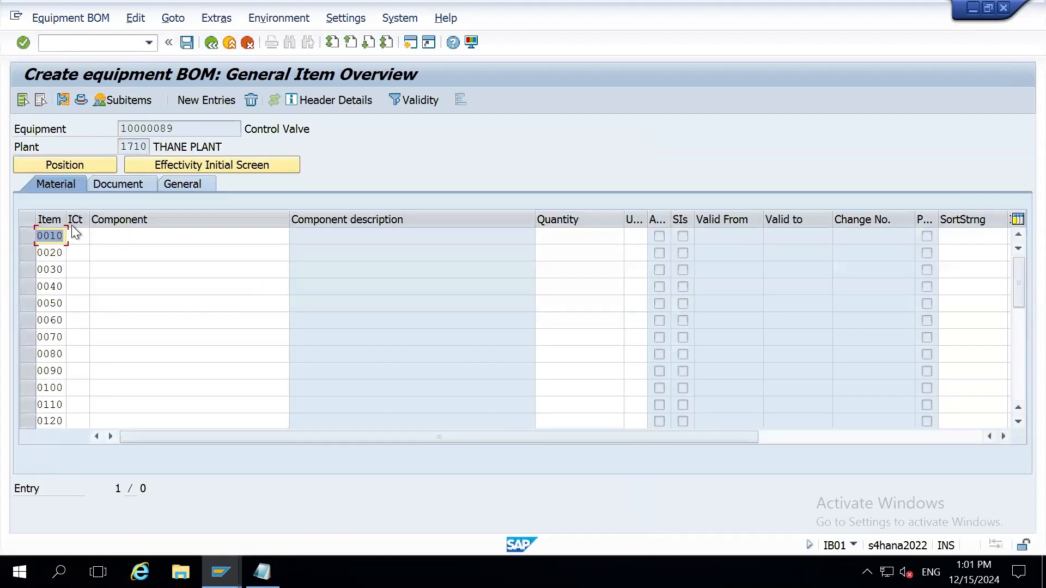
- Set the item category of BOM item 0010 to L (Stock item) from the list of possible values
click(76, 238)
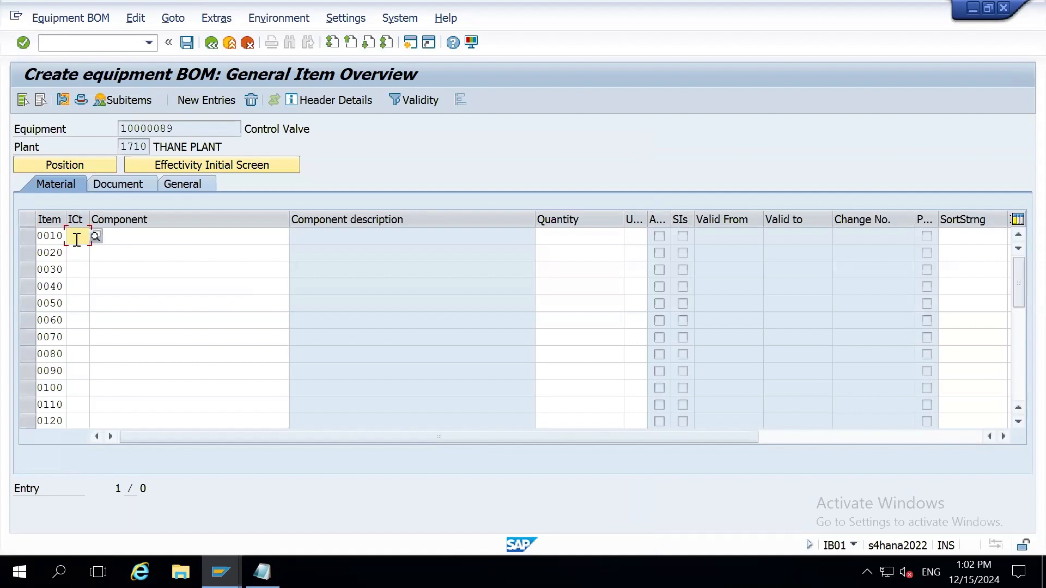
click(96, 237)
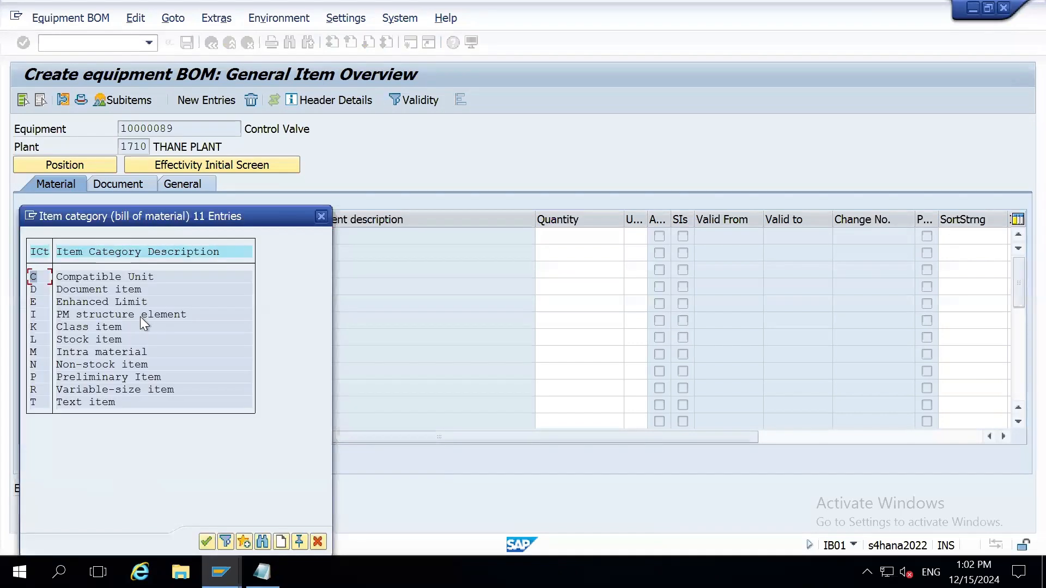
double_click(80, 345)
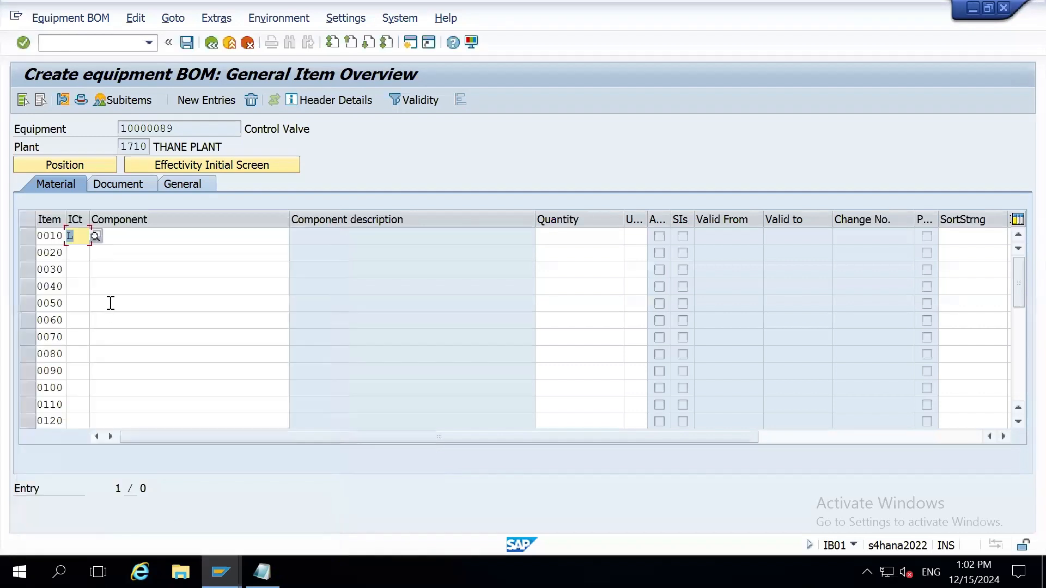
- Look up the coupling in the materials list and enter it for item 0010 as component SP002 with quantity 2
click(152, 233)
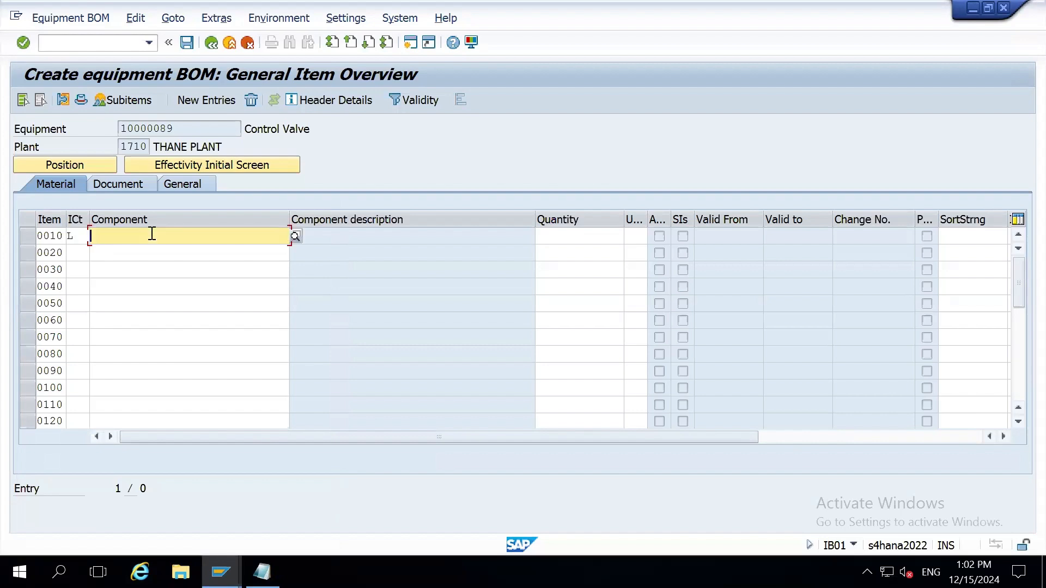
key(alt+Tab)
click(60, 164)
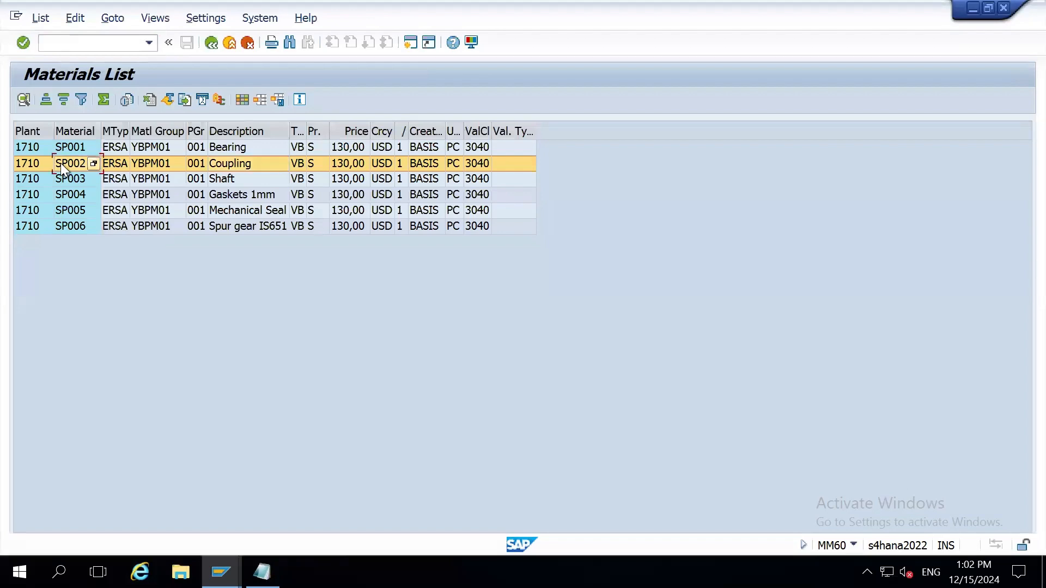
click(61, 163)
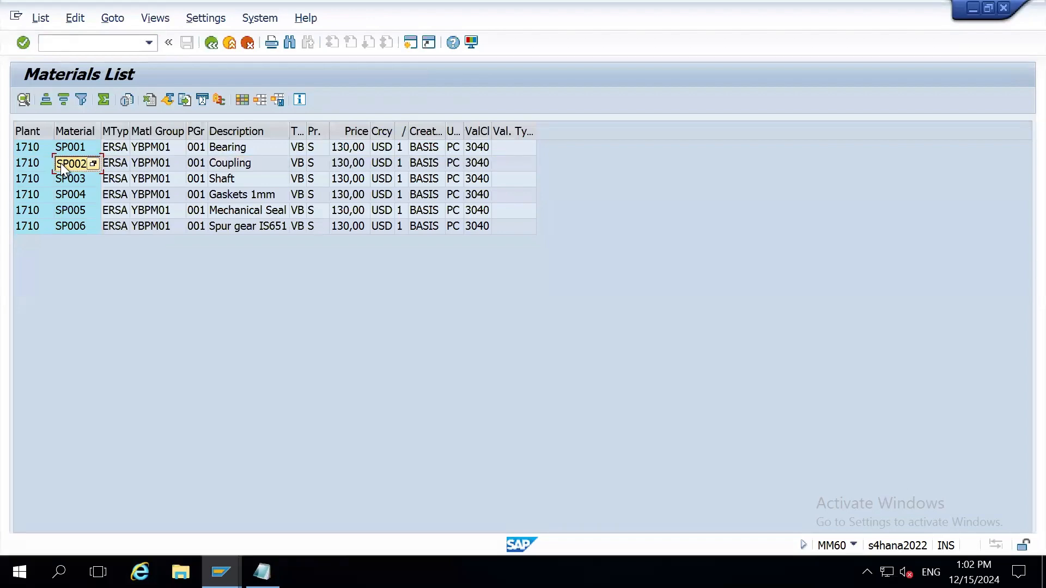
key(alt+Tab)
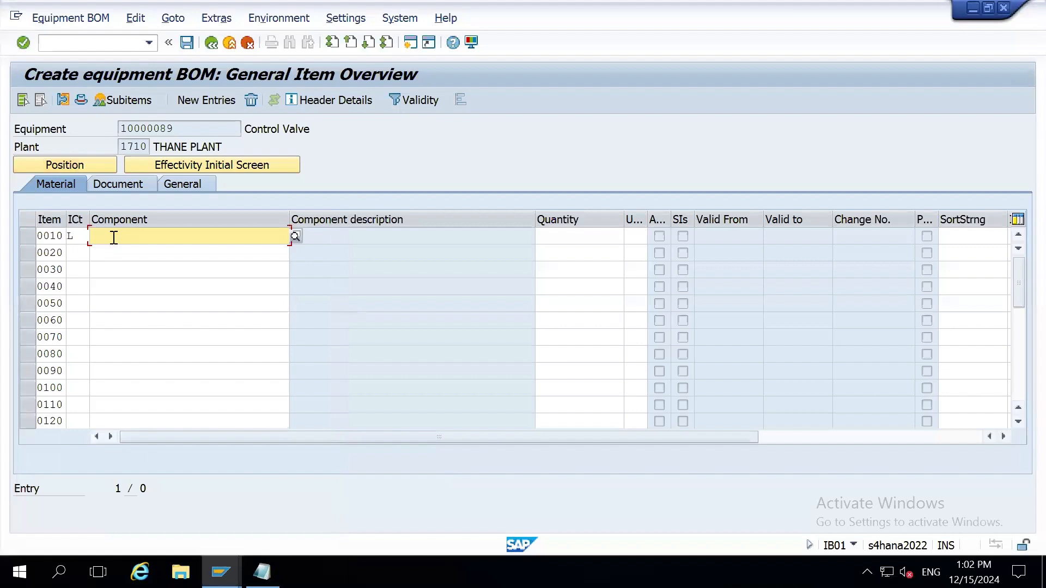
text(SP002)
drag(154, 235, 60, 241)
click(555, 237)
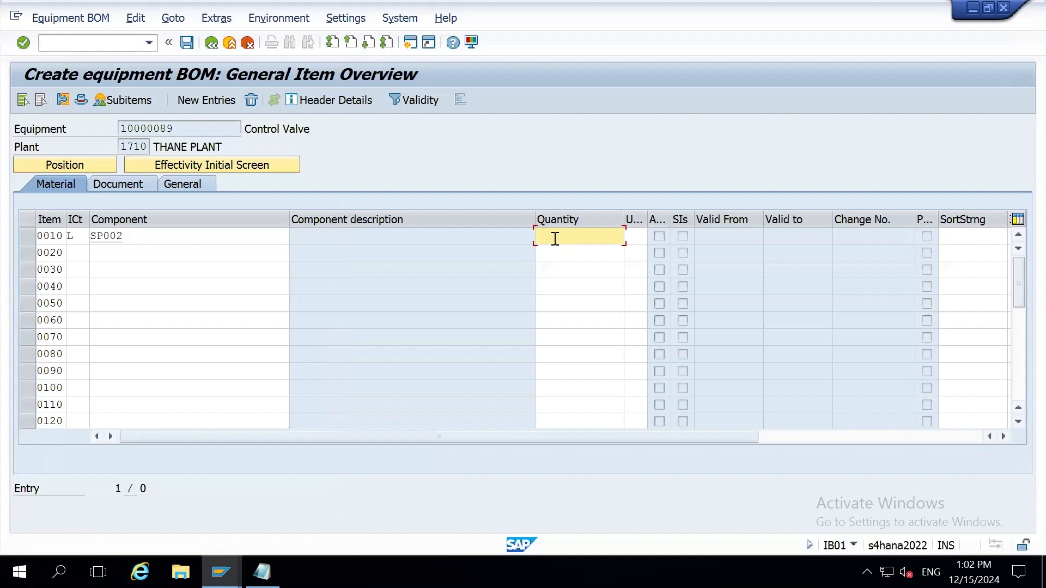
text(2)
key(Return)
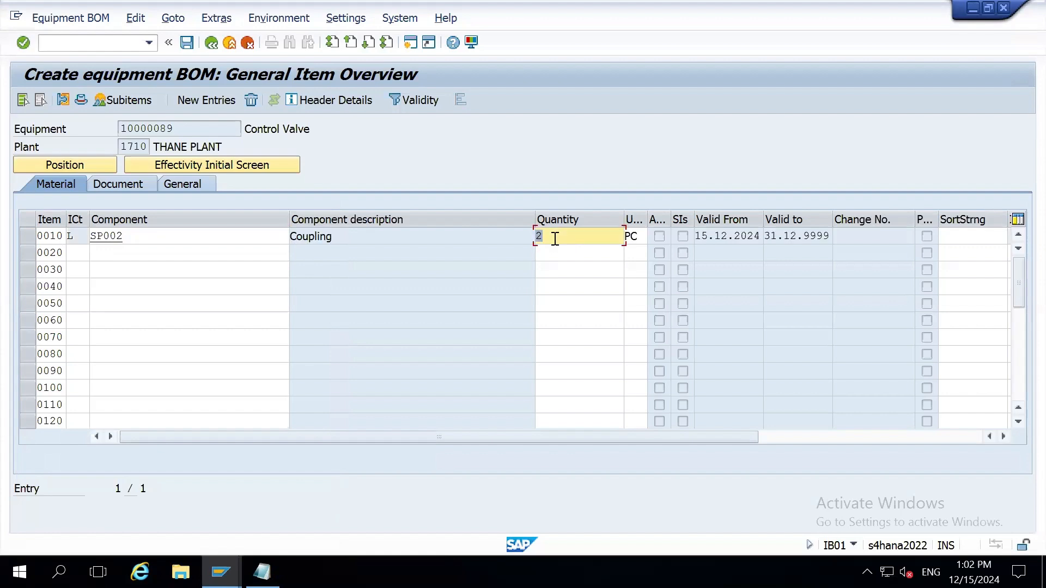
drag(348, 243, 252, 243)
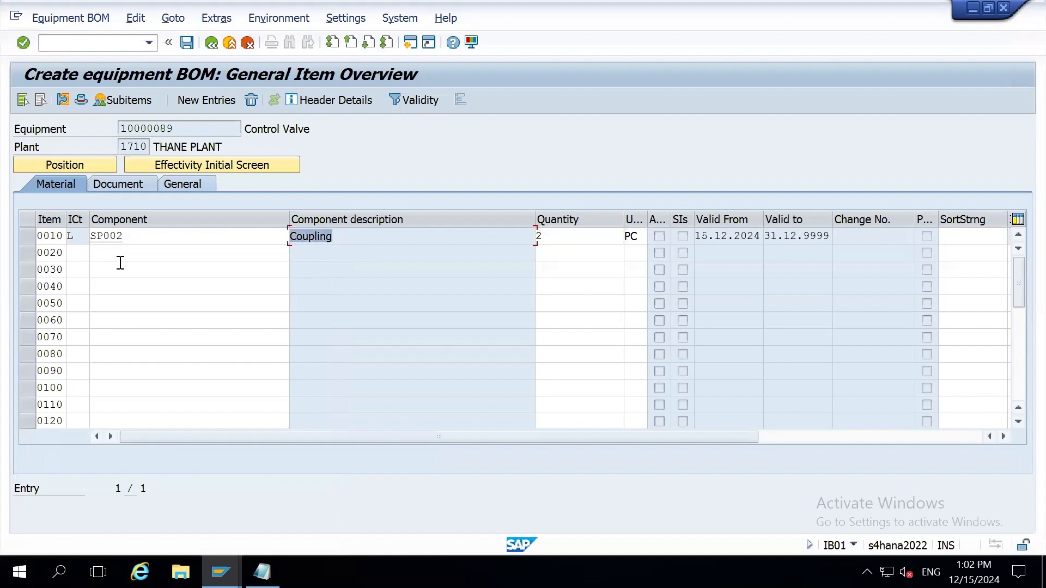
- Set item 0020 to category L and locate the gasket material SP004 in the materials list
click(78, 252)
text(L)
key(alt+Tab)
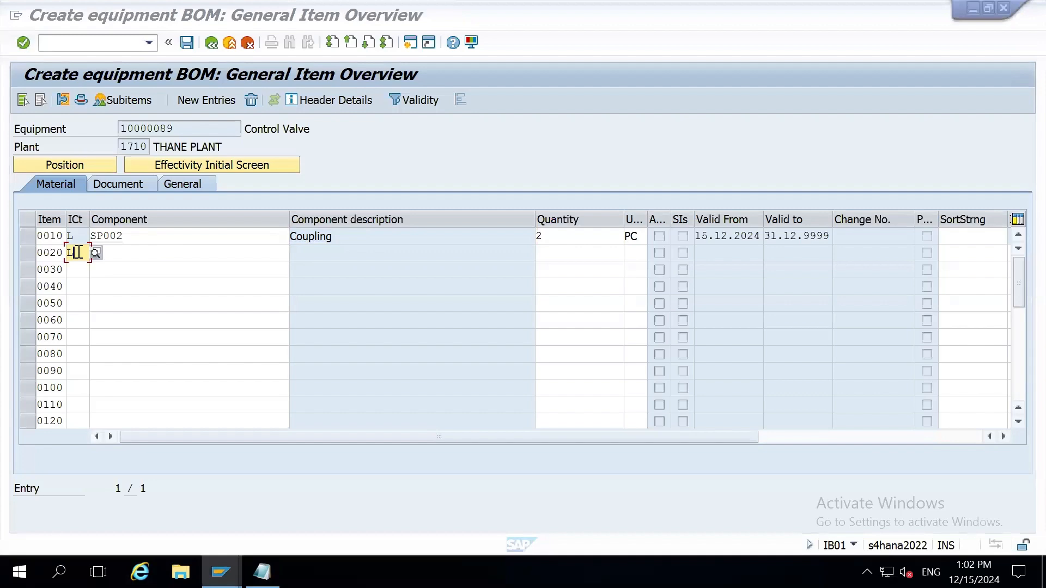
key(alt+Tab)
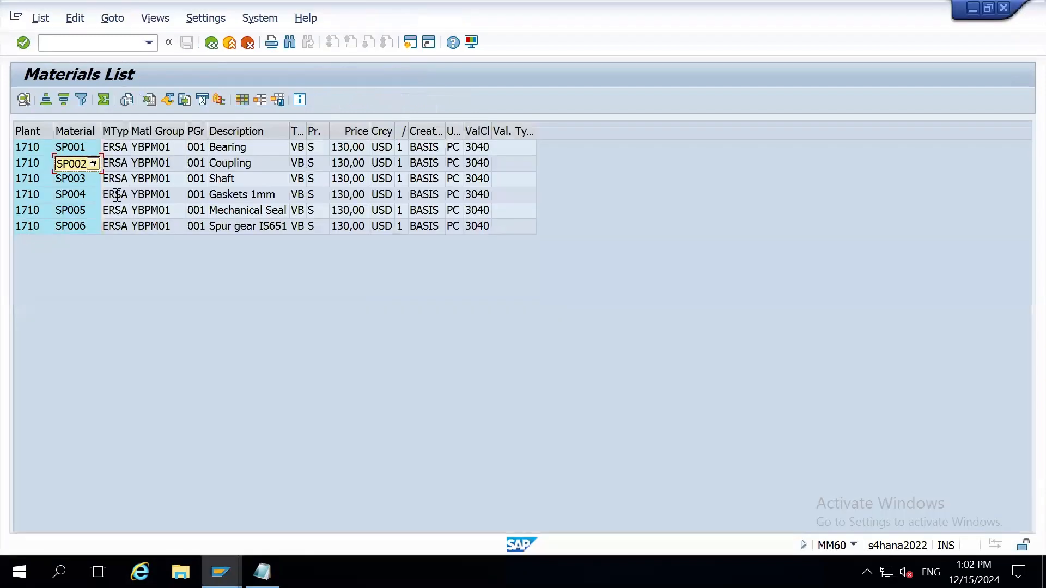
click(91, 179)
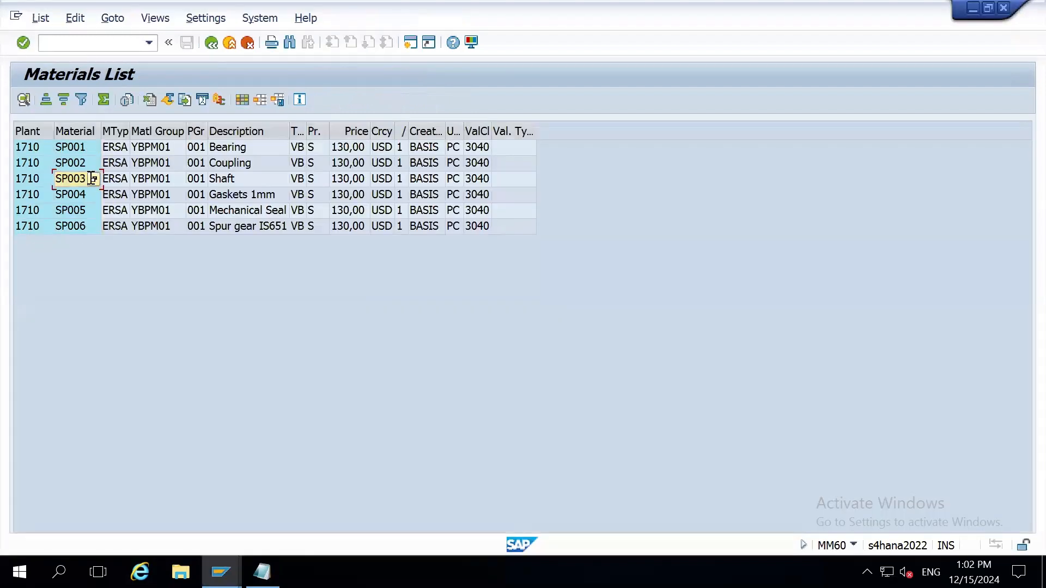
click(94, 207)
click(91, 196)
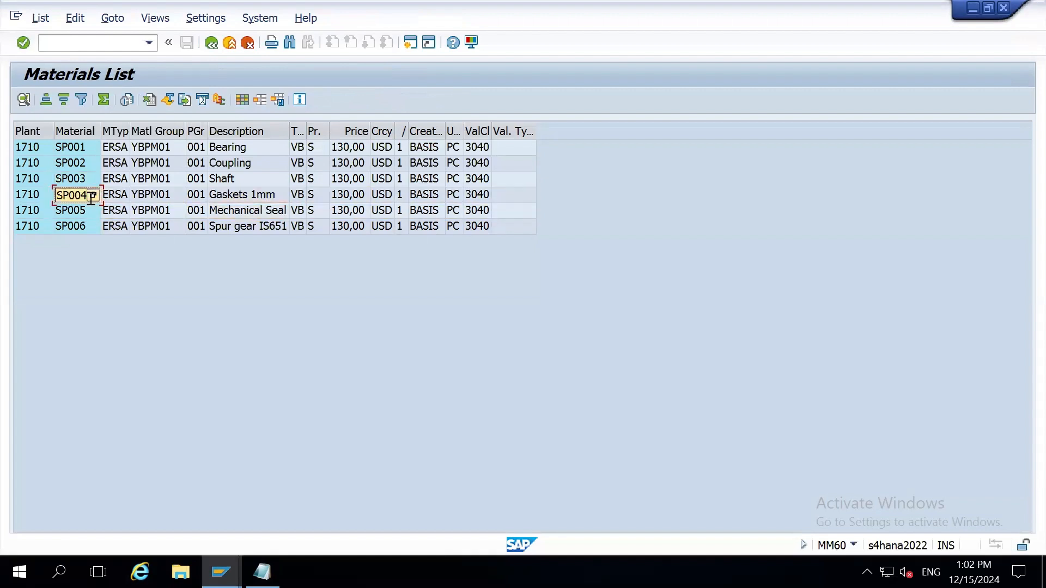
- Return to the equipment BOM and enter component SP004 with quantity 1 for item 0020
key(alt+Tab)
key(Tab)
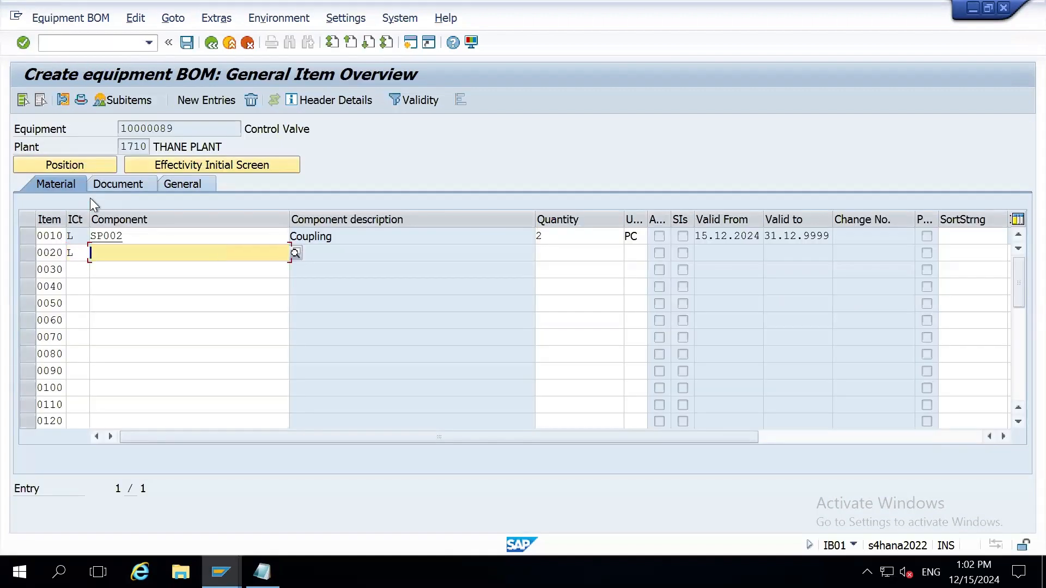
text(SP004)
key(Return)
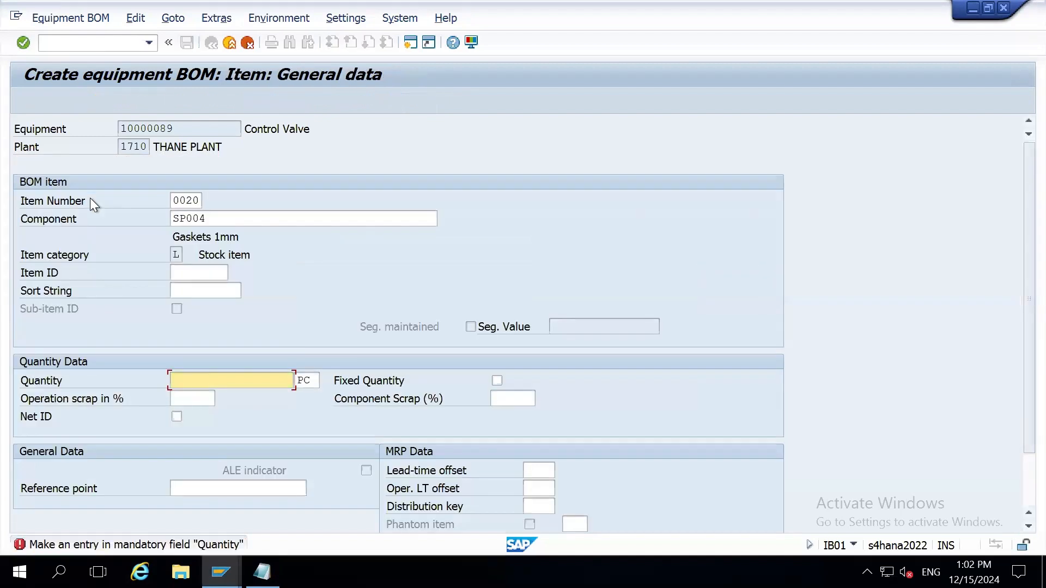
text(1)
key(Return)
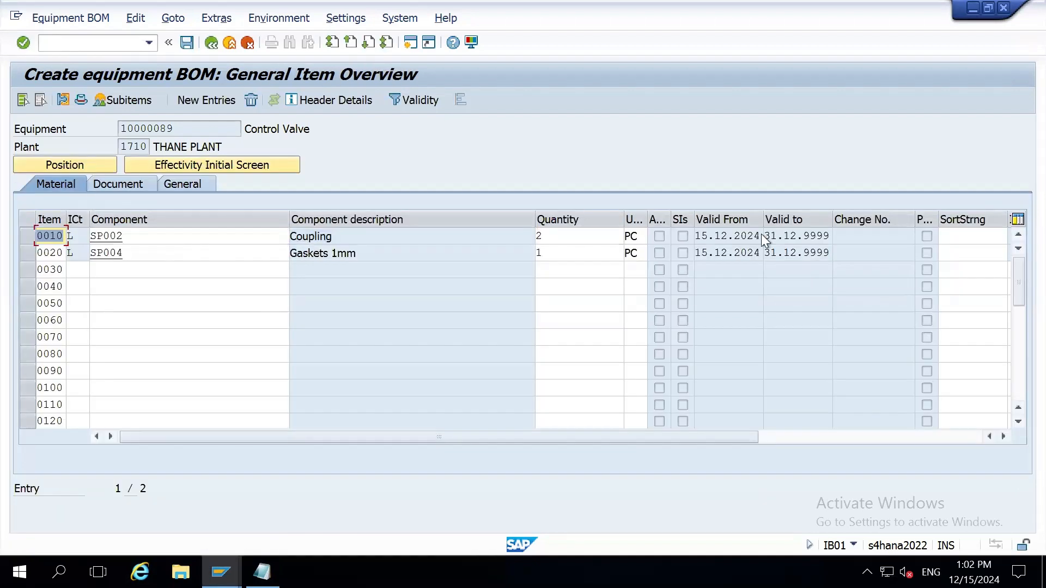
- Examine the valid-from and valid-to dates of the two BOM items
drag(698, 237, 770, 237)
click(833, 236)
mouse_move(838, 235)
mouse_down()
mouse_move(797, 236)
mouse_move(831, 239)
mouse_up()
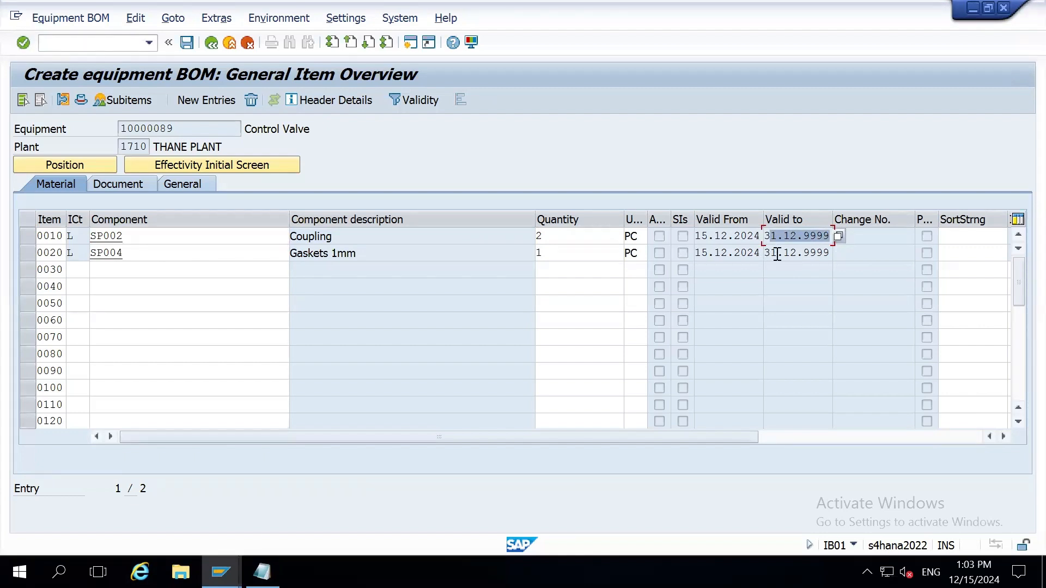
drag(770, 252, 811, 246)
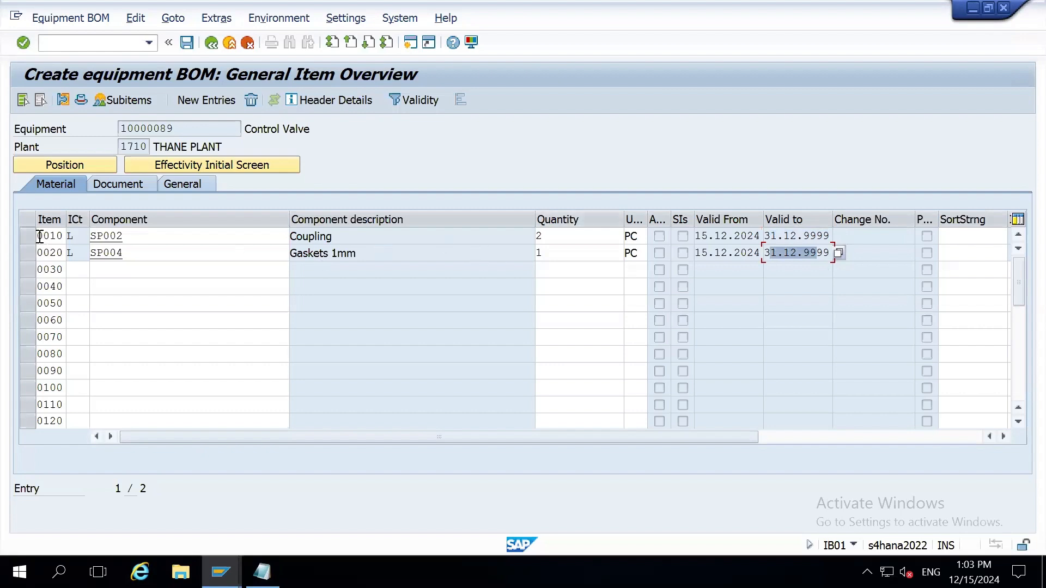
- Examine the BOM's item numbering and its document and general item views, ending on the material items
drag(38, 237, 65, 254)
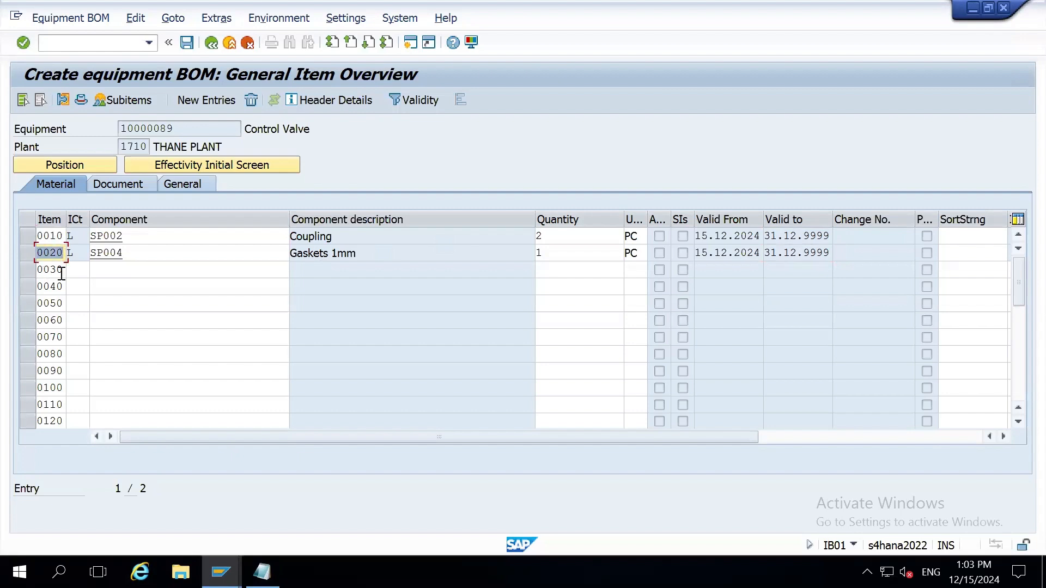
drag(1017, 290, 1015, 382)
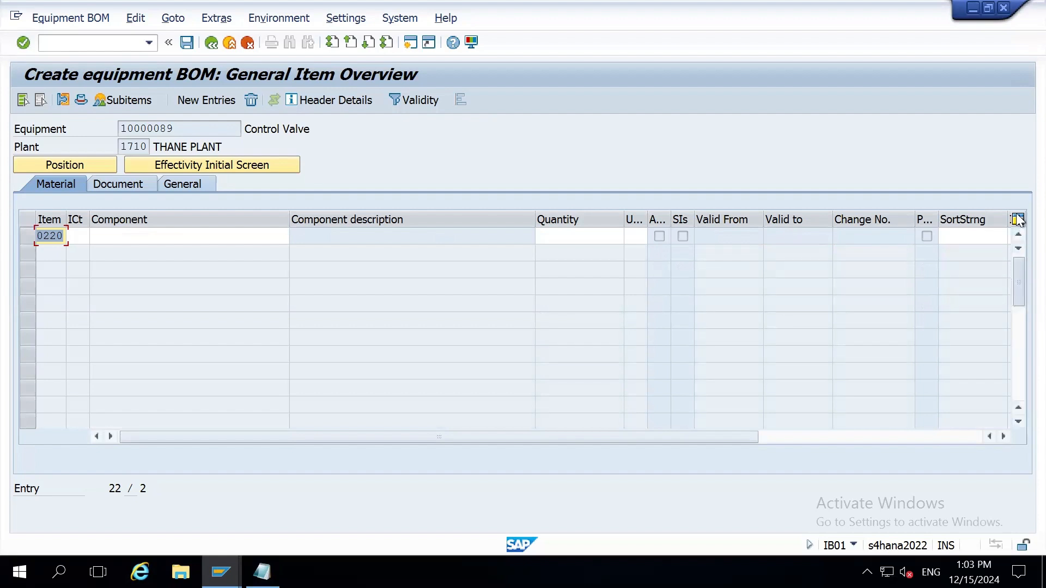
drag(1018, 219, 1017, 220)
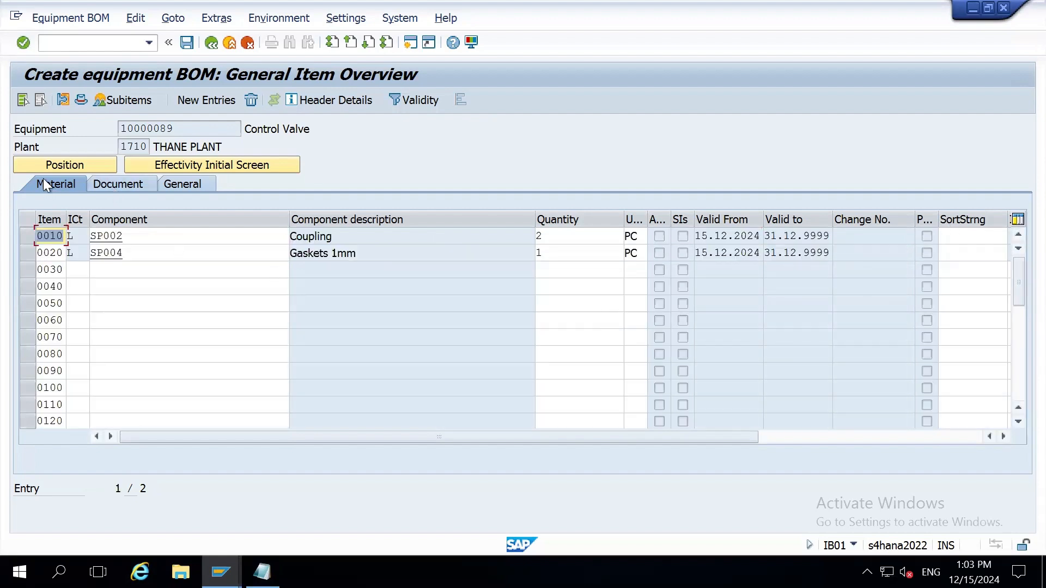
click(132, 187)
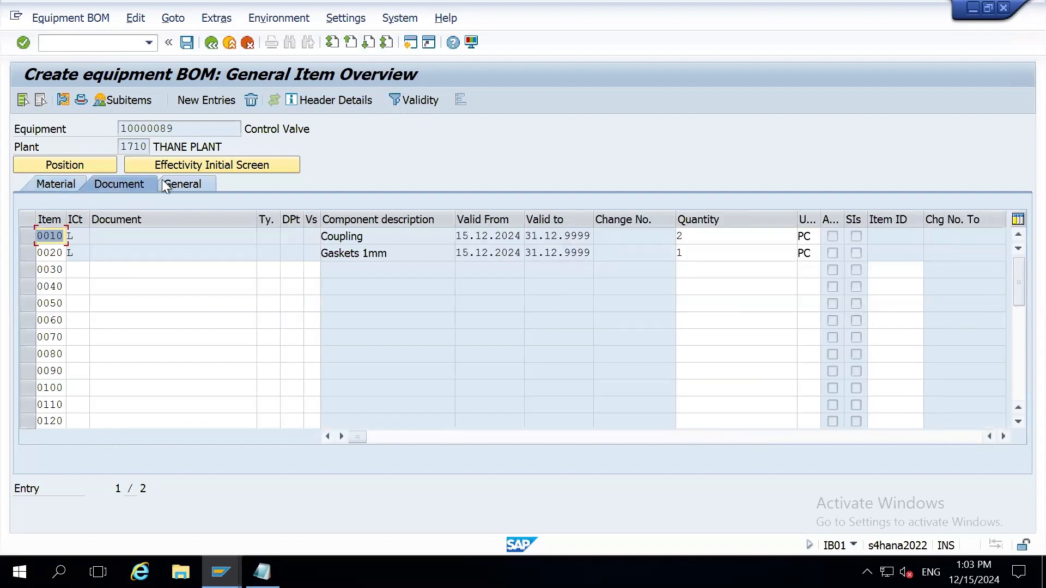
click(179, 181)
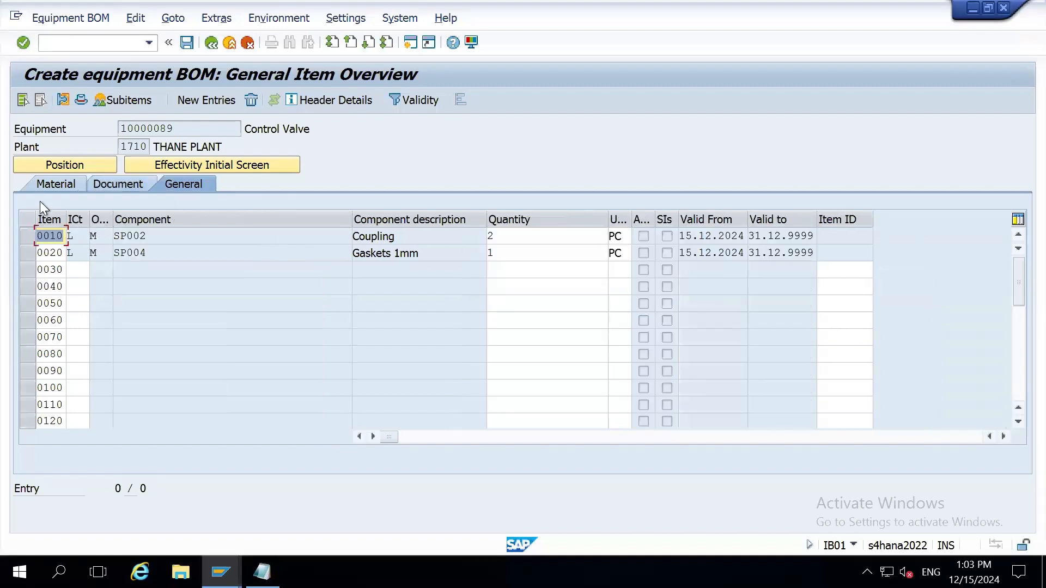
click(50, 182)
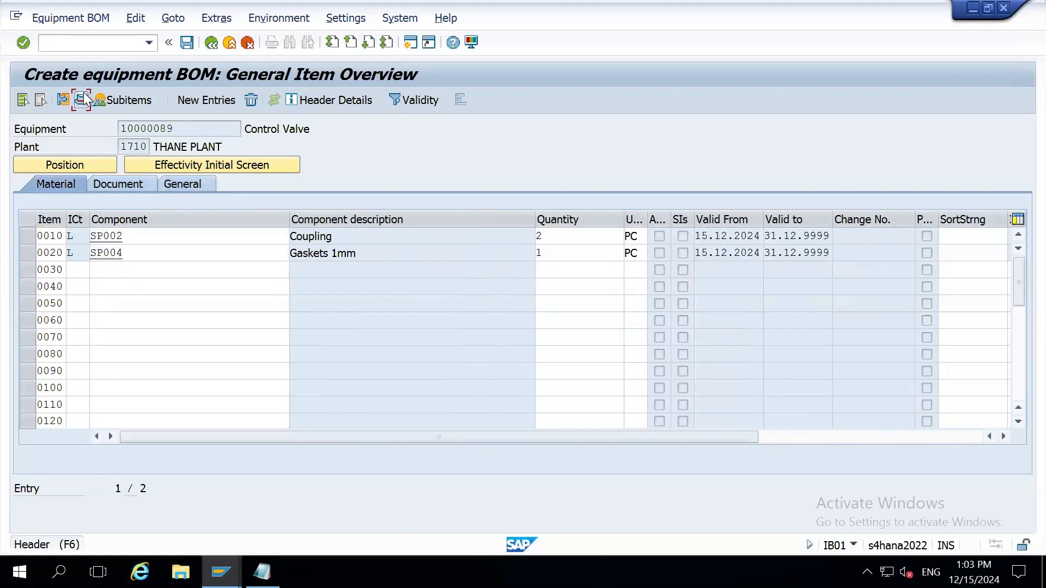
- Examine the equipment BOM header, checking the equipment, internal BOM number, BOM usage, BOM group and valid-from date
click(83, 100)
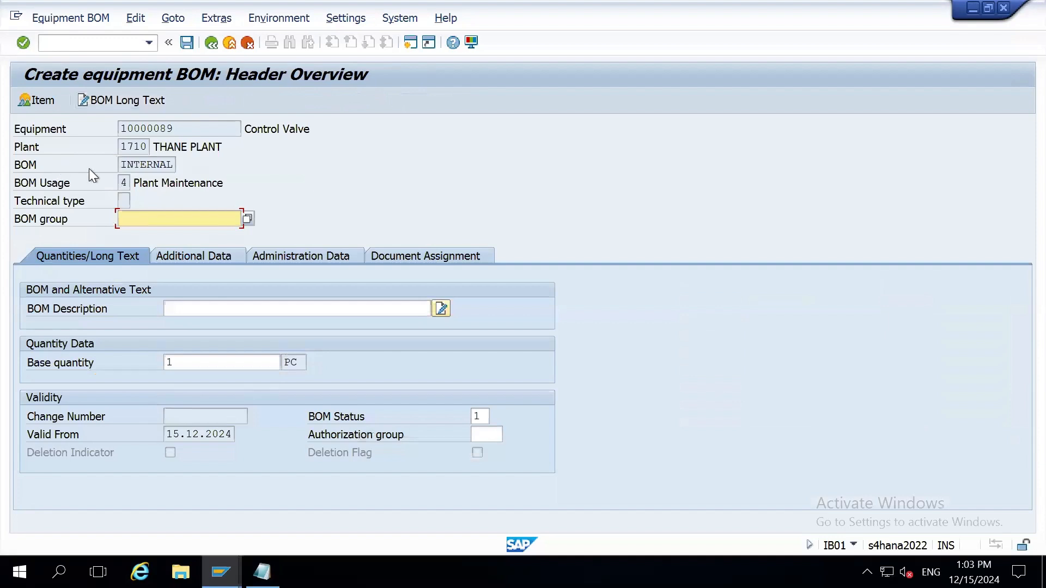
click(124, 183)
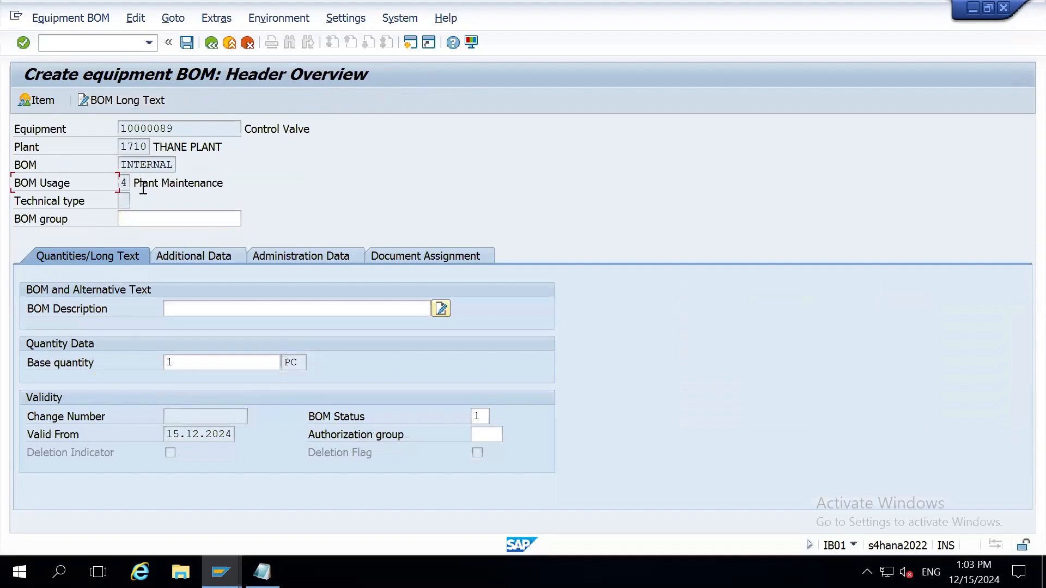
double_click(123, 182)
click(46, 100)
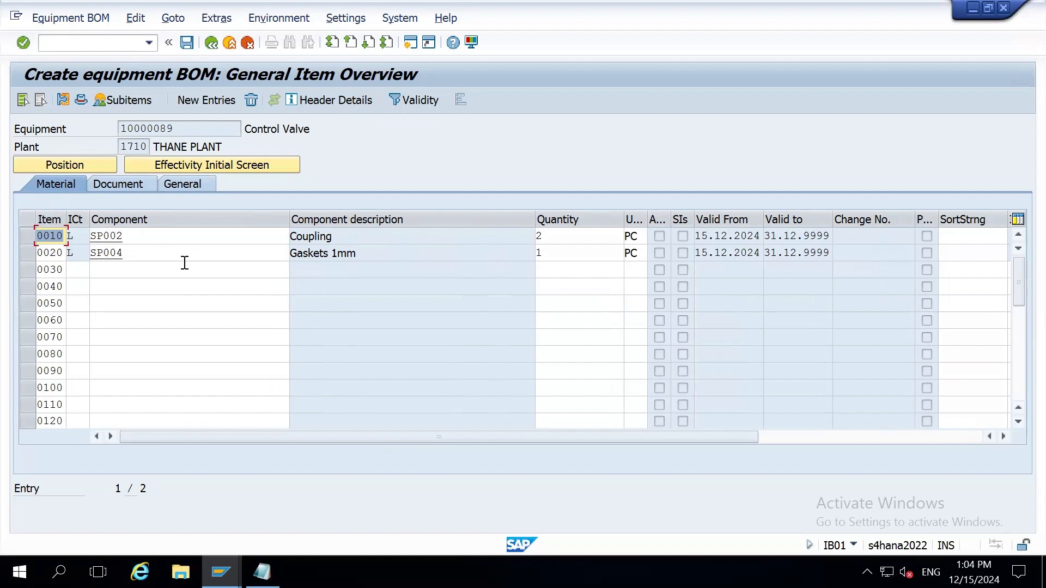
click(81, 101)
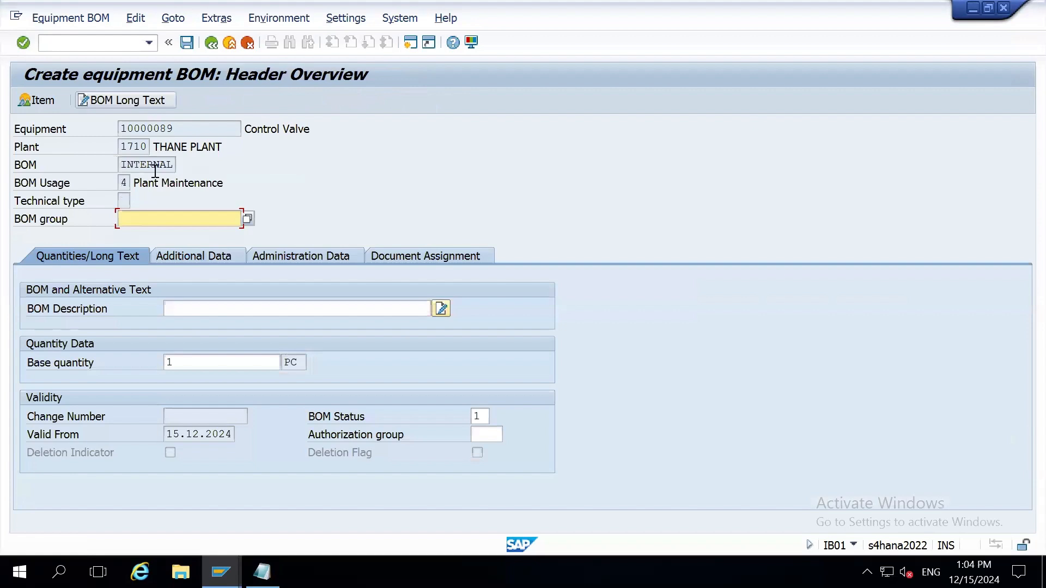
drag(173, 129, 150, 155)
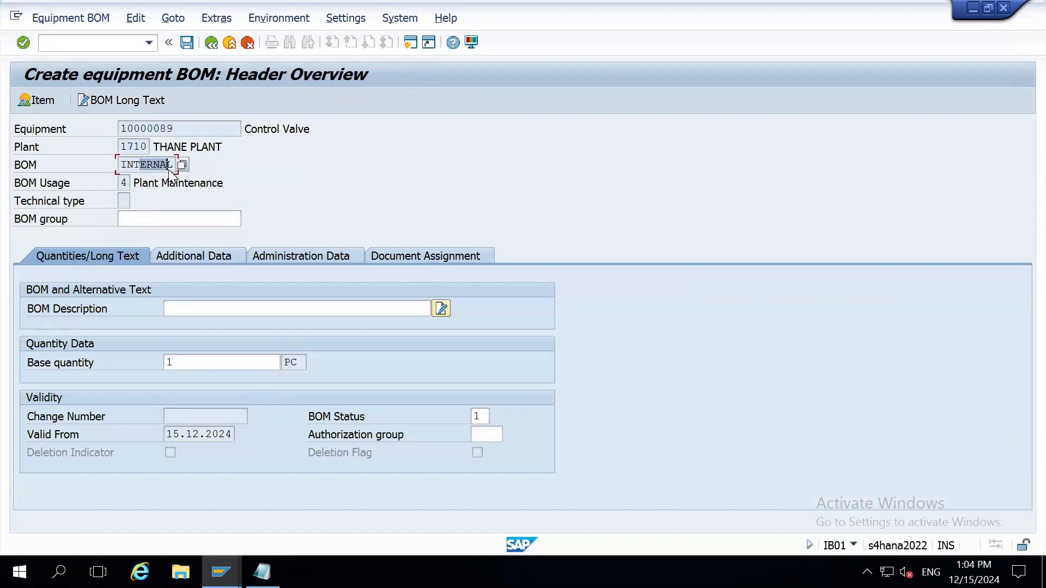
drag(123, 187, 141, 186)
click(159, 218)
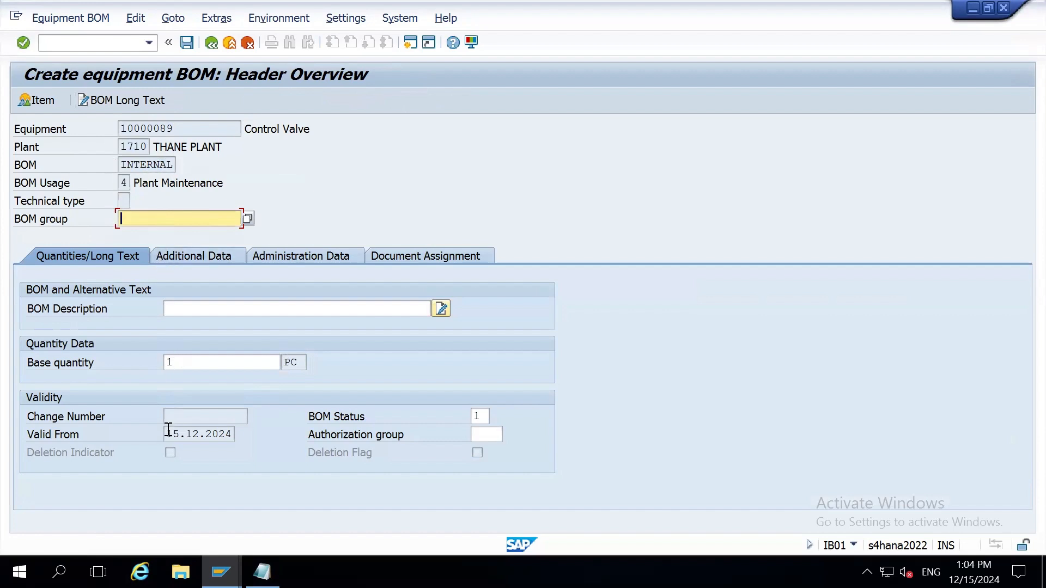
drag(166, 434, 235, 435)
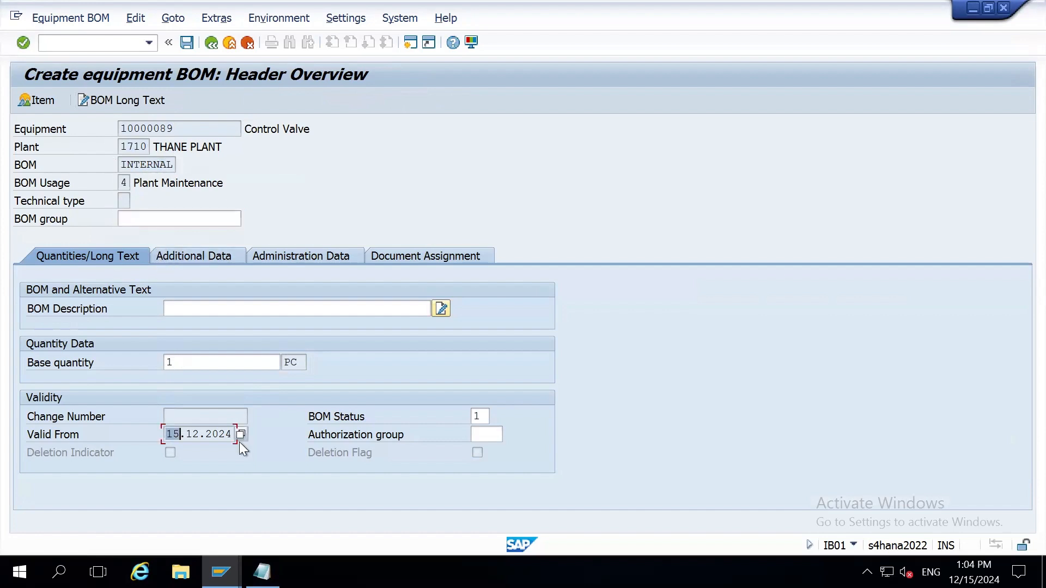
- Review the possible BOM statuses and set the header's BOM status to 01 (Active)
click(479, 416)
click(492, 417)
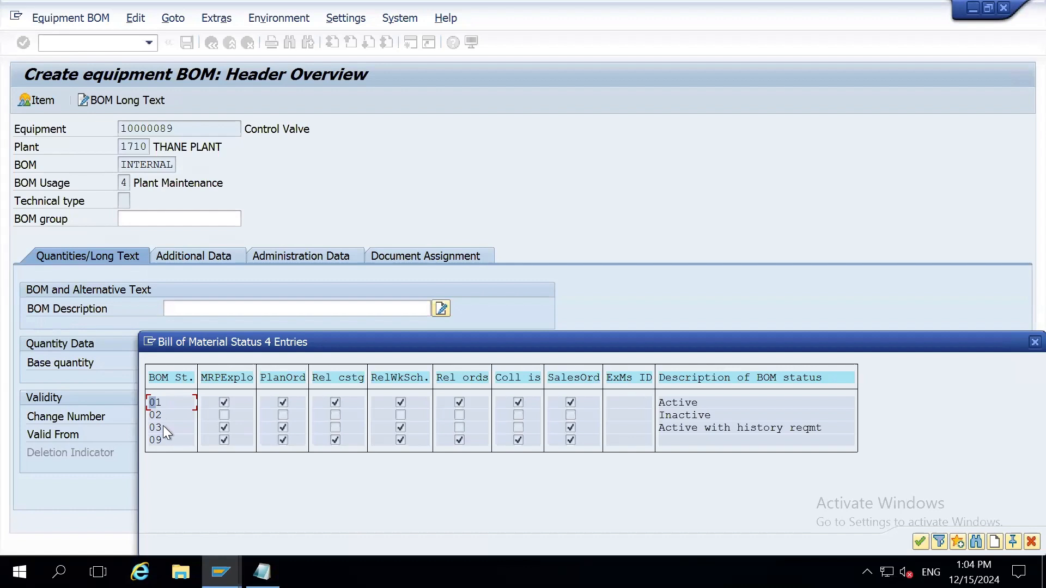
drag(656, 341, 413, 347)
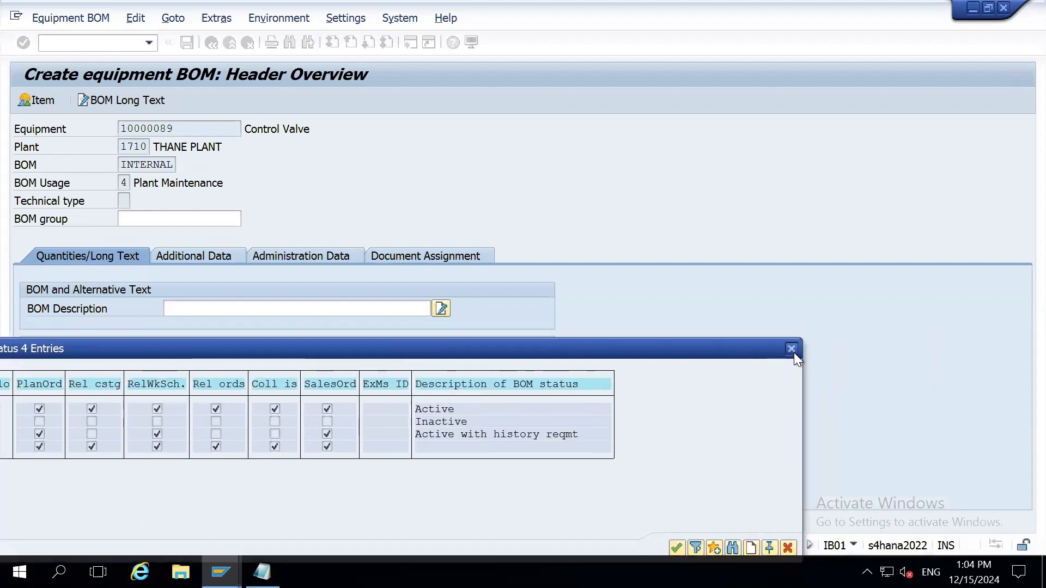
click(792, 349)
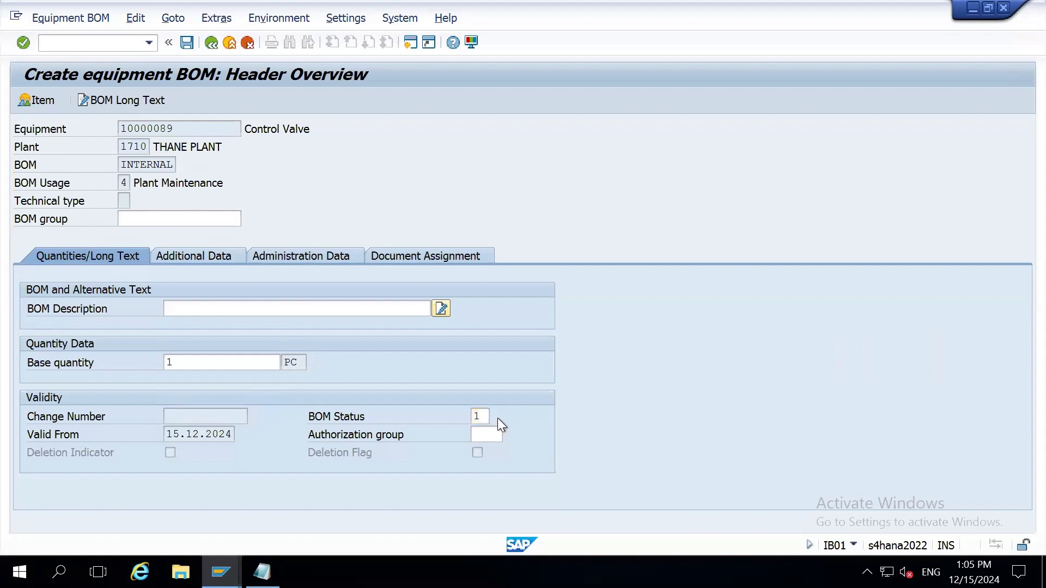
click(496, 417)
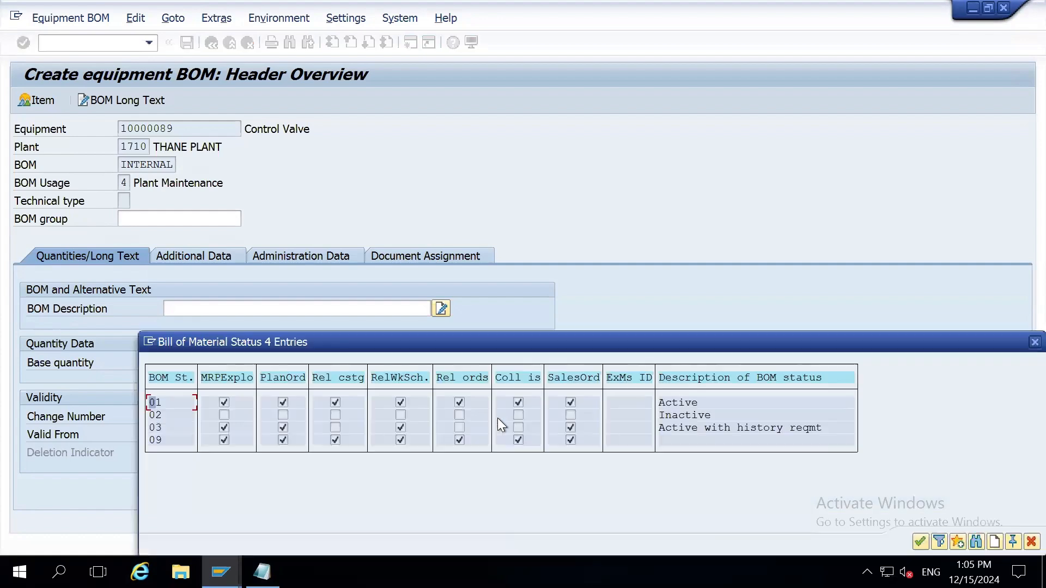
double_click(155, 403)
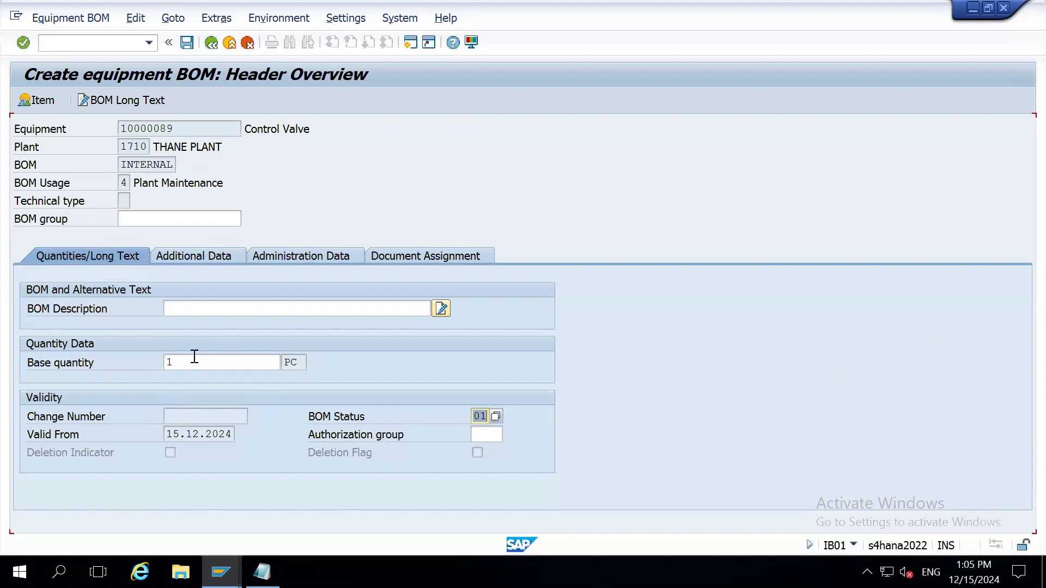
- Check the header's base quantity and equipment number, and return to the BOM item overview
drag(195, 359, 101, 359)
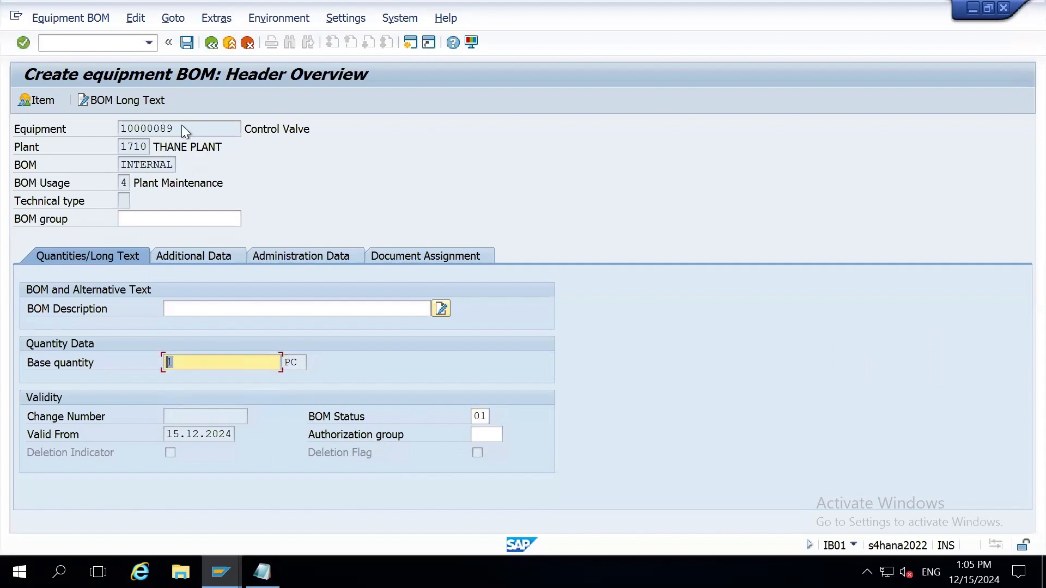
drag(183, 125, 81, 128)
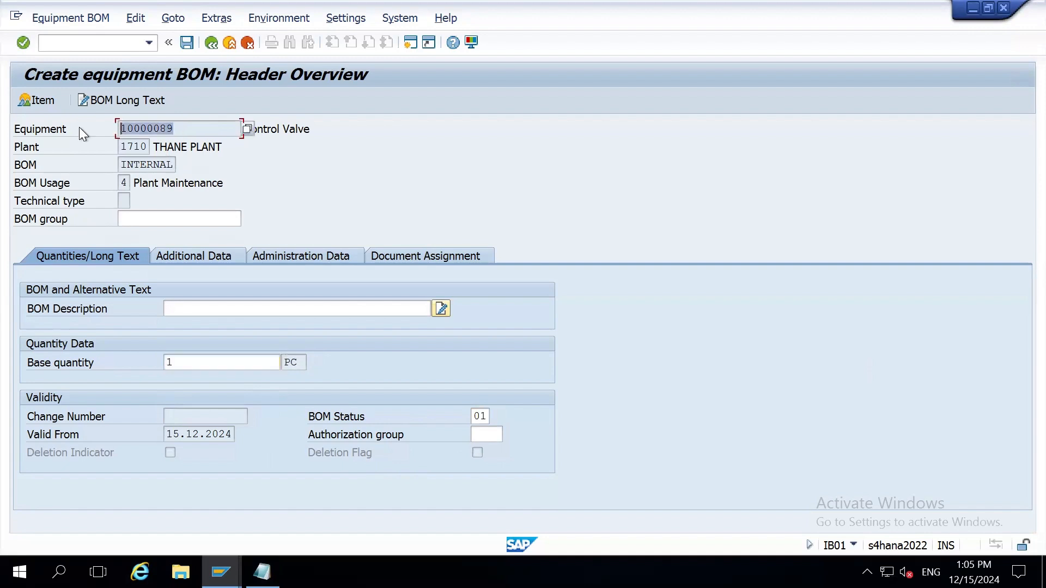
click(28, 101)
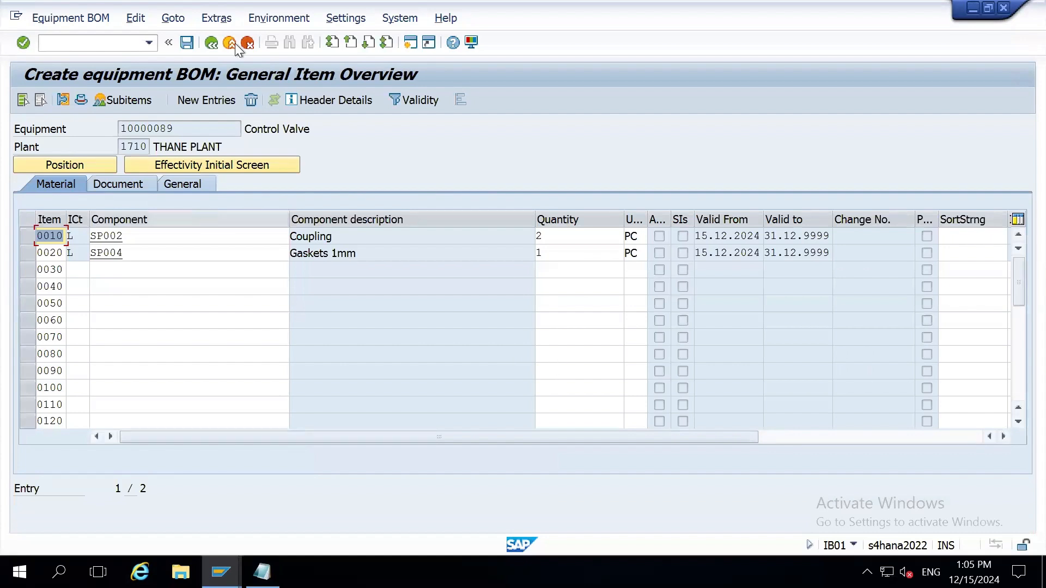
- Set the BOM description in the header to "Control Valve - FG Prod. Area", reusing the equipment's description
click(76, 101)
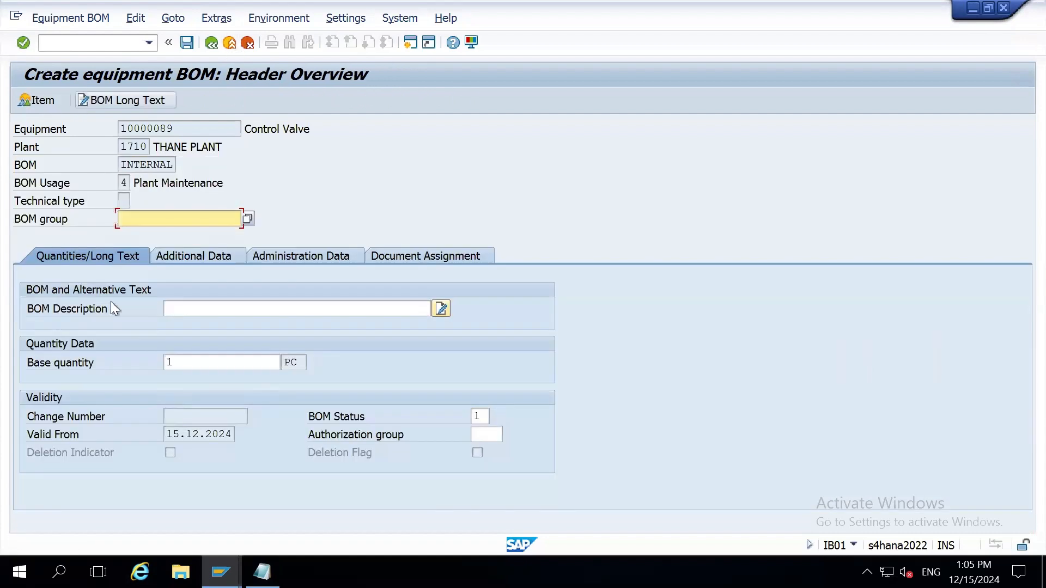
click(188, 306)
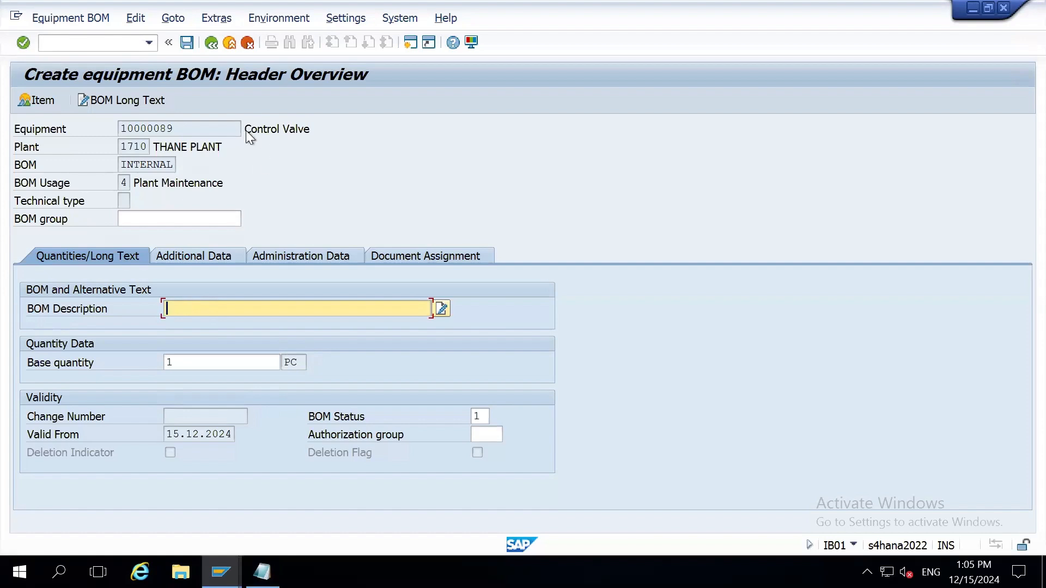
drag(246, 131, 322, 133)
key(ctrl+c)
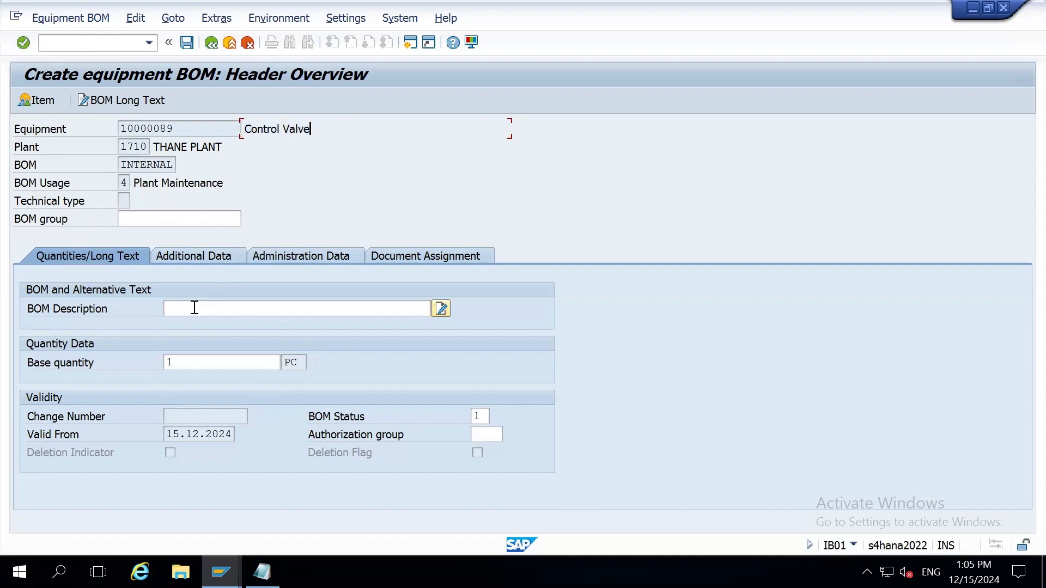
click(194, 308)
key(ctrl+v)
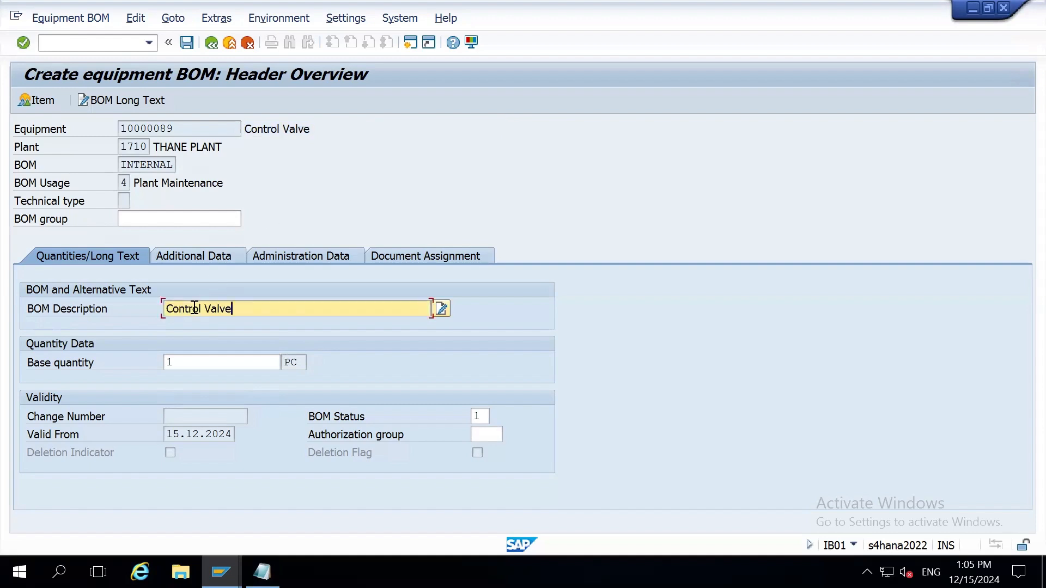
text(- FG Prod)
text(u)
key(BackSpace)
text(. Area)
key(Return)
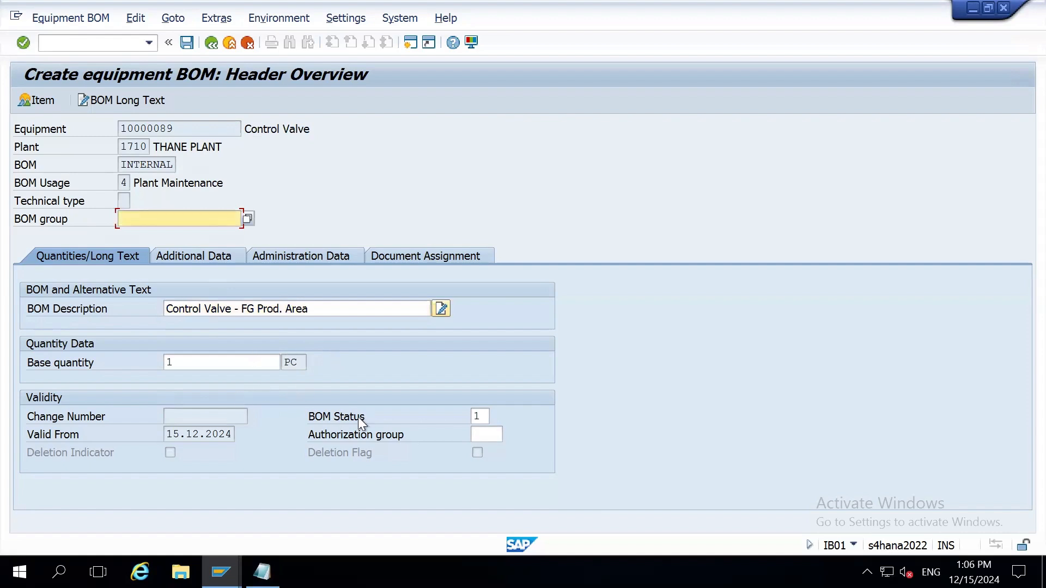
- Save the control valve's equipment BOM and return to the SAP Easy Access screen
click(191, 47)
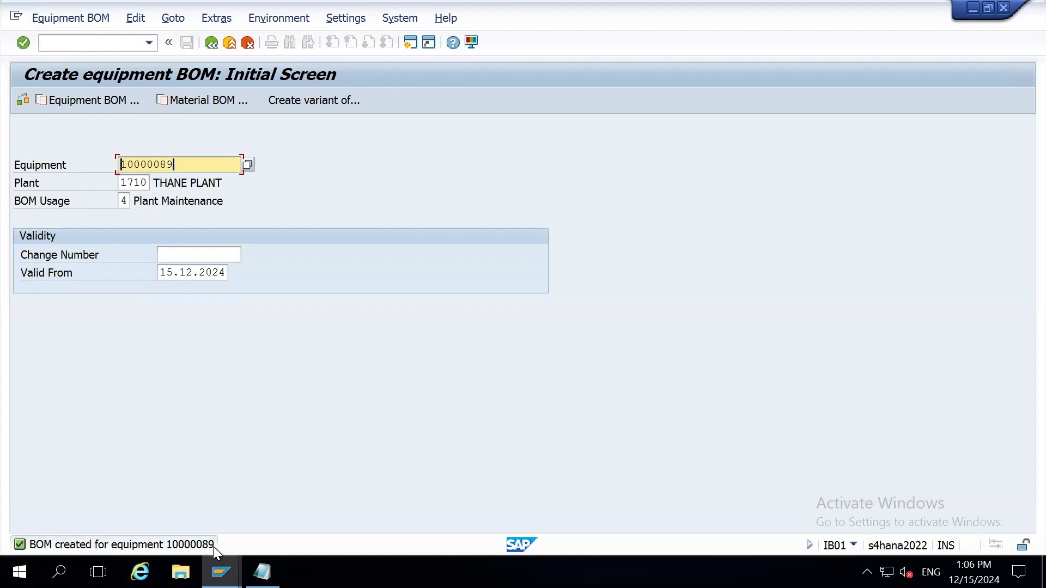
click(211, 44)
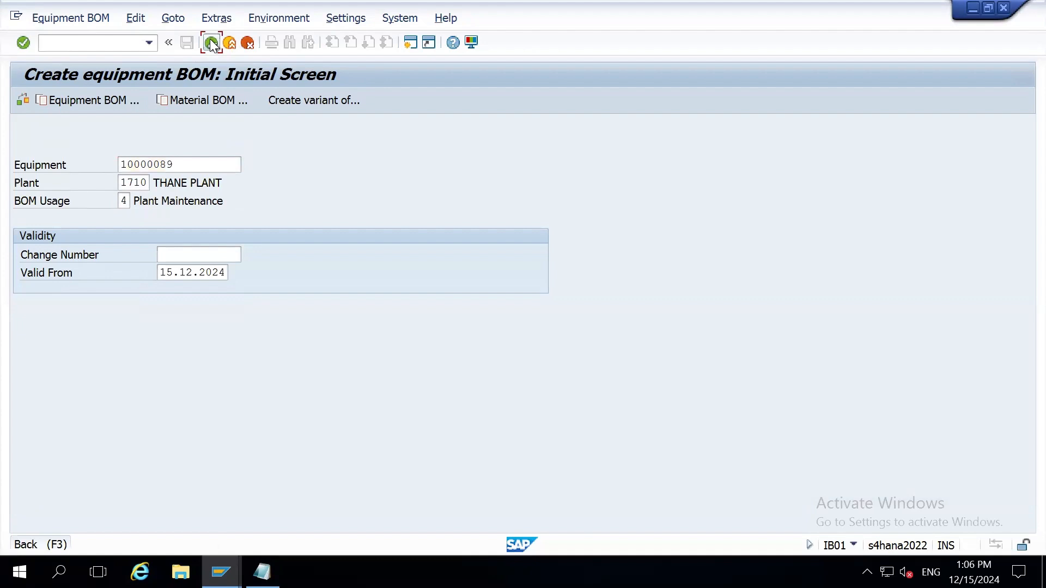
click(211, 43)
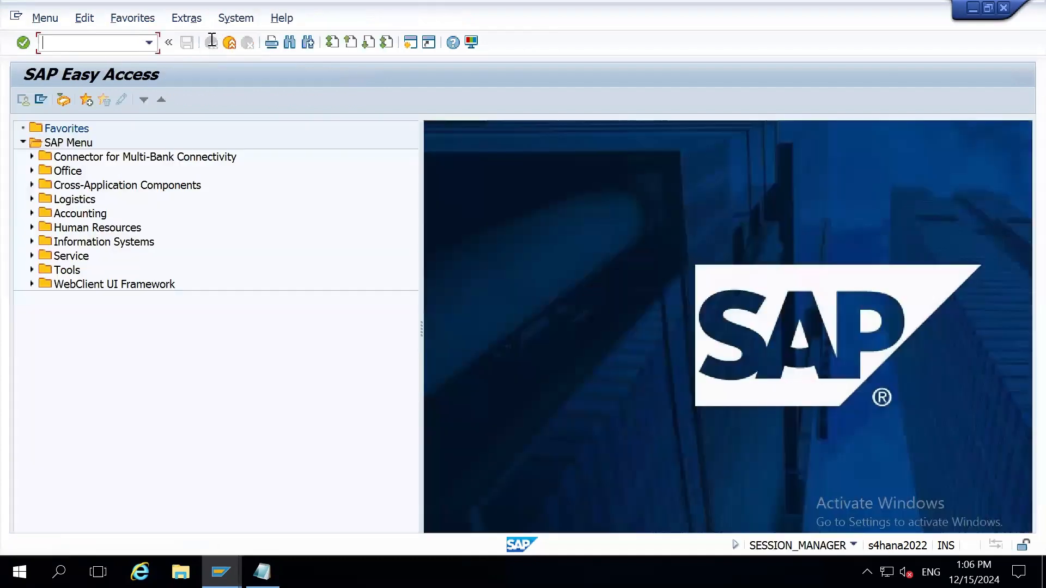
- Open the BOM of equipment 10000089 in plant 1710, usage 4, for changes with transaction IB02
text(cs0)
key(BackSpace)
key(BackSpace)
key(BackSpace)
text(ib02)
key(Return)
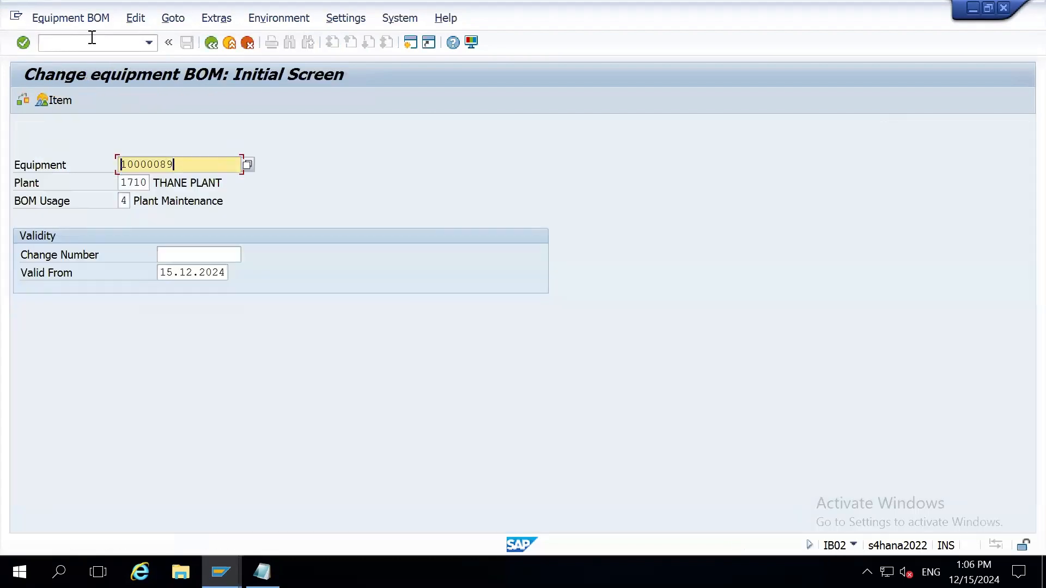
key(Down)
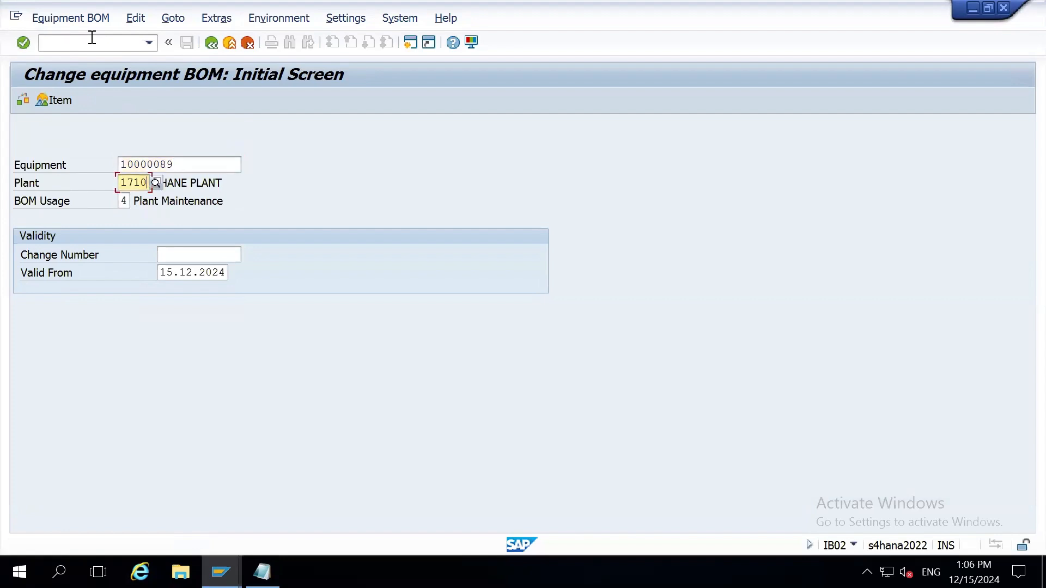
key(Up)
key(Down)
key(Down)
key(Up)
key(Return)
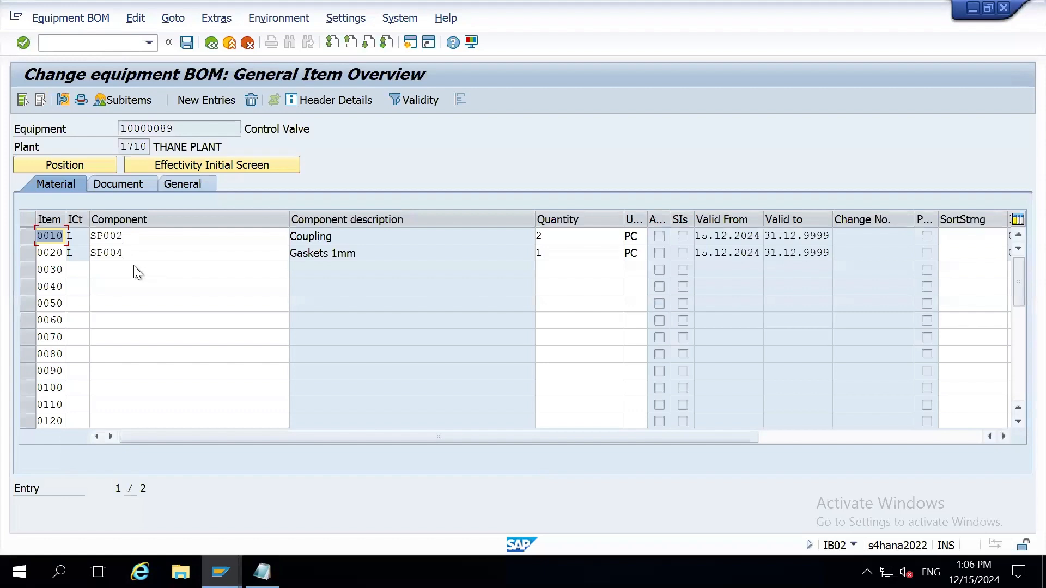
- Add component SP001 to the equipment BOM as item 0030 with item category L and quantity 1
drag(546, 254, 498, 256)
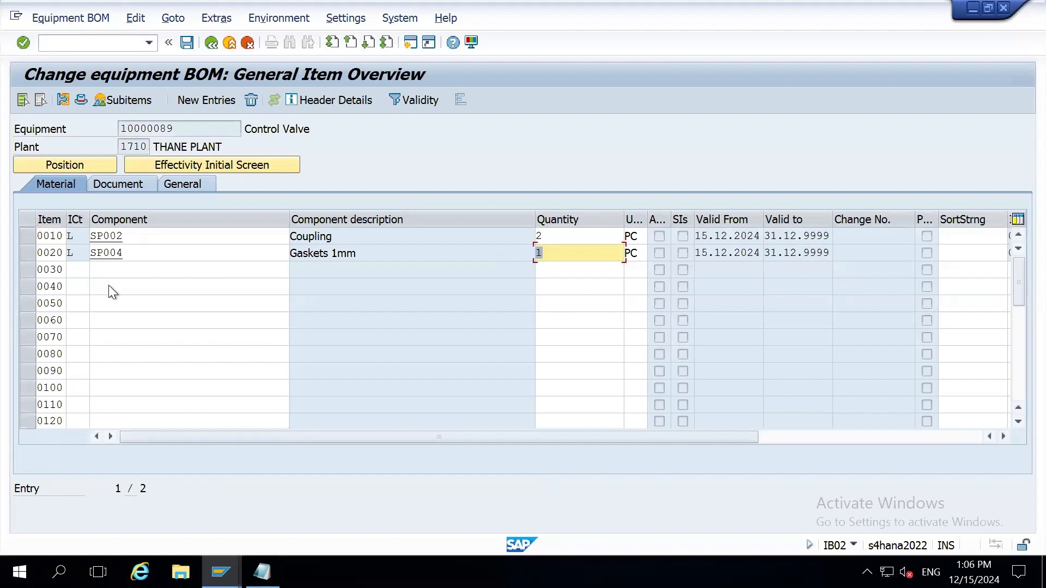
click(87, 271)
text(L)
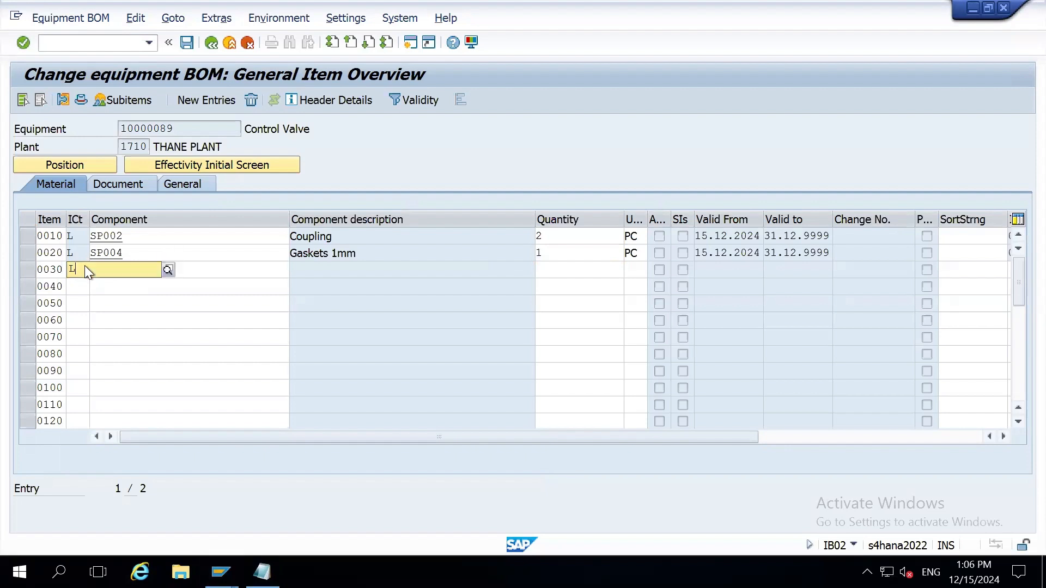
key(Tab)
key(Down)
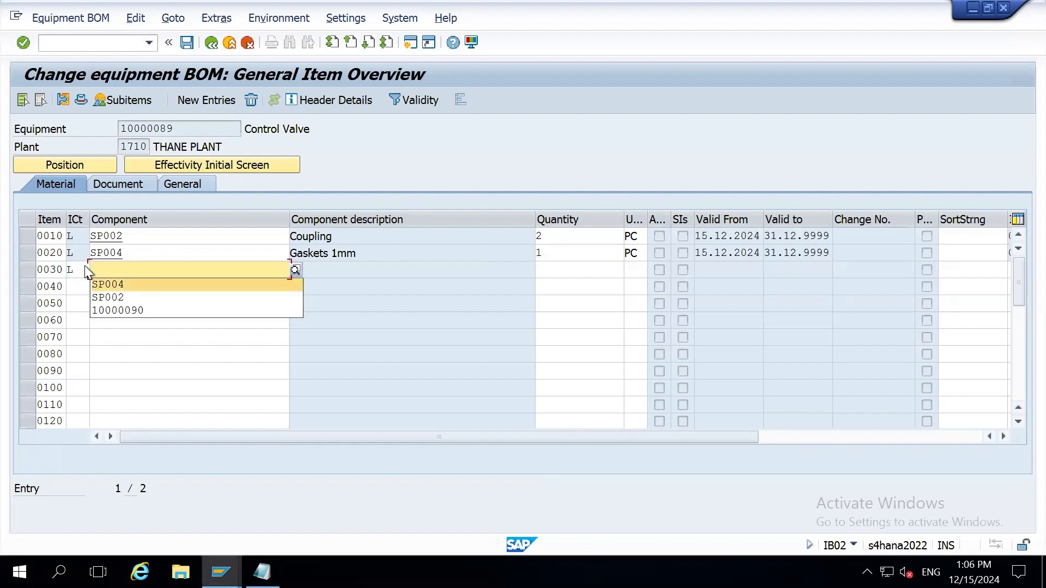
key(Return)
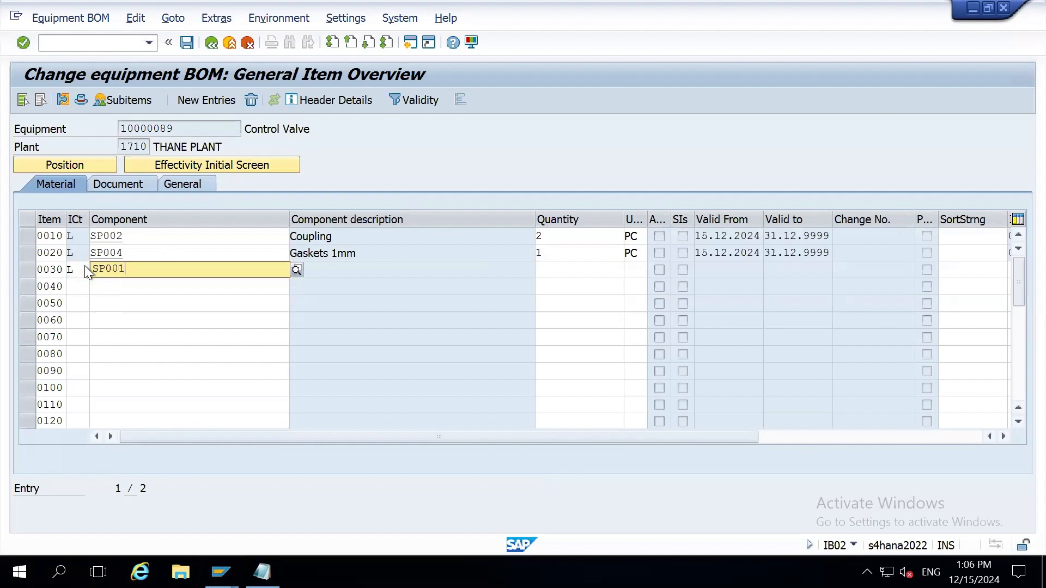
key(BackSpace)
text(1)
key(Return)
text(1)
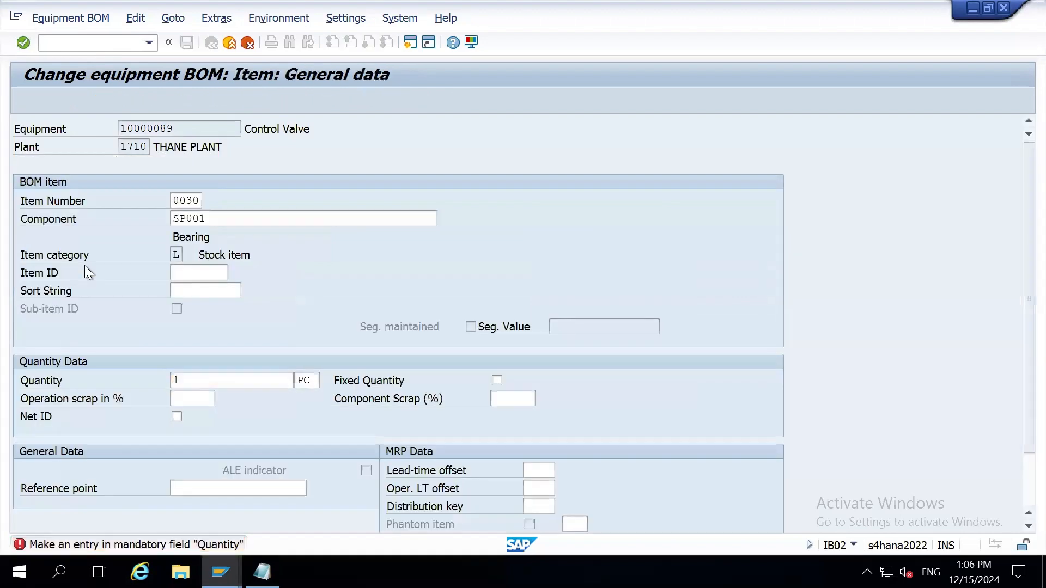
key(Return)
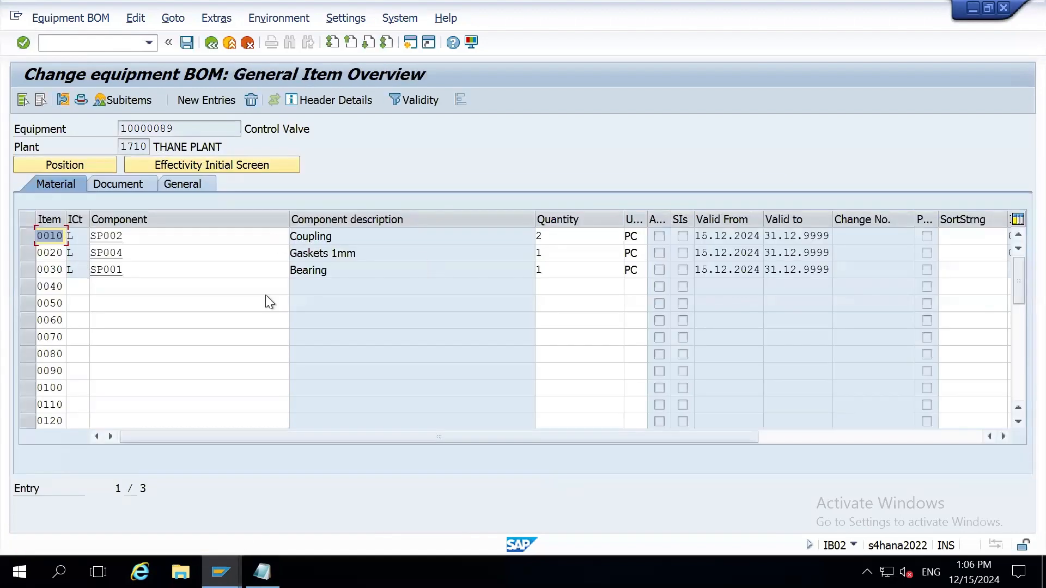
- Delete item 0030, the bearing SP001, from the equipment BOM and confirm the deletion
click(28, 271)
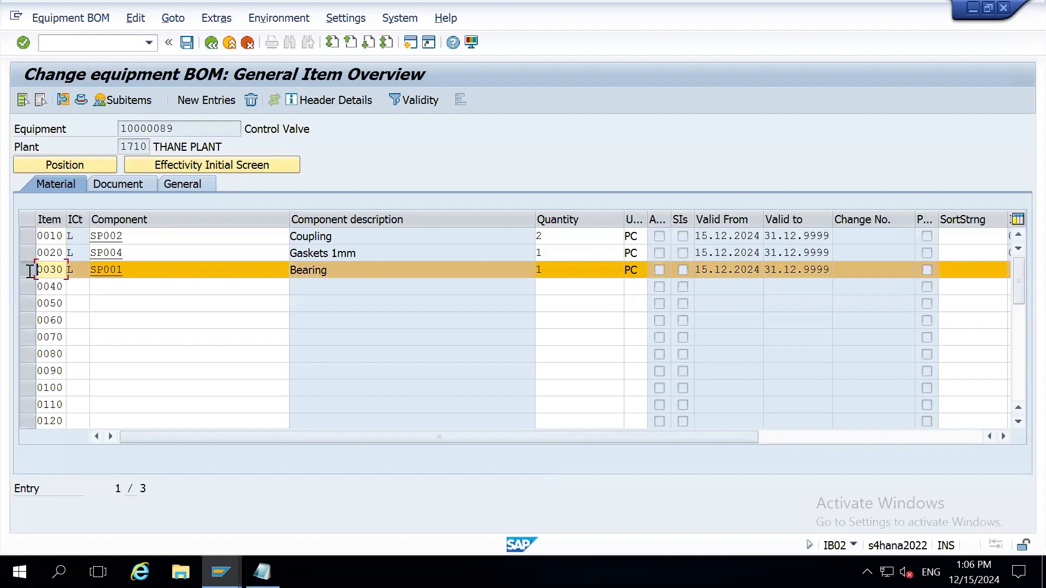
click(250, 102)
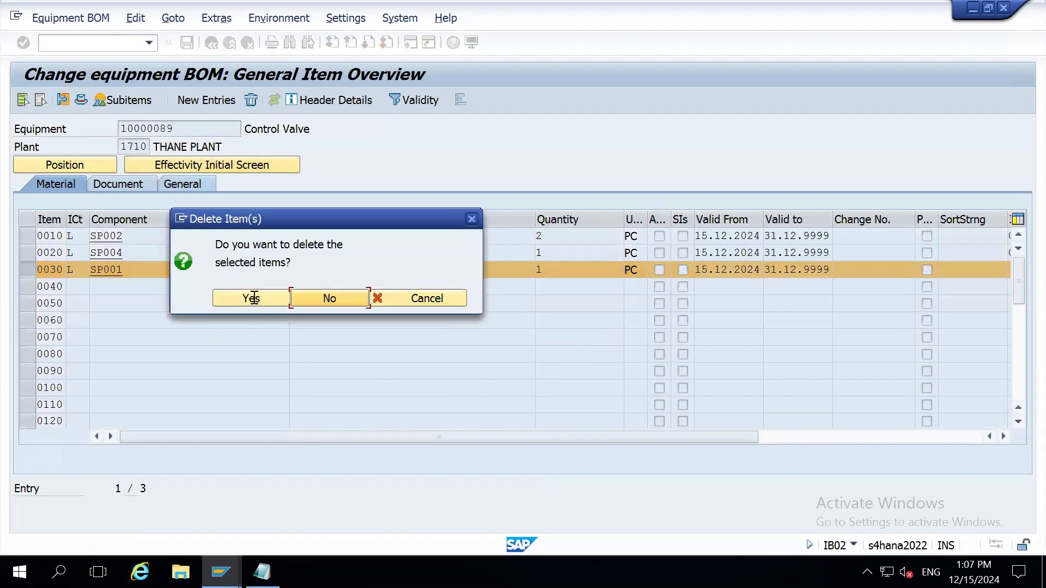
click(252, 298)
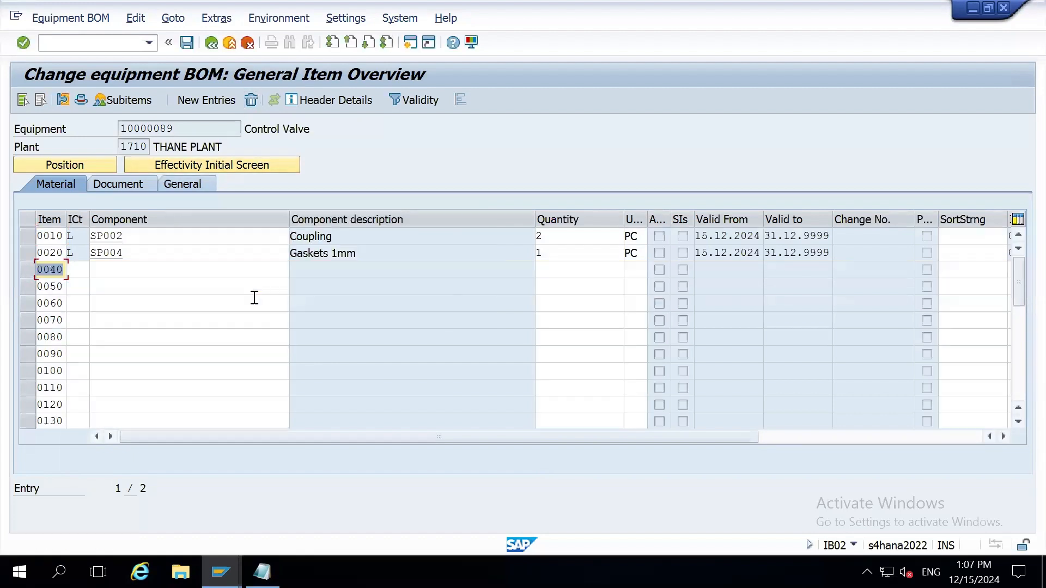
- Remove "Prod." from the BOM description in the header, so that it reads "Control Valve - FG Area."
click(81, 100)
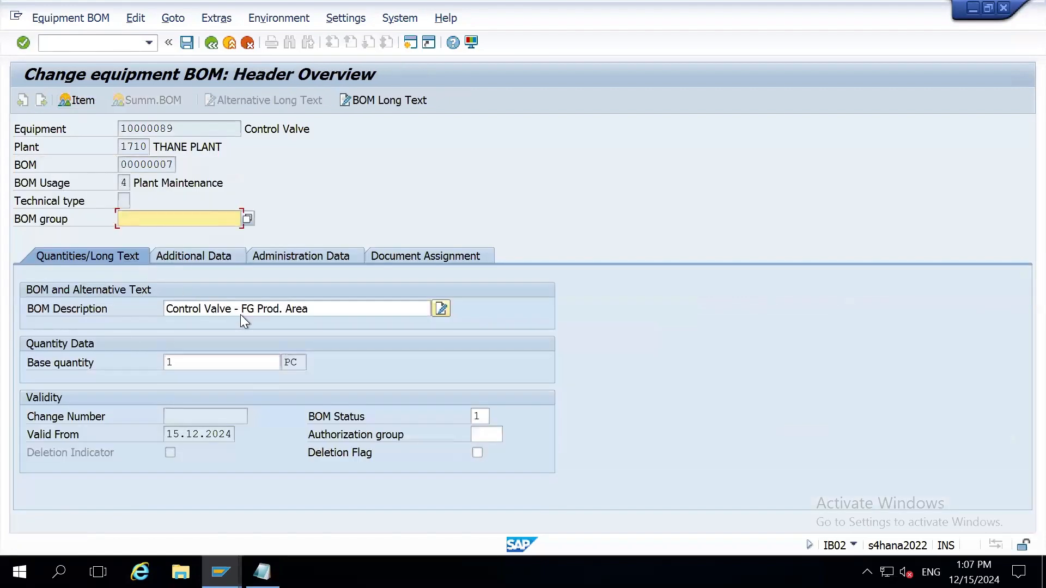
click(312, 308)
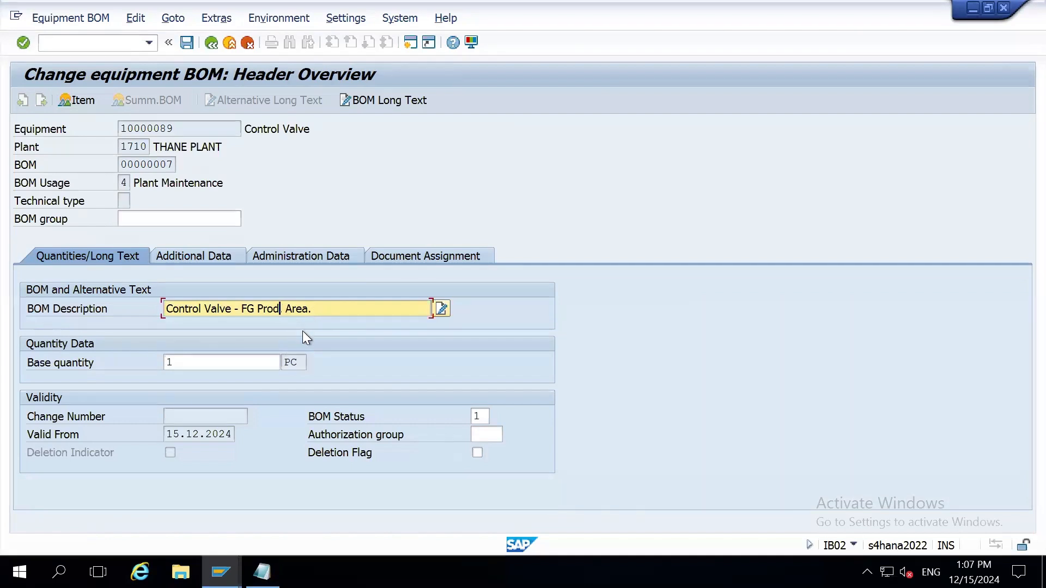
key(BackSpace)
key(BackSpace)
key(BackSpace)
key(BackSpace)
key(BackSpace)
key(Tab)
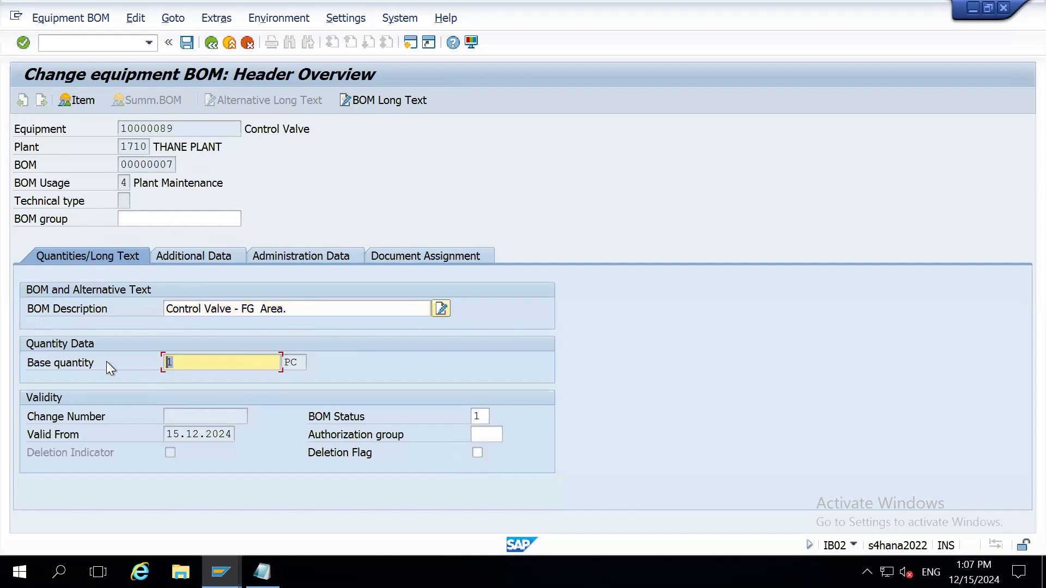
- Return to the item overview, save the changed equipment BOM and go back to the SAP Easy Access screen
click(77, 101)
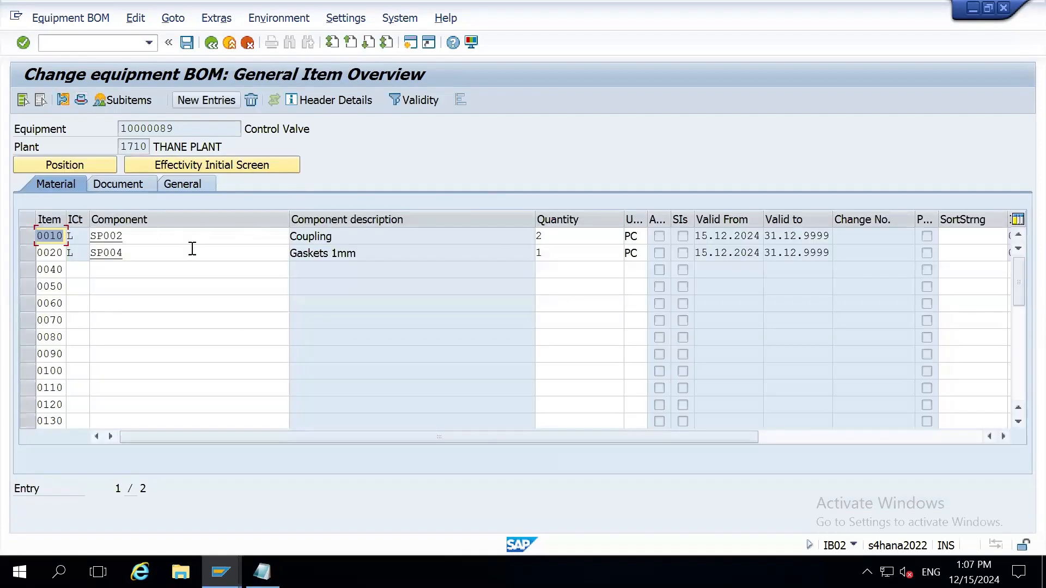
click(187, 43)
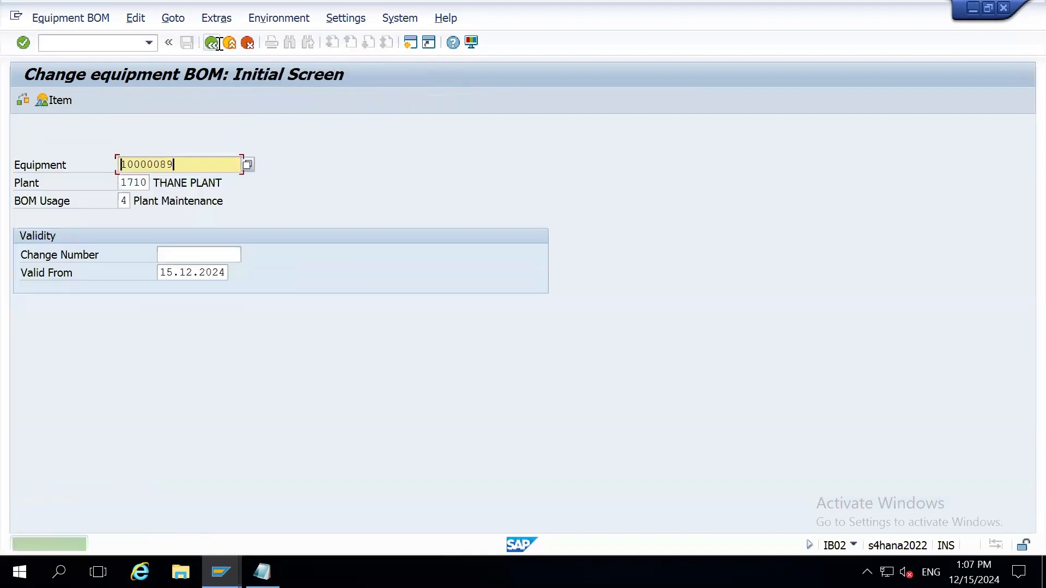
click(211, 42)
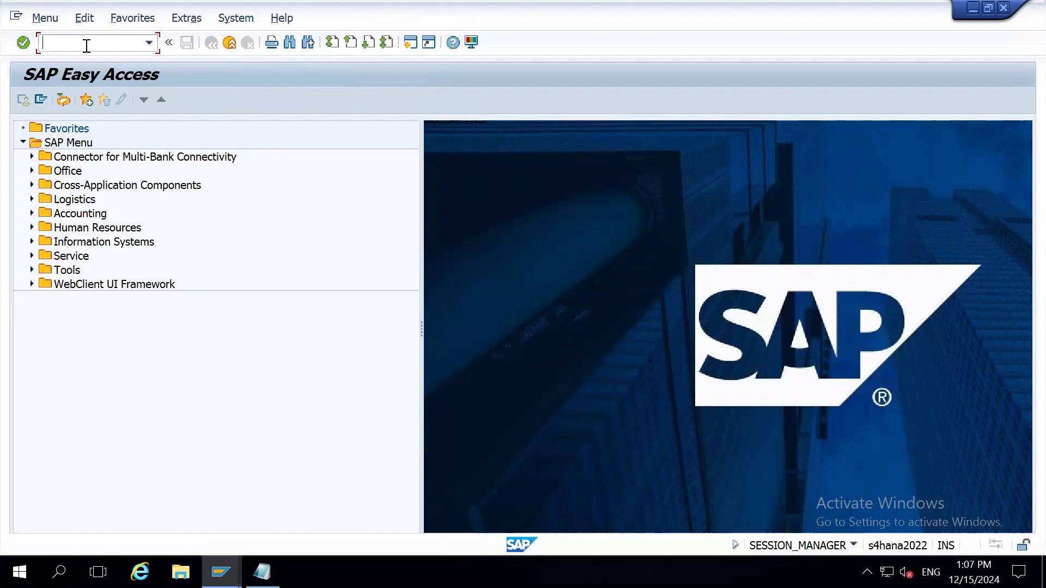
- Display the item overview of equipment 10000089's BOM in plant 1710, usage 4, with transaction IB03
text(ie)
key(BackSpace)
key(BackSpace)
text(ie)
key(BackSpace)
key(BackSpace)
text(ib03)
key(Return)
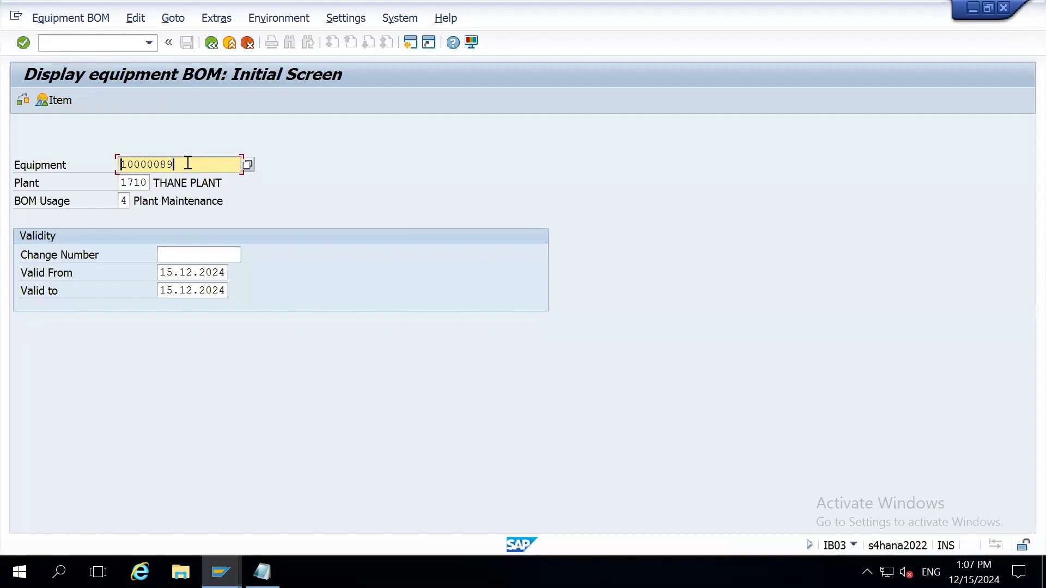
key(Return)
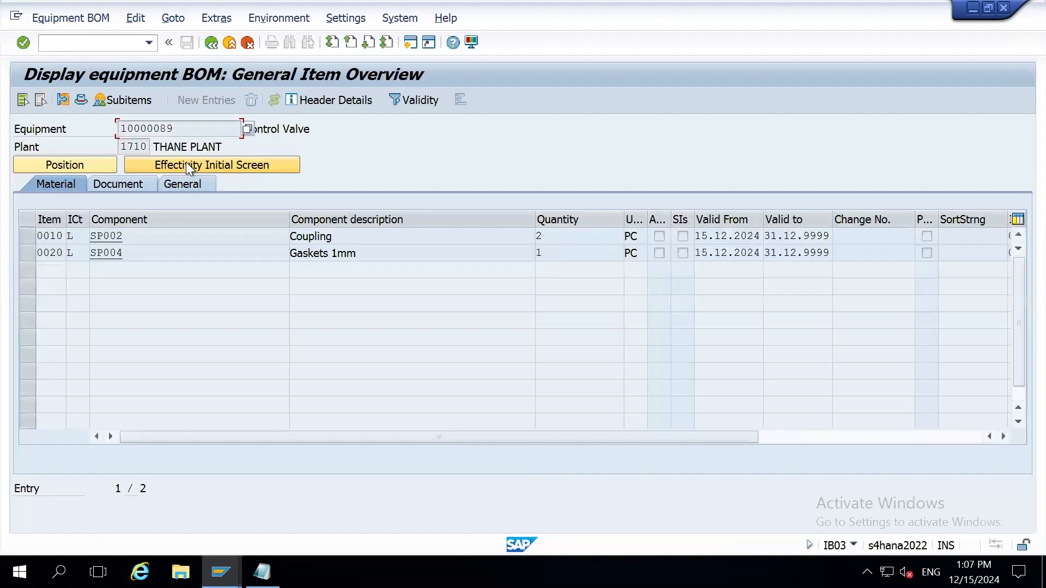
- Check the component quantities and the header's BOM description, and return to the SAP Easy Access screen
click(547, 234)
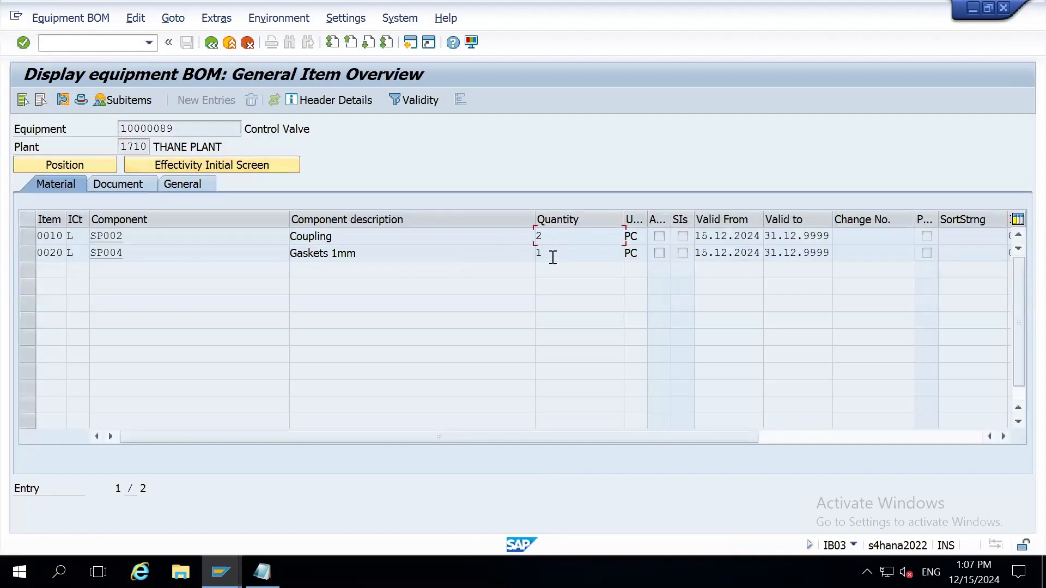
click(539, 257)
click(82, 101)
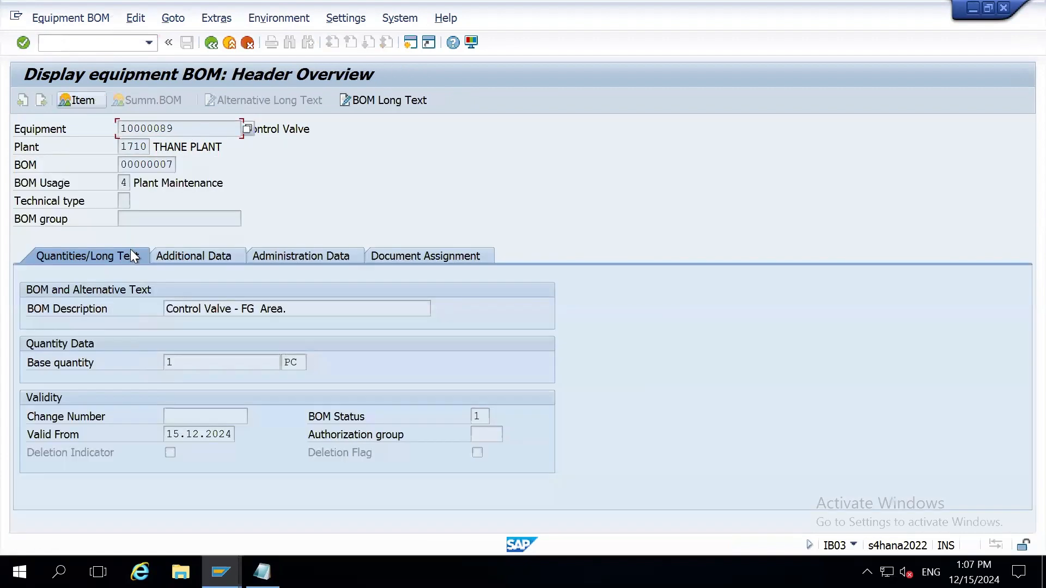
click(260, 308)
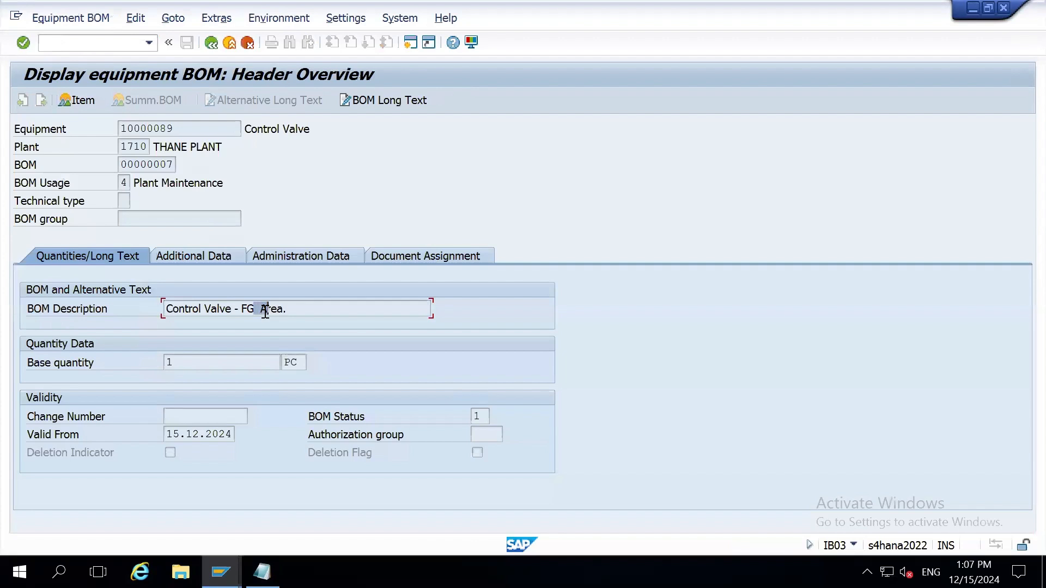
drag(303, 311, 156, 317)
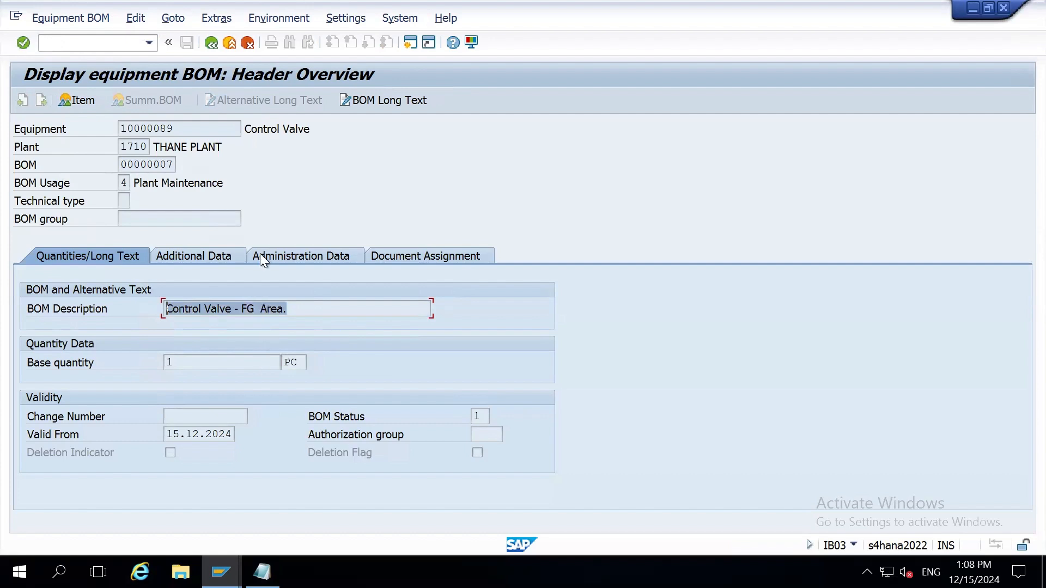
click(211, 44)
click(212, 44)
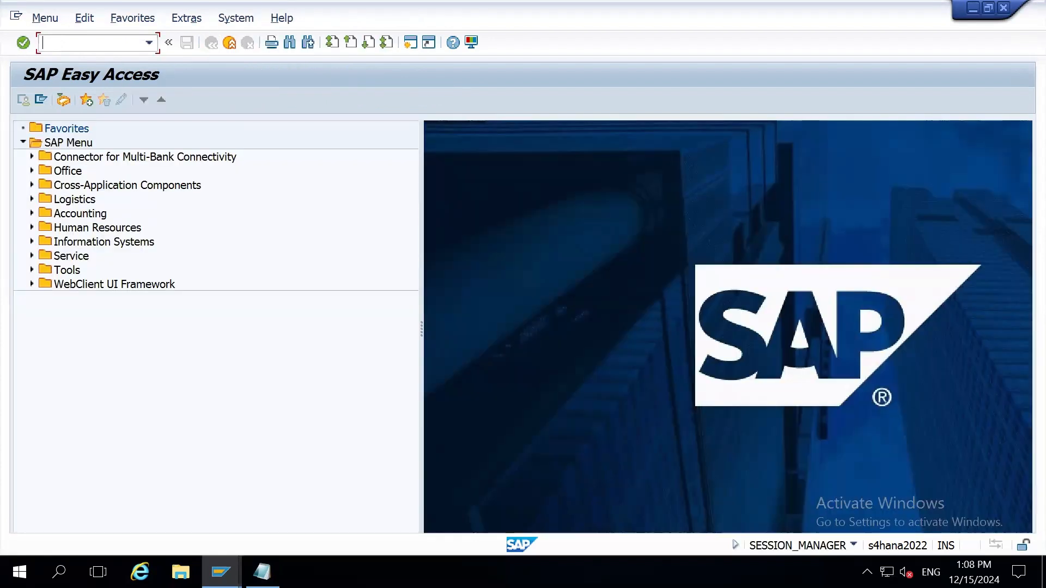
- Switch to the Notepad session notes and correct the spacing in the Equipment BOM section's usage text to "Usage - 4"
click(262, 572)
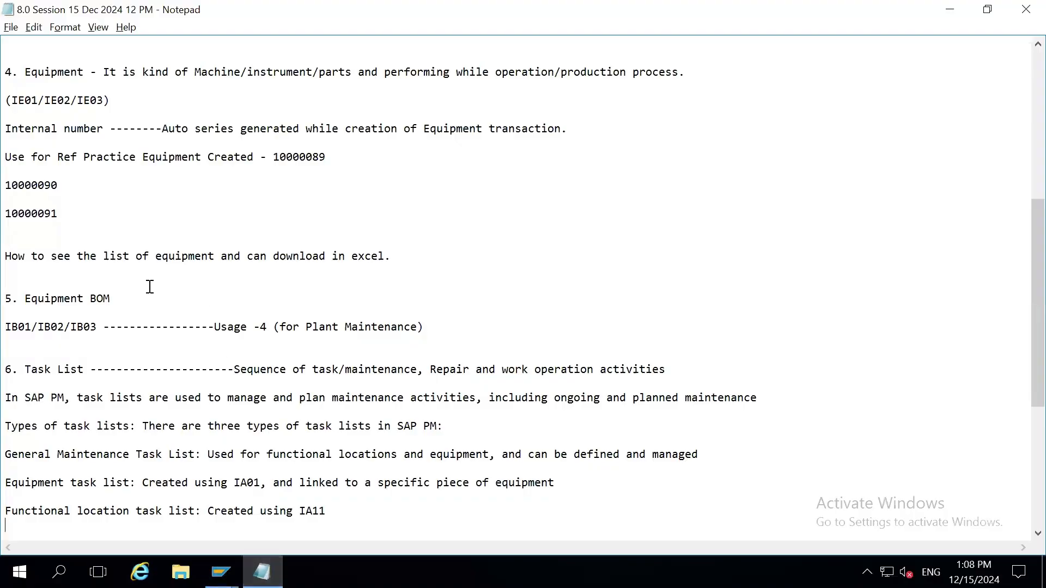
click(445, 330)
key(Return)
key(Return)
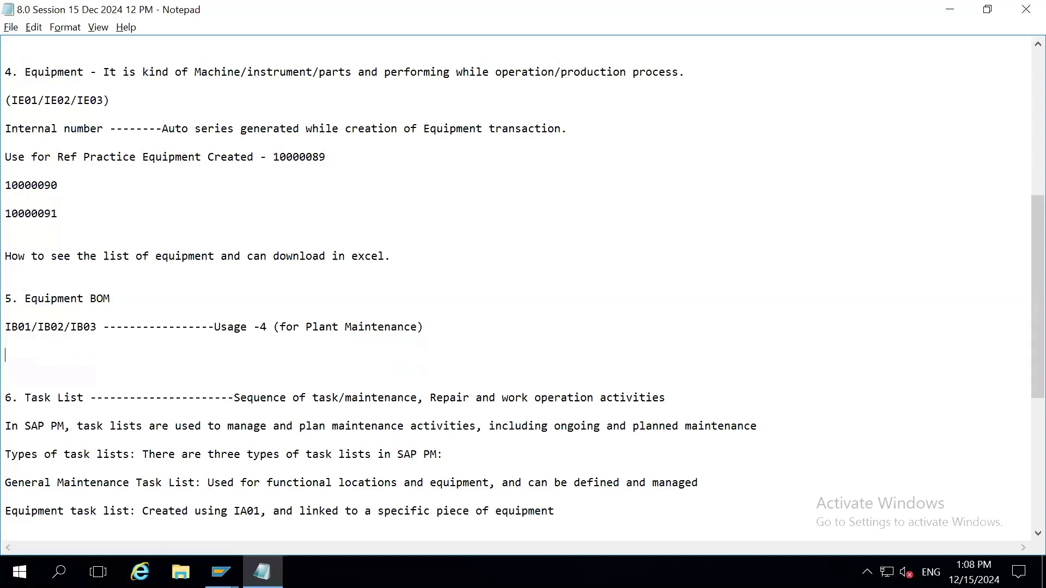
key(BackSpace)
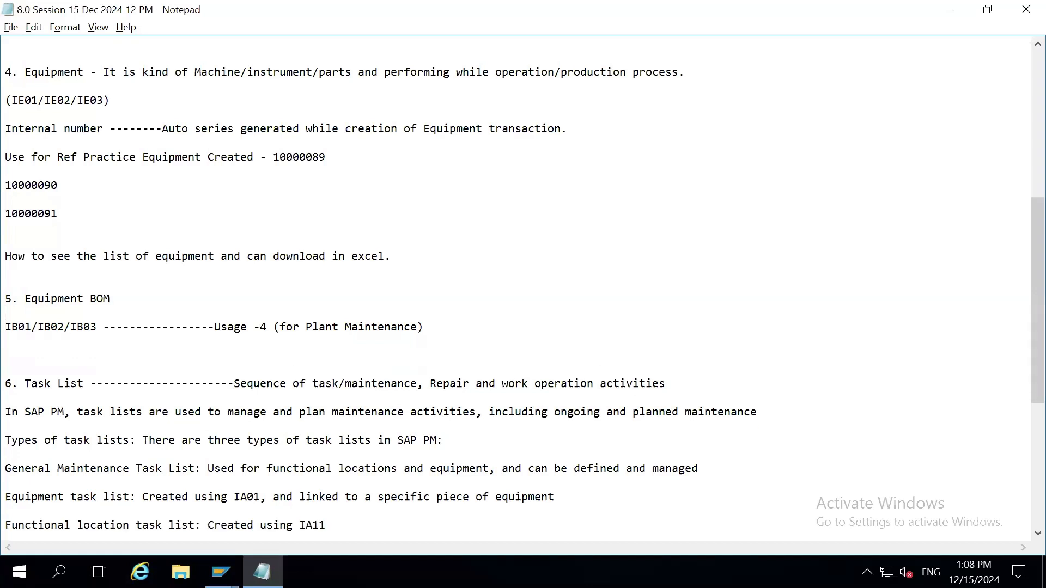
click(265, 338)
click(262, 328)
drag(523, 318, 517, 327)
click(517, 327)
- Add the line "Select Item category -L and Enter the Material and qty and save." below the IB01/IB02/IB03 line
key(Return)
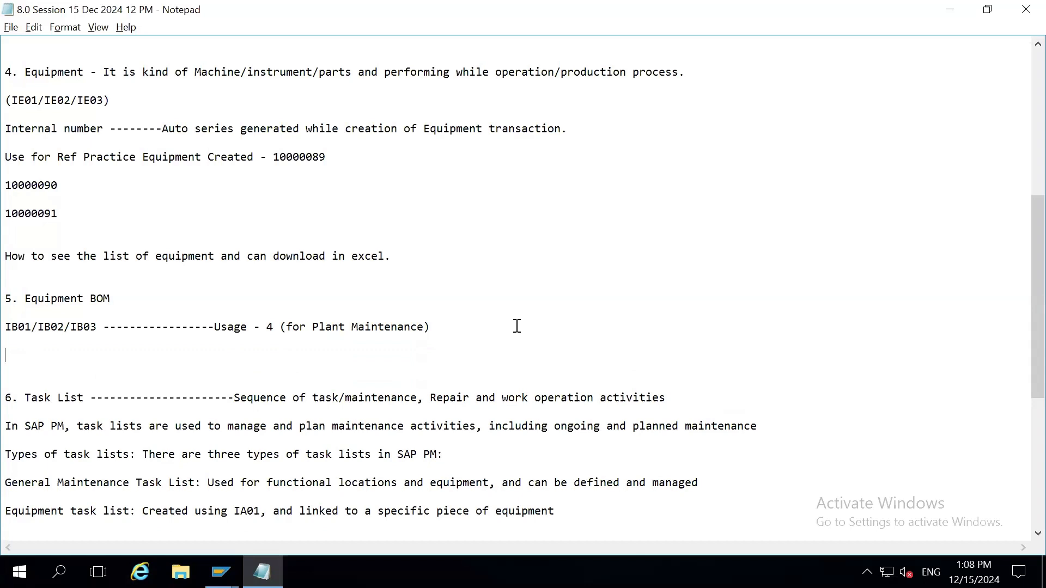
text(Enter the Material)
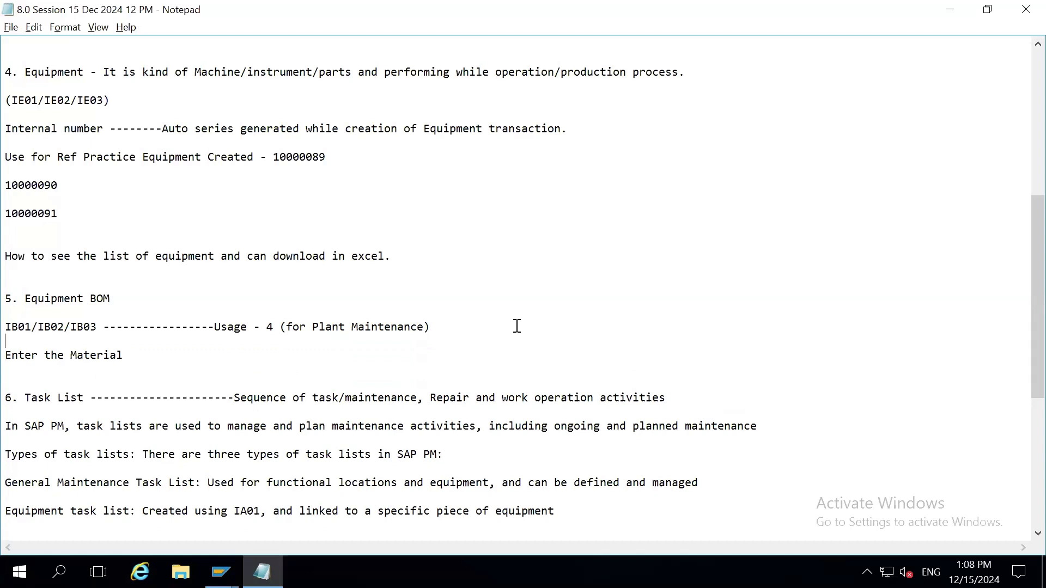
text(Select st)
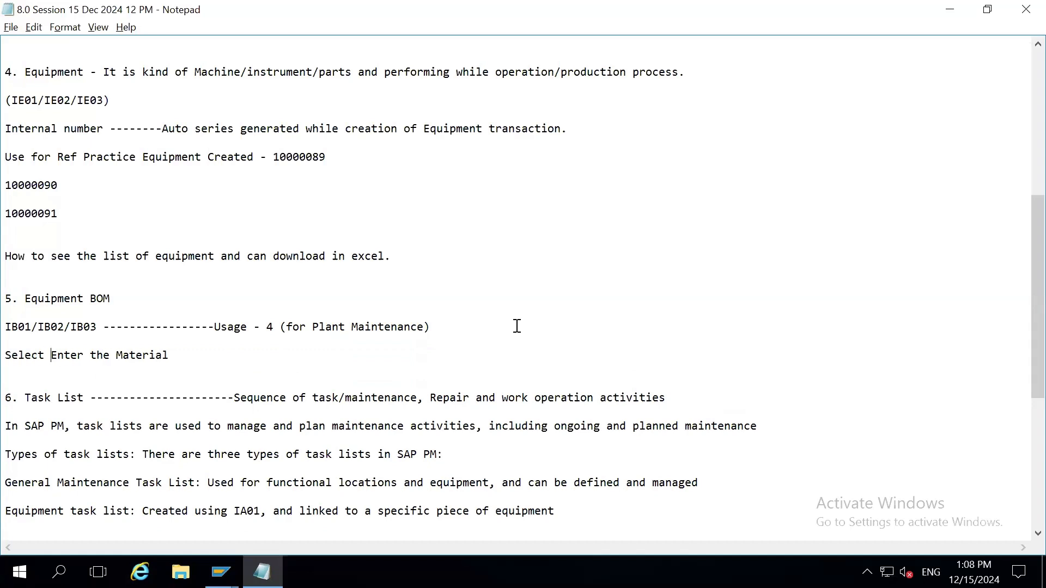
key(BackSpace)
key(BackSpace)
text(Item cat)
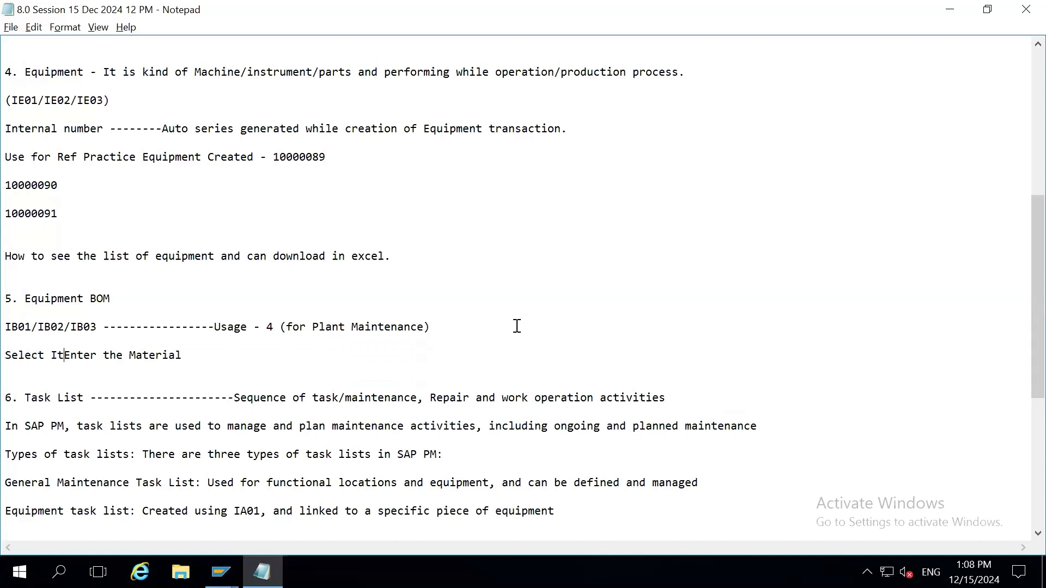
text(egory )
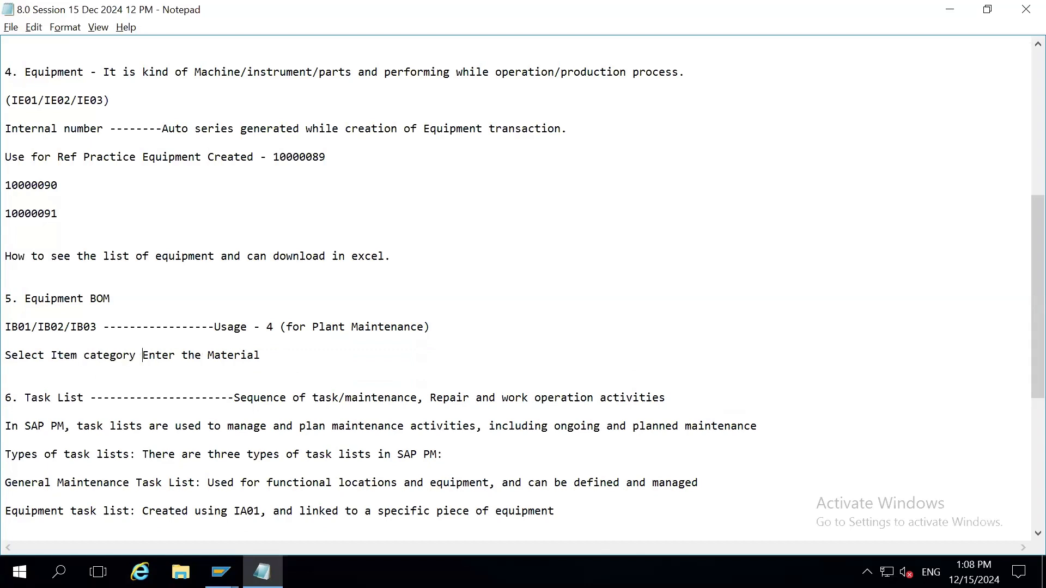
text(-L and)
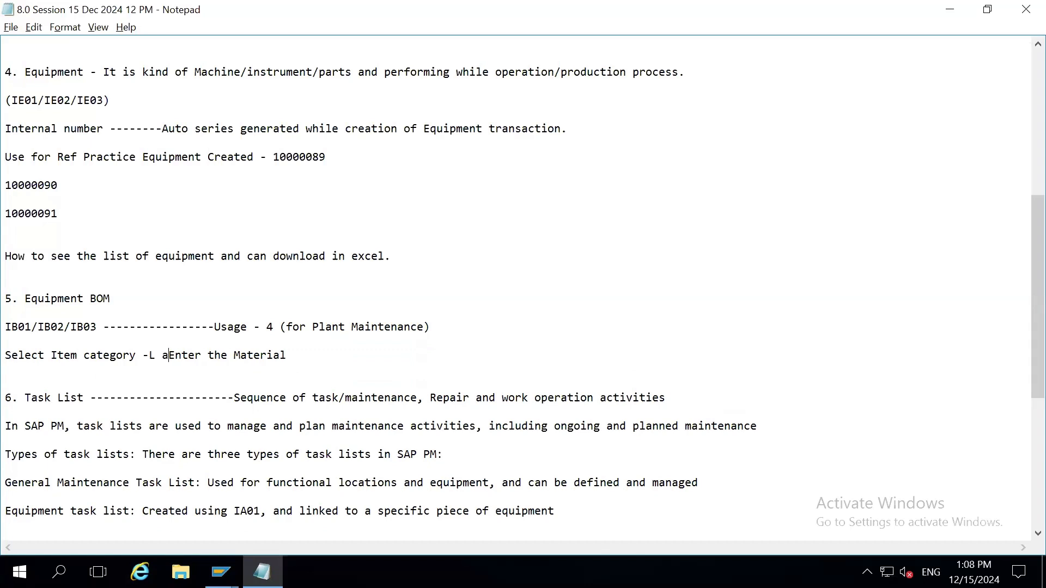
click(362, 356)
text(and qty a)
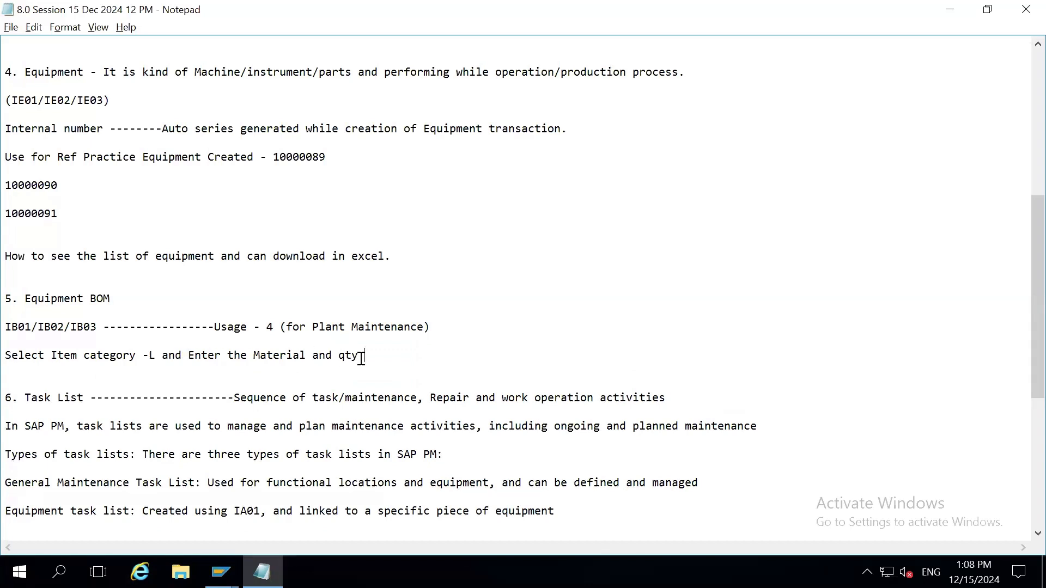
text(nd save.)
- Insert "List or" before "Sequence of task/maintenance" in the Task List heading of section 6
key(Down)
key(Down)
key(Down)
key(Down)
key(Down)
key(Down)
key(Down)
key(Down)
key(Down)
key(Down)
key(Down)
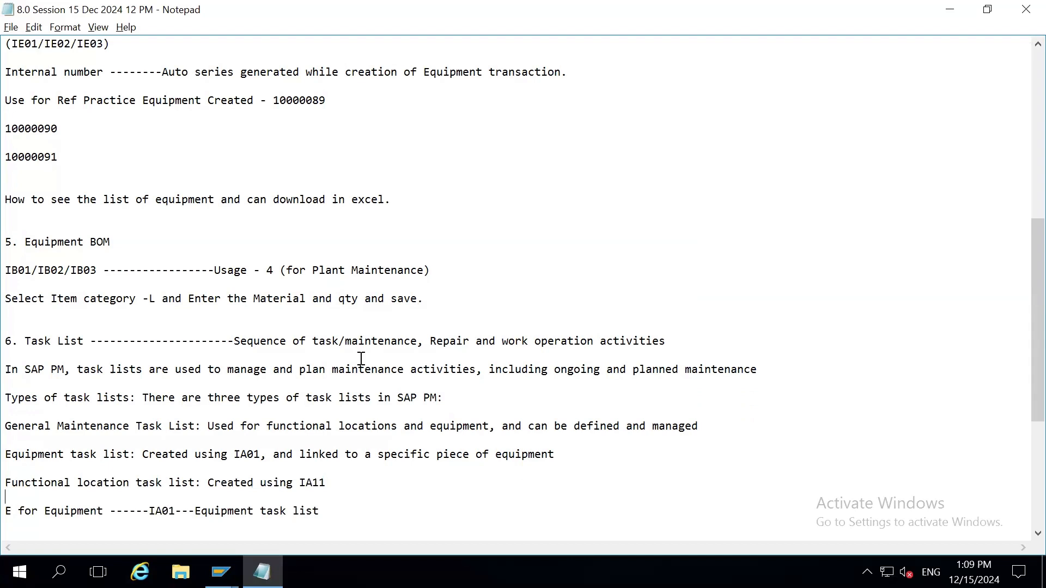
click(234, 341)
text(List )
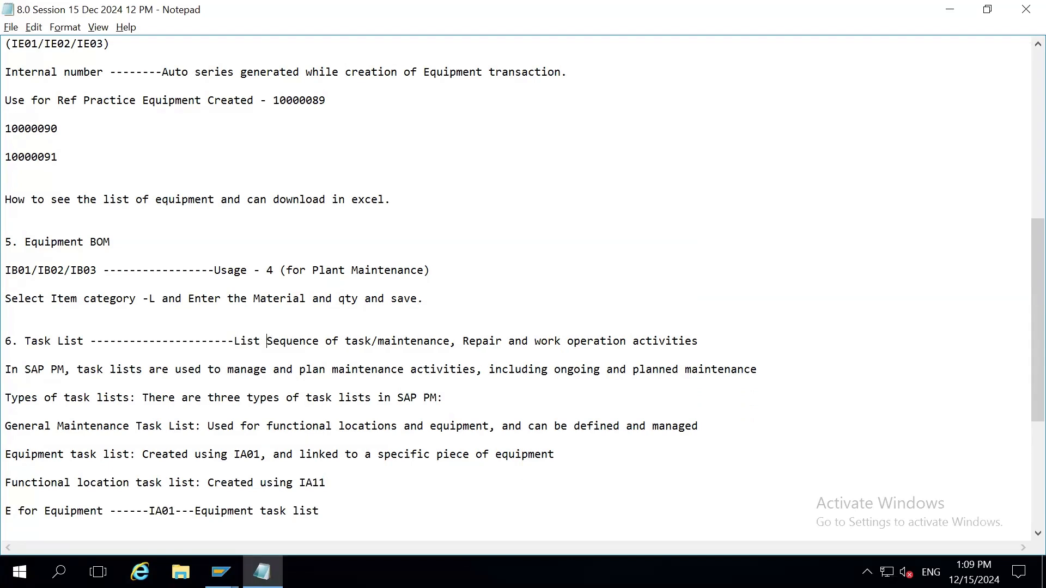
text(oir)
key(BackSpace)
key(BackSpace)
key(BackSpace)
key(BackSpace)
text(or)
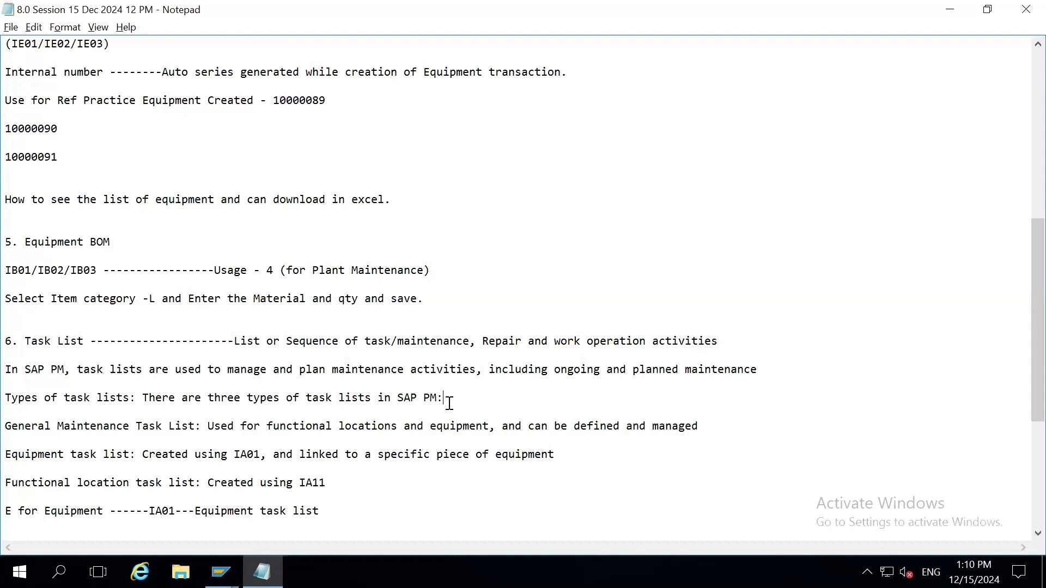
- Insert "(IA05) -------" before "Used for functional locations and equipment" in the General Maintenance Task List line
click(7, 428)
drag(99, 421, 9, 426)
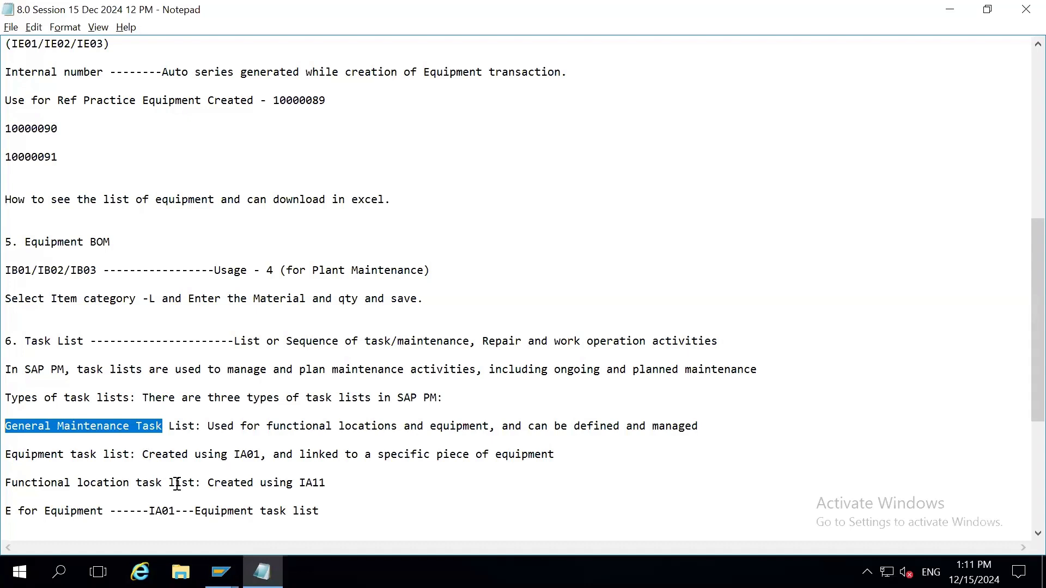
click(167, 429)
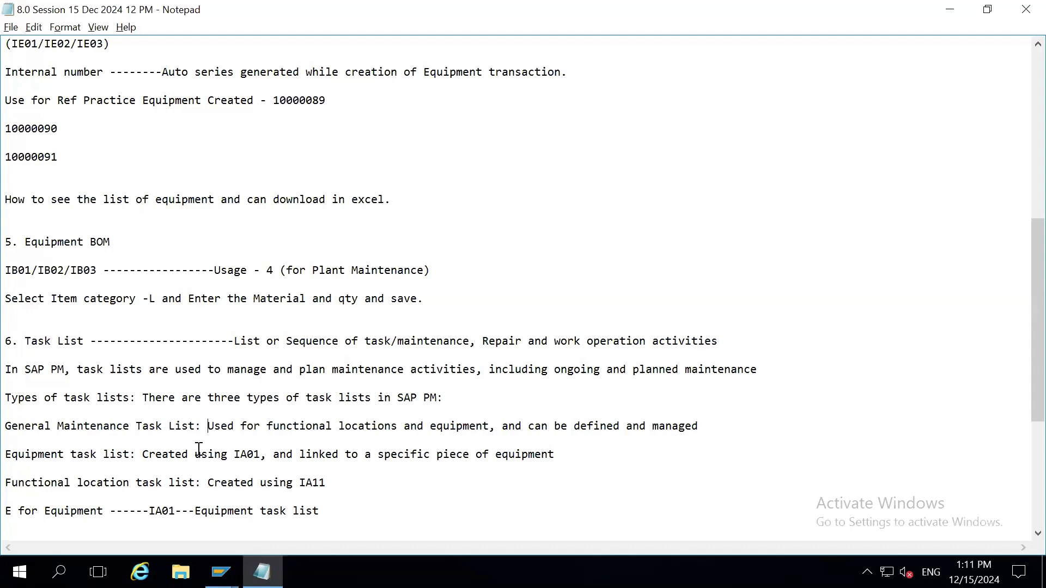
text((IA05)
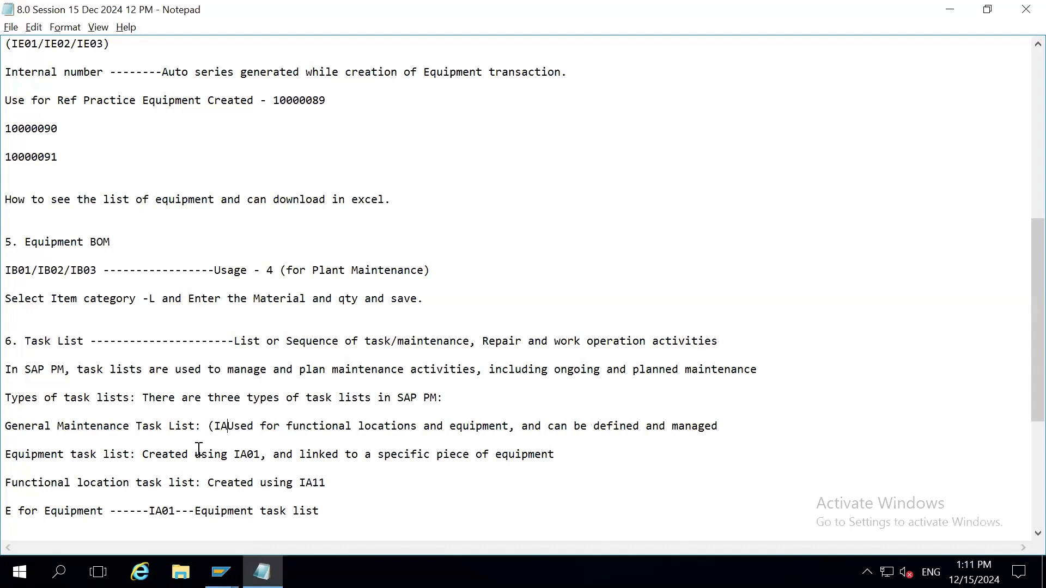
text() )
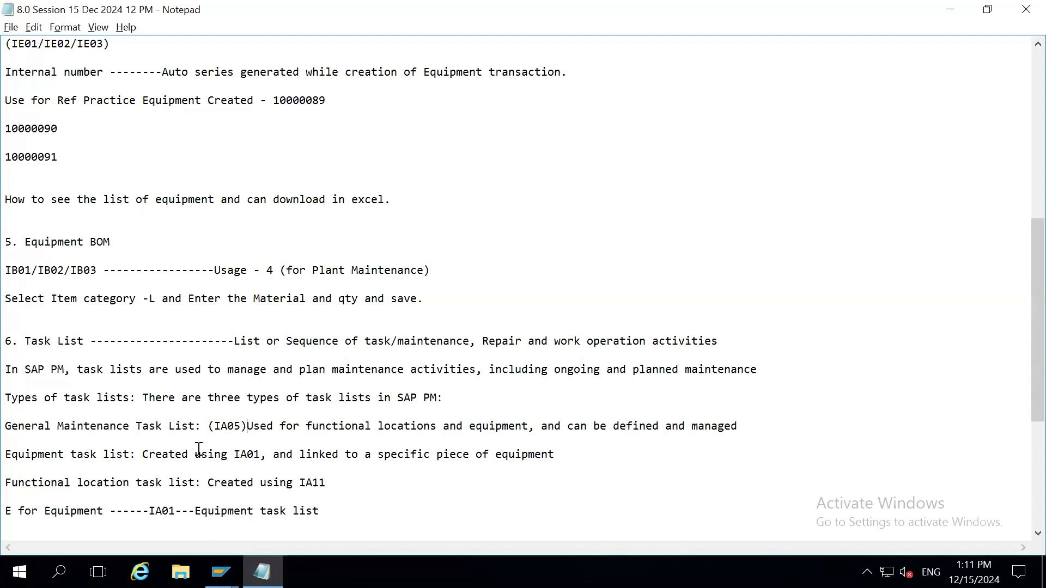
text(-------)
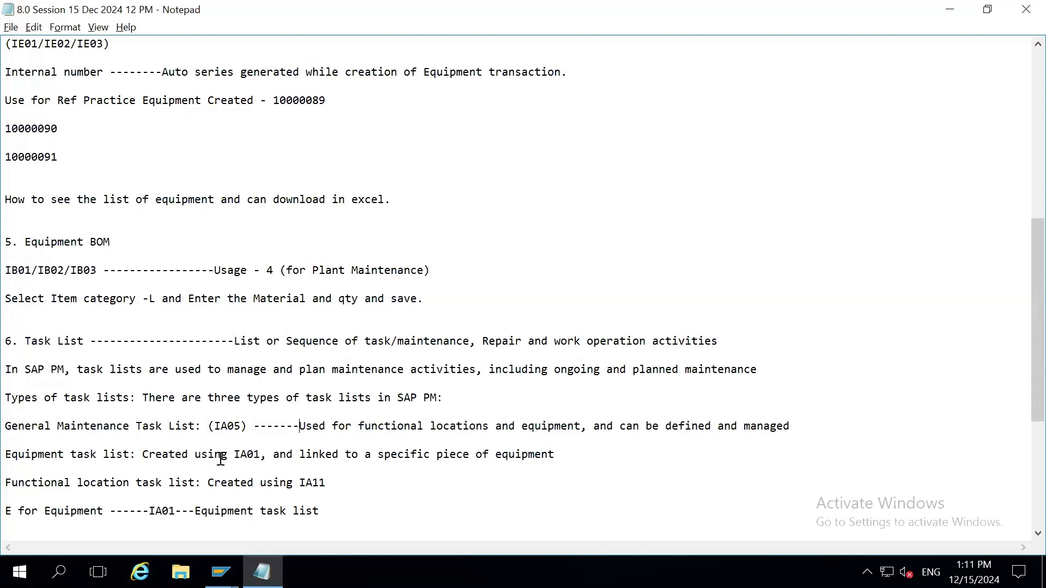
- Insert "(IA01)" and a row of dashes before "Created using IA01" in the Equipment task list line
click(143, 455)
text(IA 01)
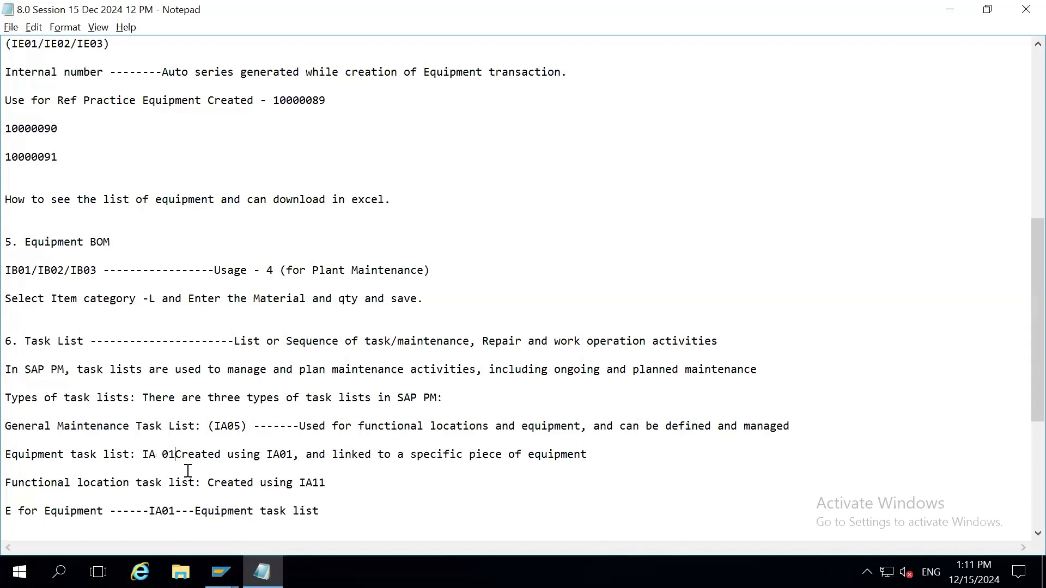
key(Left)
key(Left)
key(BackSpace)
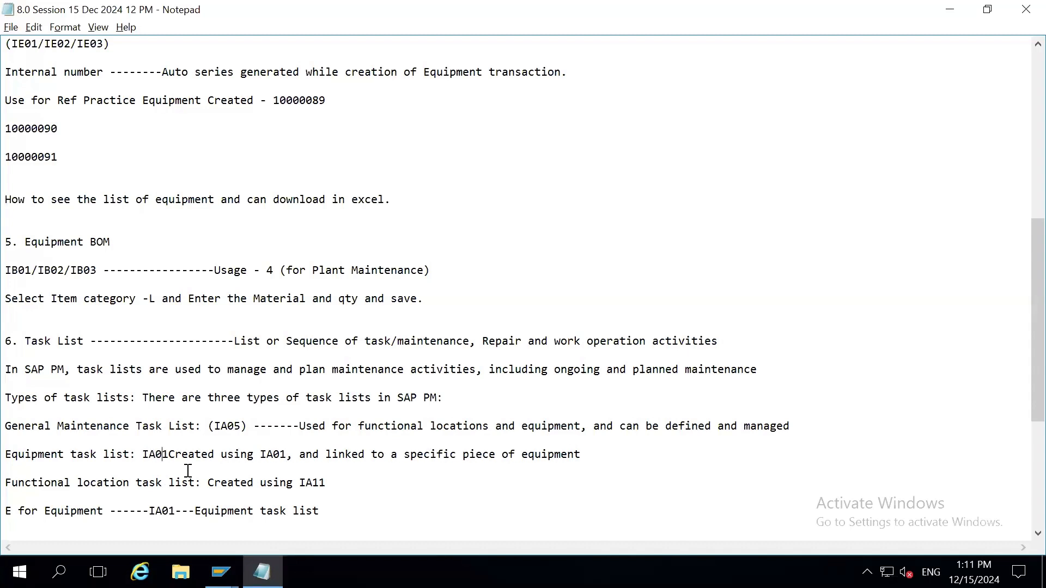
key(Left)
text())
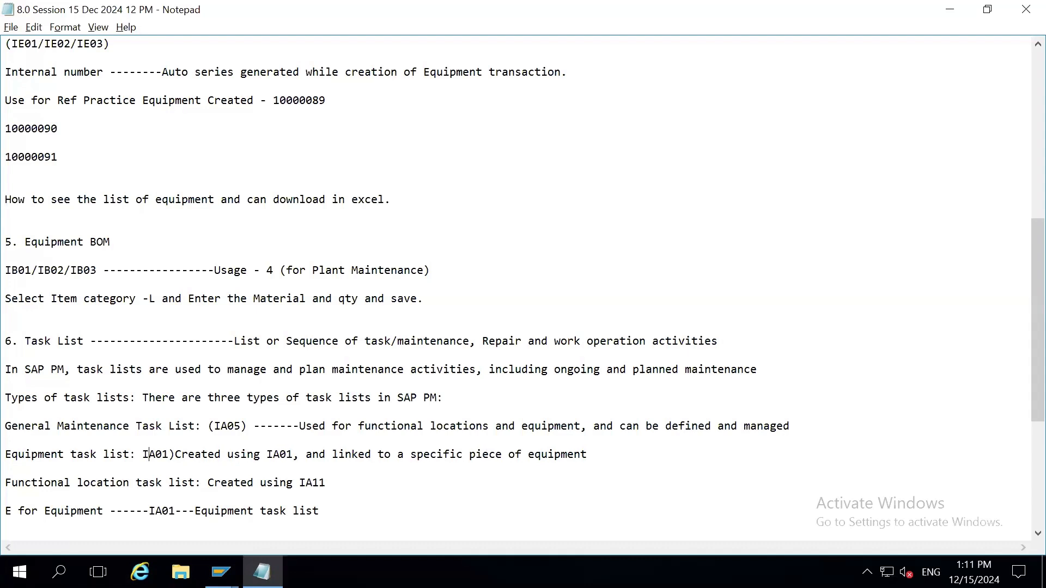
text(()
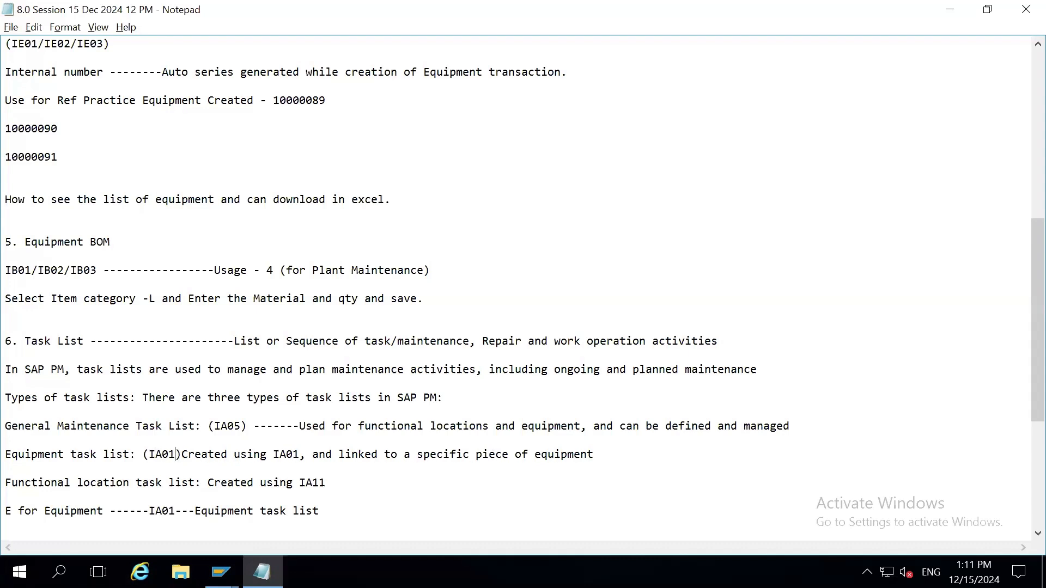
text(------------------)
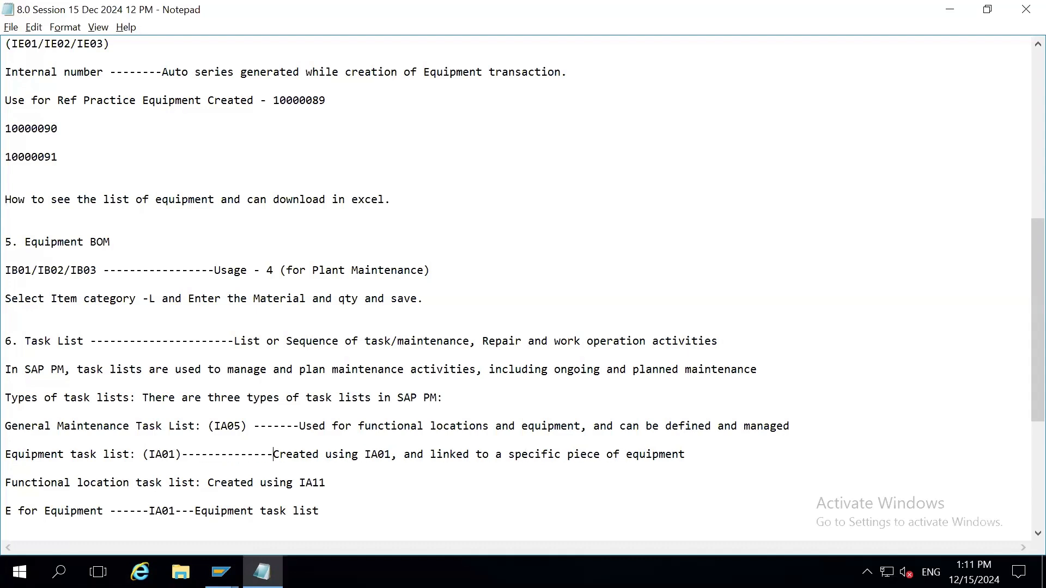
key(BackSpace)
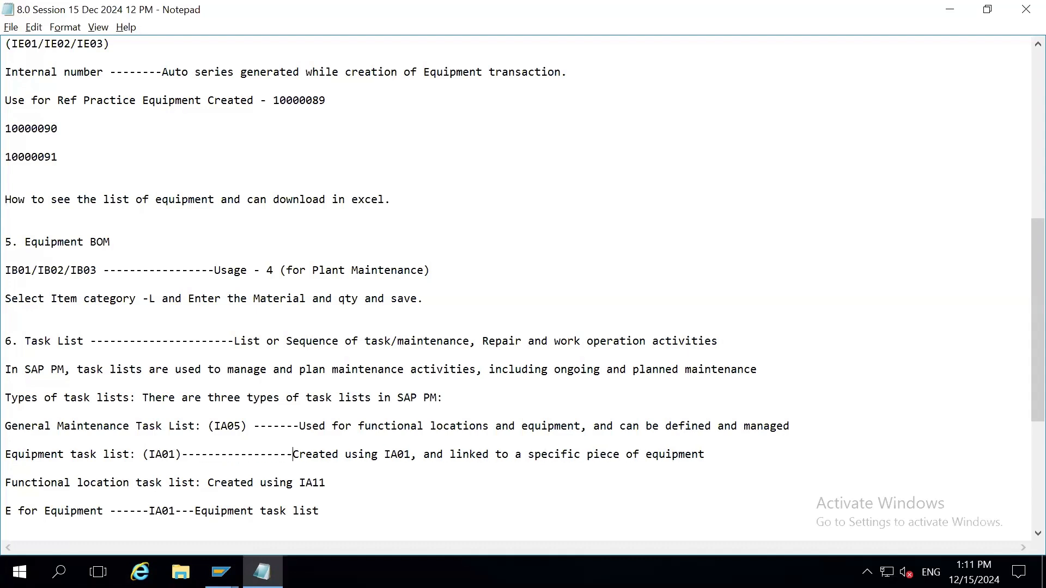
- Delete "Created using IA01, and" from the Equipment task list line, keeping "linked to a specific piece of equipment"
key(Delete)
key(Delete)
key(Delete)
key(Delete)
key(Delete)
key(Delete)
key(Delete)
key(Delete)
key(Delete)
key(Delete)
key(Delete)
key(Delete)
key(Delete)
key(Delete)
key(Delete)
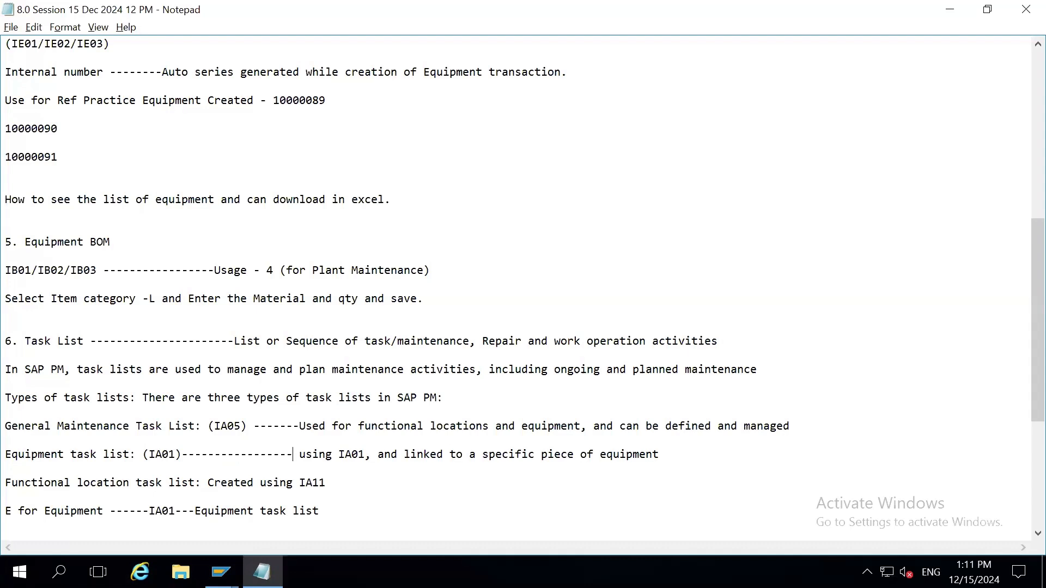
key(Delete)
key(Delete)
key(Delete)
key(Delete)
key(Delete)
key(Delete)
key(Delete)
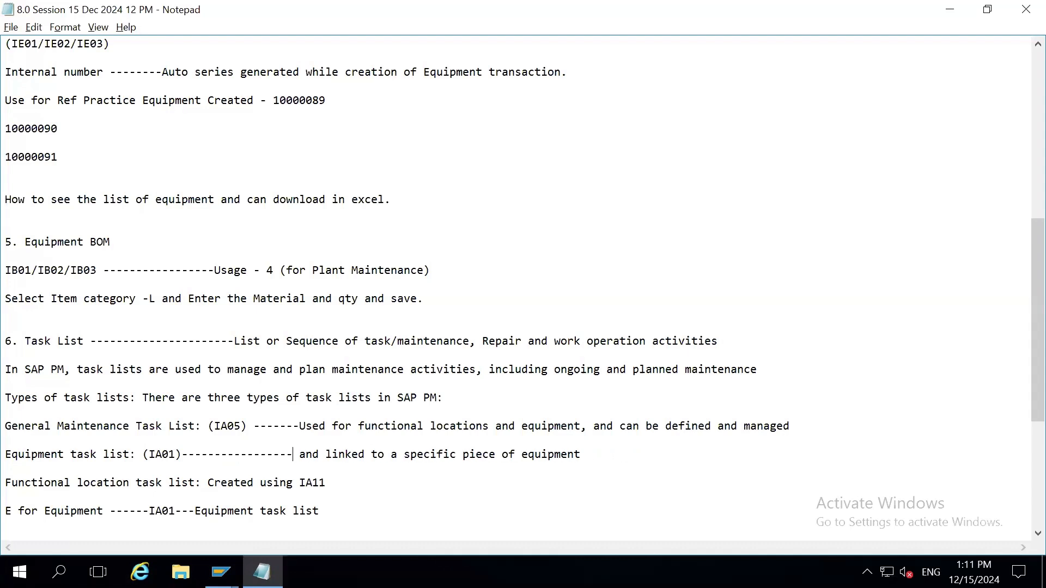
key(Delete)
key(Delete)
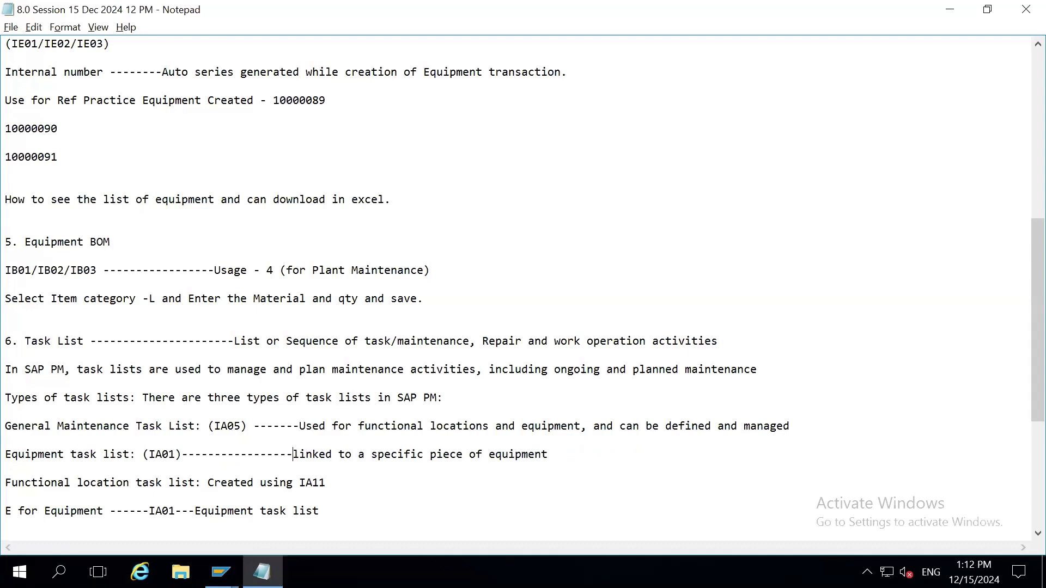
- Replace "Created using IA11" with "IA11" in the Functional location task list line
click(209, 483)
text(IA11)
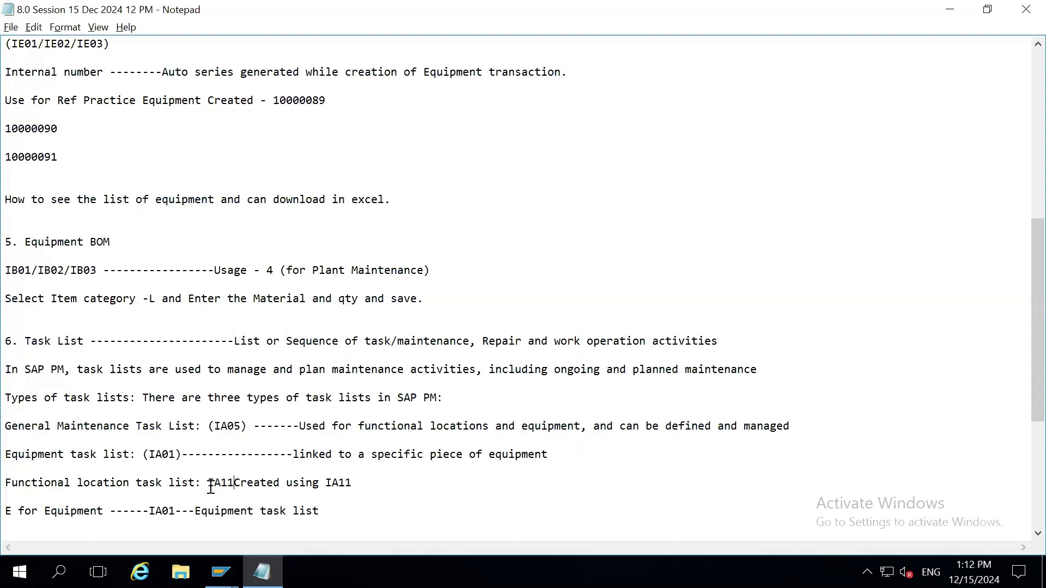
key(Delete)
key(Delete)
key(Delete)
key(Delete)
key(Delete)
key(Delete)
key(Delete)
key(Delete)
key(Delete)
key(Delete)
key(Delete)
key(Delete)
key(Delete)
key(Delete)
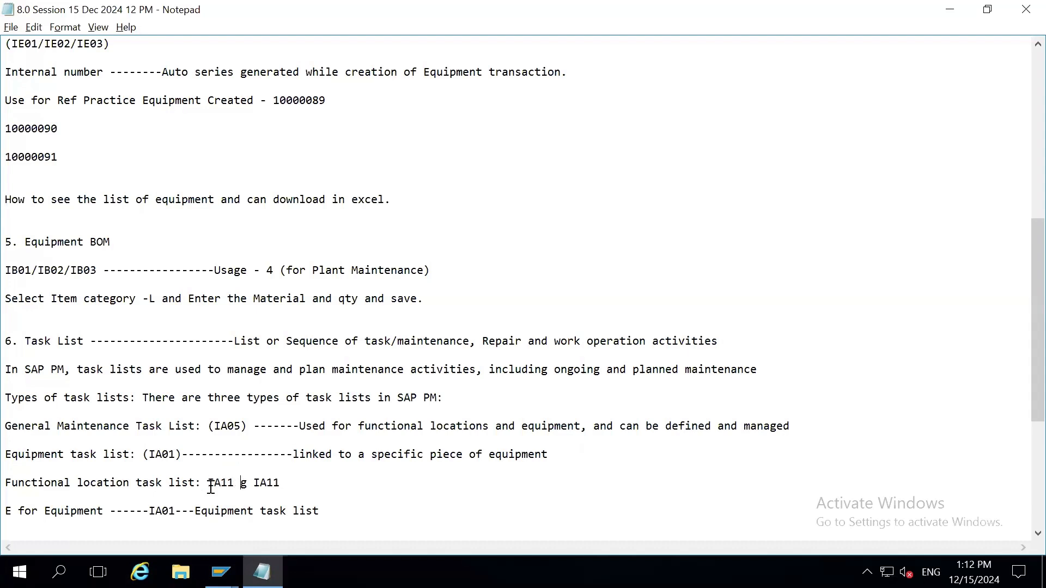
key(Delete)
key(Delete)
key(Delete)
key(Delete)
- Copy "linked to a specific piece of equipment" from the Equipment task list line to the end of the Functional location task list line
drag(294, 456, 553, 461)
key(ctrl+c)
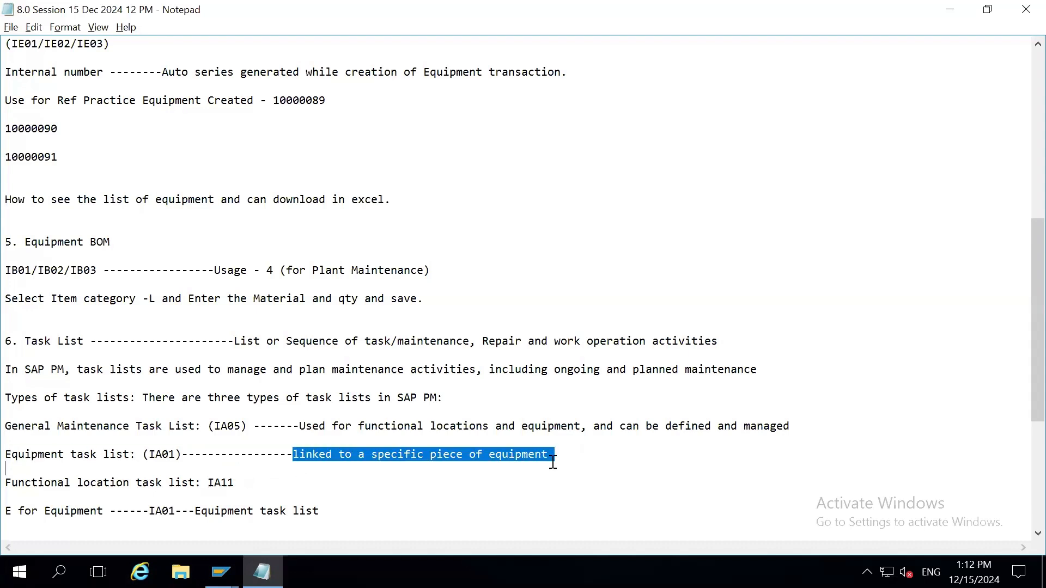
click(313, 481)
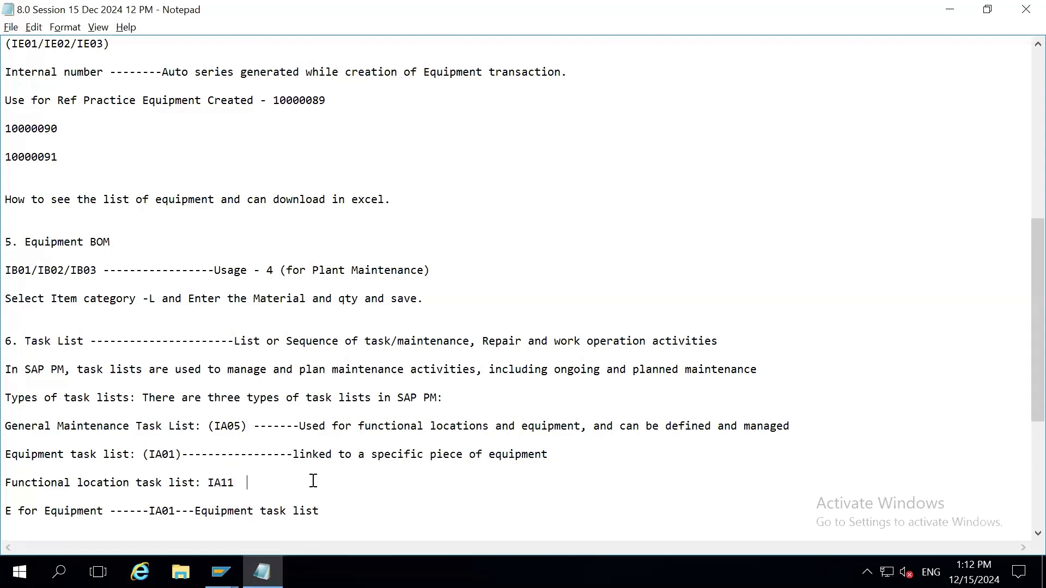
key(ctrl+v)
key(Return)
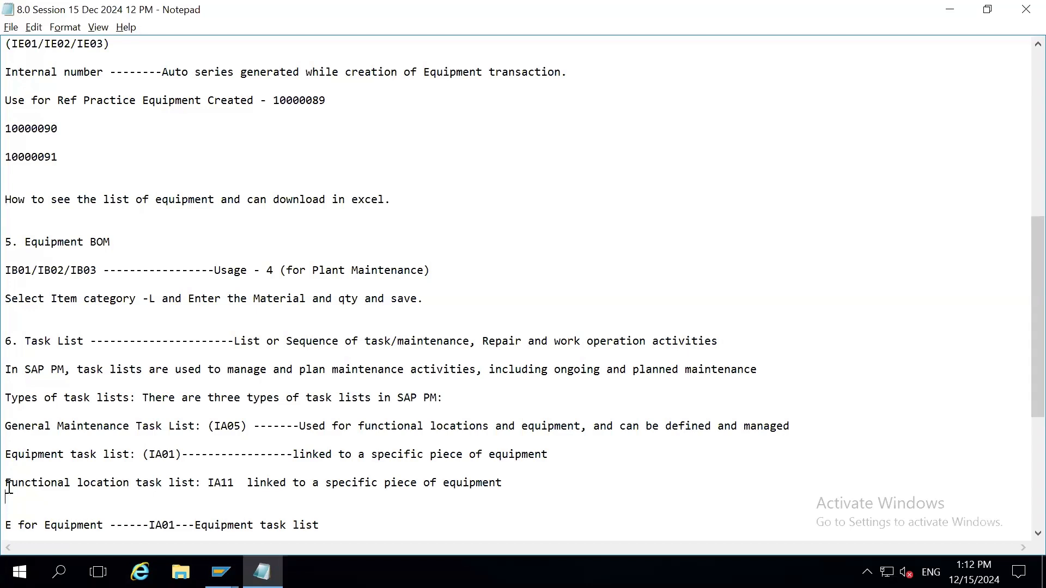
- Replace "equipment" with "Functional location" at the end of the Functional location task list line and remove the extra blank line below it
key(shift+Up)
shift+click(128, 484)
key(ctrl+c)
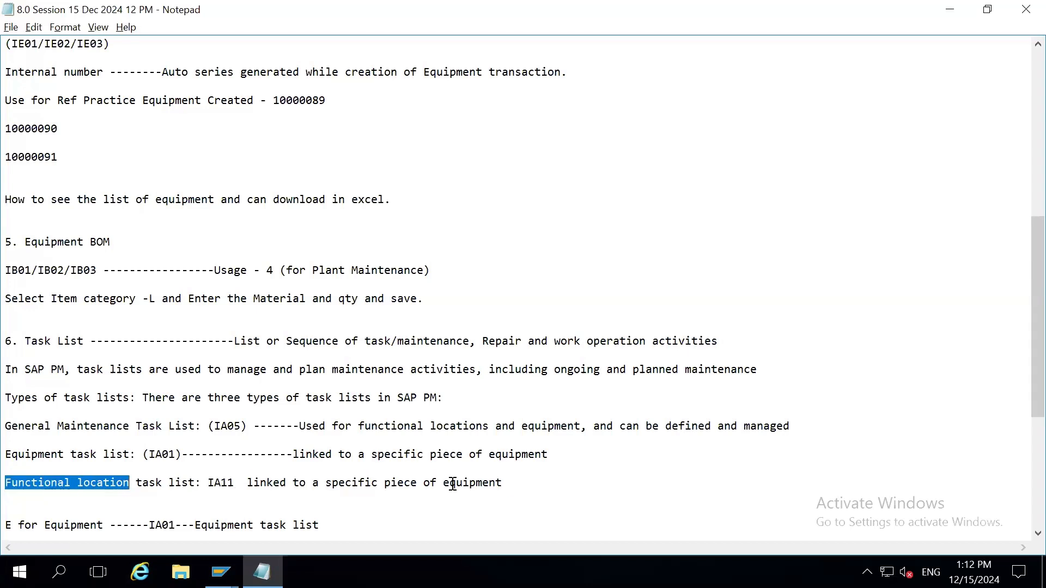
drag(450, 484, 502, 484)
key(BackSpace)
key(BackSpace)
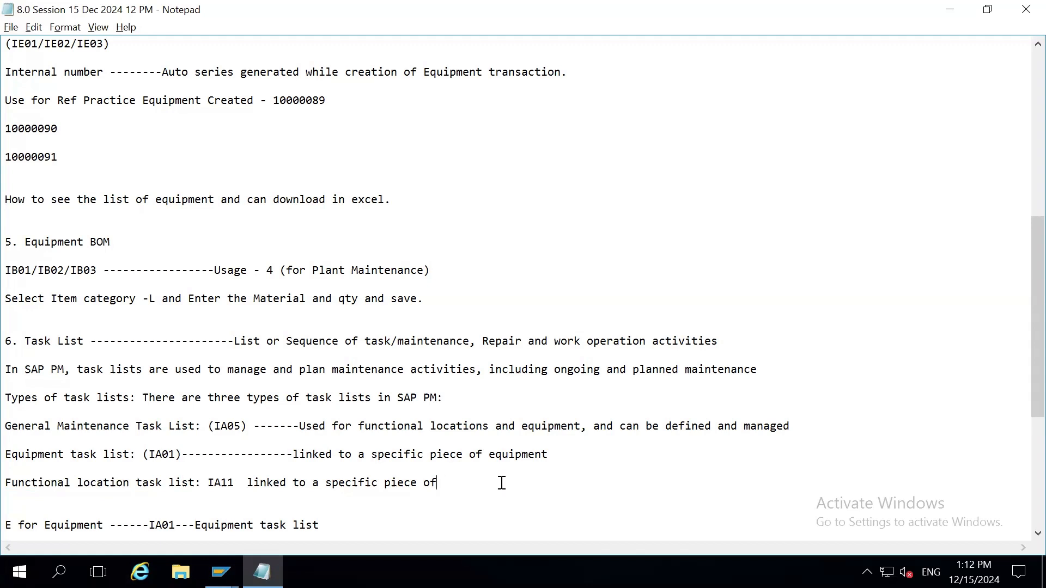
key(ctrl+v)
key(Down)
key(Delete)
- Insert blank lines between the T and A task list type lines and above operation 0010-Check Motor pully
key(Down)
key(Down)
key(Down)
key(Down)
key(Down)
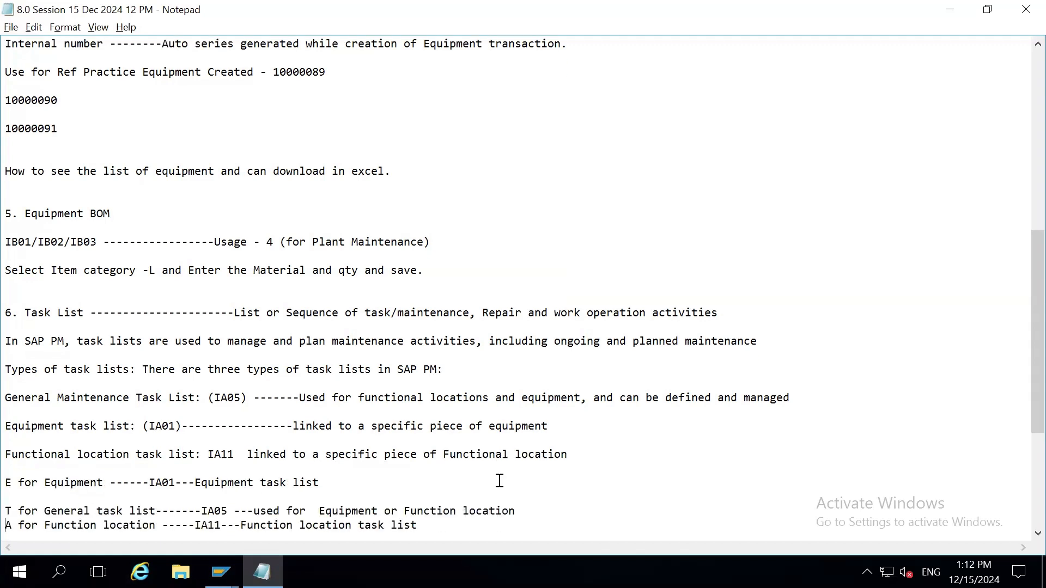
key(Down)
key(Down)
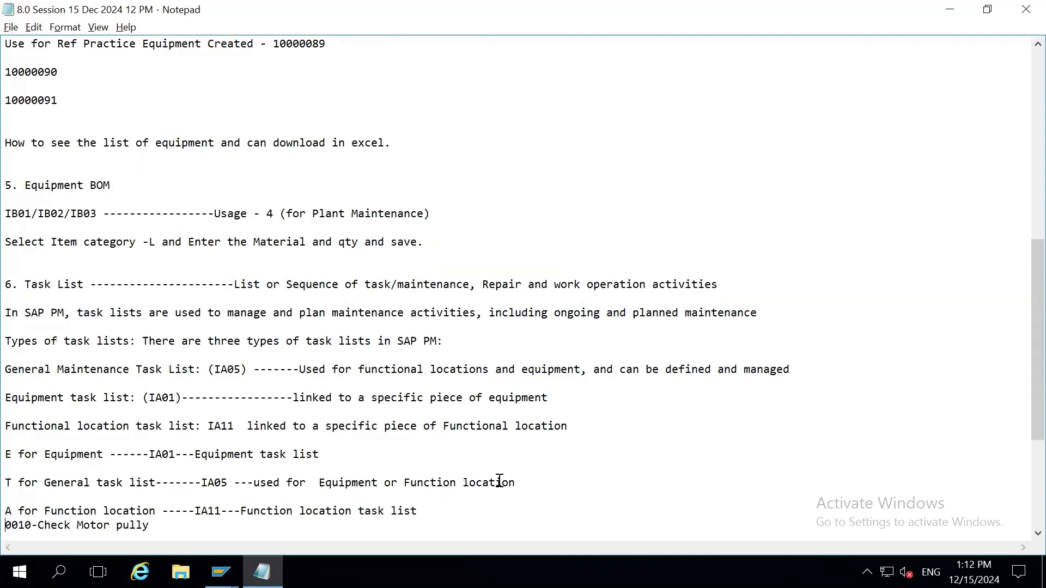
key(Return)
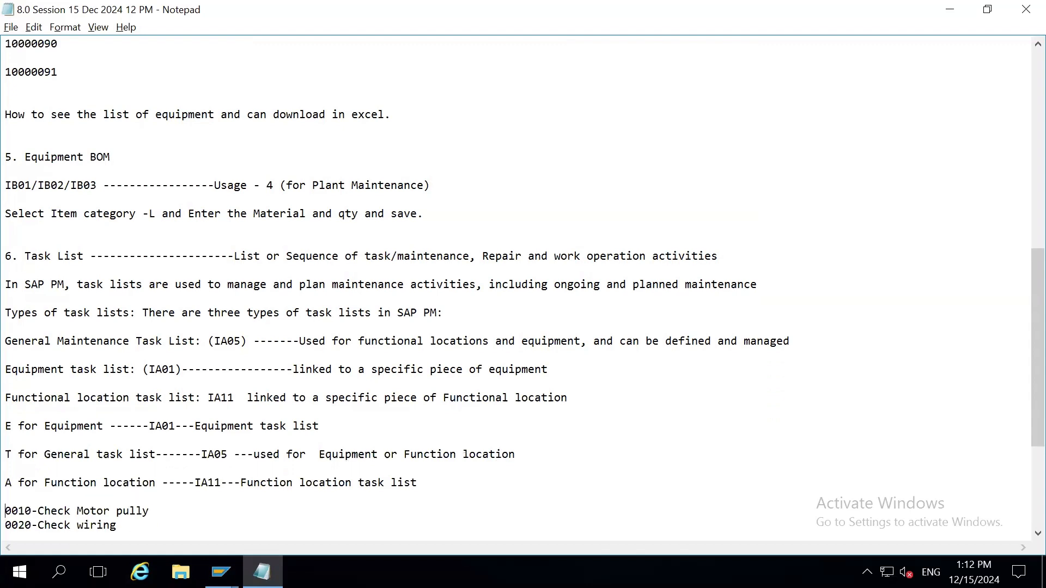
- Add a second blank line to set the operation list 0010 to 0040 apart from the task list types
key(Up)
key(Down)
key(Down)
key(Down)
key(Down)
key(shift+Down)
key(Up)
key(shift+Down)
key(Down)
key(Down)
scroll(499, 481, down, 2)
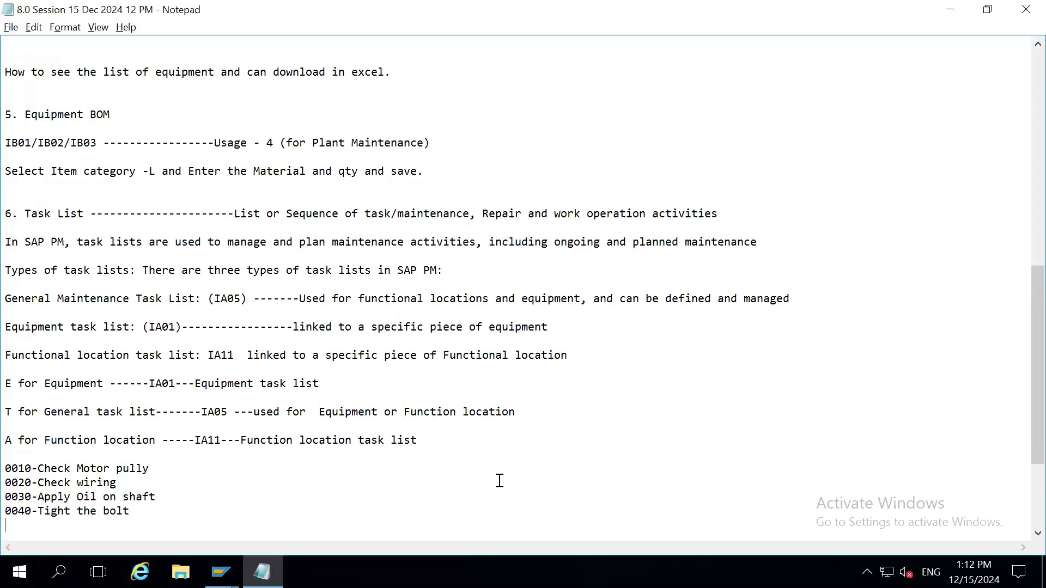
key(Return)
key(Down)
key(Down)
key(Down)
key(Down)
key(Down)
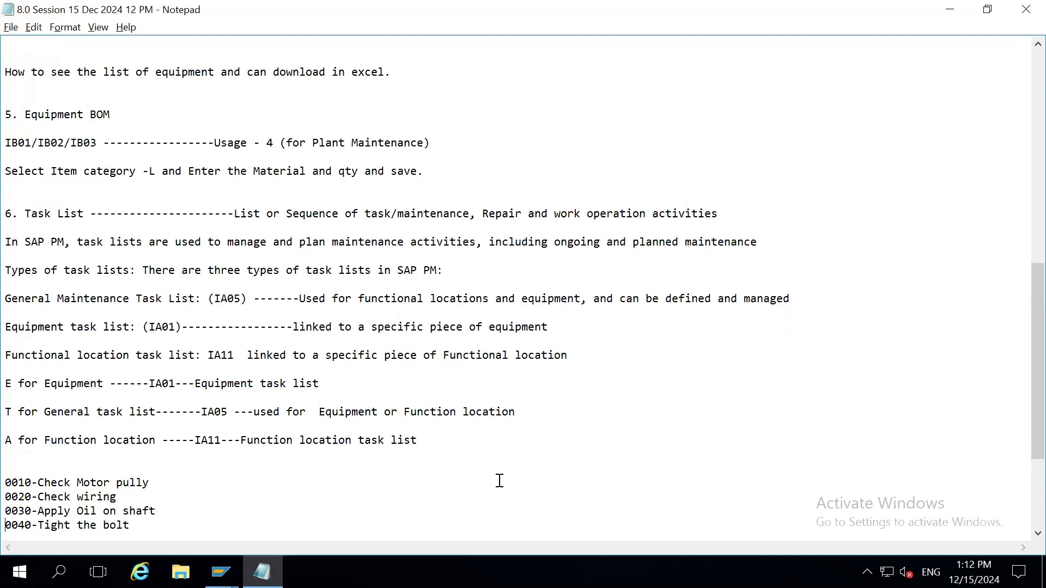
key(Up)
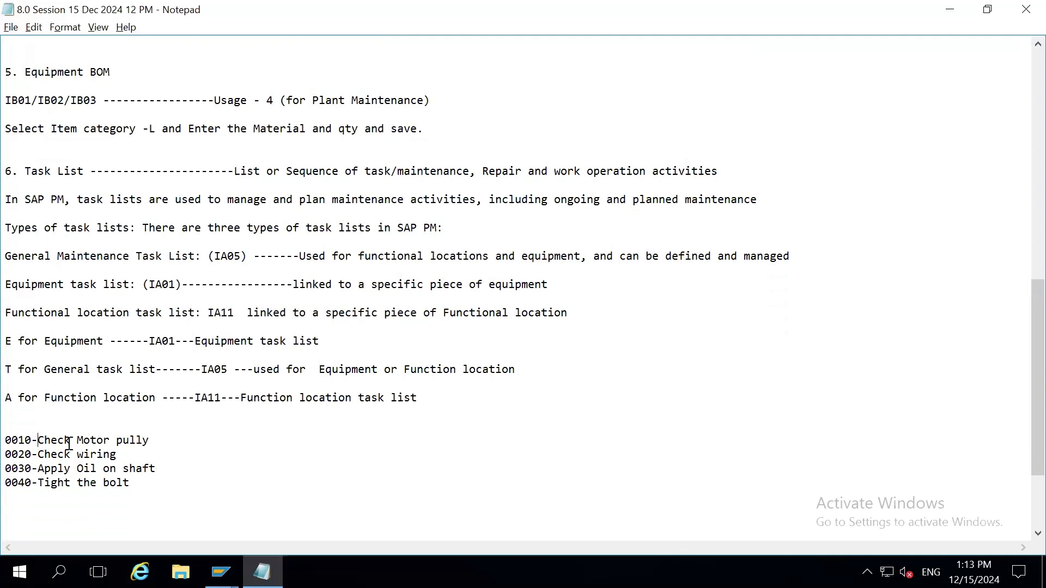
- Review the sample maintenance operations 0010 to 0040, from the motor pully check to tightening the bolt
drag(39, 445, 144, 440)
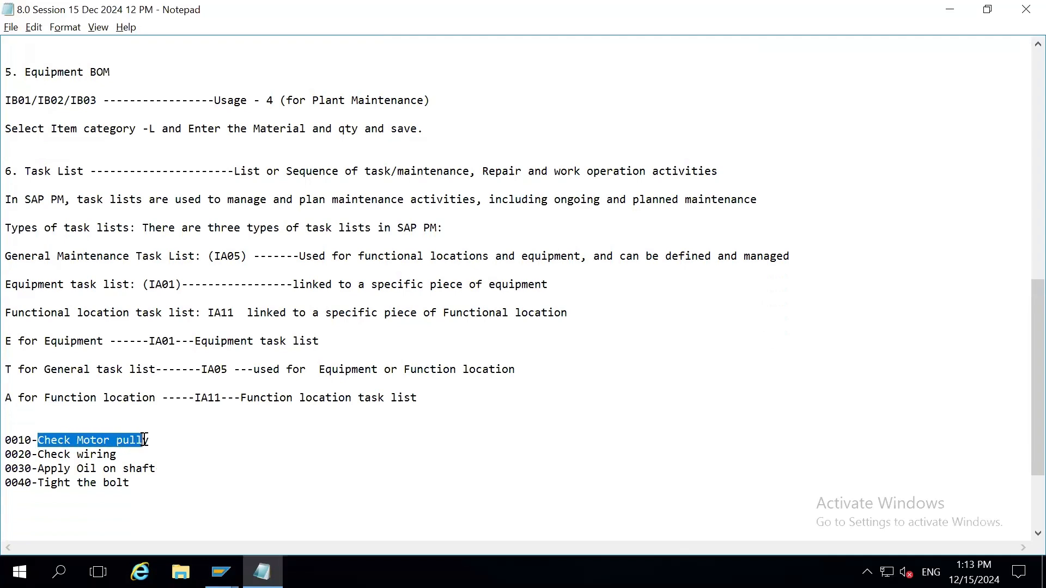
click(43, 455)
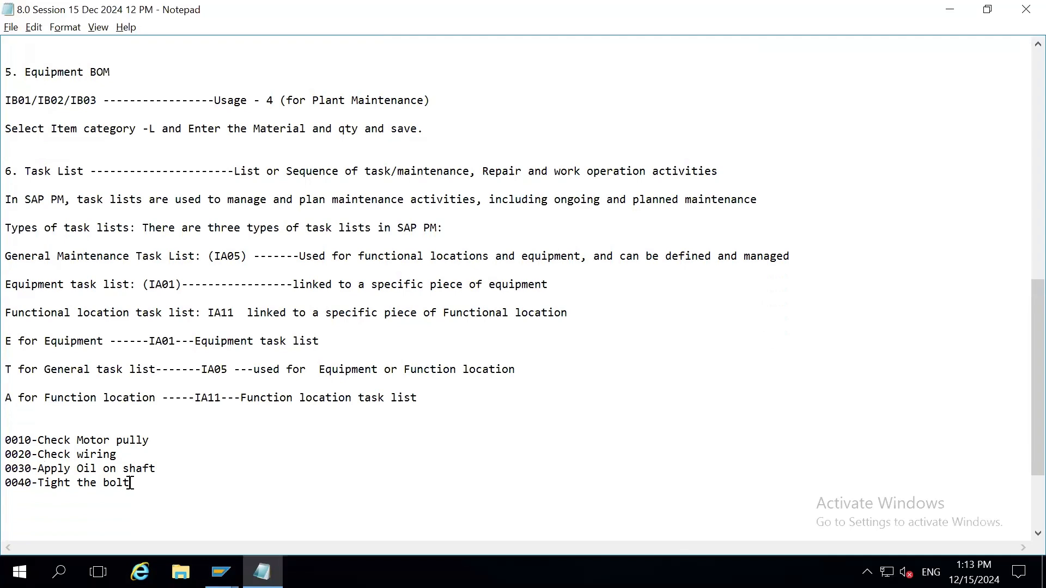
drag(127, 483, 3, 454)
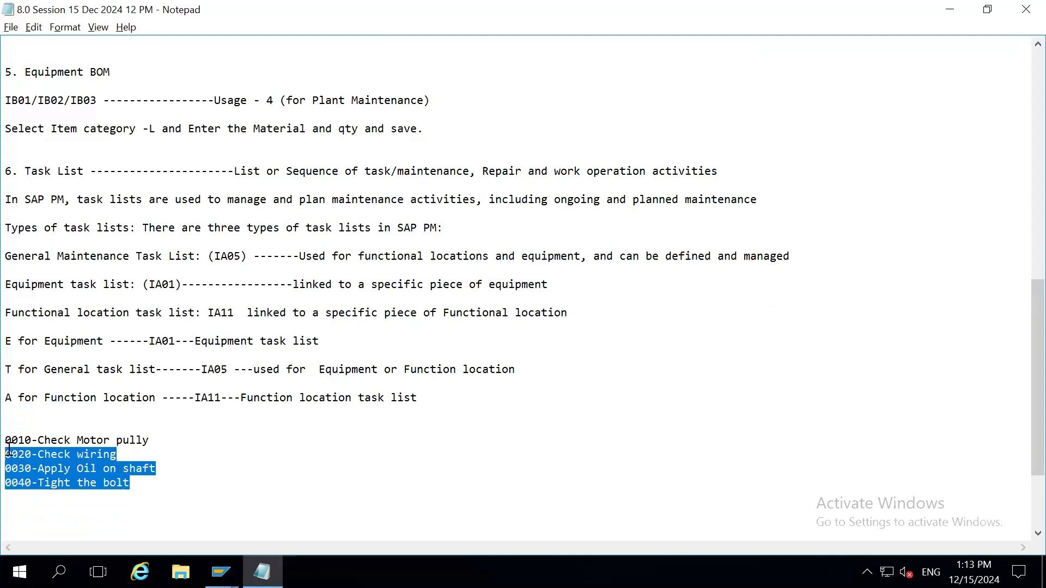
- Switch to the SAP Easy Access session, start transaction IA01 and activate the Equipment field containing 10000089
click(221, 572)
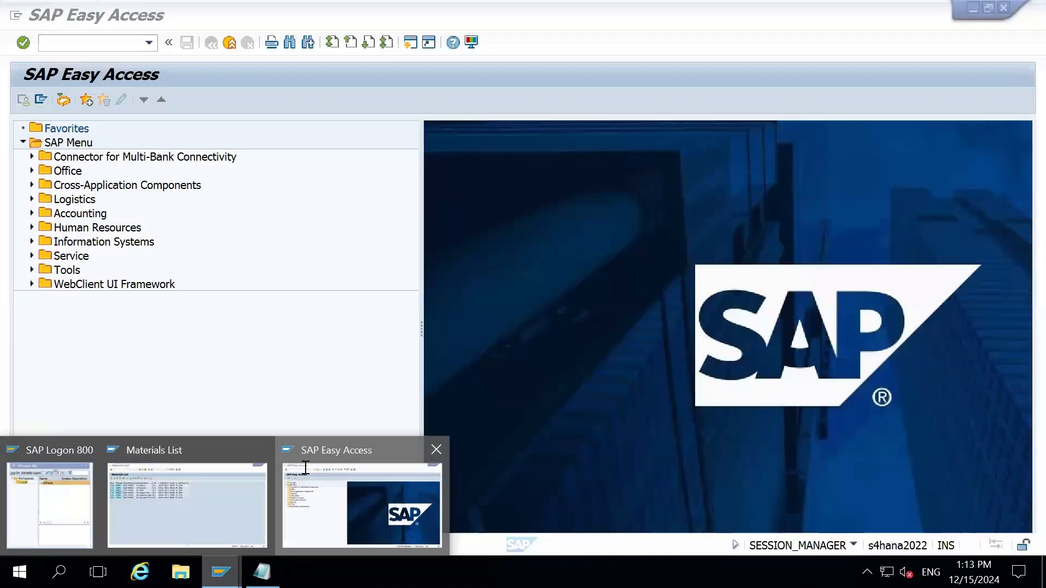
click(336, 501)
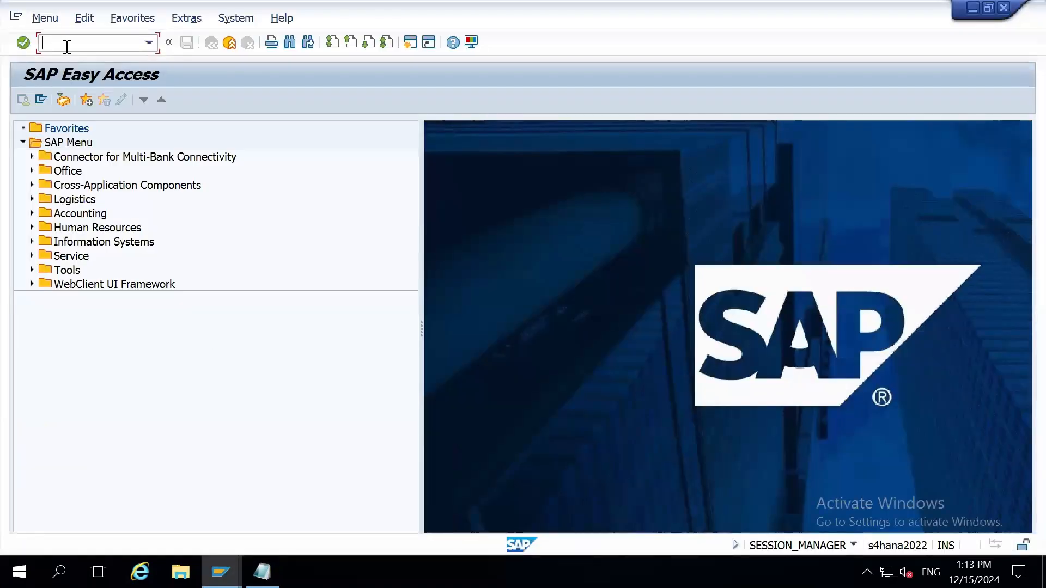
text(ia01)
key(Return)
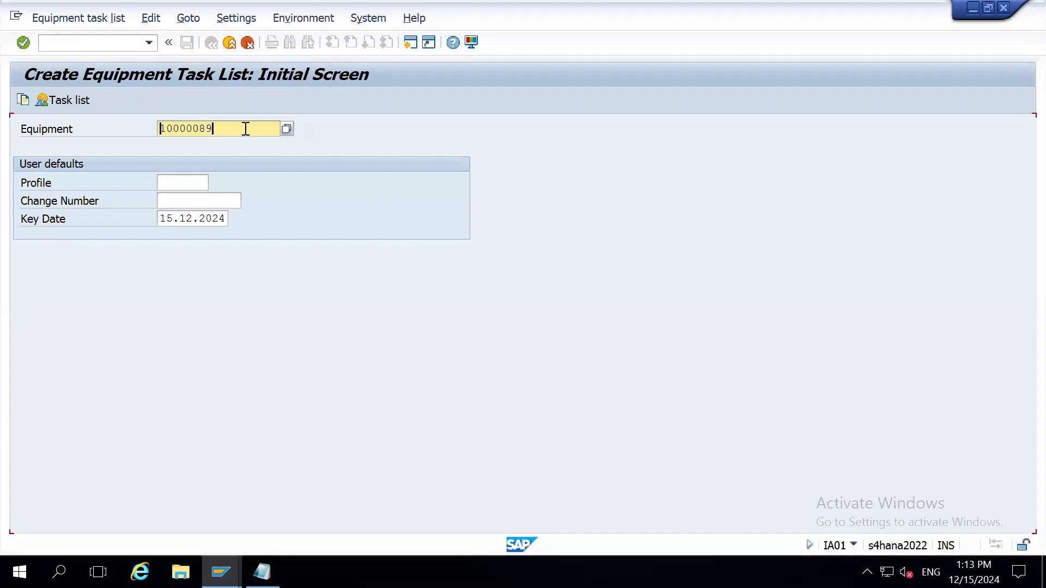
drag(237, 129, 130, 126)
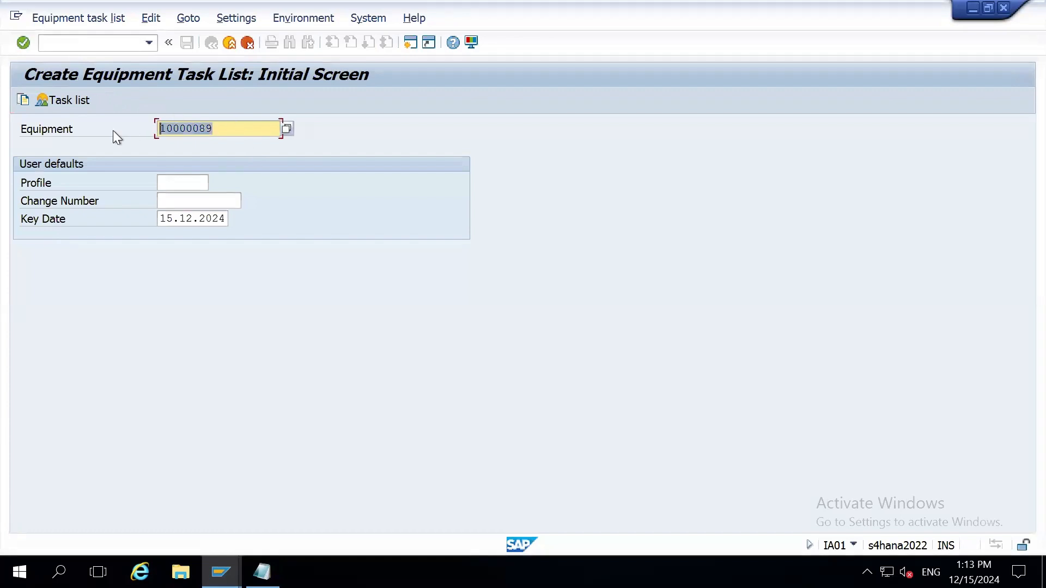
click(232, 128)
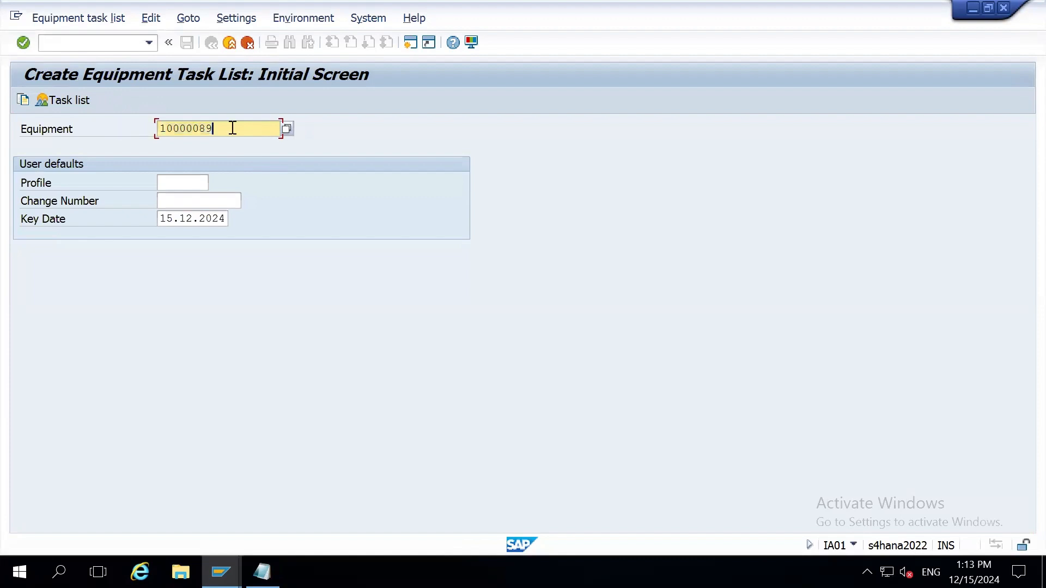
- Set the task list's equipment number to 10000090 and confirm it
key(BackSpace)
key(BackSpace)
text(90)
key(Return)
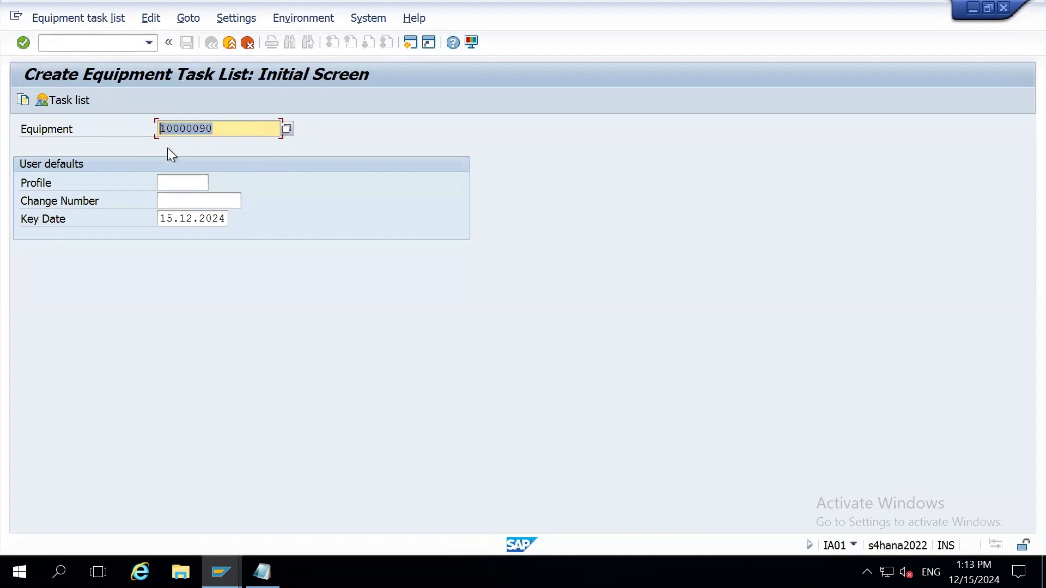
- Set the key date to 01.11.2024, leave the profile empty, and try to open the task list for the equipment
key(Tab)
key(Tab)
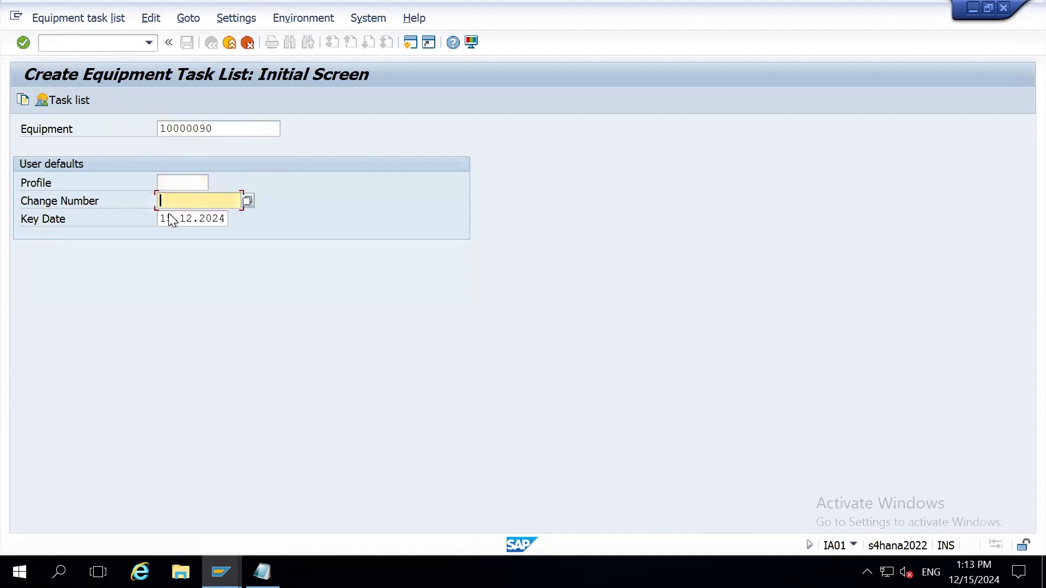
key(Tab)
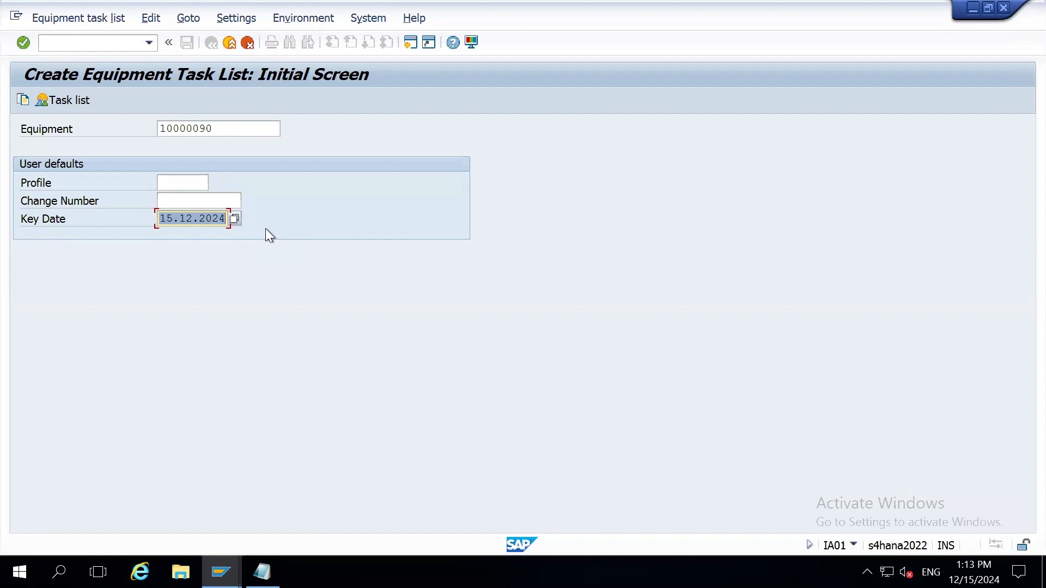
click(173, 219)
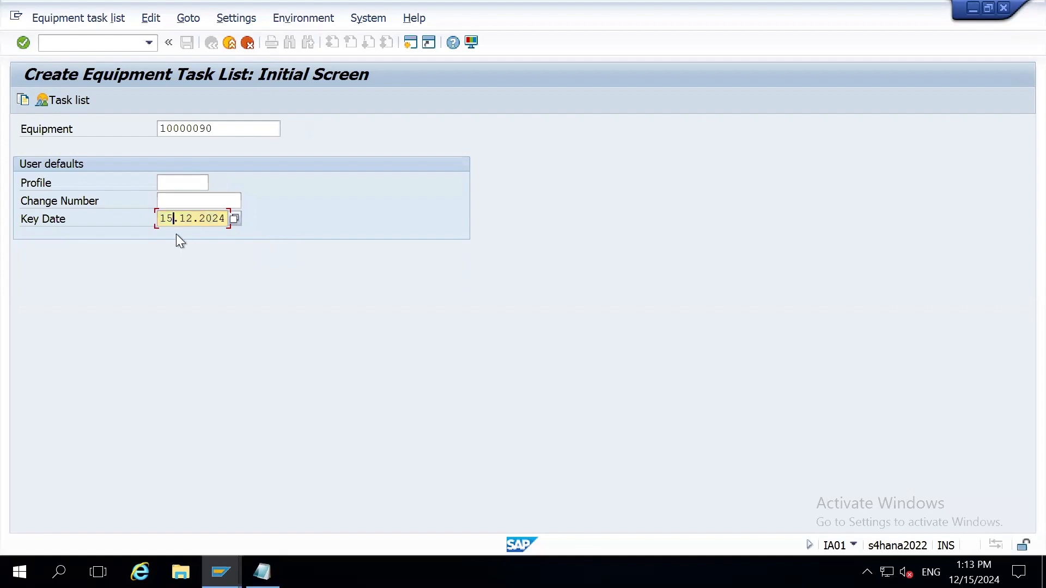
key(BackSpace)
key(BackSpace)
text(0-)
key(BackSpace)
text(1)
key(Delete)
key(Delete)
text(11)
click(200, 182)
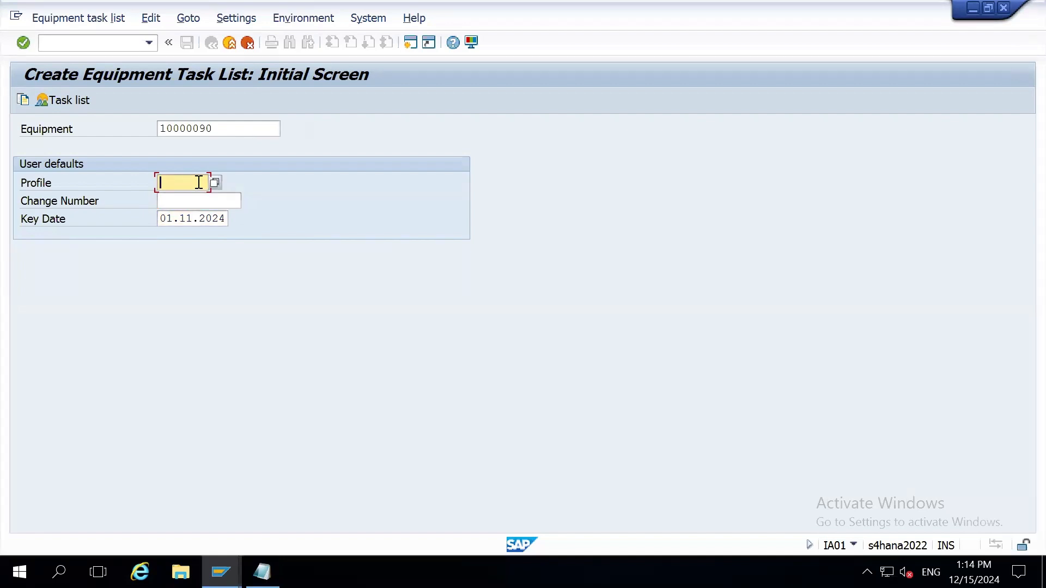
key(Return)
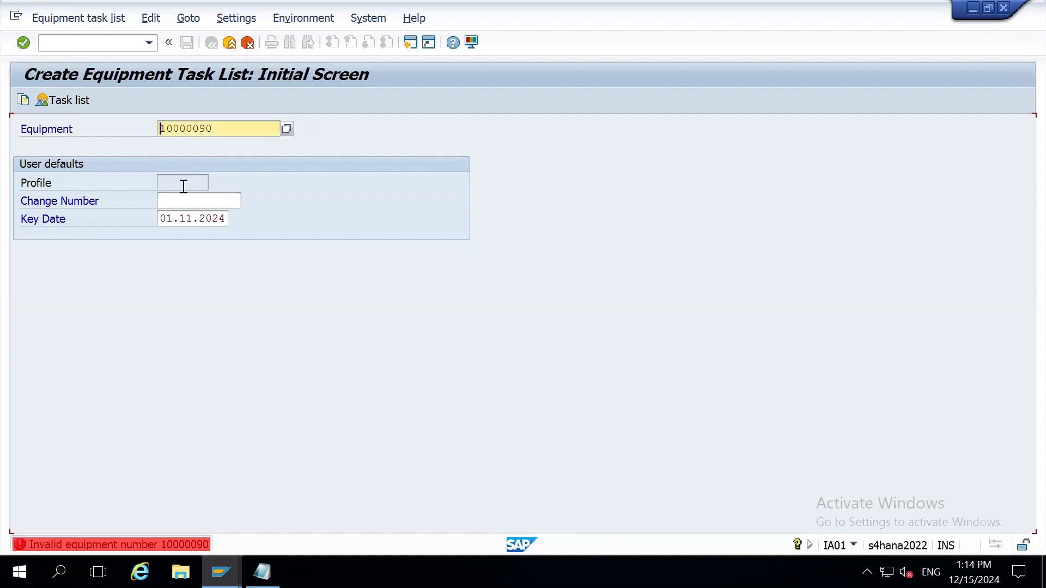
- Try to open the task list with equipment number 10000091
key(Right)
key(Right)
key(Right)
key(Right)
key(Right)
key(Right)
key(Right)
key(Right)
key(Right)
key(Right)
key(Right)
key(Right)
key(Right)
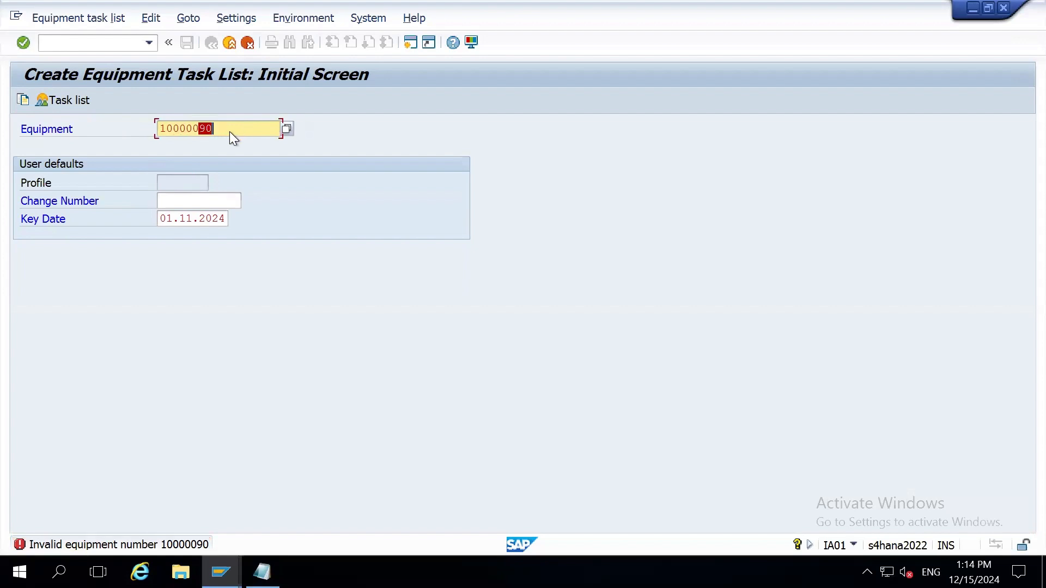
key(Return)
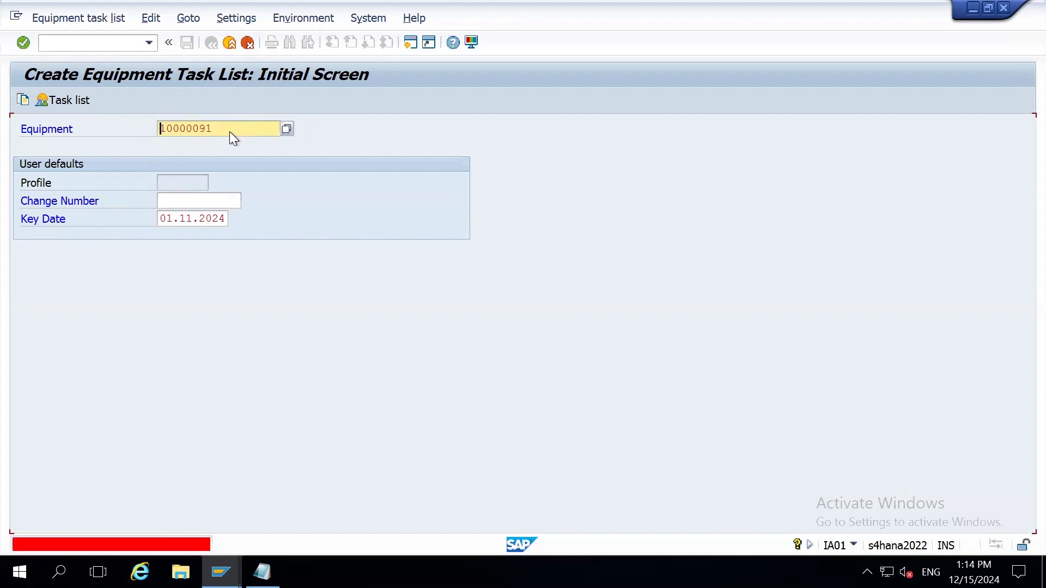
- Insert an extra zero to make the equipment number 100000091 and try to open its task list
click(230, 132)
click(175, 129)
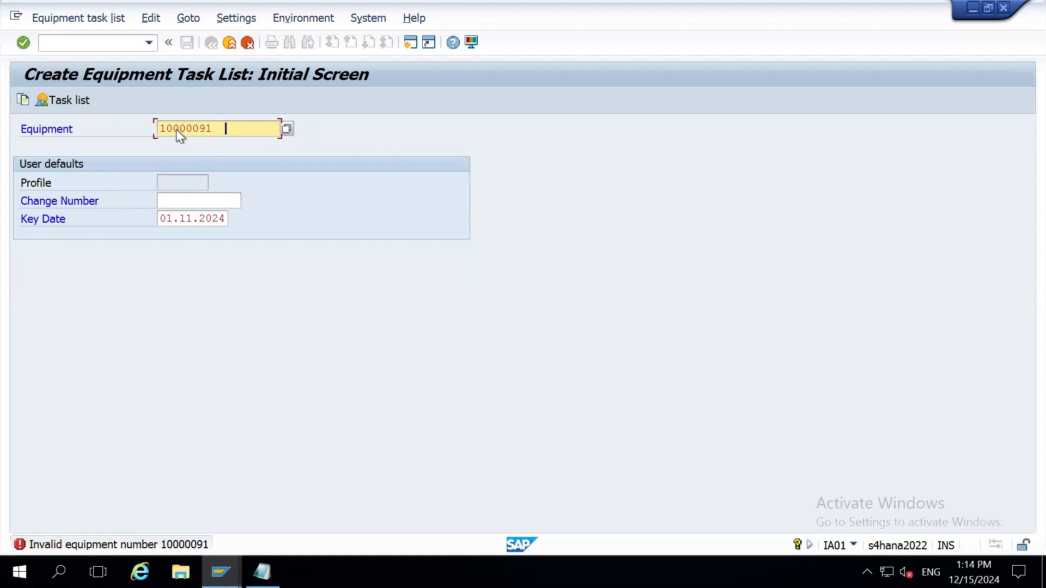
text(00)
key(BackSpace)
key(Return)
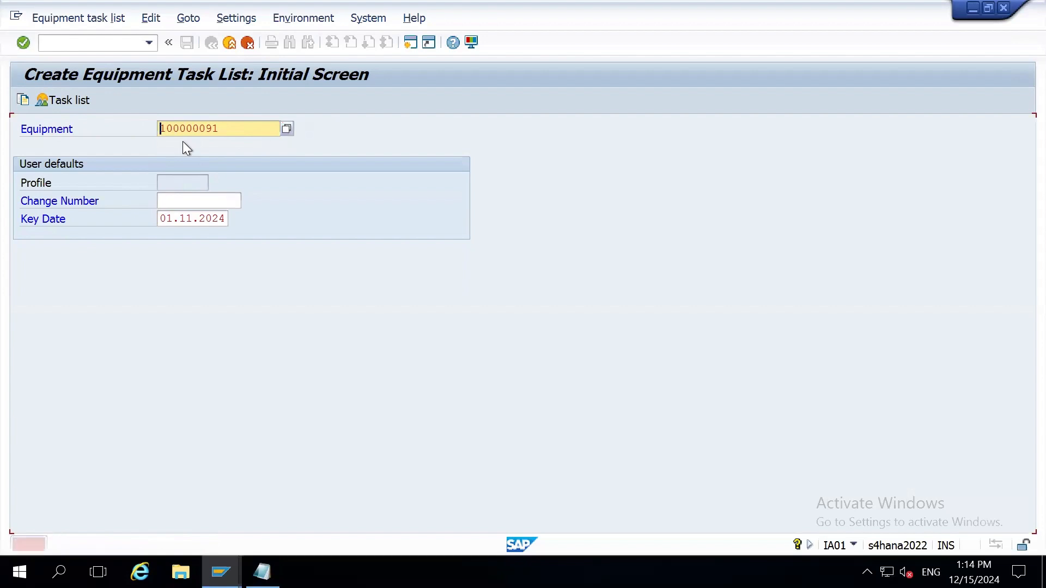
key(Left)
key(Left)
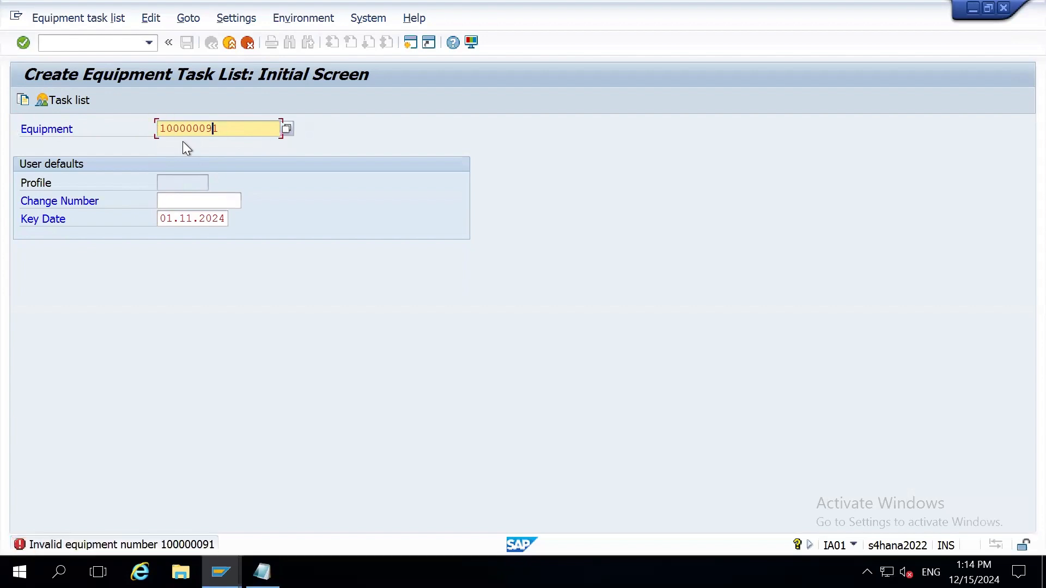
key(Right)
key(Return)
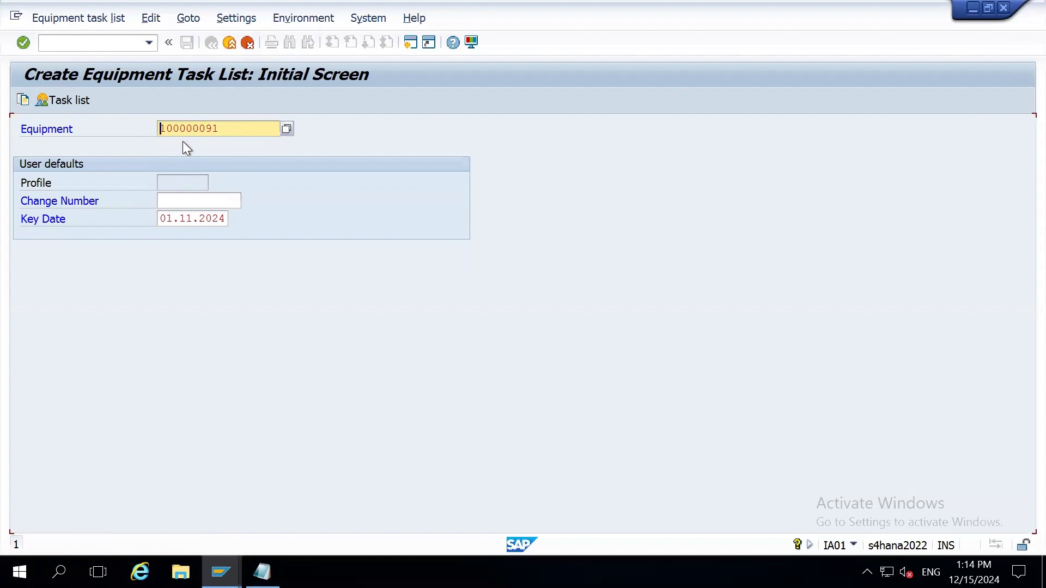
- Shorten the equipment number by its last digit, retry it, and clear the Equipment field
click(197, 126)
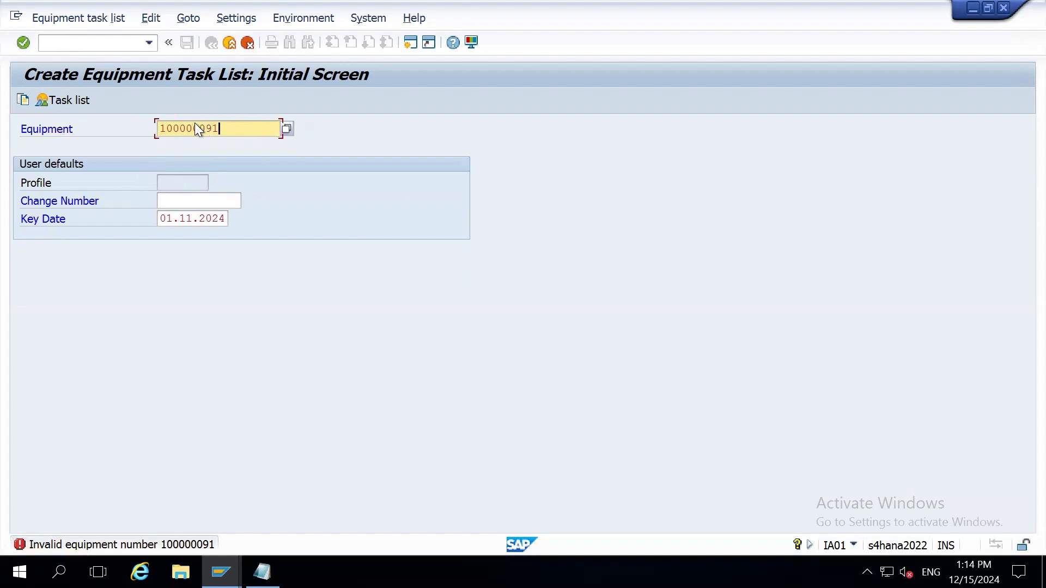
key(BackSpace)
key(Return)
drag(205, 129, 132, 130)
key(Delete)
- Leave the task list selection and run the unrestricted equipment search using Equipment by equipment list
click(285, 130)
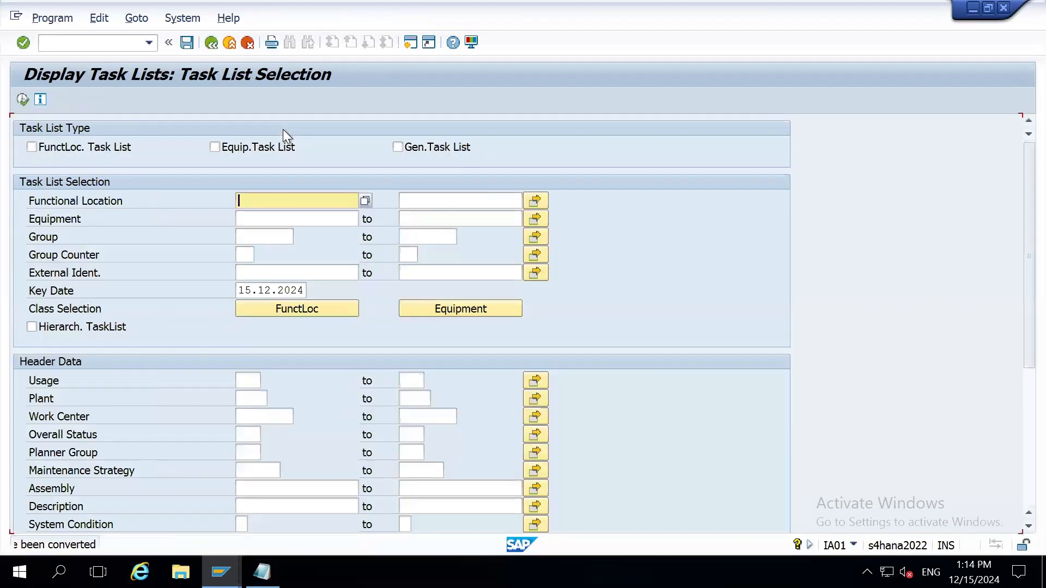
click(220, 48)
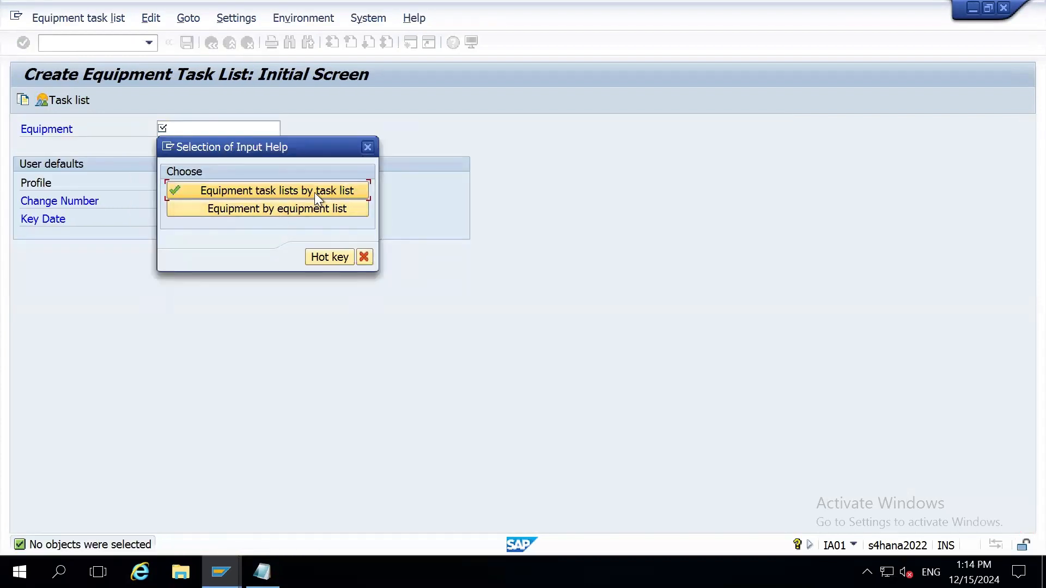
click(300, 210)
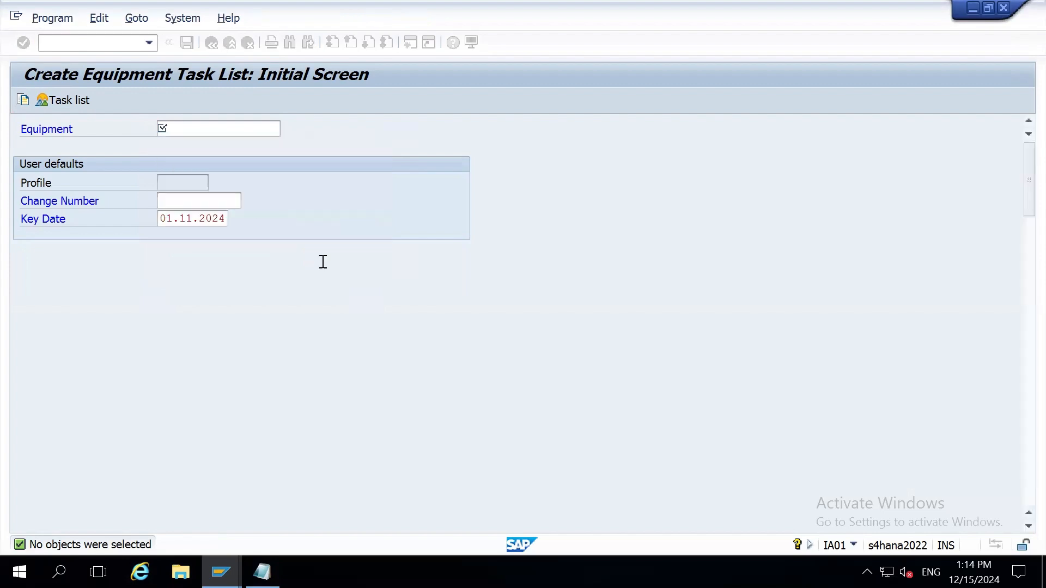
click(22, 99)
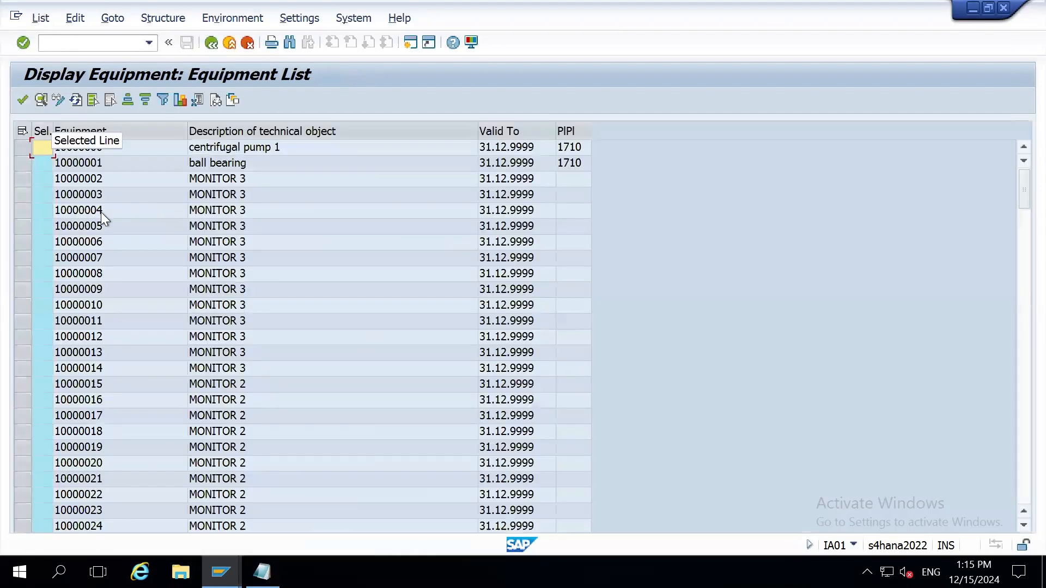
- Look through the equipment list, comparing the numbers and descriptions around 10000084 to 217100017
click(103, 304)
scroll(103, 305, down, 20)
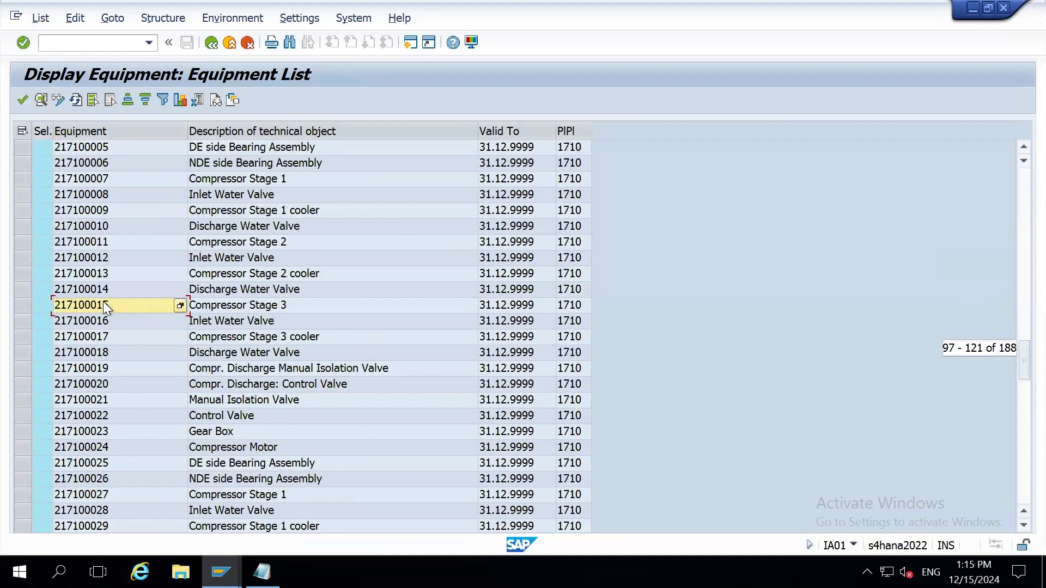
scroll(103, 304, up, 4)
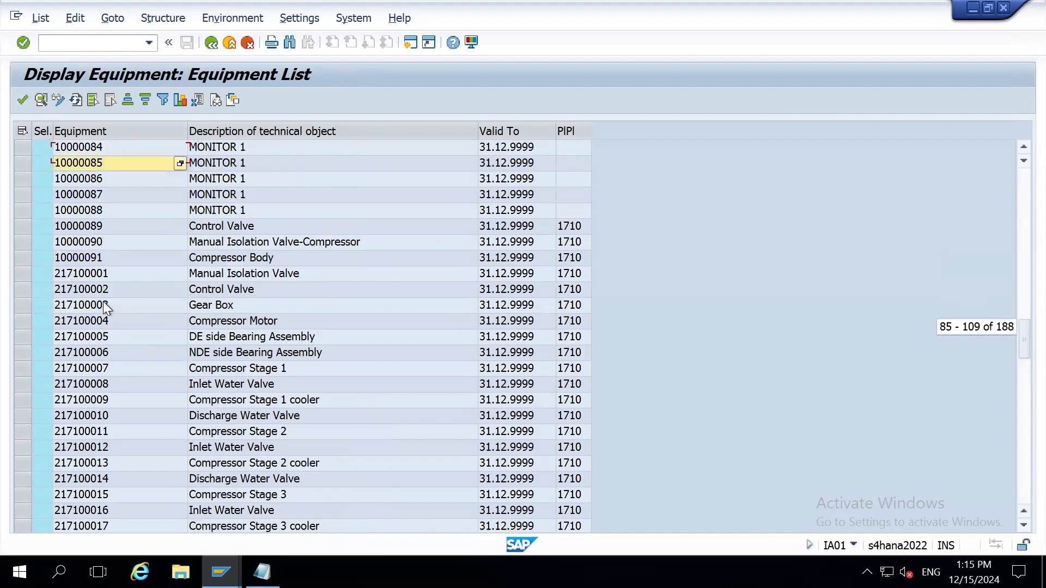
key(Down)
key(Down)
key(Down)
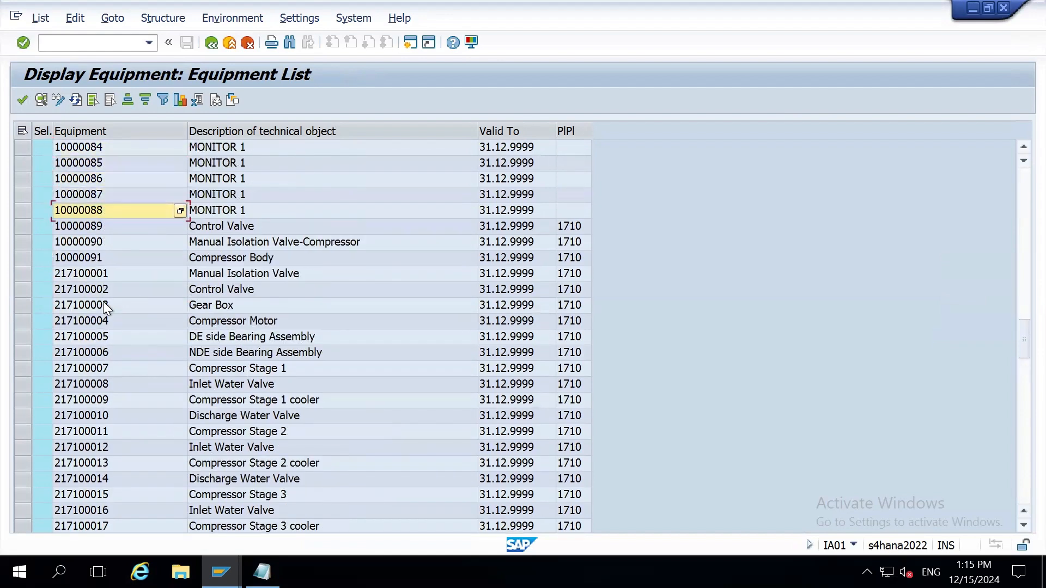
key(Down)
key(Down)
key(Down)
key(Down)
key(Down)
key(Down)
key(Down)
key(Down)
key(Down)
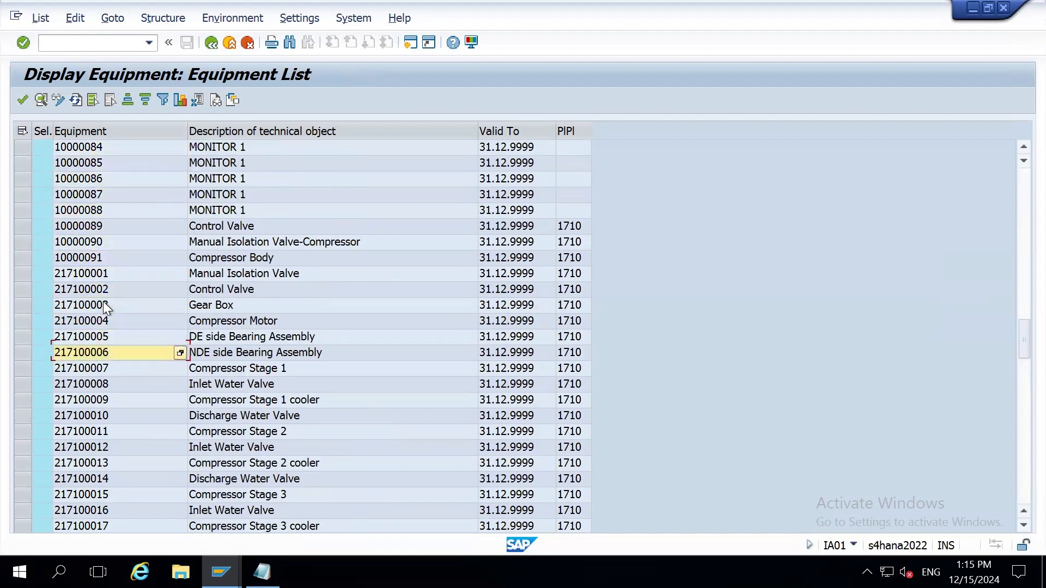
key(Down)
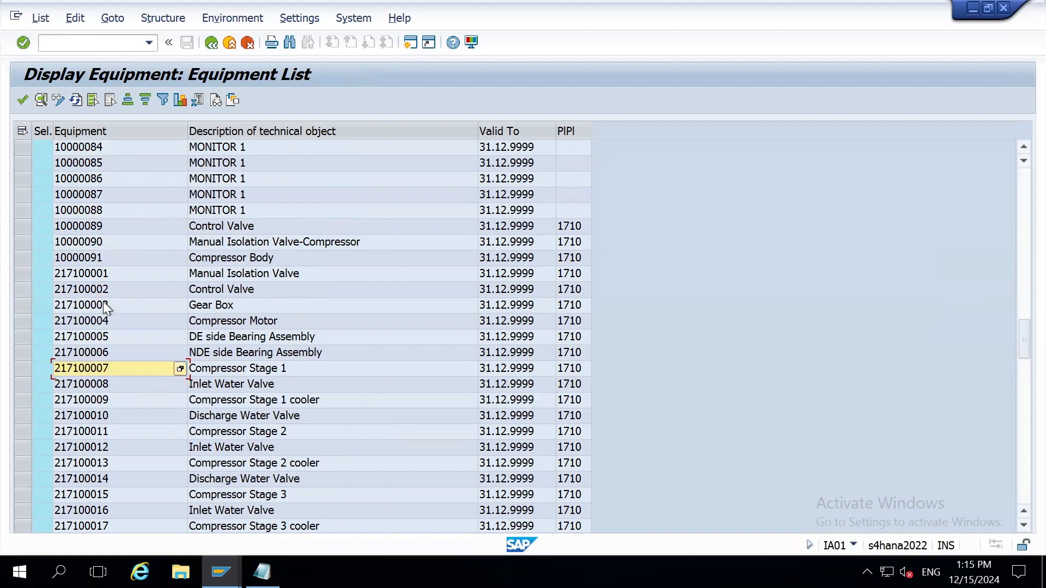
- Adopt equipment 10000090, Manual Isolation Valve-Compressor, from the equipment list for the new task list
key(Return)
key(alt+l)
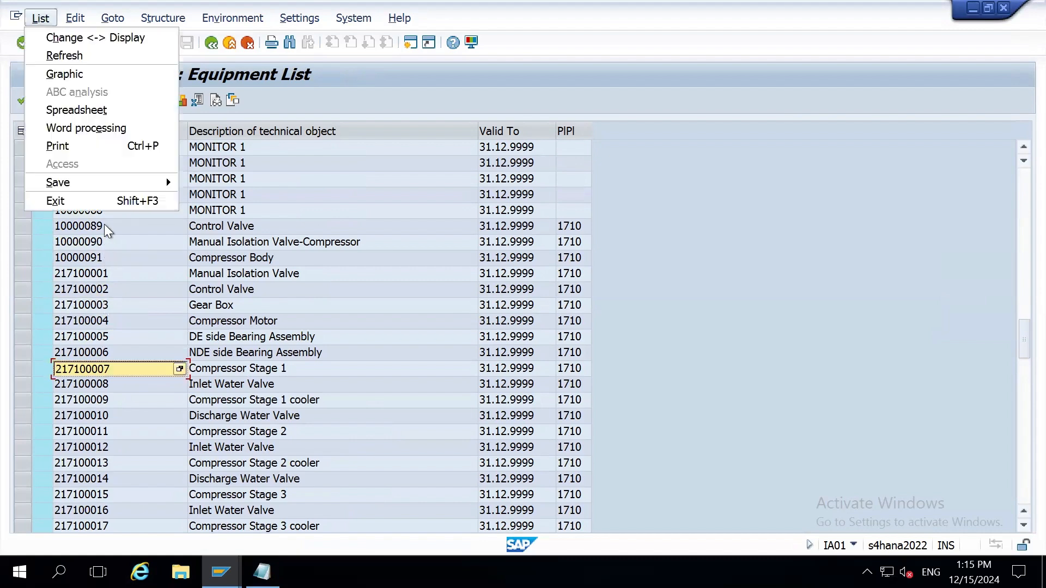
click(101, 220)
click(101, 221)
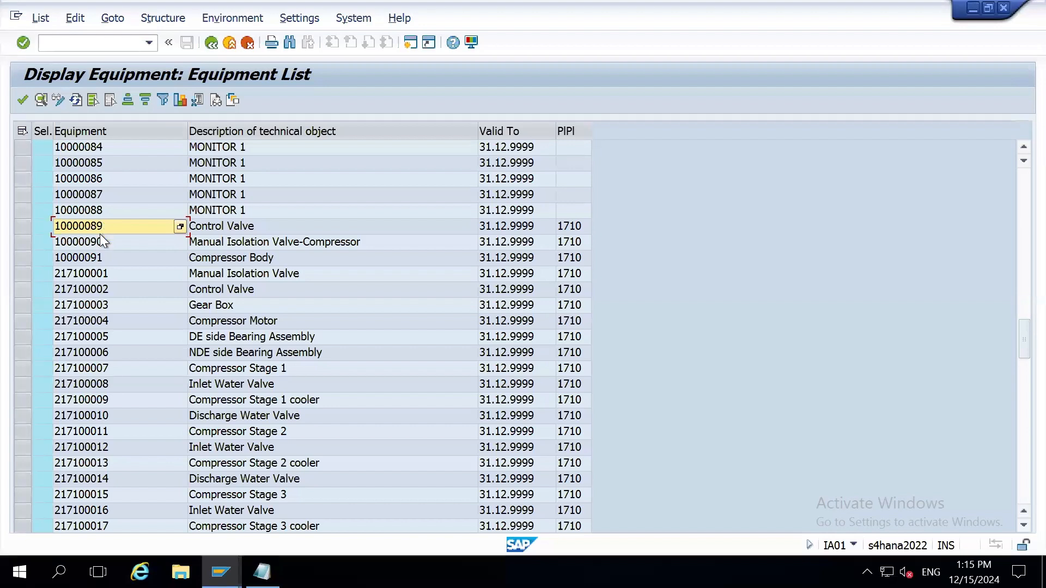
click(101, 236)
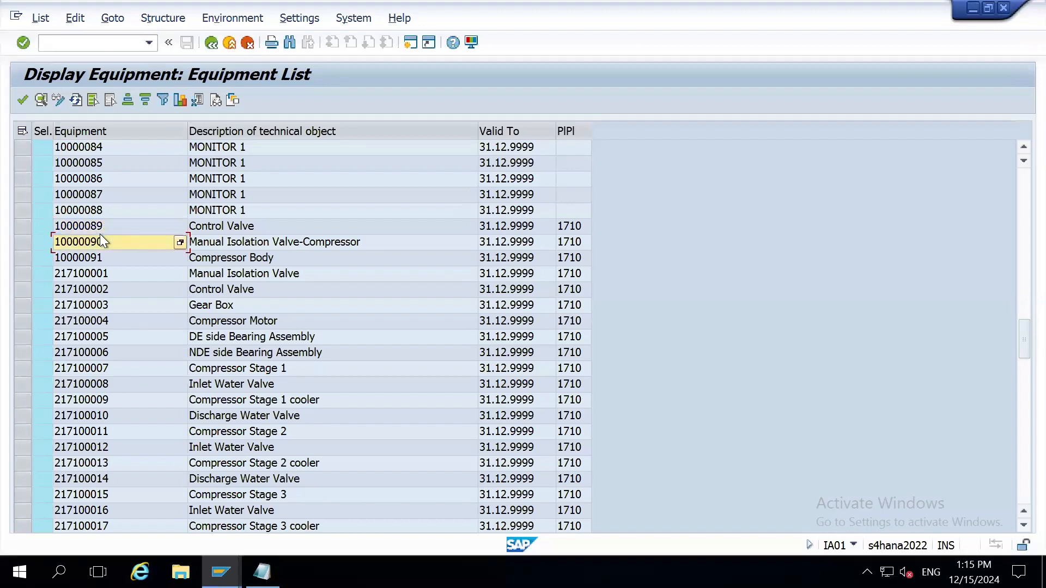
click(100, 236)
key(alt+Tab)
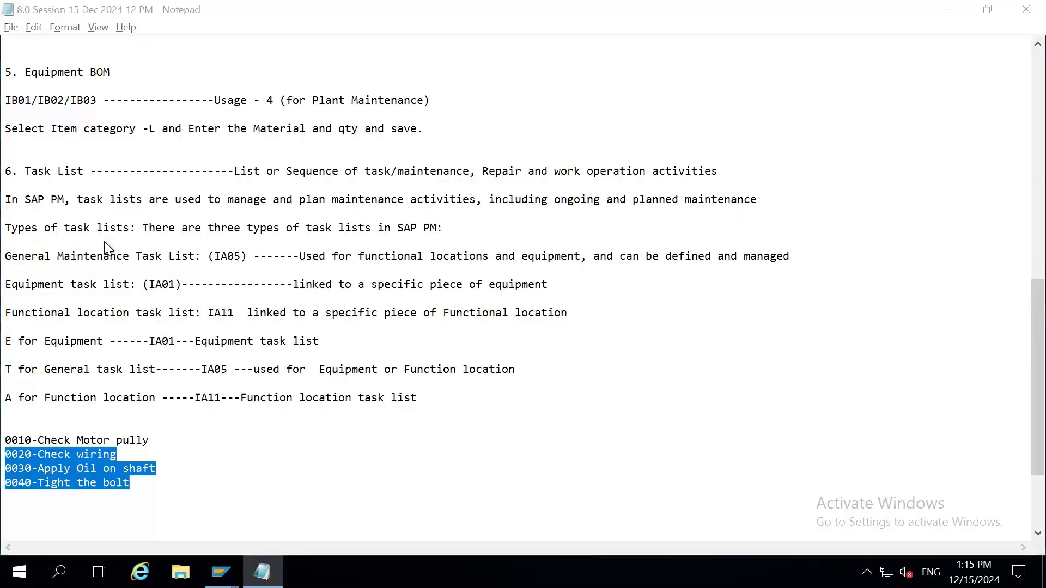
key(alt+Tab)
key(Tab)
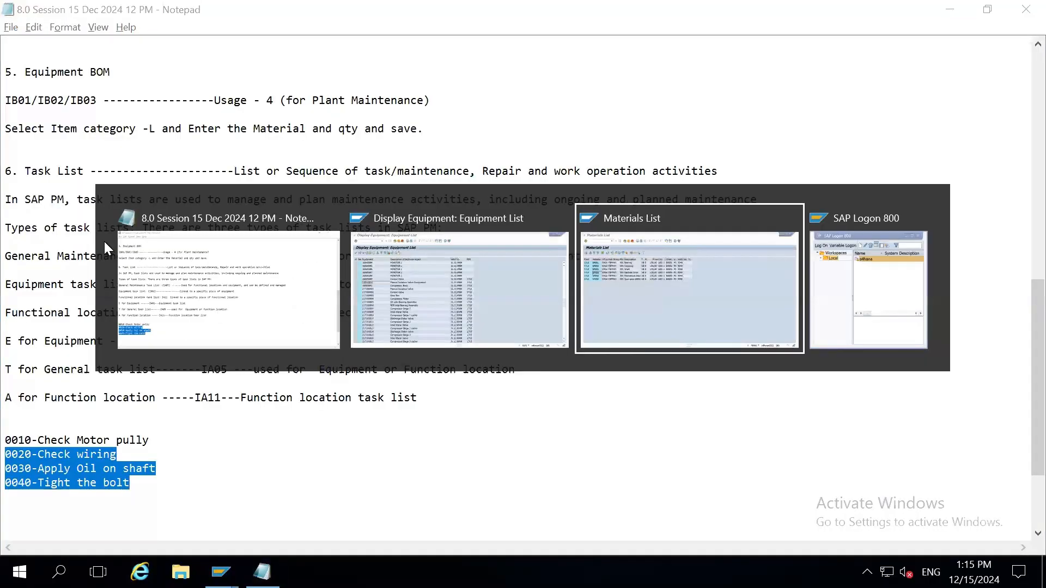
key(alt+Tab)
key(Tab)
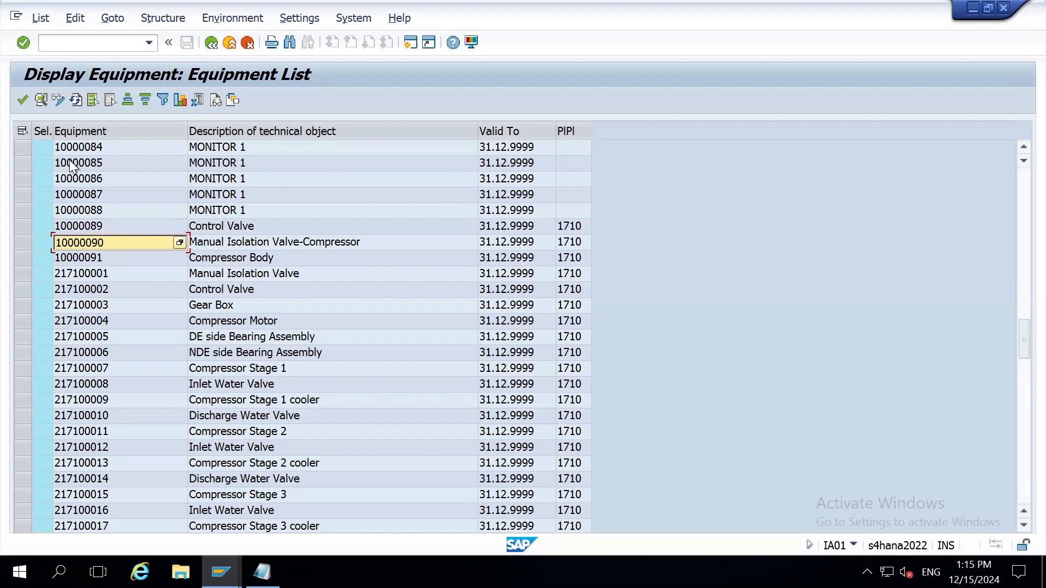
double_click(89, 241)
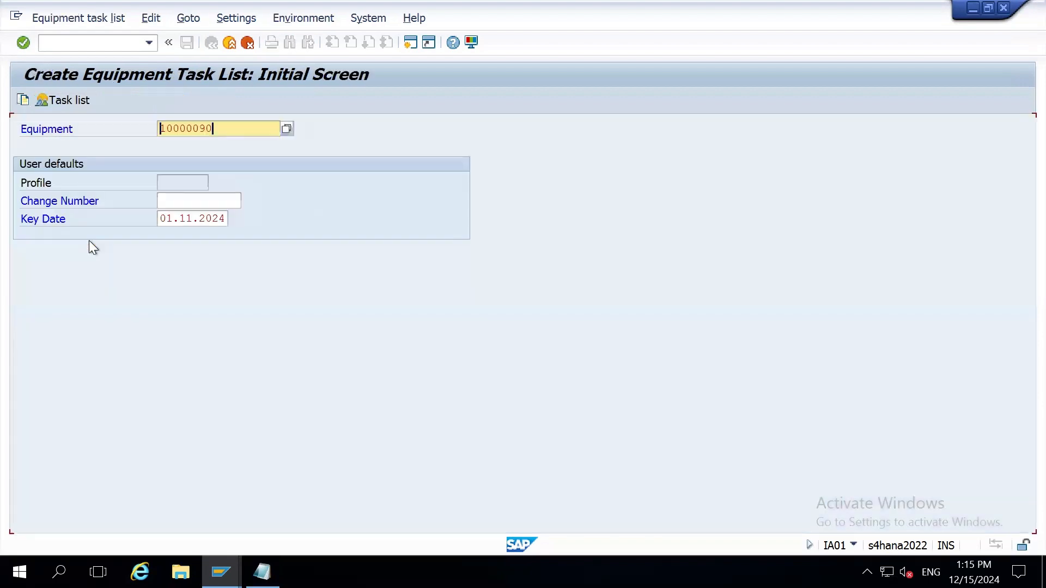
- Set the key date to 15.12.2024 and open the task list header for the chosen equipment
key(Return)
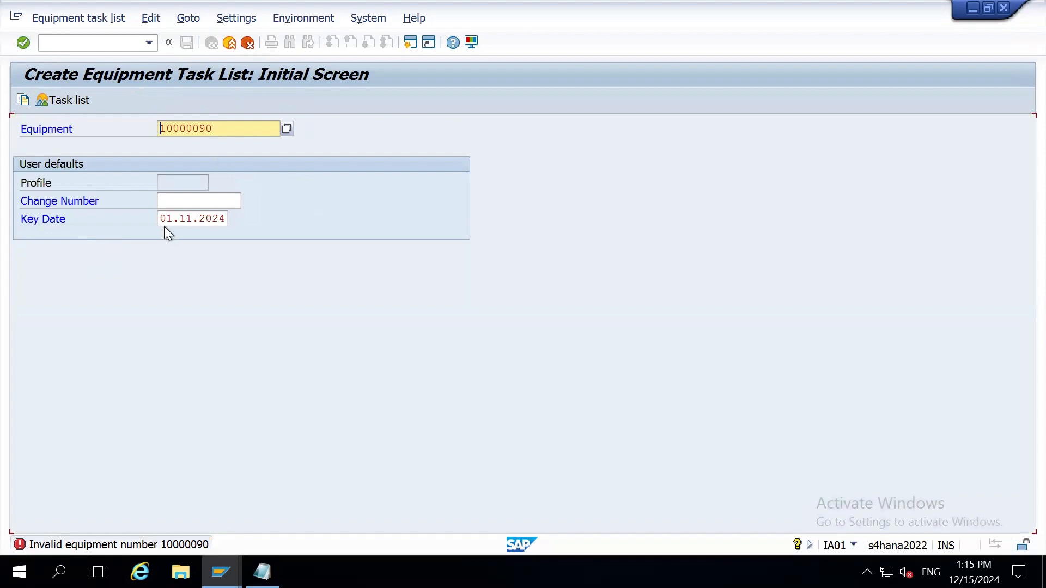
drag(164, 225, 240, 227)
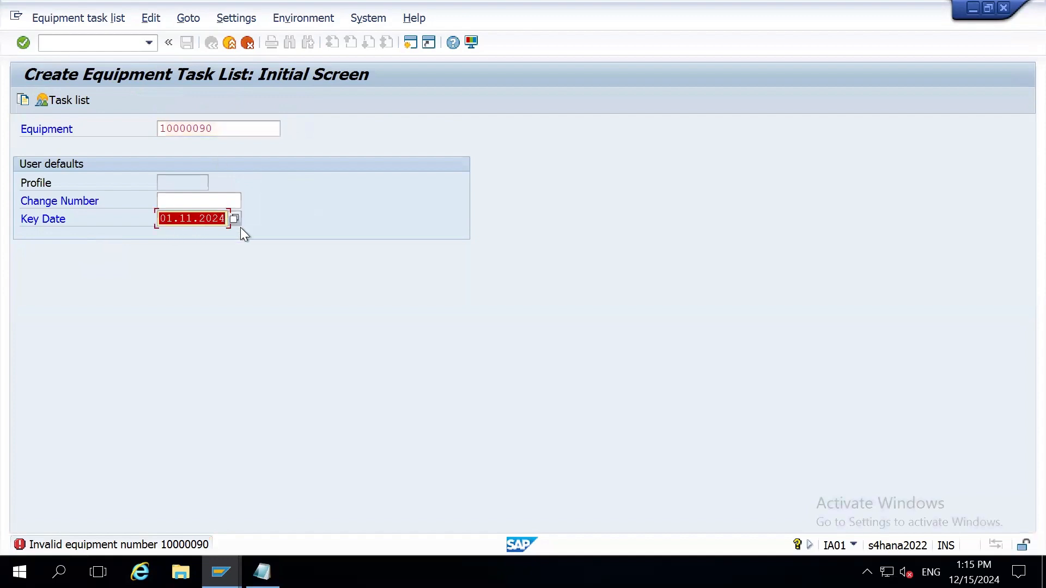
key(BackSpace)
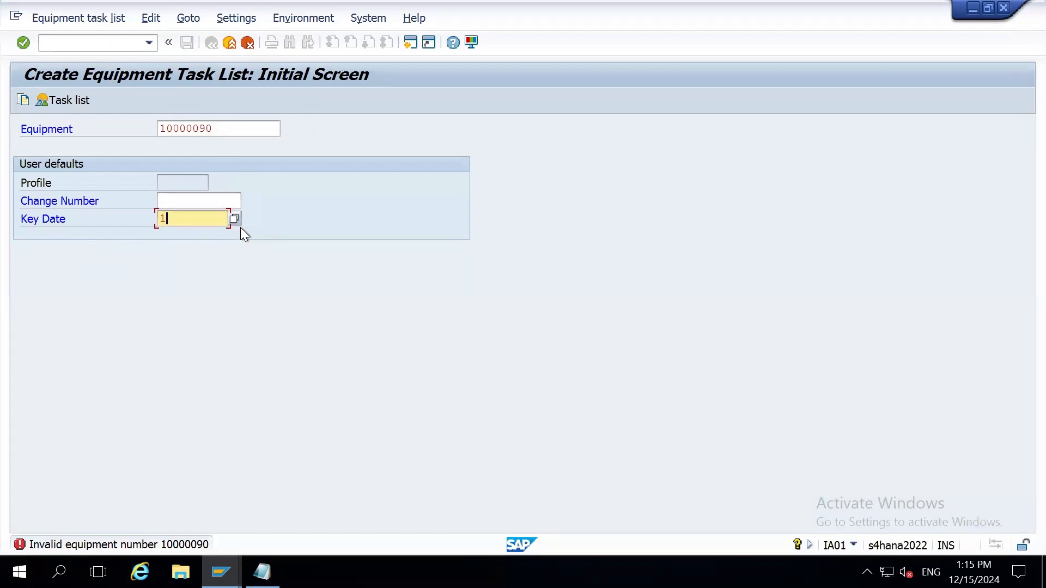
text(15.12.2024)
key(Return)
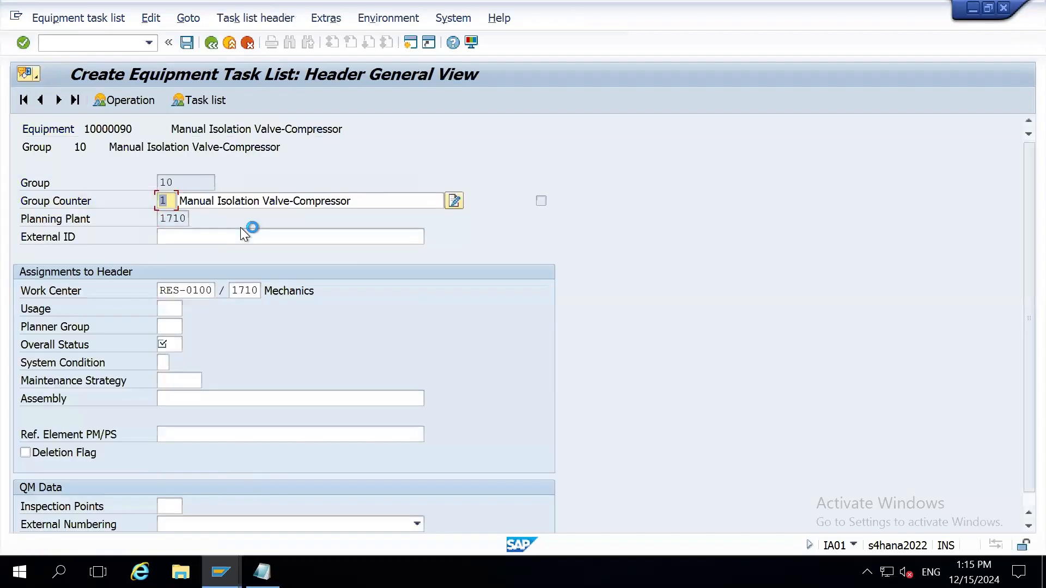
- Leave the task list header without filling it in and return to the initial screen
click(220, 43)
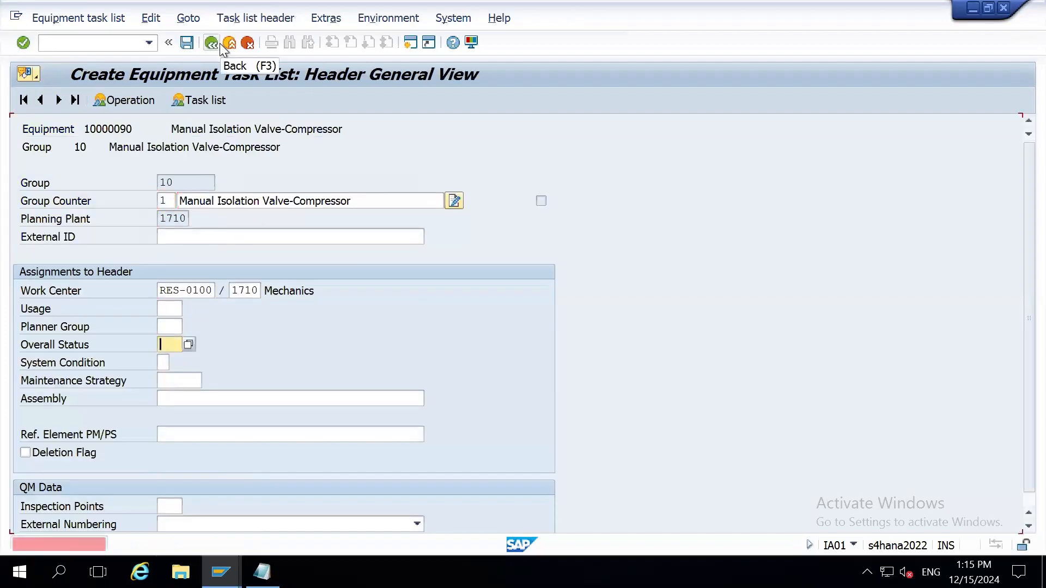
click(244, 46)
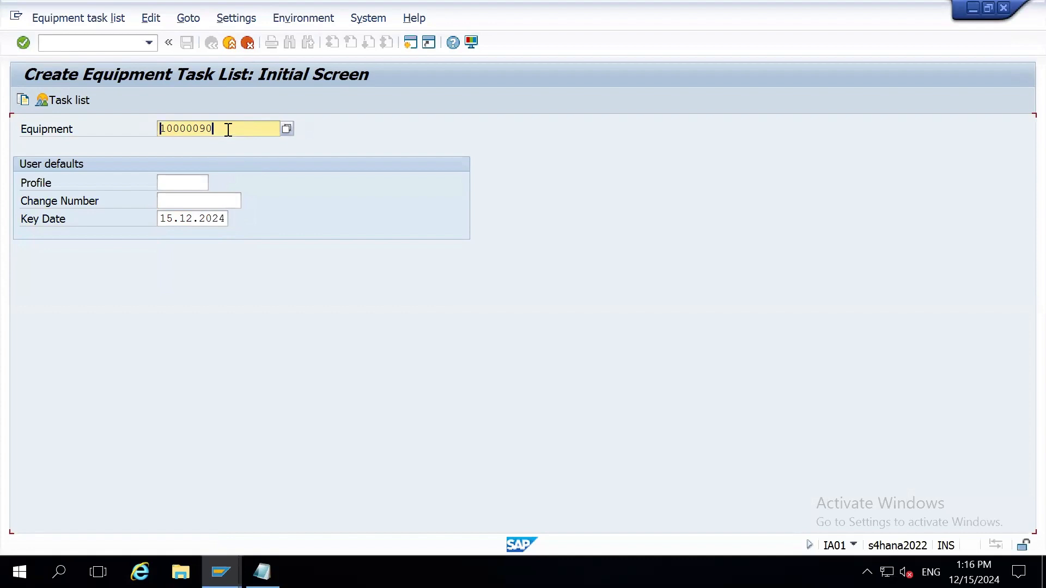
- Open the task list header for equipment 10000090 with key date 15.12.2024
double_click(190, 128)
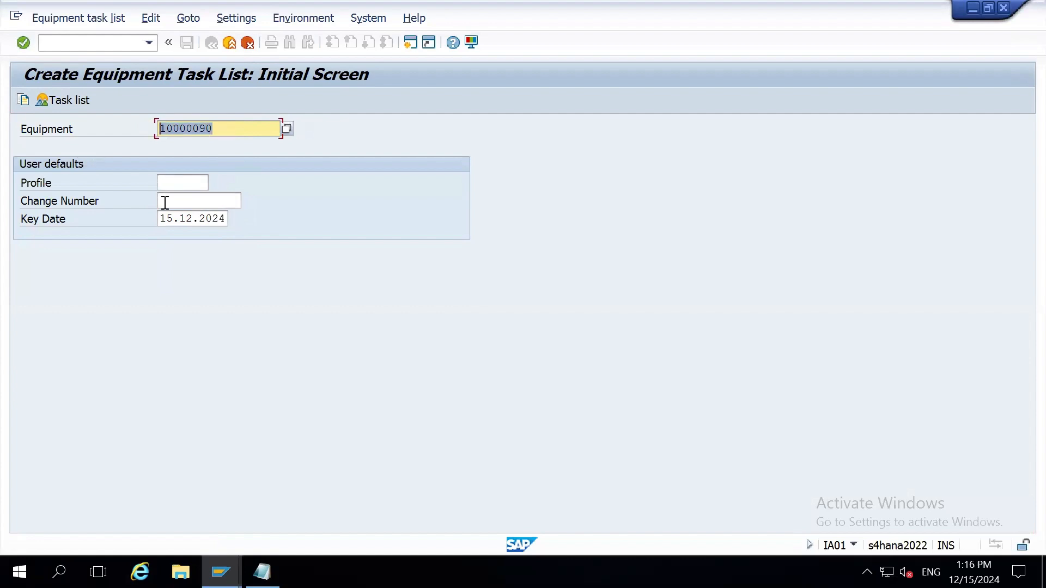
double_click(226, 221)
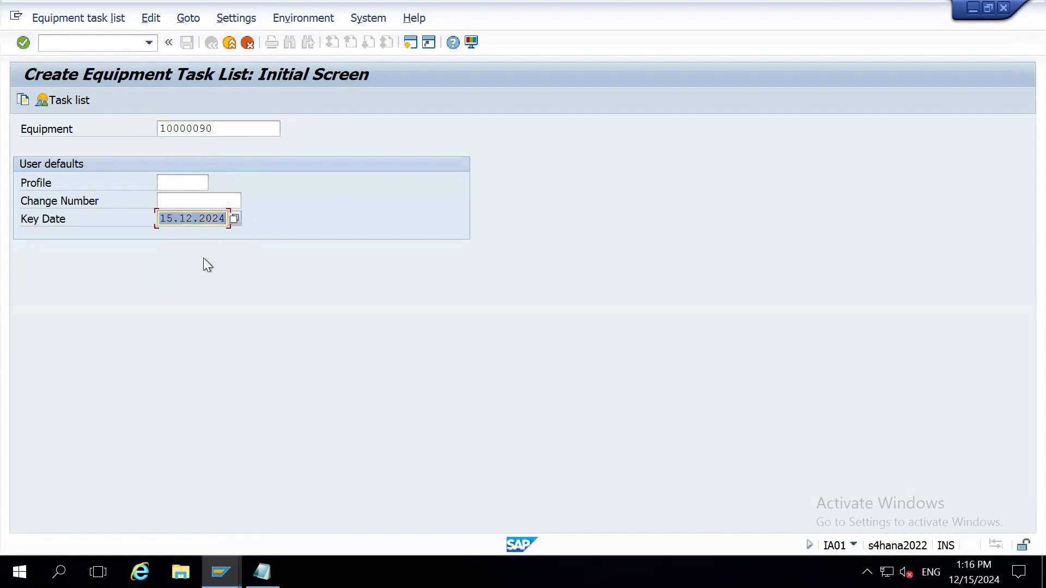
double_click(236, 129)
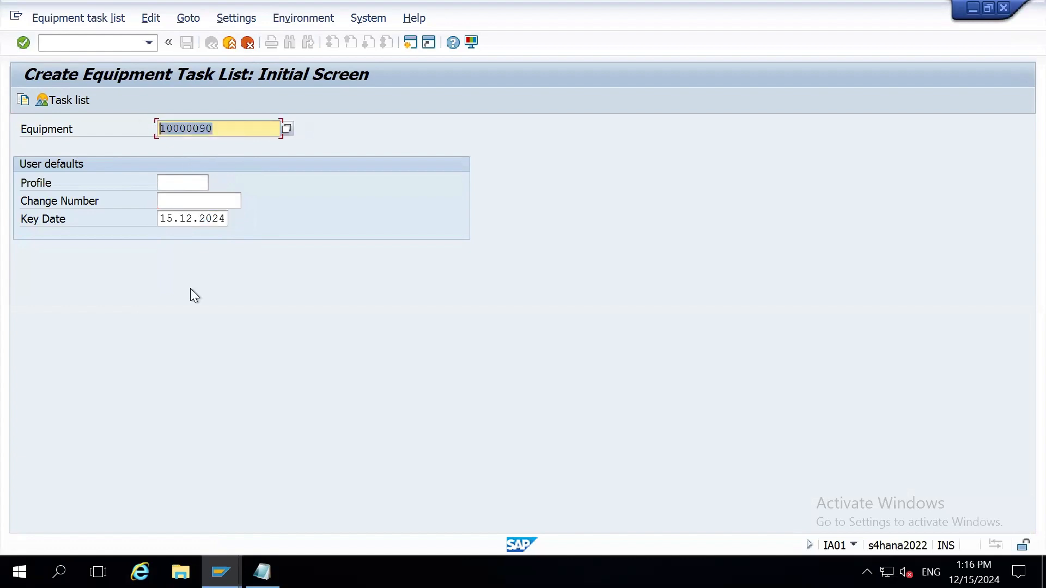
key(Return)
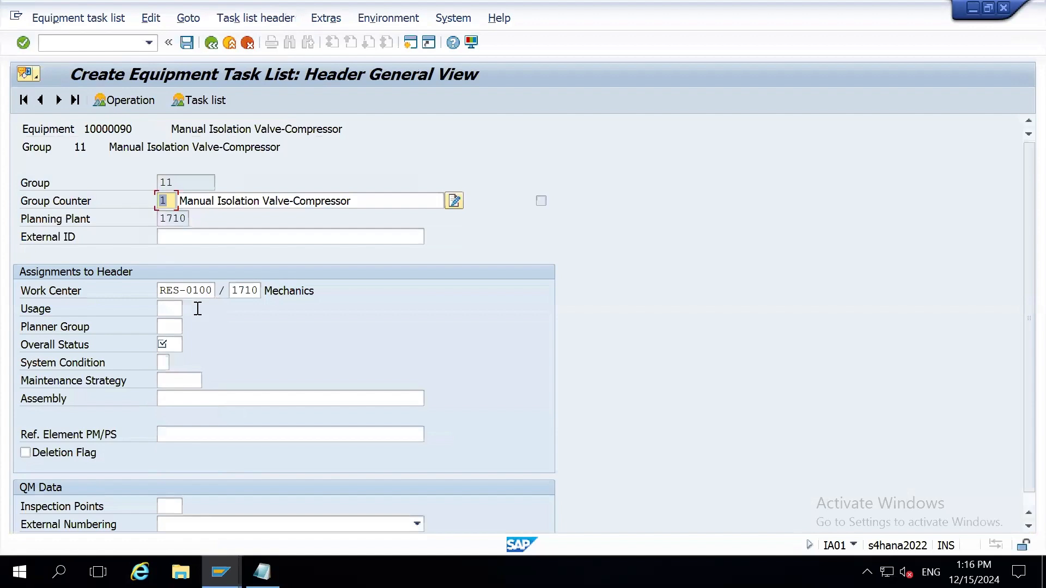
- Copy the group number from the task list header
click(176, 182)
key(shift+Home)
key(ctrl+y)
drag(30, 185, 77, 175)
key(ctrl+c)
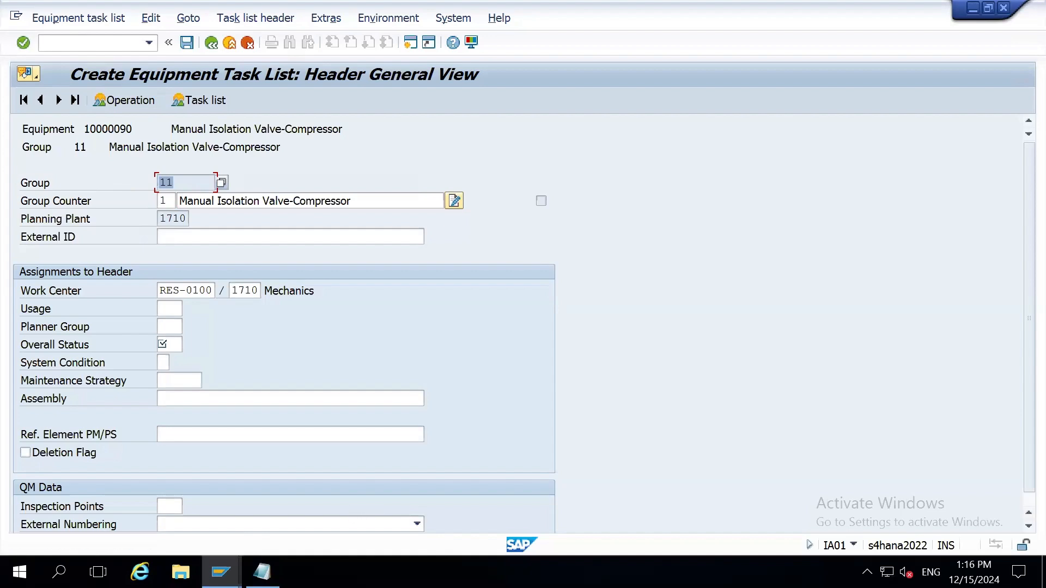
- Switch to the session notes in Notepad and add a dashed separator and the line "Group--11" above the 0010-Check Motor pully operation
click(261, 572)
click(125, 424)
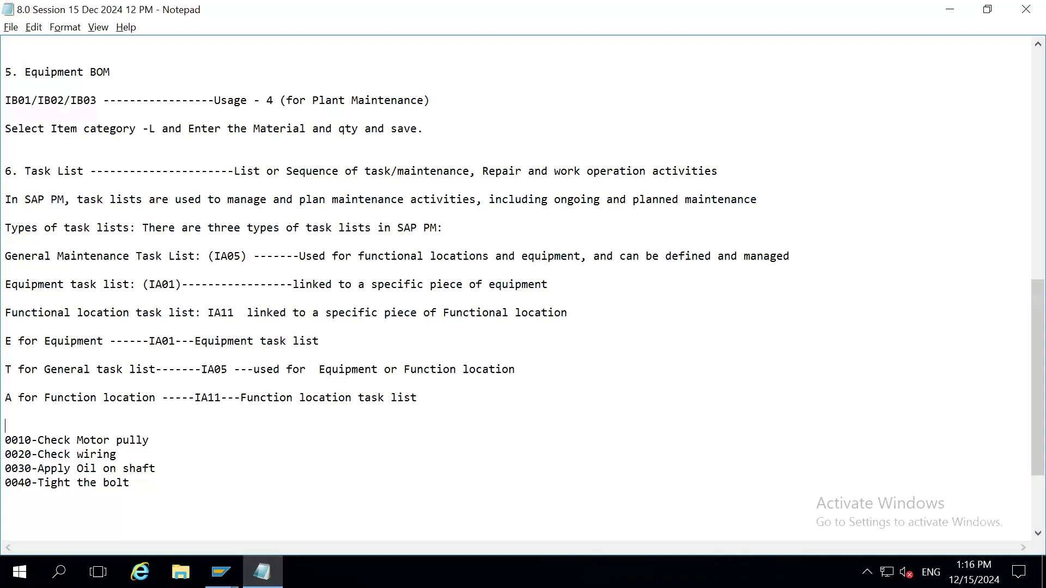
text(-----------------------------------)
key(Return)
key(Return)
key(Return)
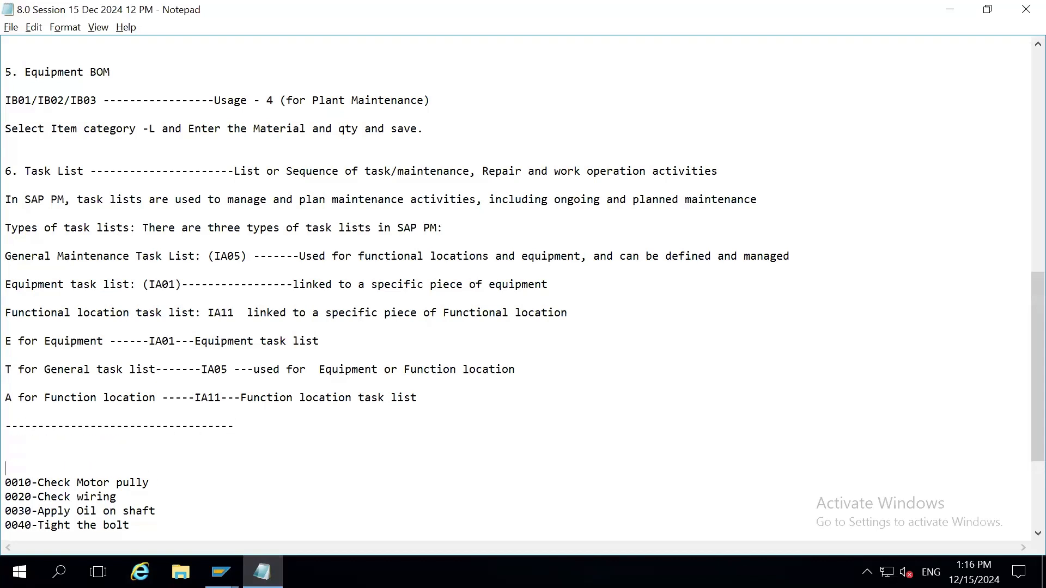
text(Group--11)
key(Return)
key(Return)
key(Return)
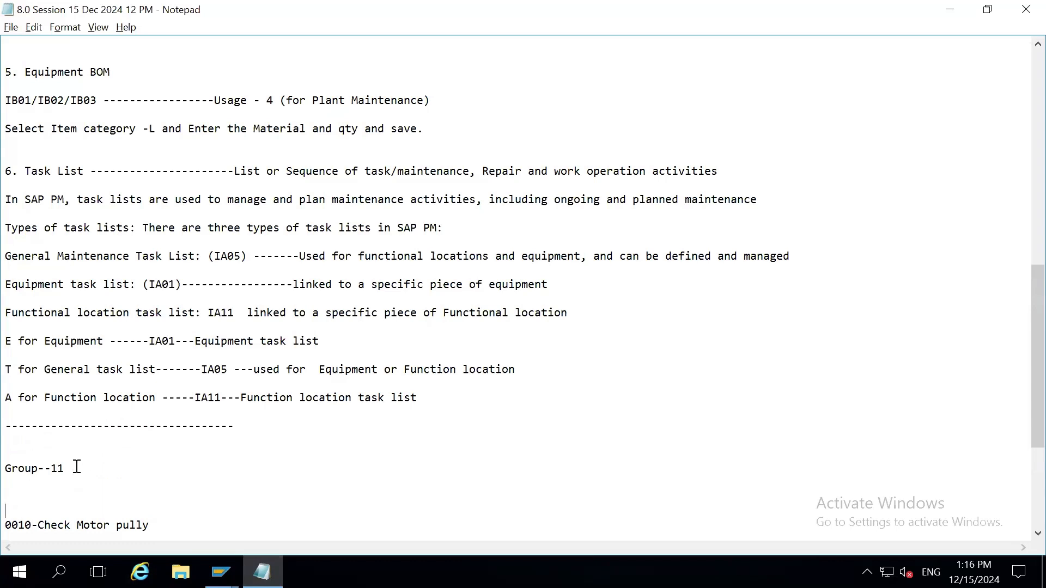
- Duplicate the line "E for Equipment ------IA01---Equipment task list" between the dashed separator and the Group--11 line
double_click(10, 468)
click(7, 338)
shift+click(296, 357)
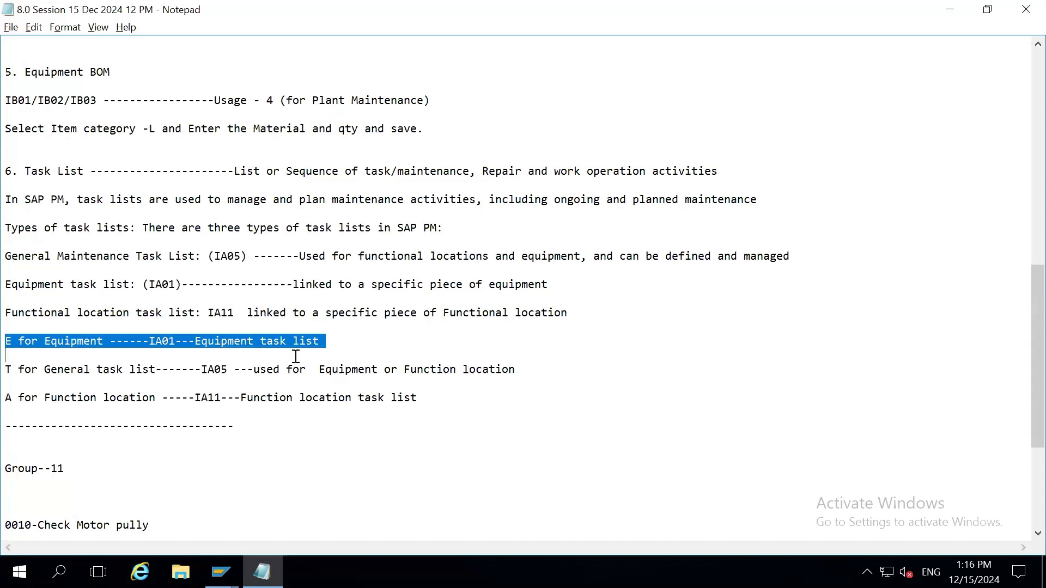
click(65, 454)
key(ctrl+v)
key(Delete)
key(Up)
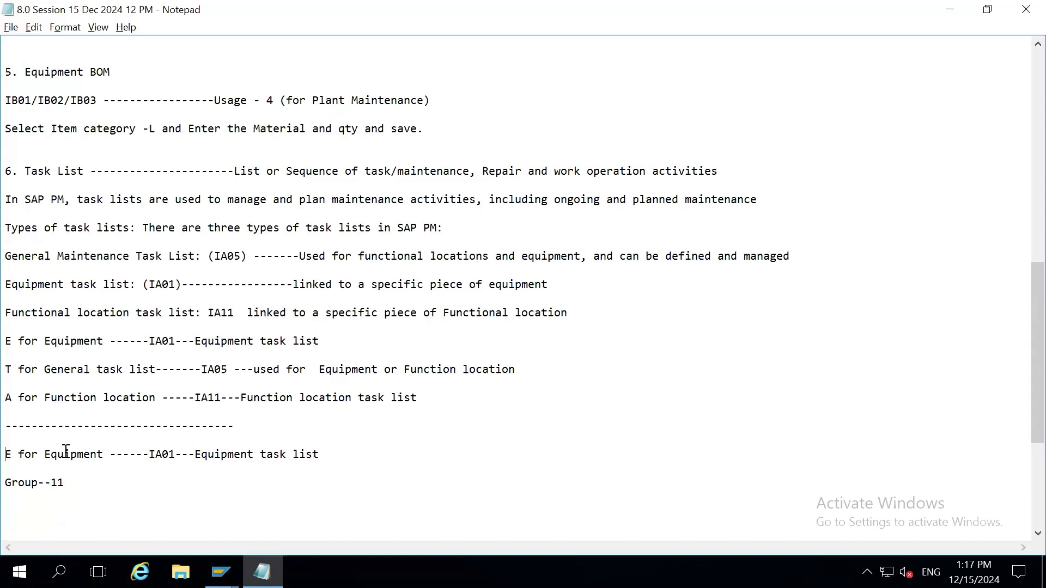
- Extend the Group--11 line with "and counter--1 next 2 next 3"
key(Down)
key(Down)
key(Down)
text(and Gcounter--1 next 2 next 3)
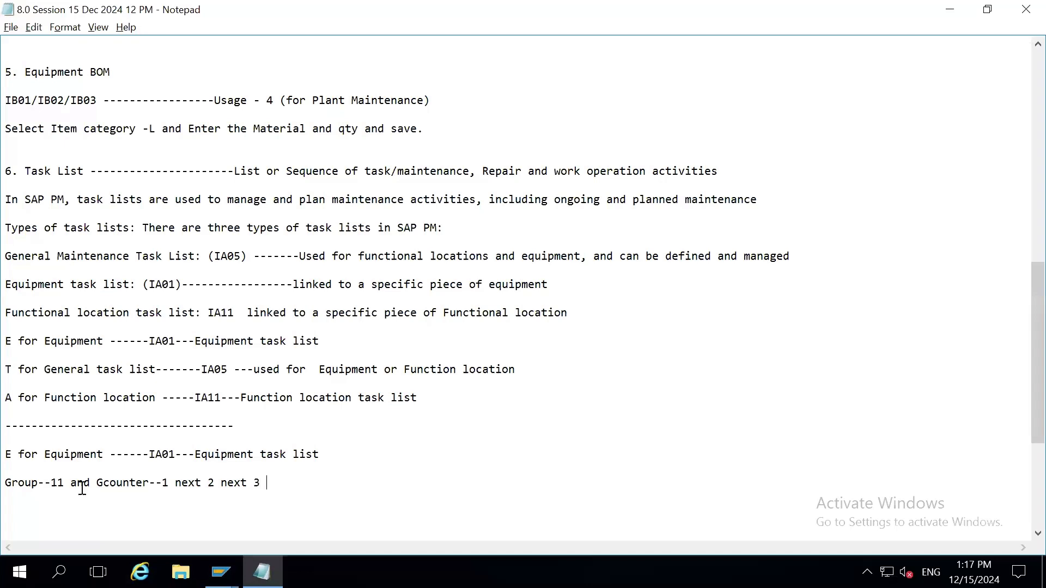
click(104, 484)
key(BackSpace)
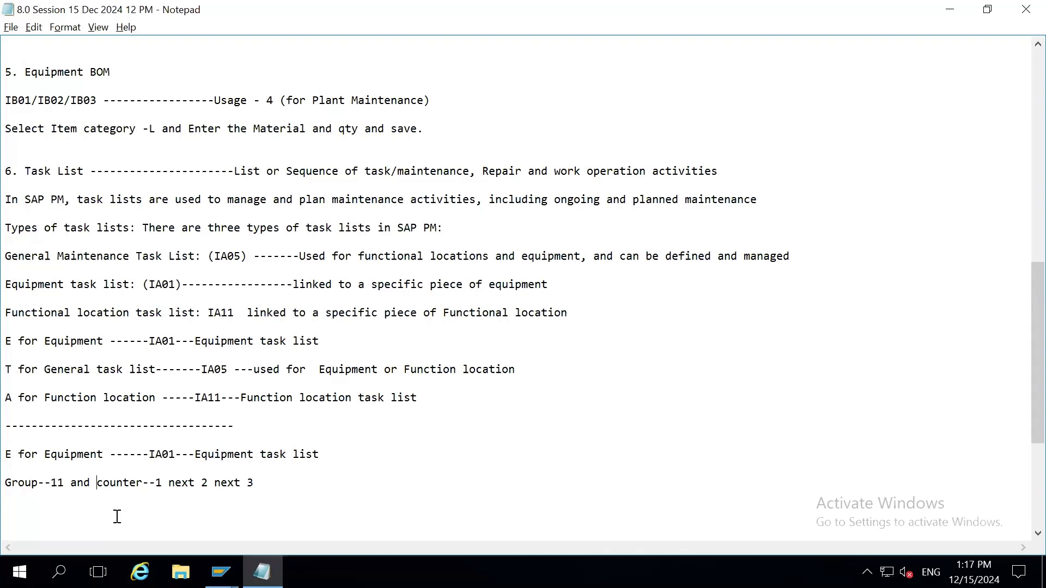
- Switch back to SAP and examine the header's description, planning plant and work center with its plant
key(alt+Tab)
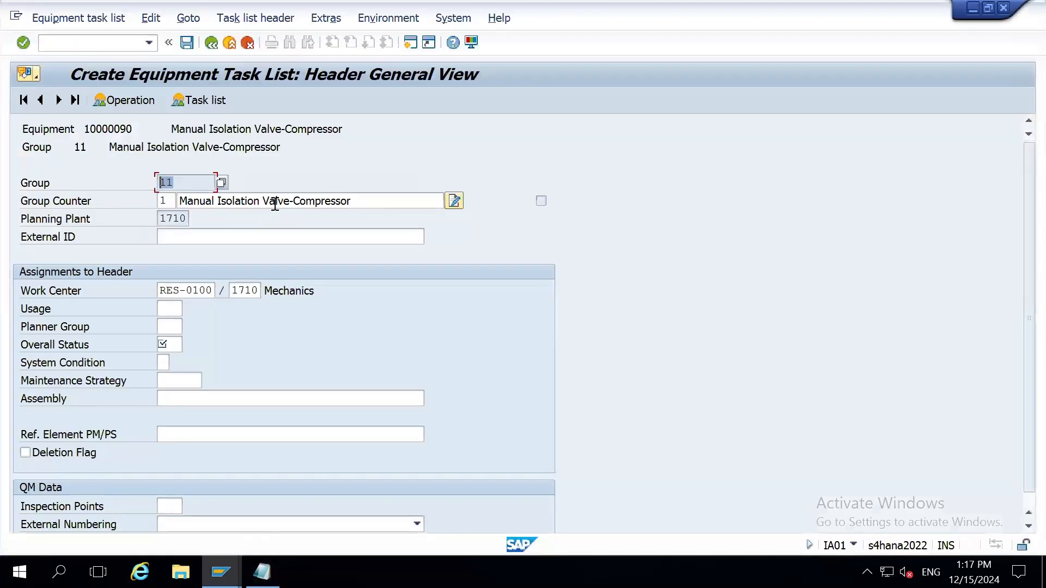
click(358, 201)
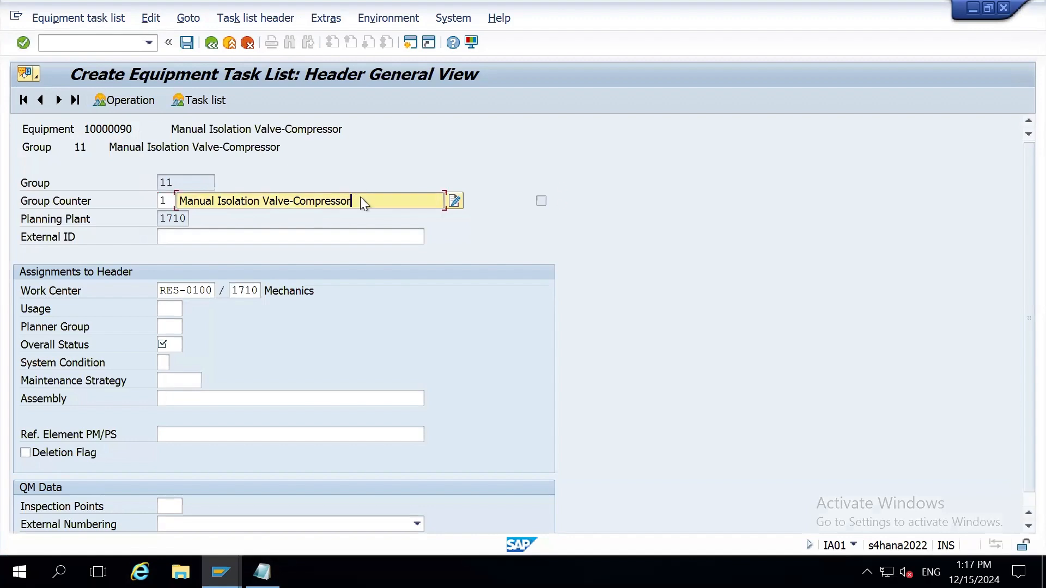
click(175, 220)
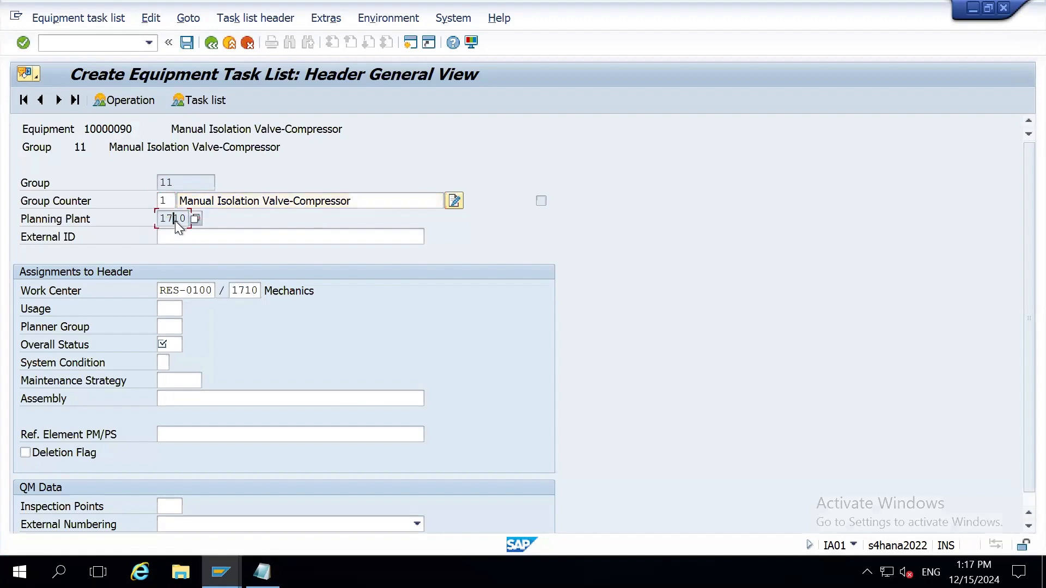
click(177, 293)
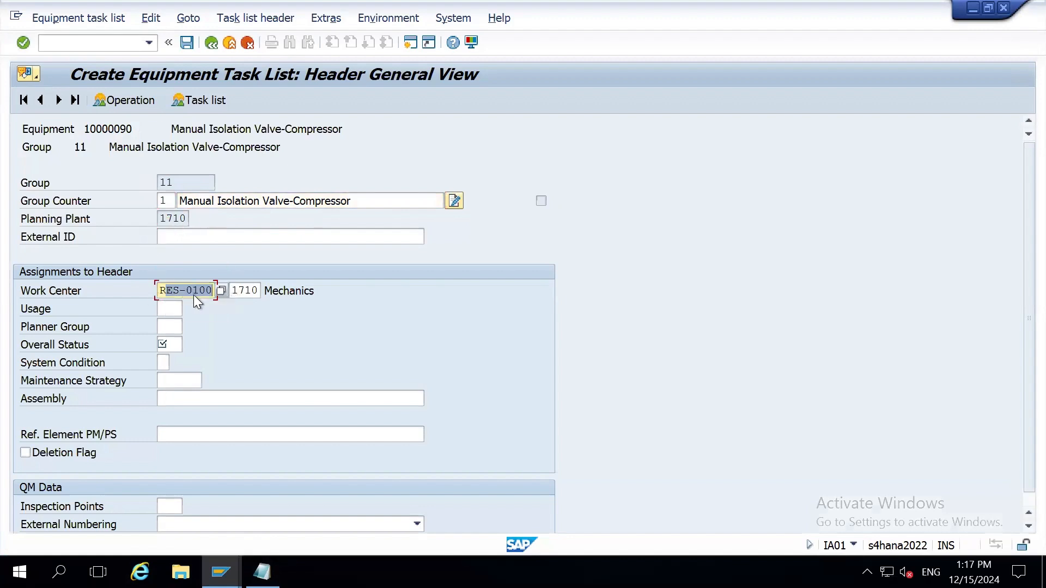
drag(161, 291, 238, 293)
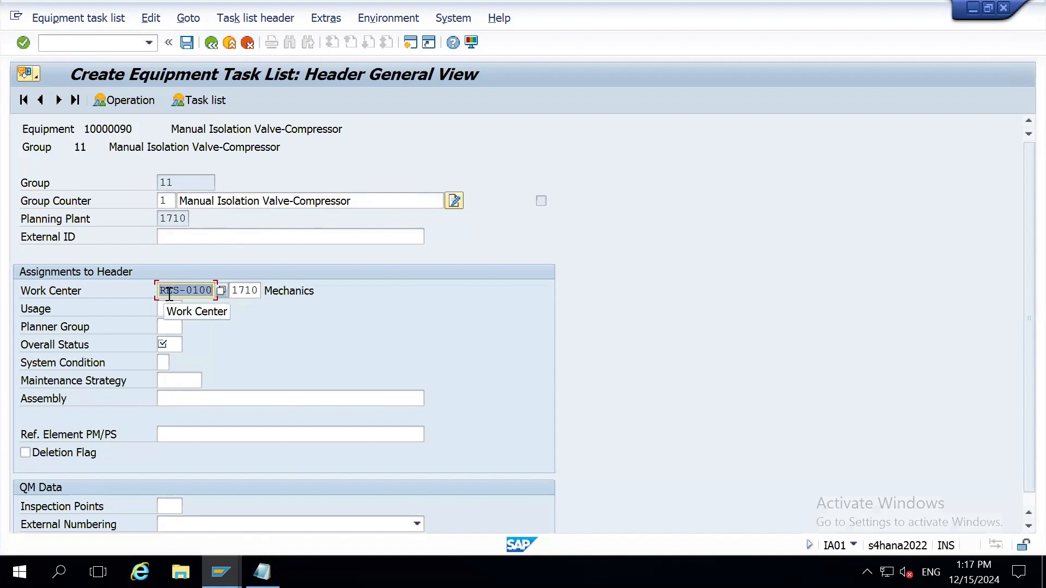
drag(166, 291, 229, 297)
click(239, 297)
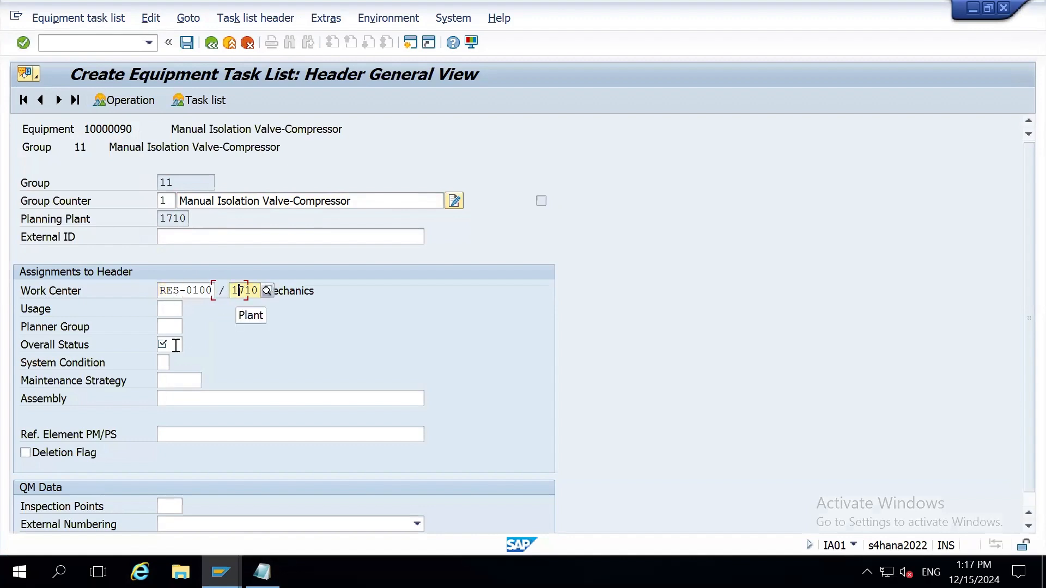
- Set the header's overall status to 4, Released (General)
click(173, 348)
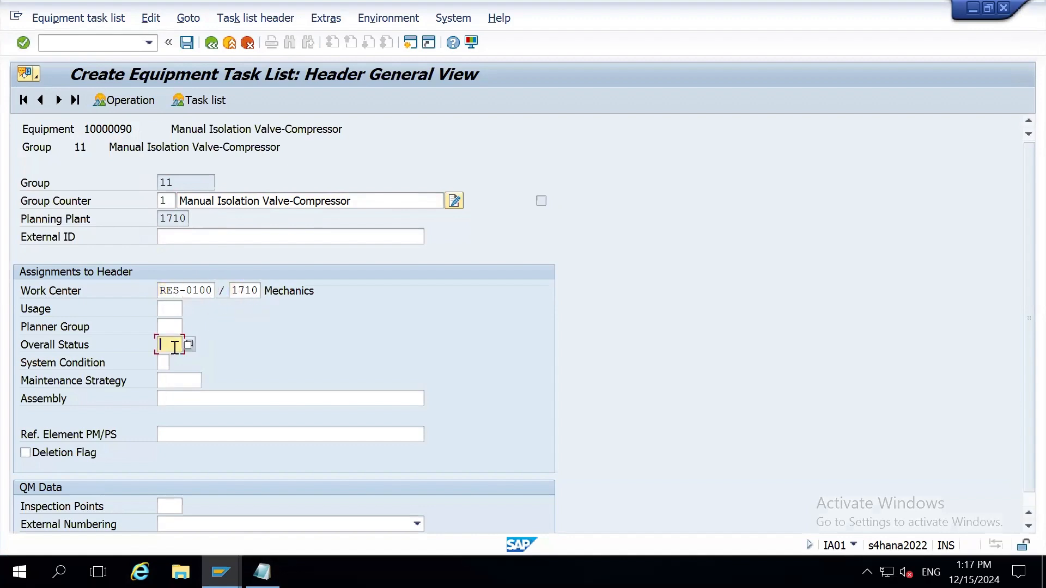
click(191, 345)
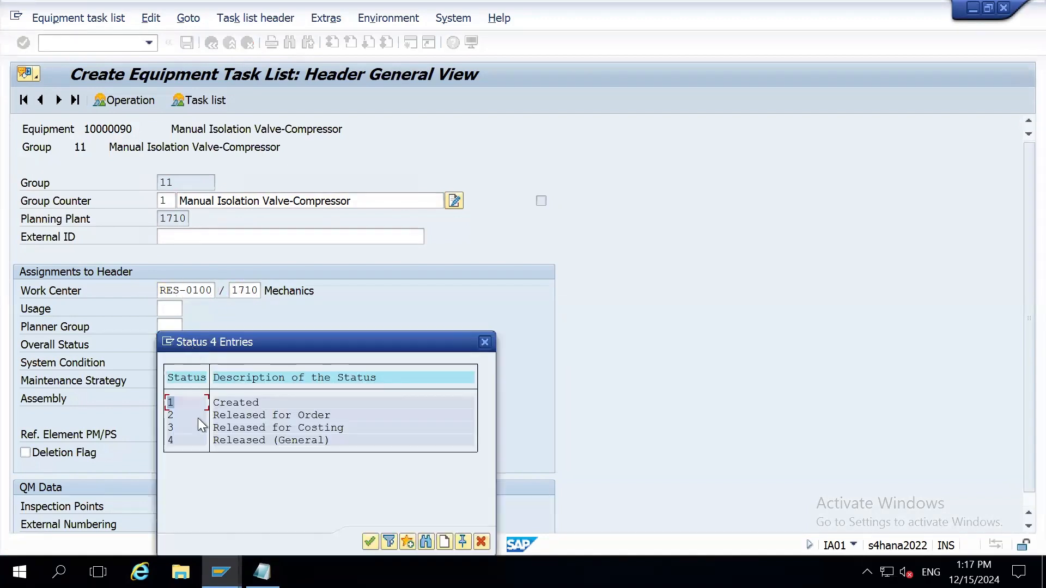
double_click(224, 440)
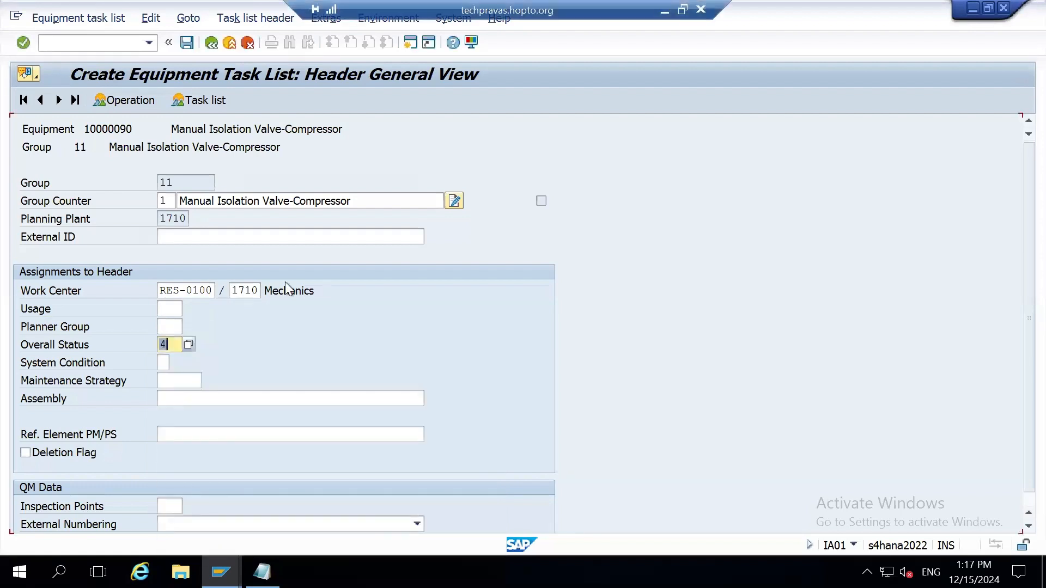
- Set the task list usage to 4, Plant Maintenance
click(170, 309)
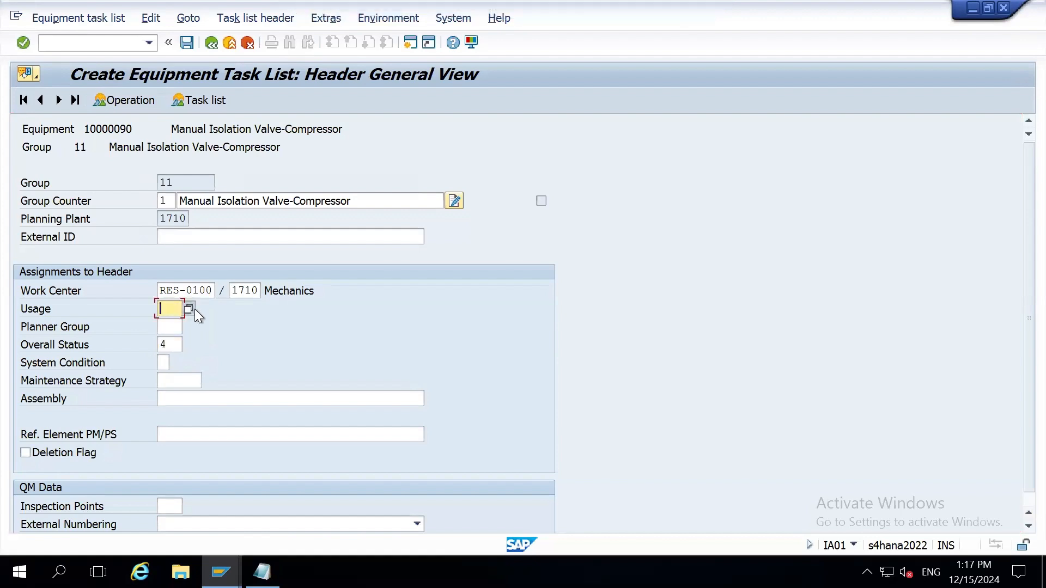
click(195, 309)
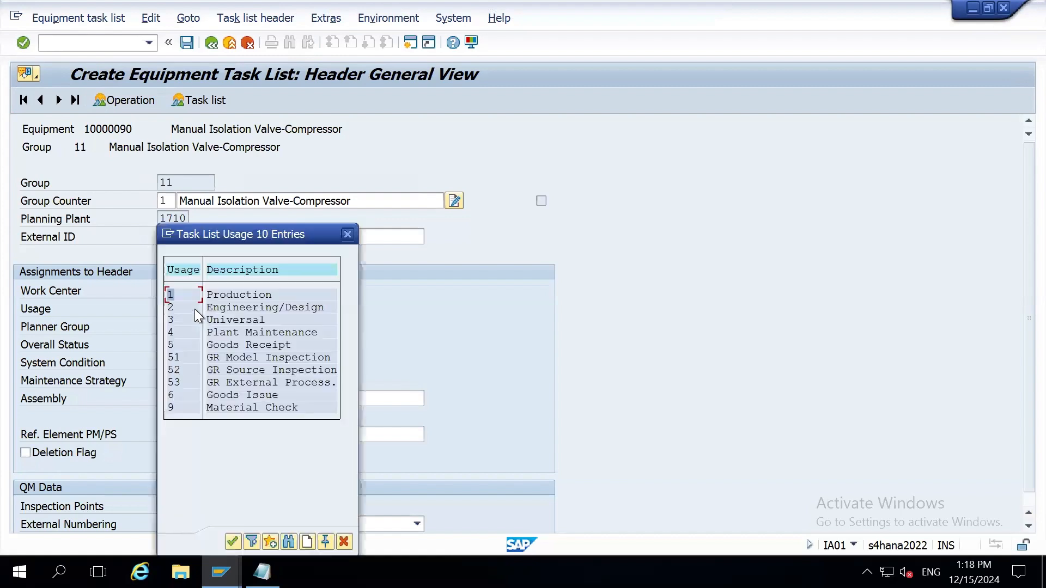
click(172, 331)
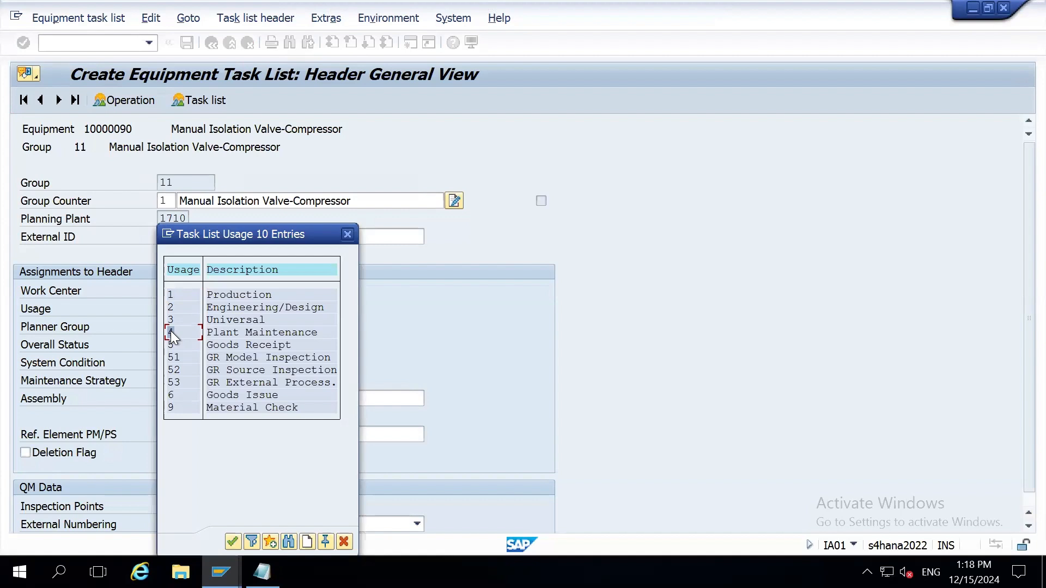
double_click(171, 332)
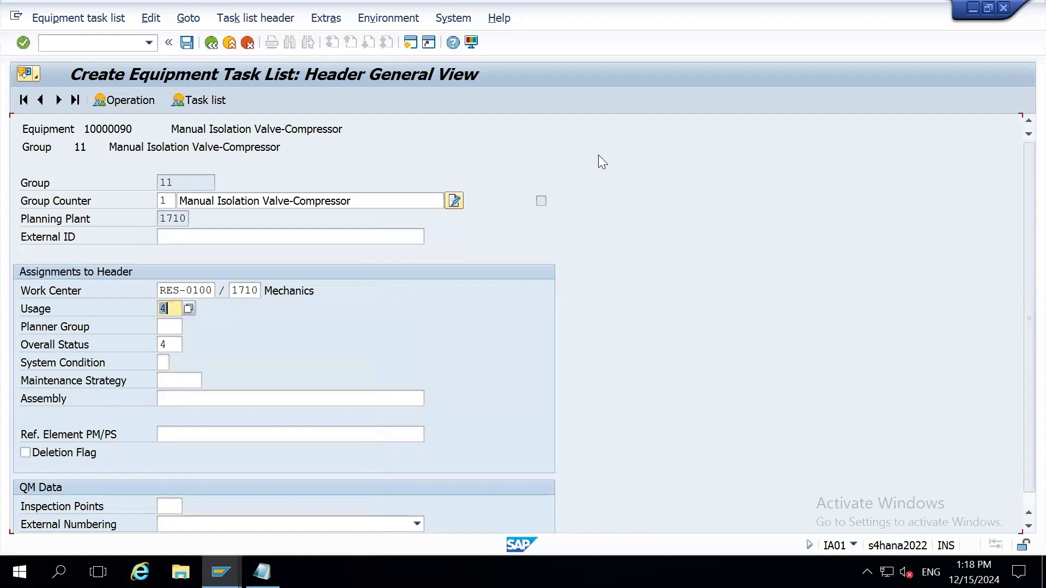
- Review the available task list usages once more, keeping 4, Plant Maintenance
click(161, 290)
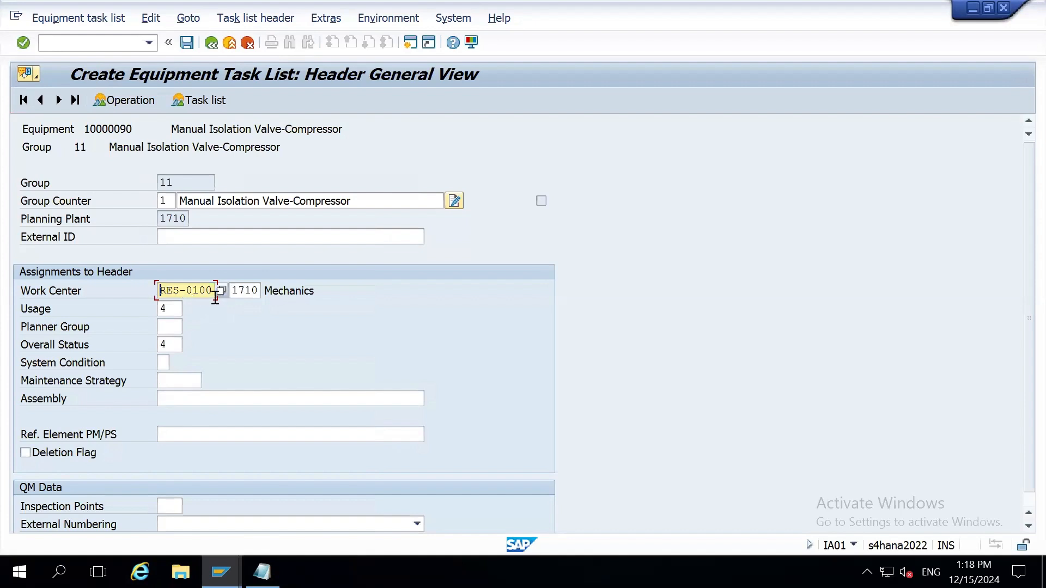
click(172, 308)
click(189, 309)
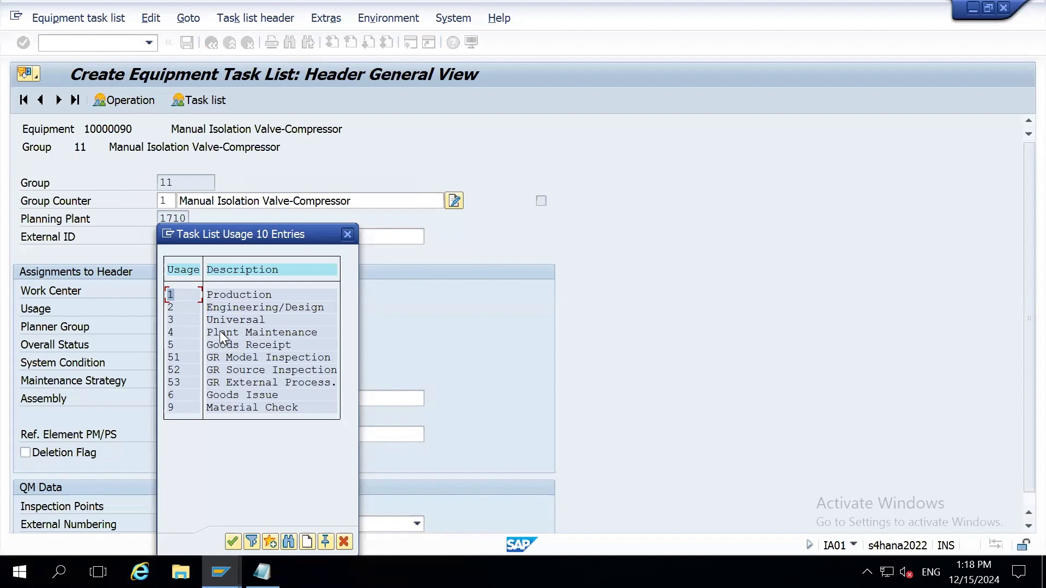
click(172, 334)
double_click(171, 330)
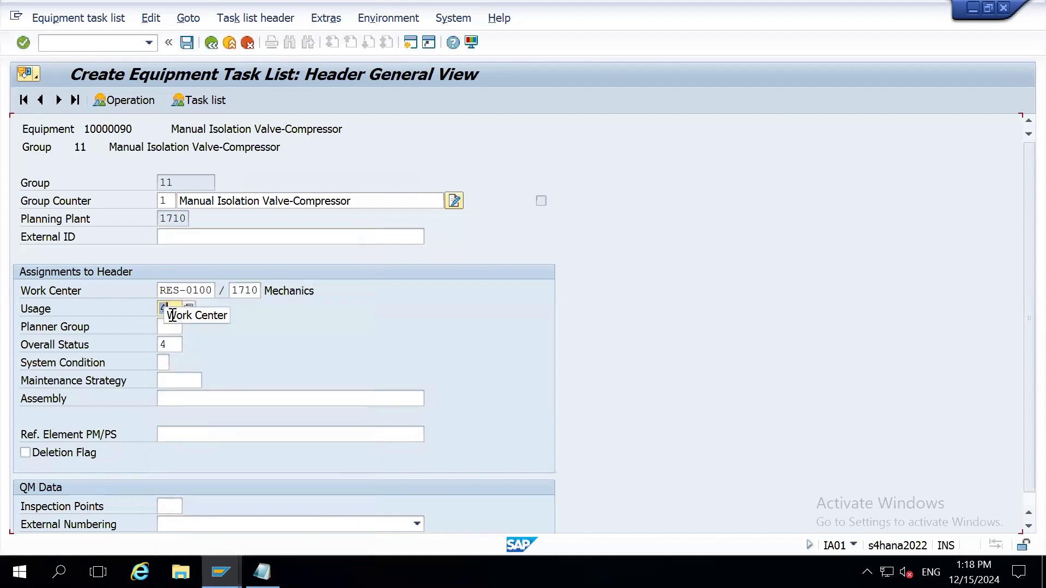
- Check the overall status and the work center assigned in the task list header
click(173, 341)
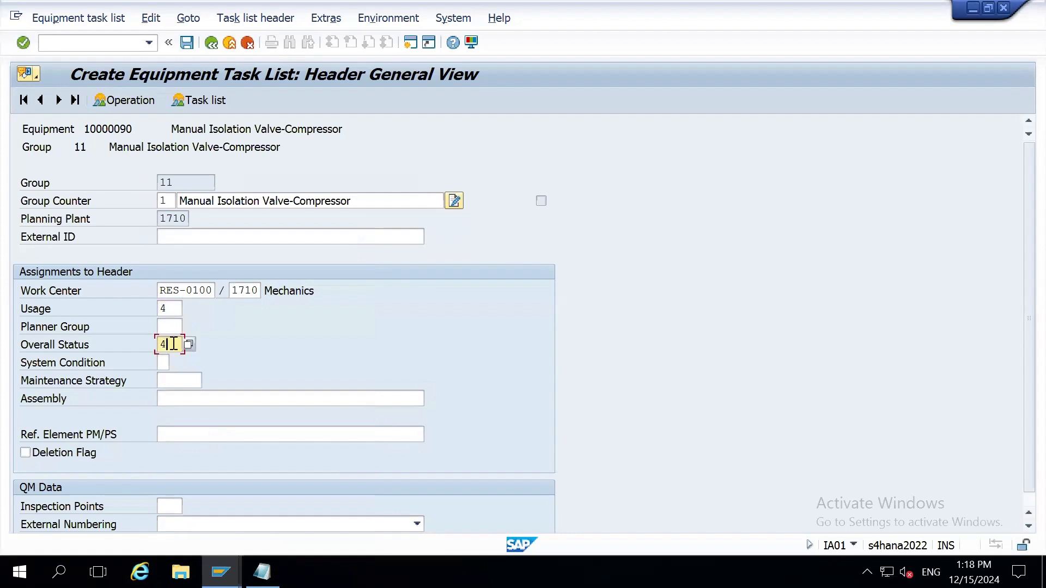
click(159, 294)
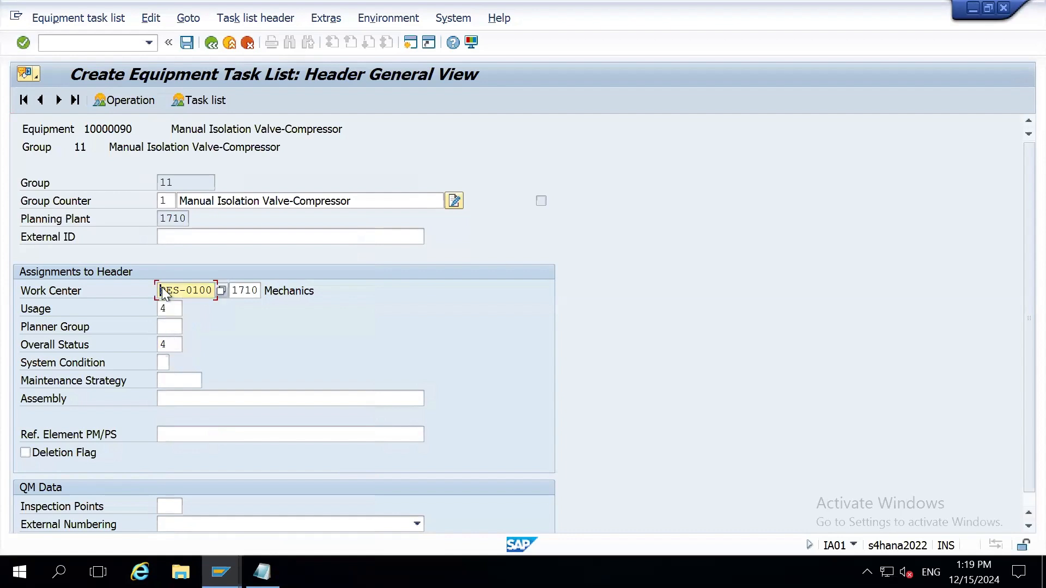
drag(163, 292, 227, 296)
drag(161, 292, 213, 291)
click(169, 291)
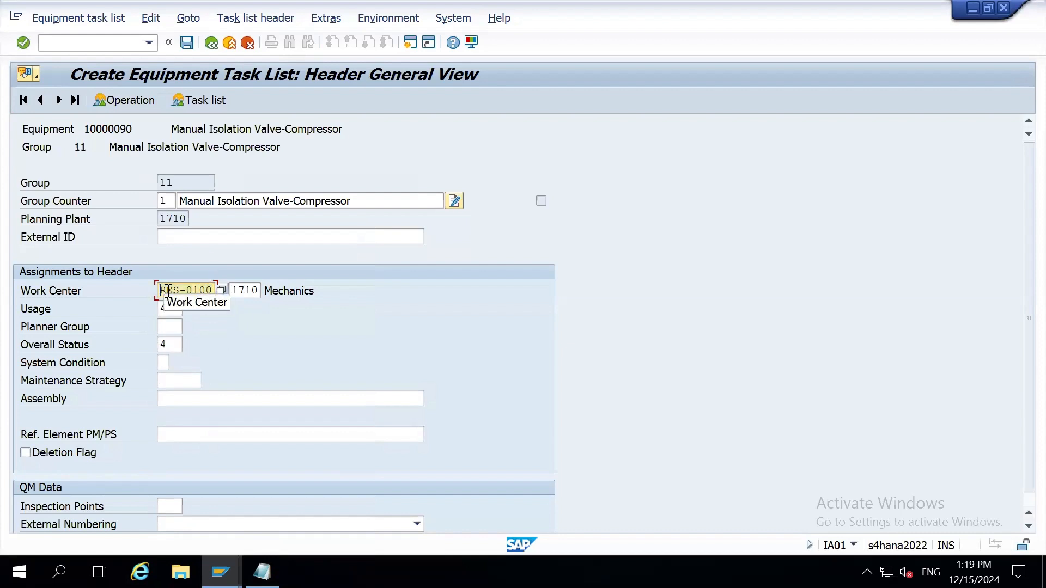
double_click(168, 291)
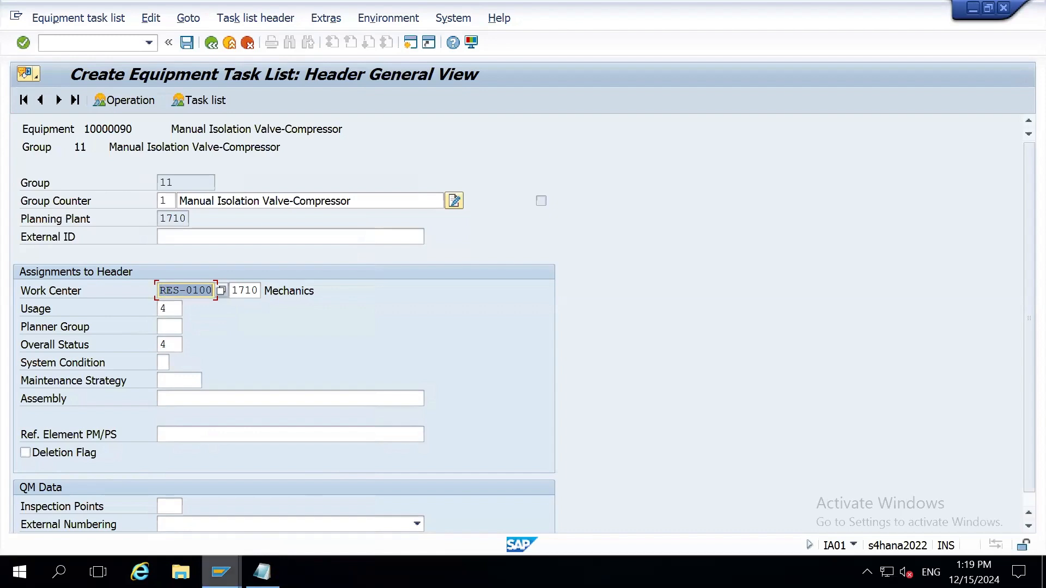
- Look up the reference practice work center in the Notepad session notes and return to the SAP task list header
click(262, 572)
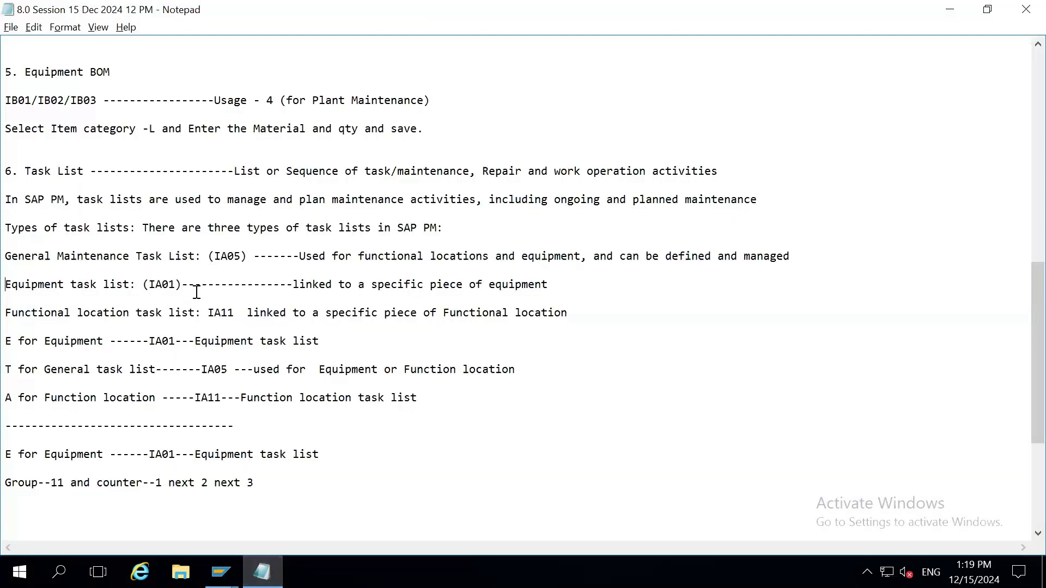
scroll(197, 293, up, 6)
scroll(196, 293, up, 1)
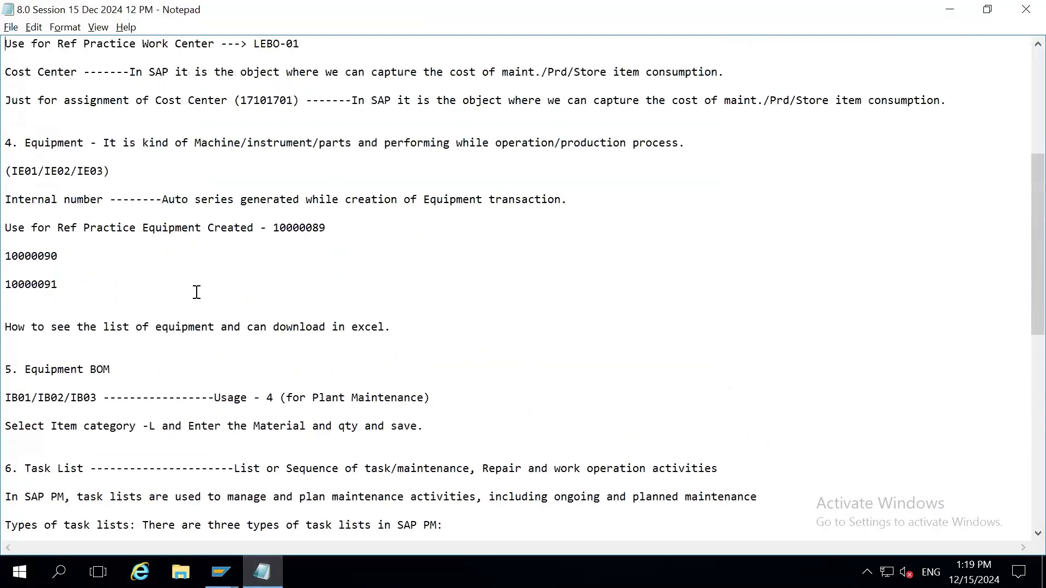
key(Up)
key(Up)
key(Up)
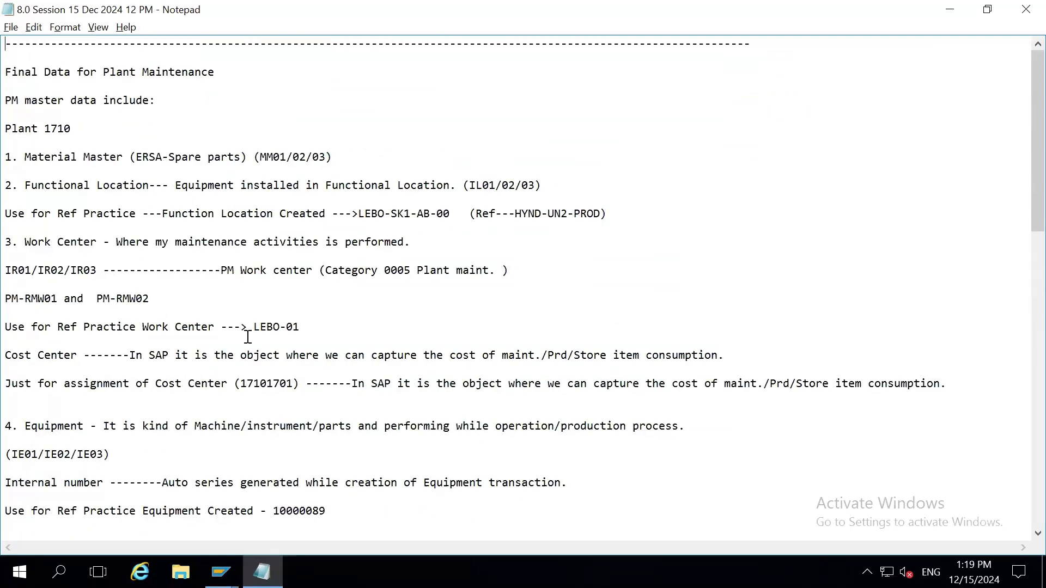
drag(254, 326, 299, 327)
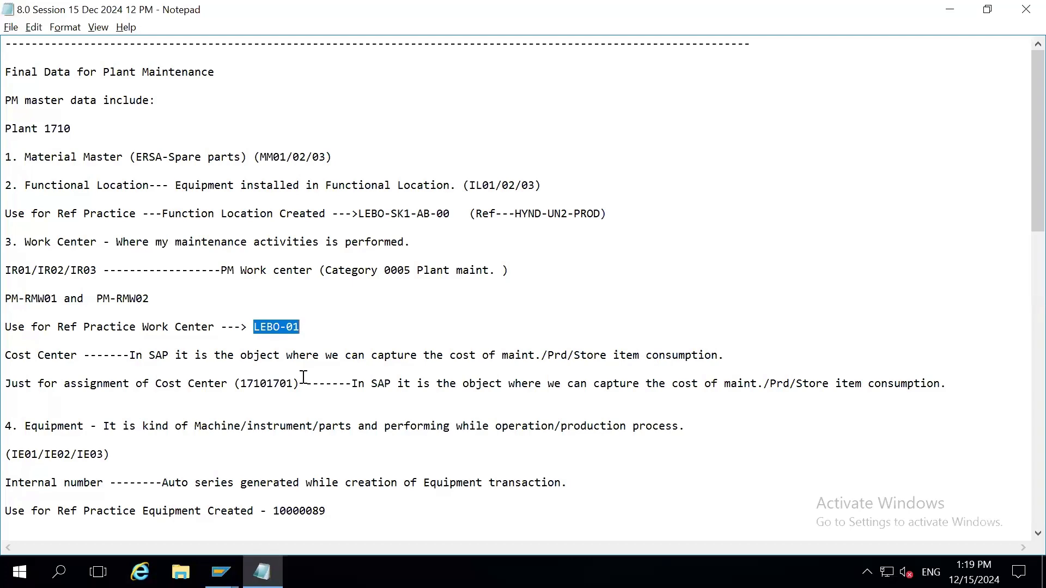
key(alt+Tab)
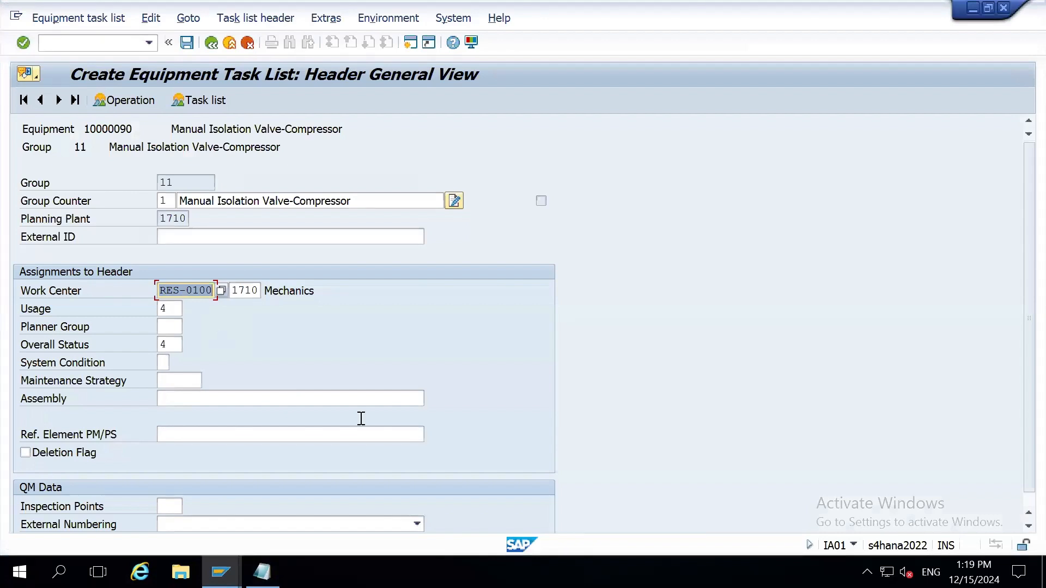
scroll(1008, 289, down, 1)
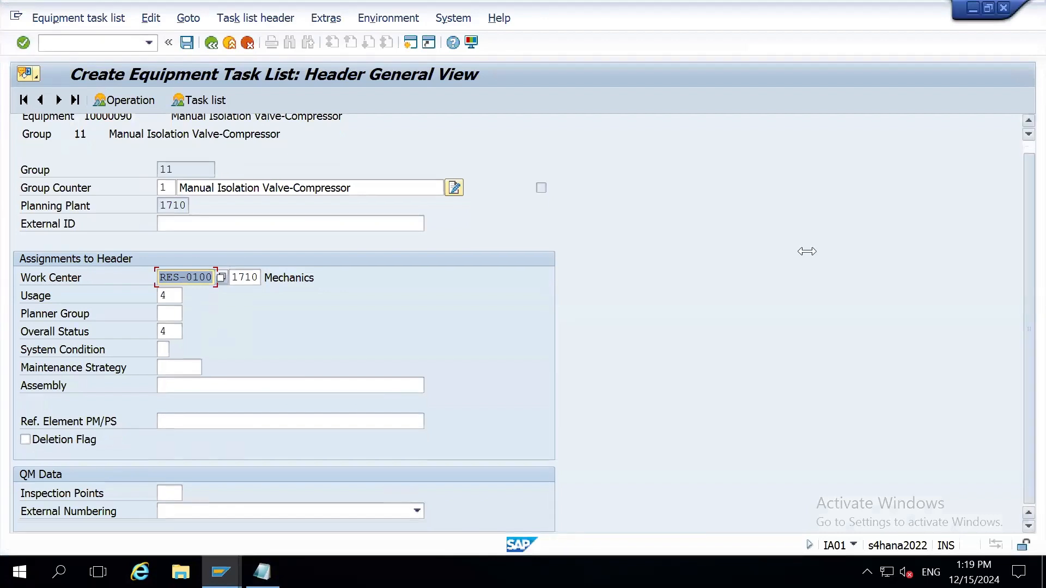
scroll(806, 252, up, 1)
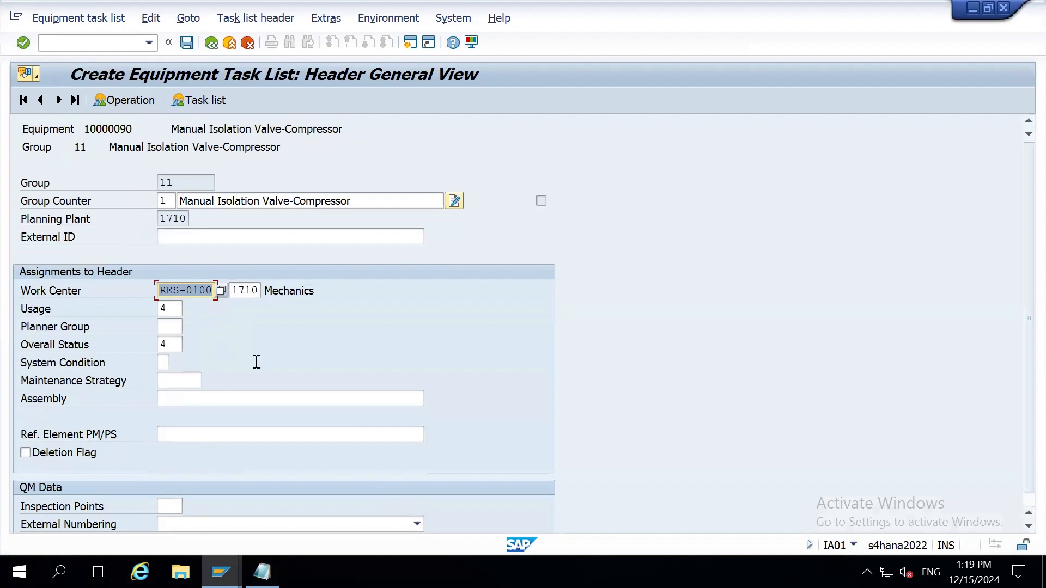
- Validate the header entries and open the operation overview for group 11, counter 1, after checking the task list overview
key(Return)
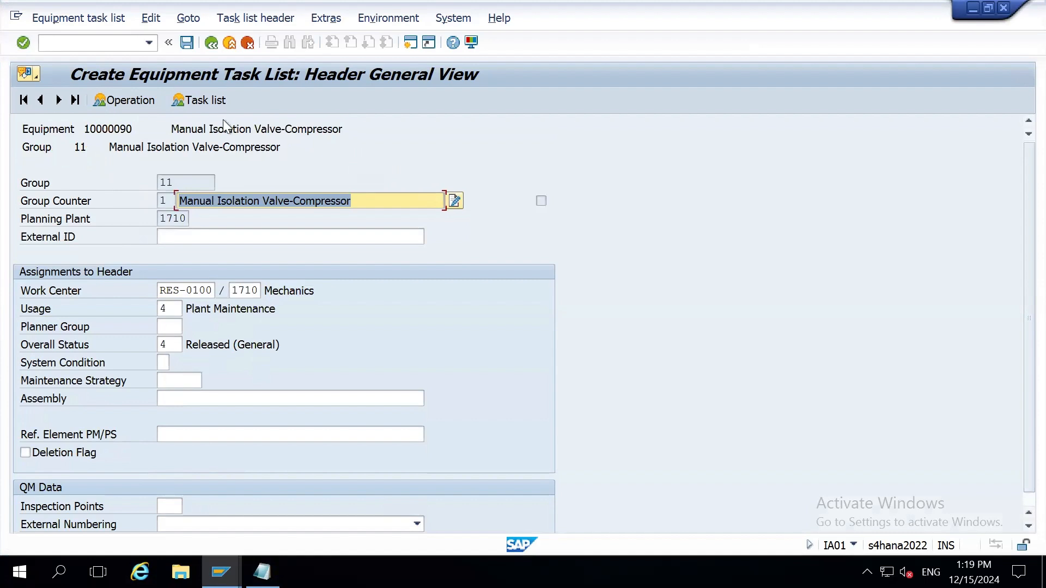
click(199, 103)
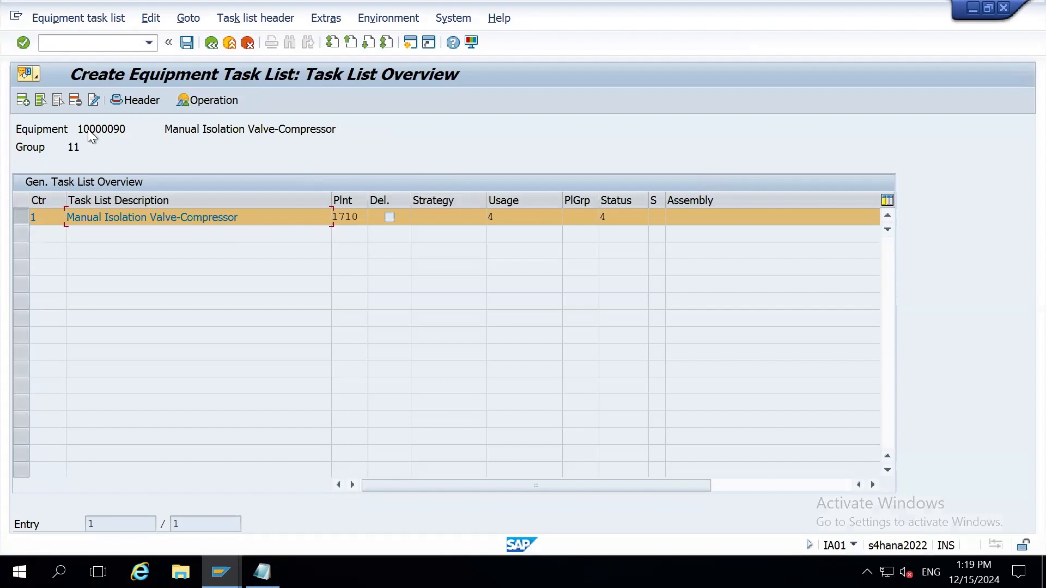
click(138, 103)
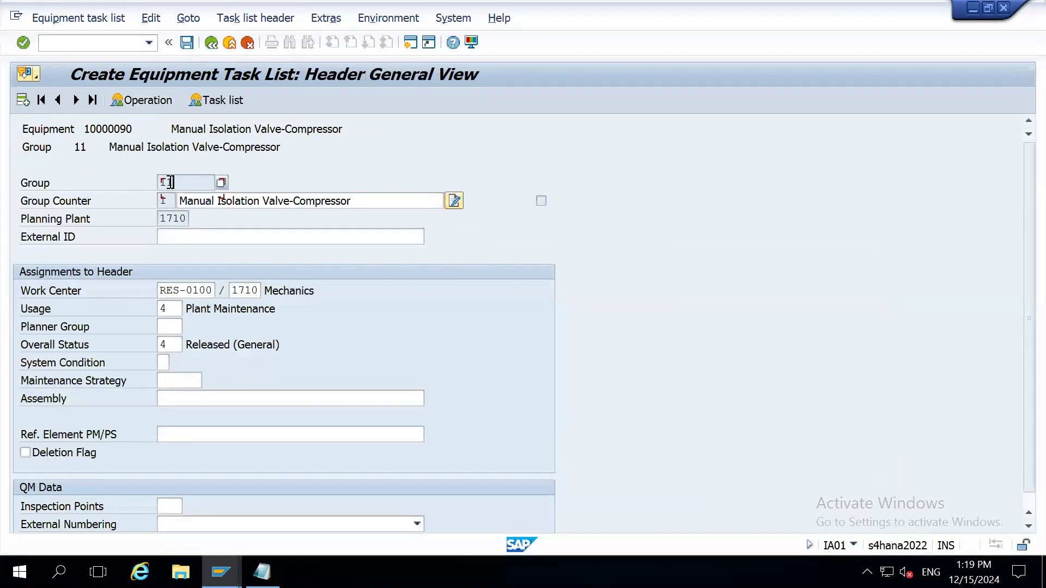
drag(170, 182, 143, 202)
click(146, 98)
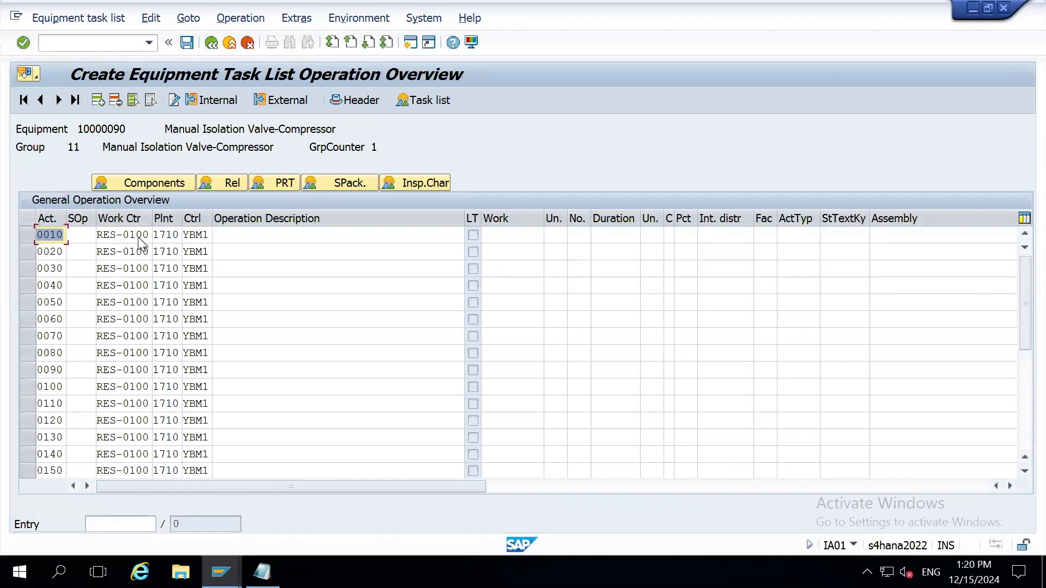
- Copy "Check Motor pully" from the Notepad session notes into the description of operation 0010 in SAP
click(249, 235)
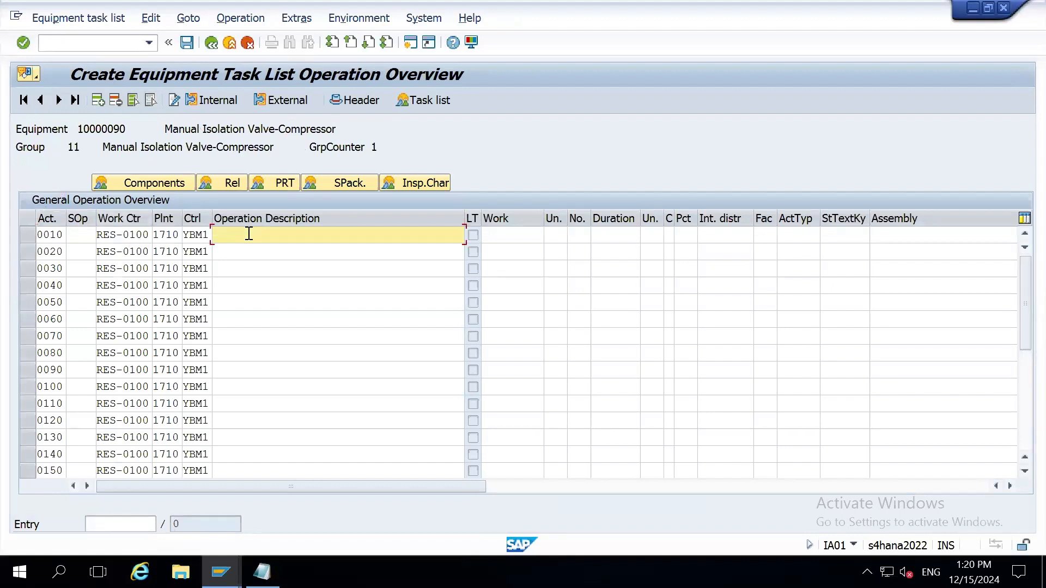
key(alt+Tab)
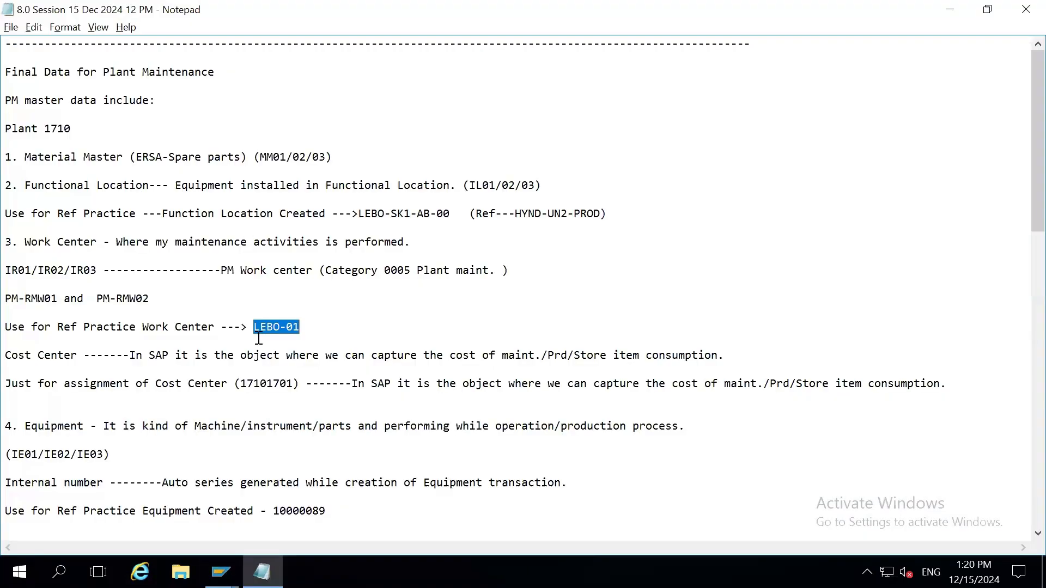
key(Down)
key(Down)
key(Down)
key(Down)
key(Down)
key(Down)
key(Down)
key(Down)
key(Down)
key(Down)
key(Down)
key(Down)
key(Down)
key(Down)
key(Down)
key(Down)
key(Down)
key(Down)
key(Down)
key(Down)
key(Down)
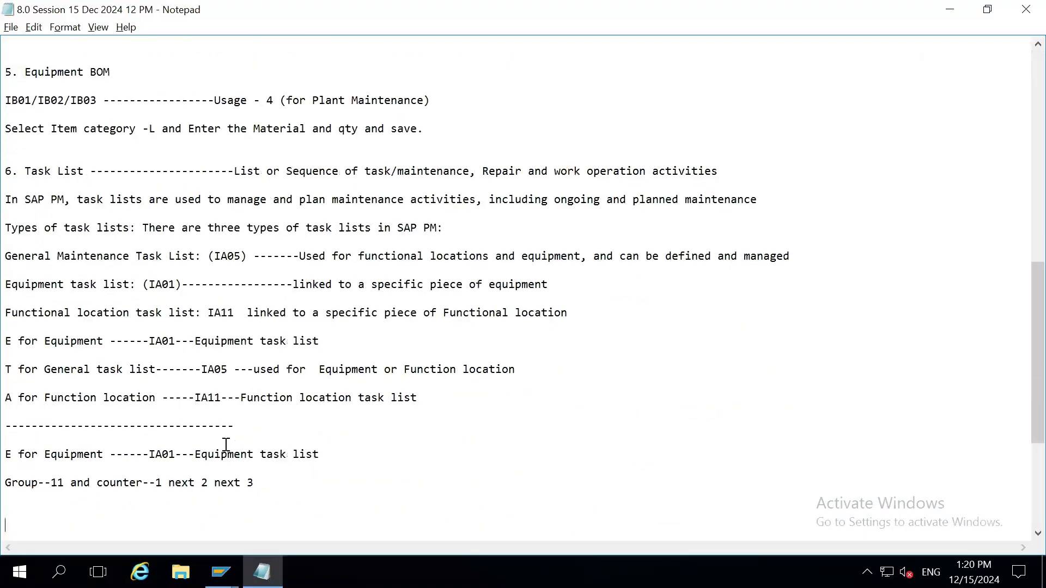
key(Down)
key(Down)
key(Down)
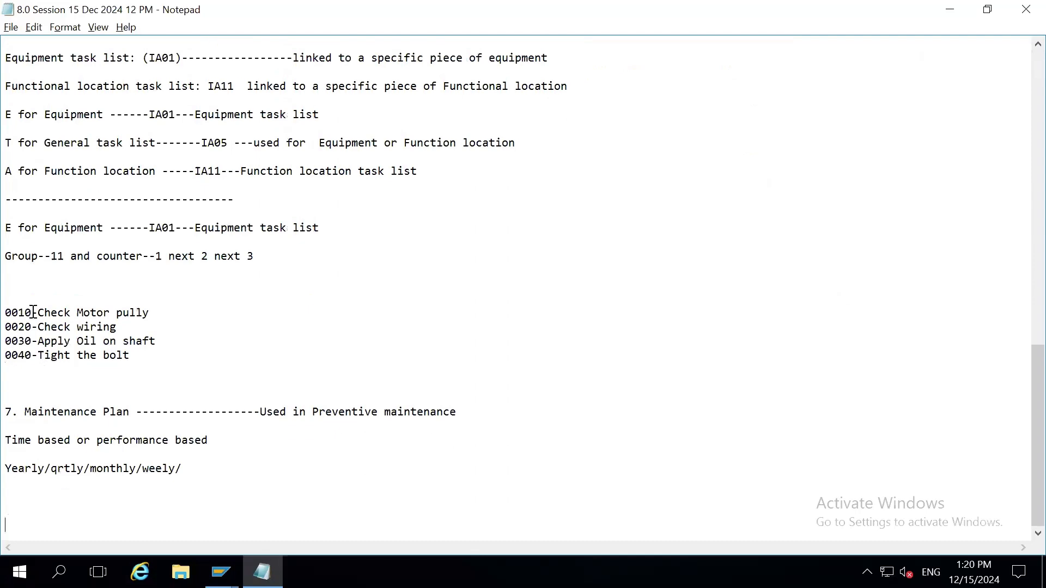
drag(37, 313, 150, 319)
key(ctrl+c)
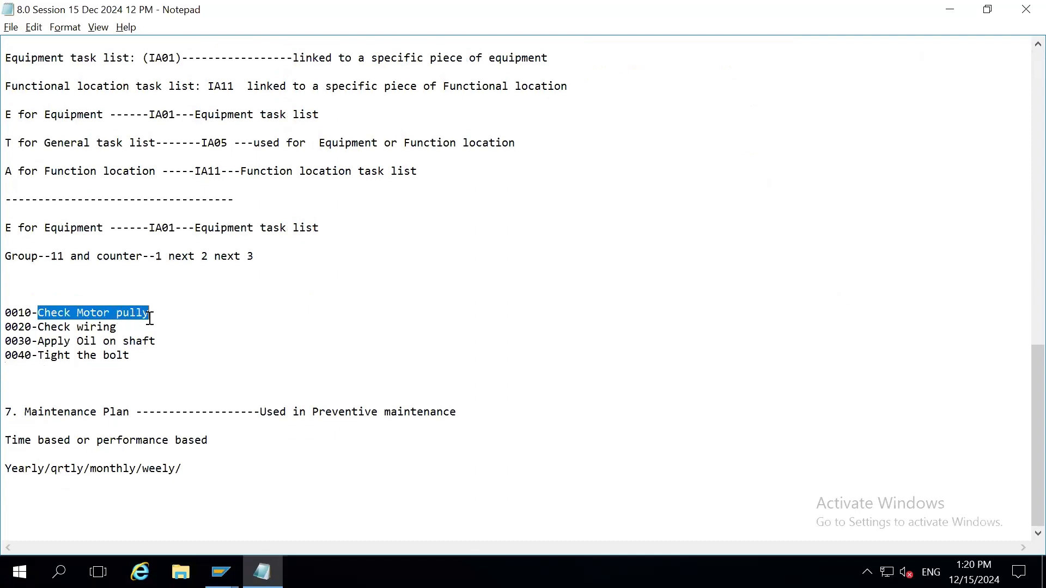
key(alt+Tab)
key(ctrl+v)
- Copy "Check wiring" from the Notepad notes into the description of operation 0030 in SAP
key(alt+Tab)
drag(37, 327, 115, 328)
key(ctrl+c)
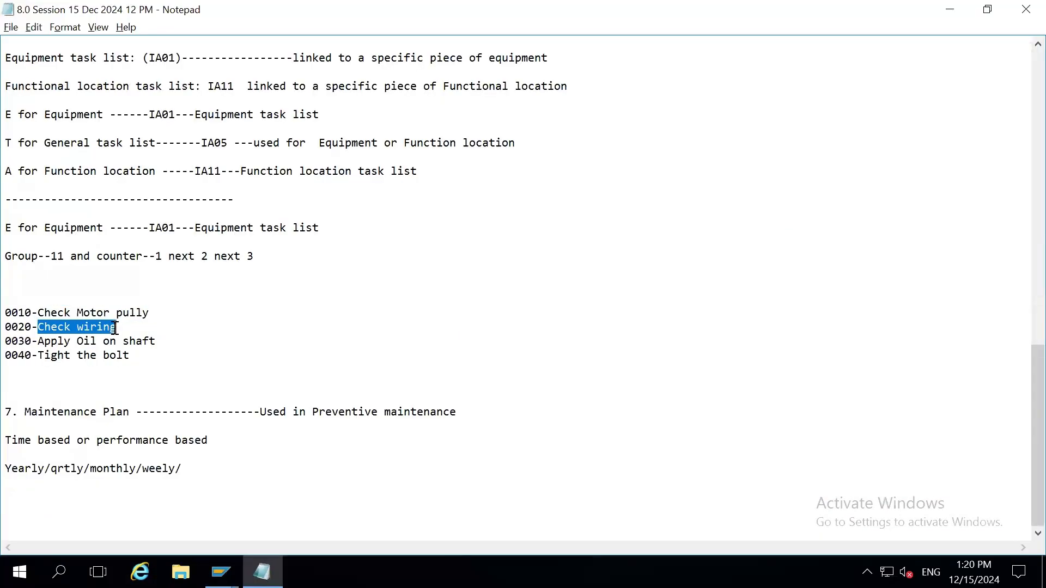
key(alt+Tab)
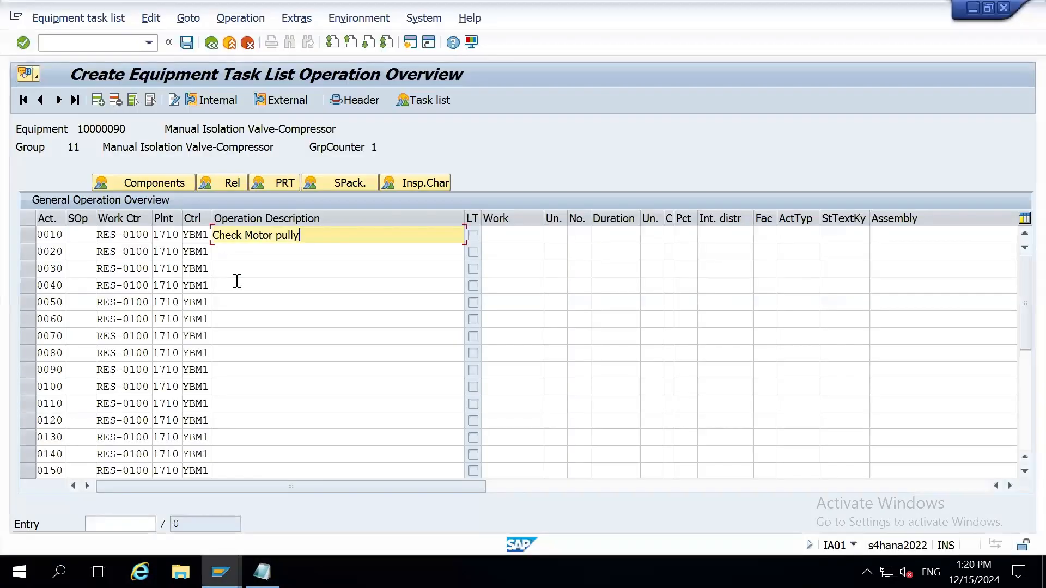
click(240, 273)
key(ctrl+v)
- Copy "Apply Oil on shaft" from the Notepad notes into the description of operation 0020 in SAP
key(alt+Tab)
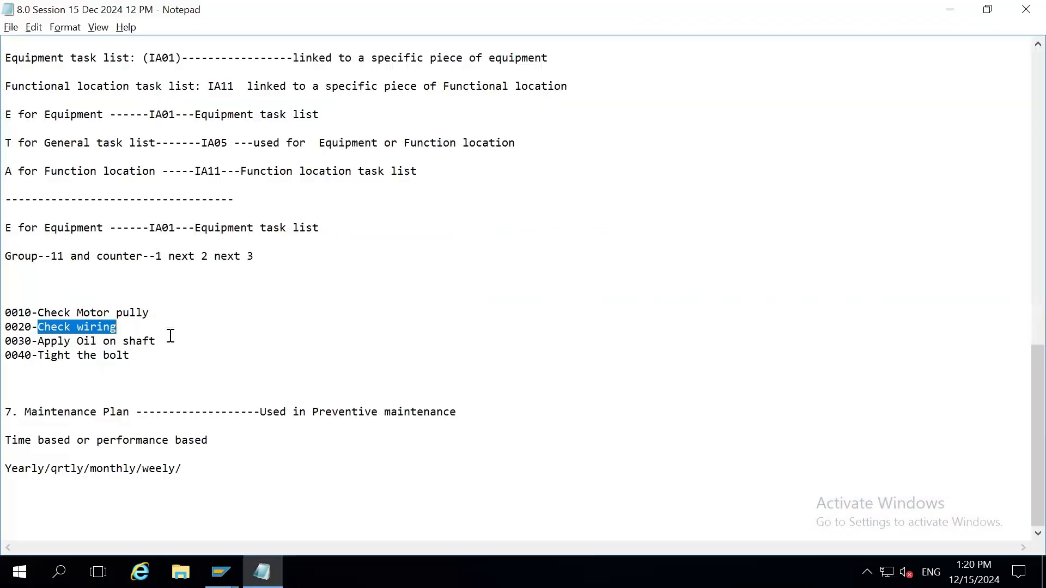
drag(40, 342, 173, 338)
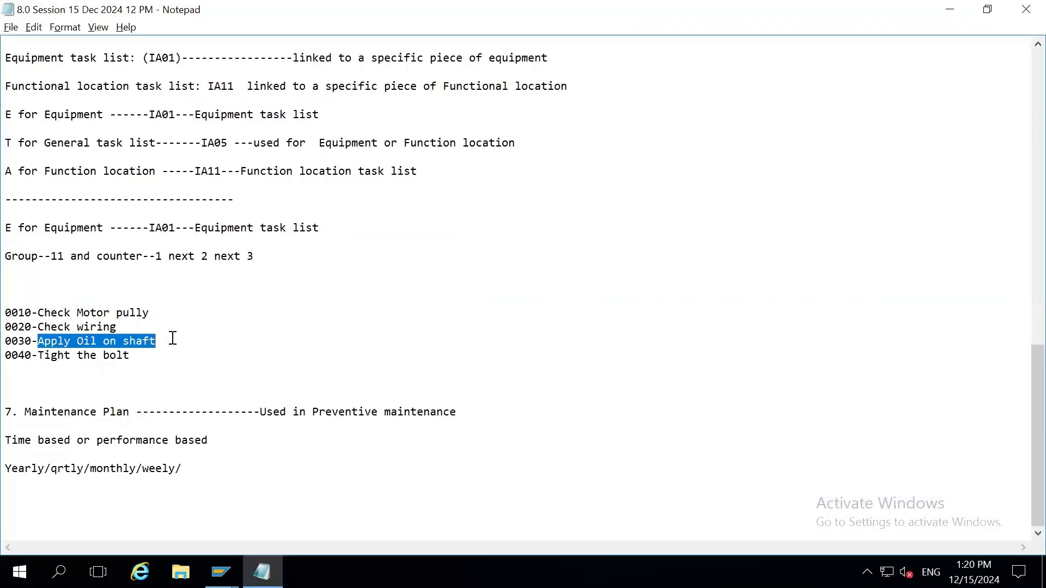
key(alt+Tab)
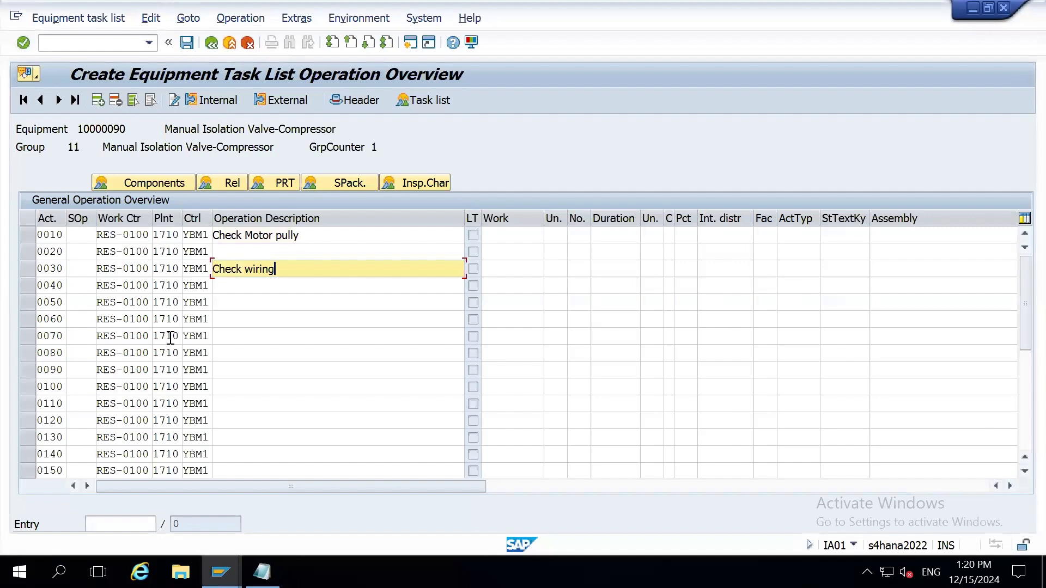
click(240, 256)
- Copy "Tight the bolt" from the Notepad notes into the description of operation 0040 in SAP
key(alt+Tab)
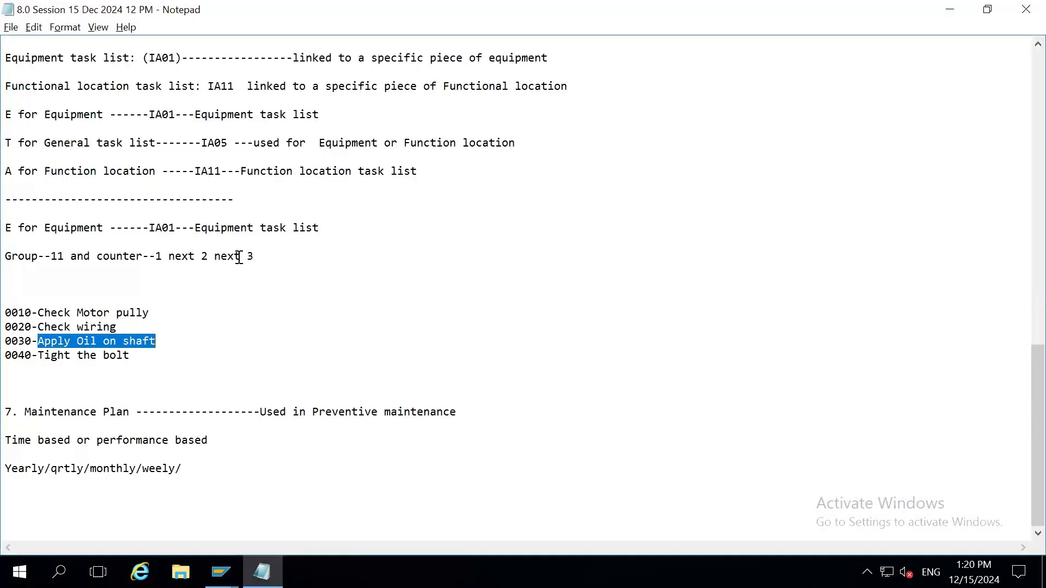
drag(39, 357, 122, 362)
key(ctrl+c)
key(alt+Tab)
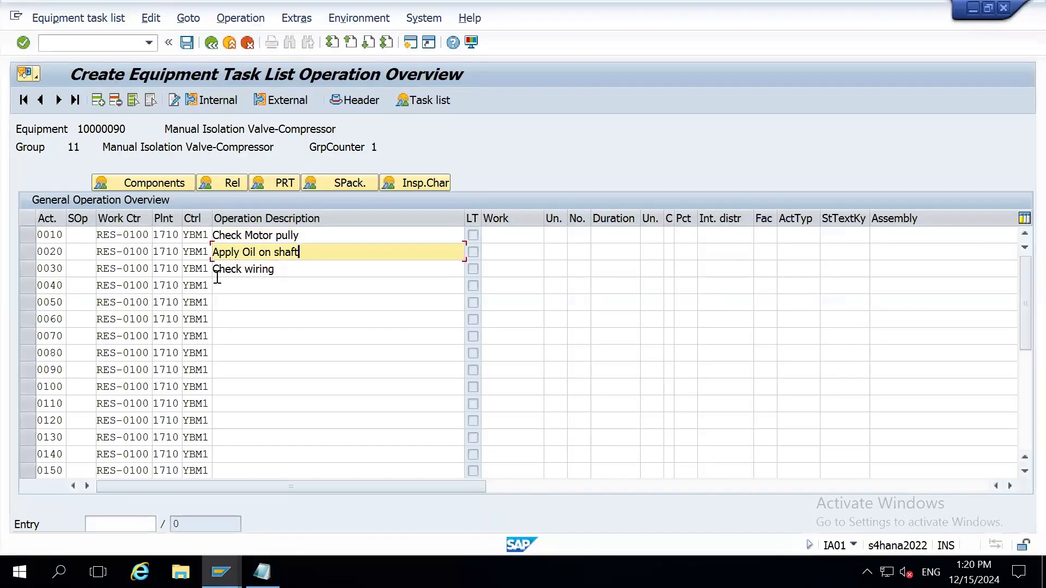
key(Down)
key(Down)
key(ctrl+v)
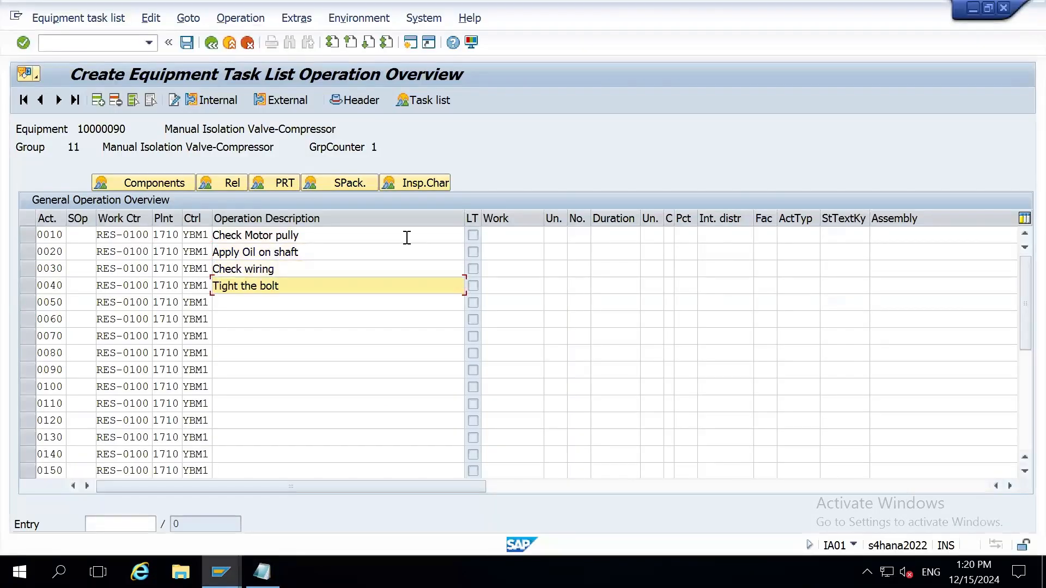
- Set the duration of operations 0010 and 0020 to 1 HR each
click(623, 237)
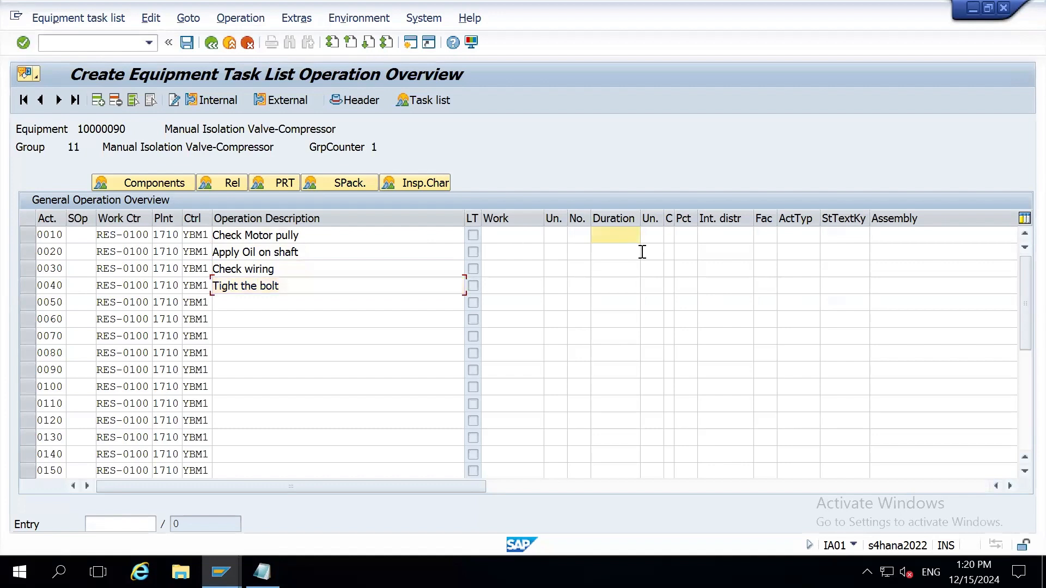
text(1)
key(Tab)
text(HR)
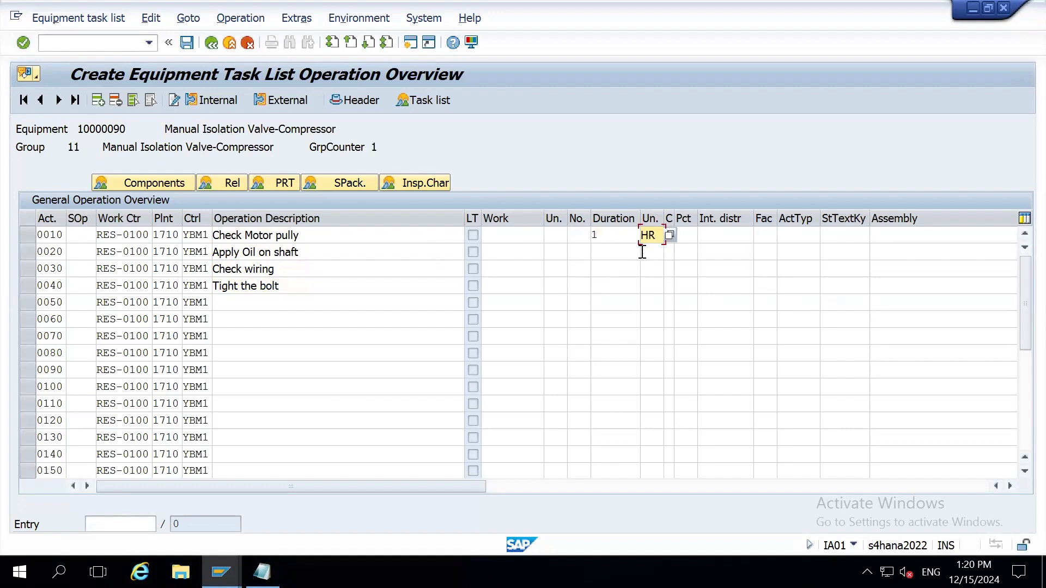
click(641, 251)
text(1)
key(Tab)
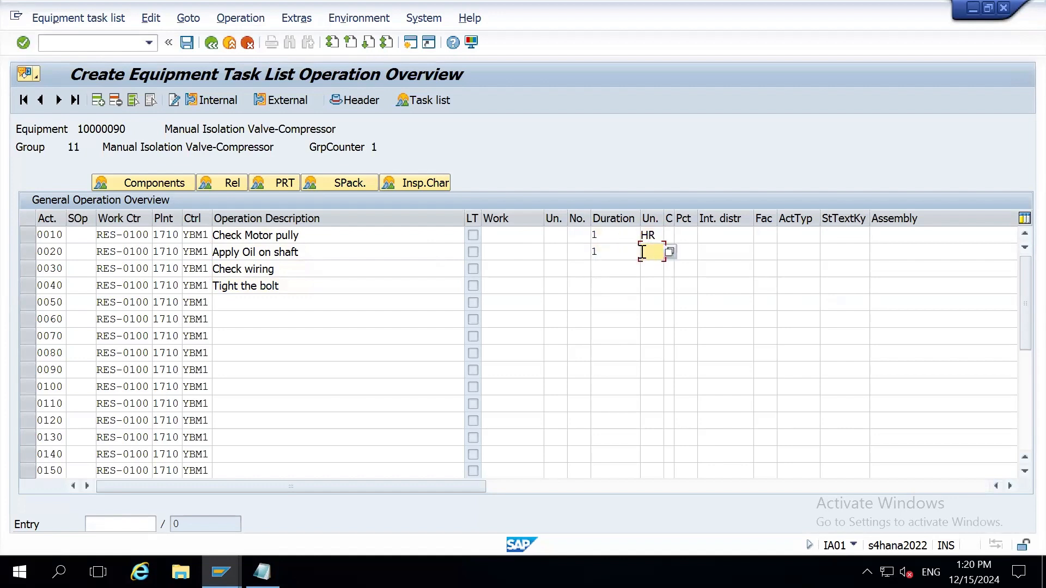
text(HR)
- Set the duration of operations 0030 and 0040 to 1 HR each and validate the operation entries
key(Down)
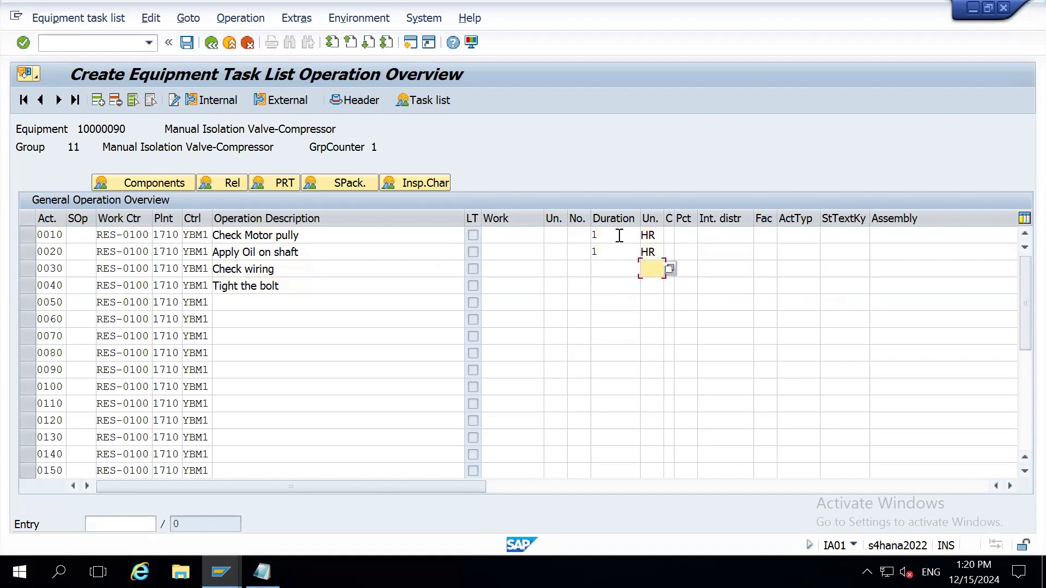
key(shift+Tab)
text(1)
key(Tab)
text(HR)
key(Down)
key(shift+Tab)
text(1)
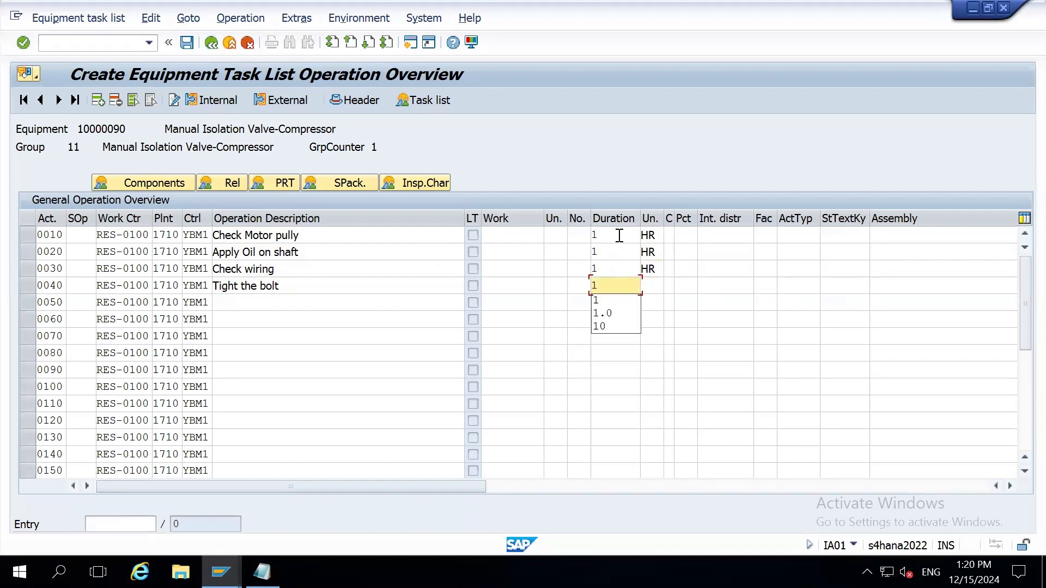
key(Tab)
text(HR)
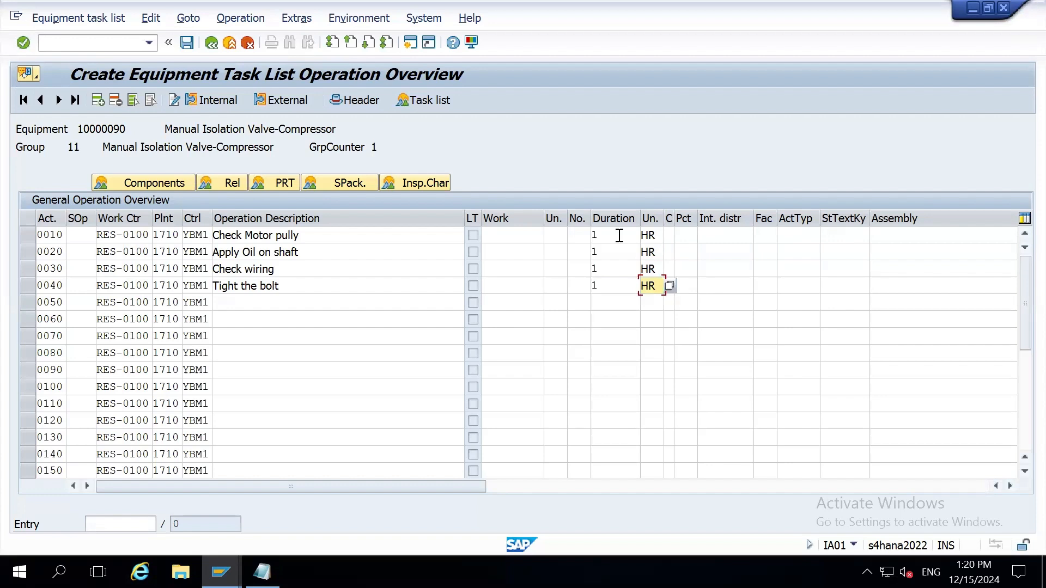
click(355, 246)
click(354, 239)
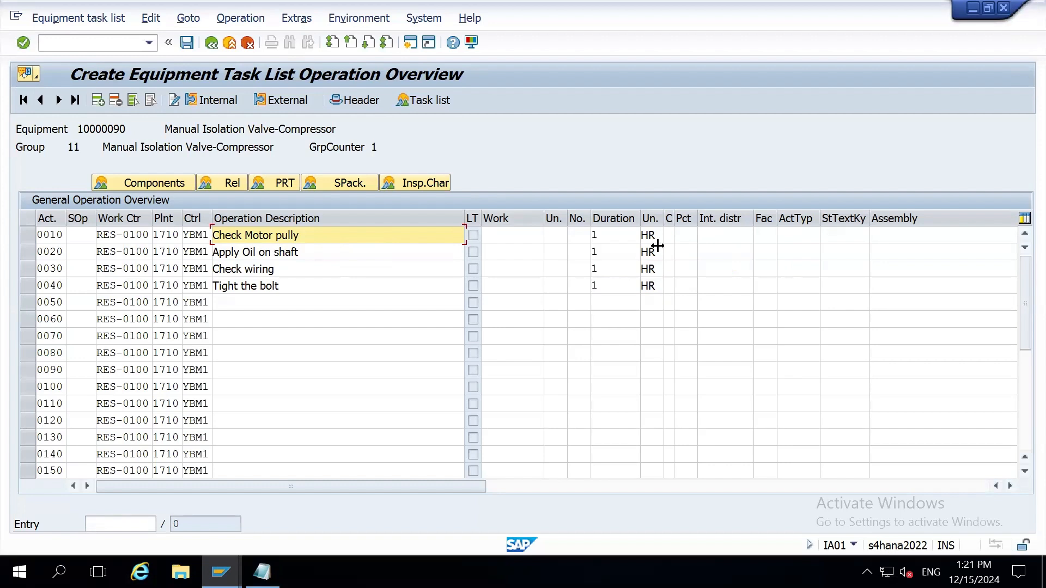
key(Return)
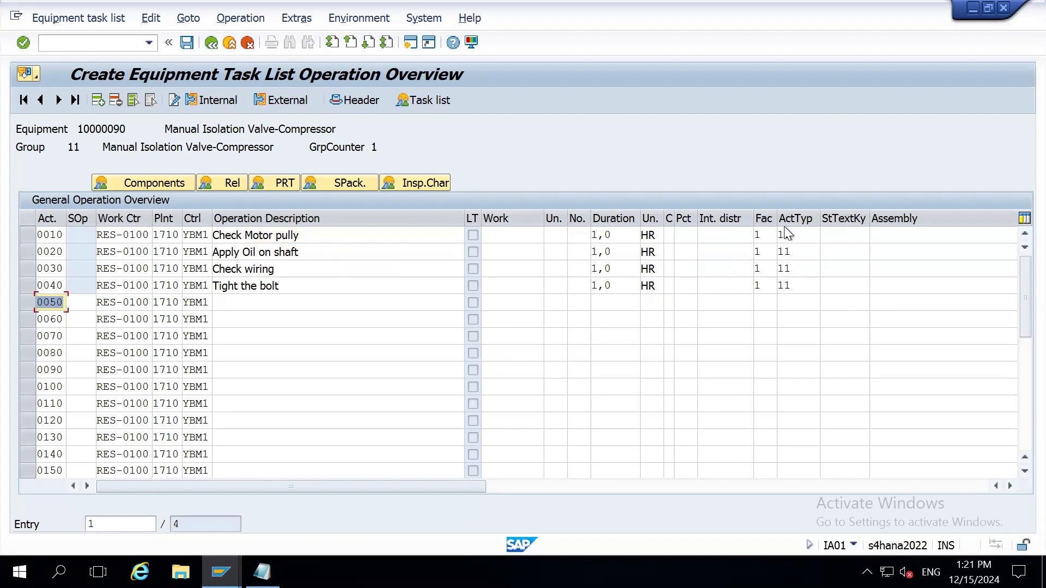
- Check the activity type assigned to each of operations 0010 to 0040
click(799, 232)
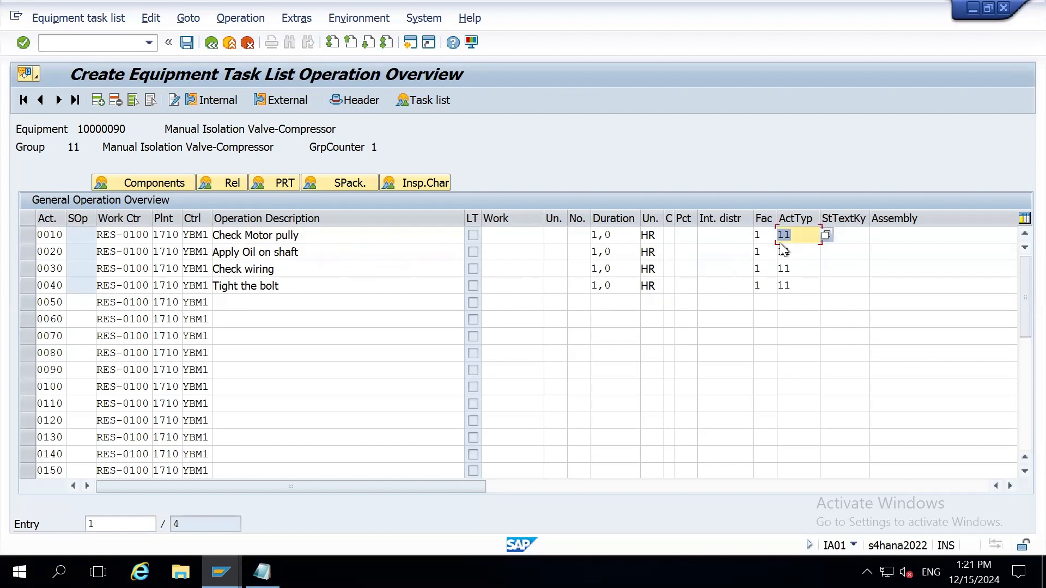
click(784, 254)
click(797, 270)
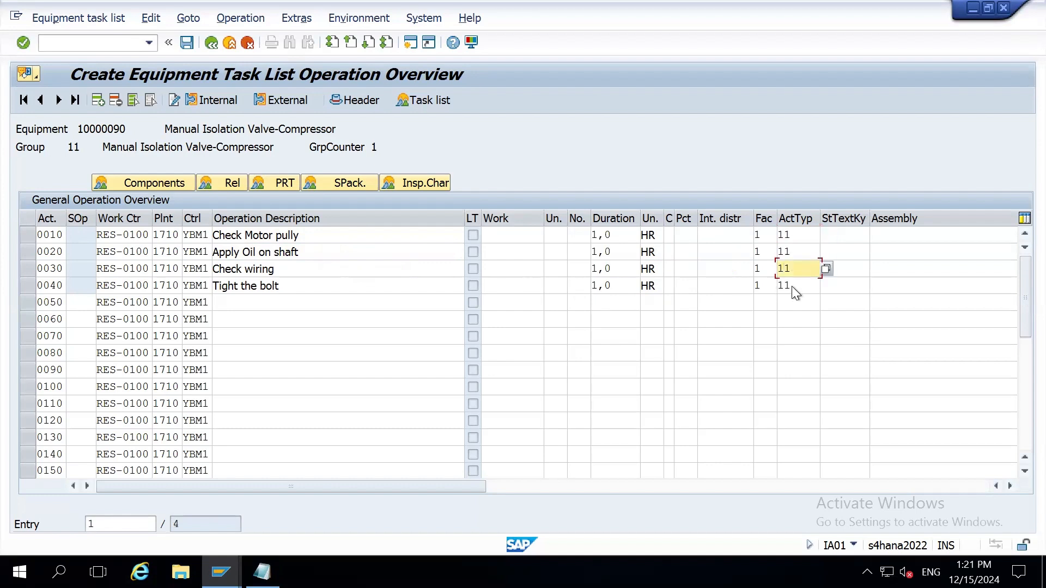
click(792, 286)
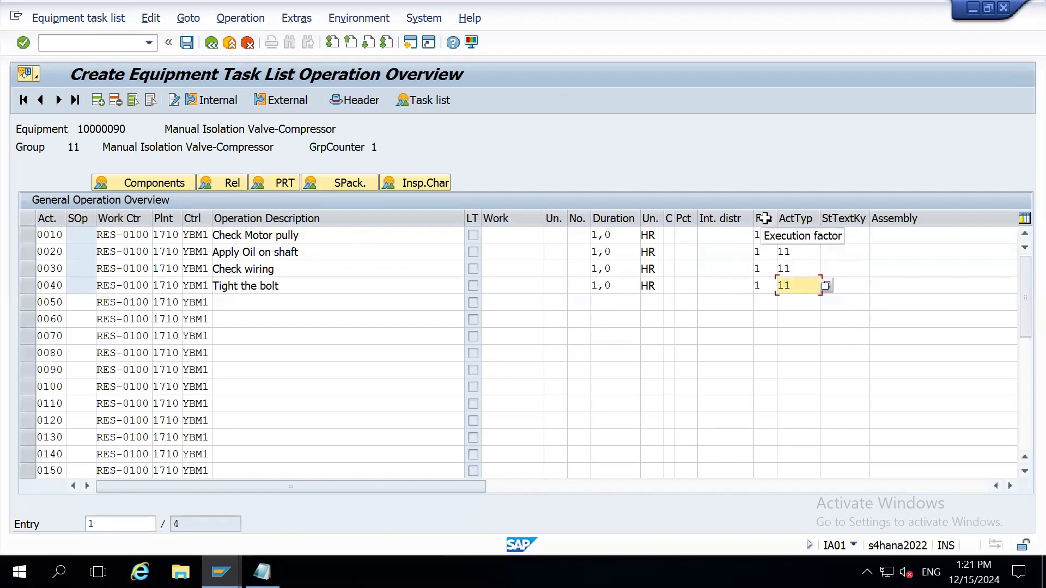
- Review the execution factor of the first operation and the descriptions of operations 0010 to 0040
click(763, 251)
click(767, 235)
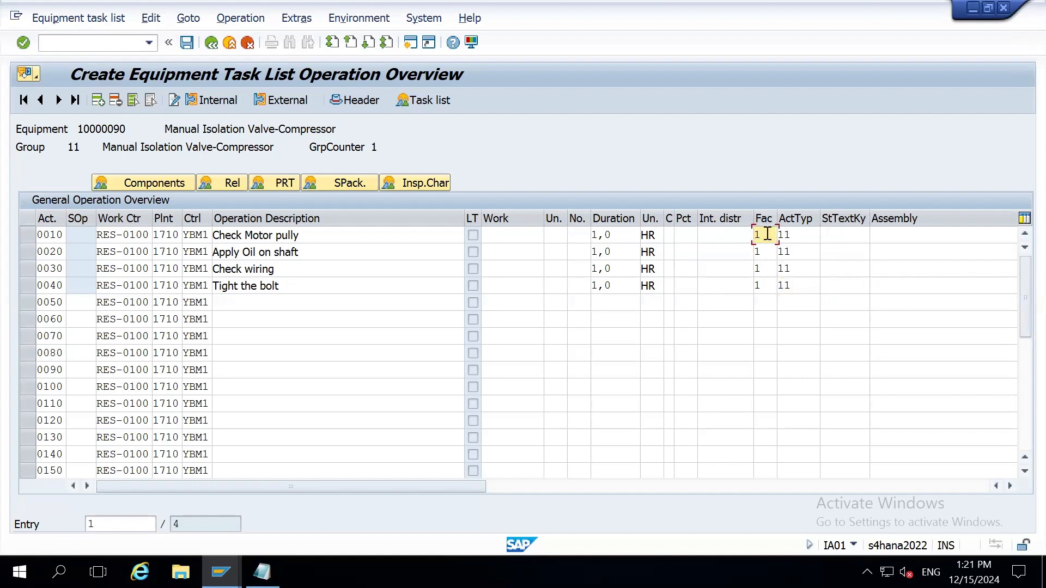
double_click(751, 234)
drag(317, 232, 213, 249)
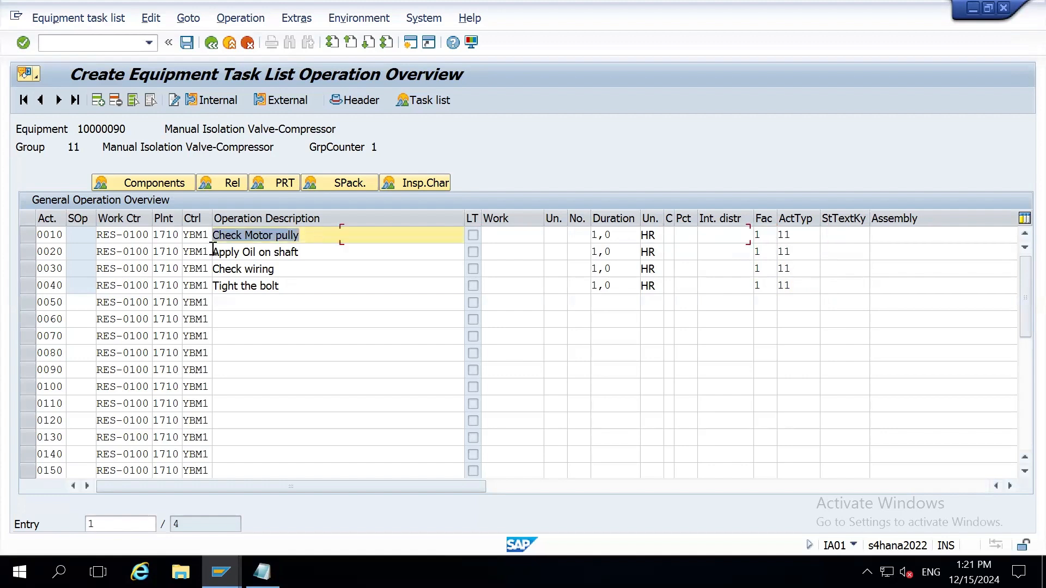
click(302, 254)
click(234, 267)
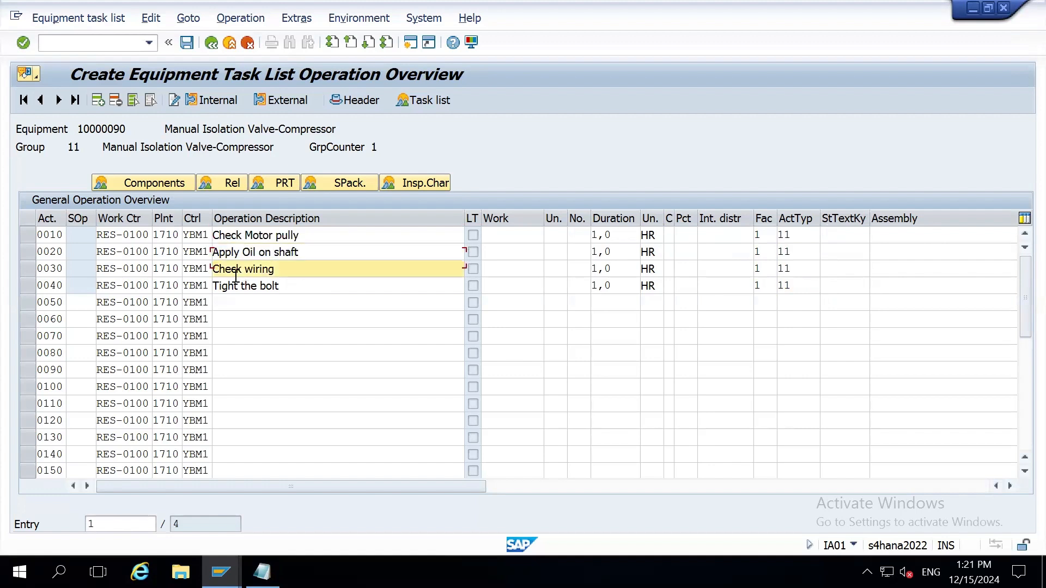
click(235, 289)
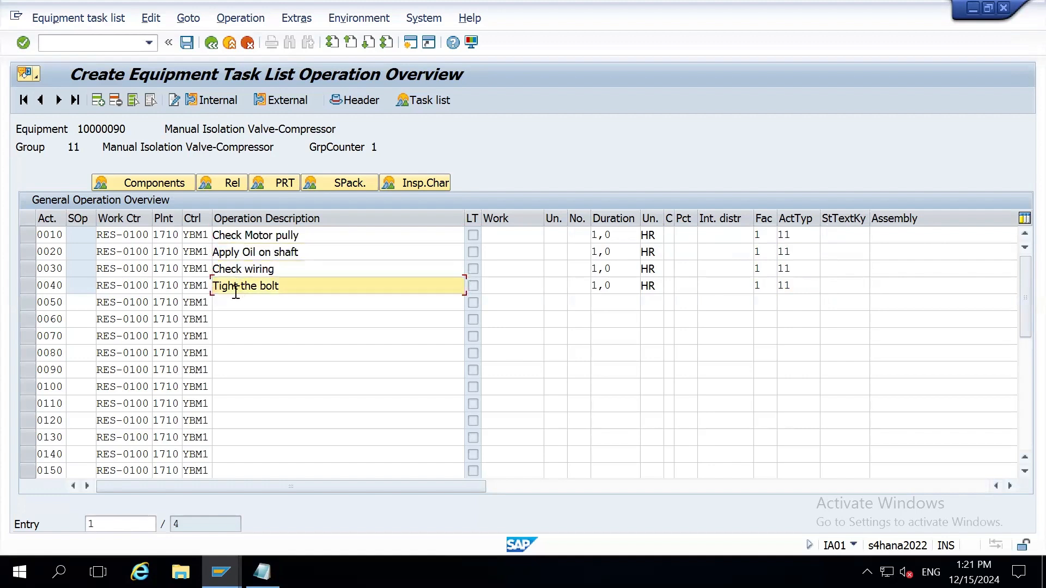
key(shift+End)
- Choose control key PM01 (Plant maintenance - internal) for operation 0010, Check Motor pully
click(199, 244)
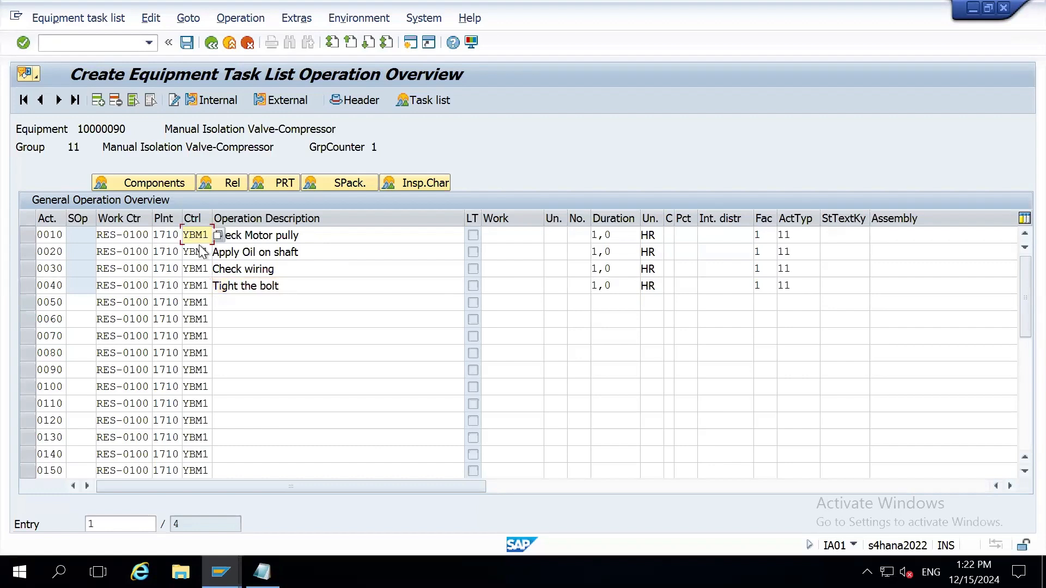
click(218, 235)
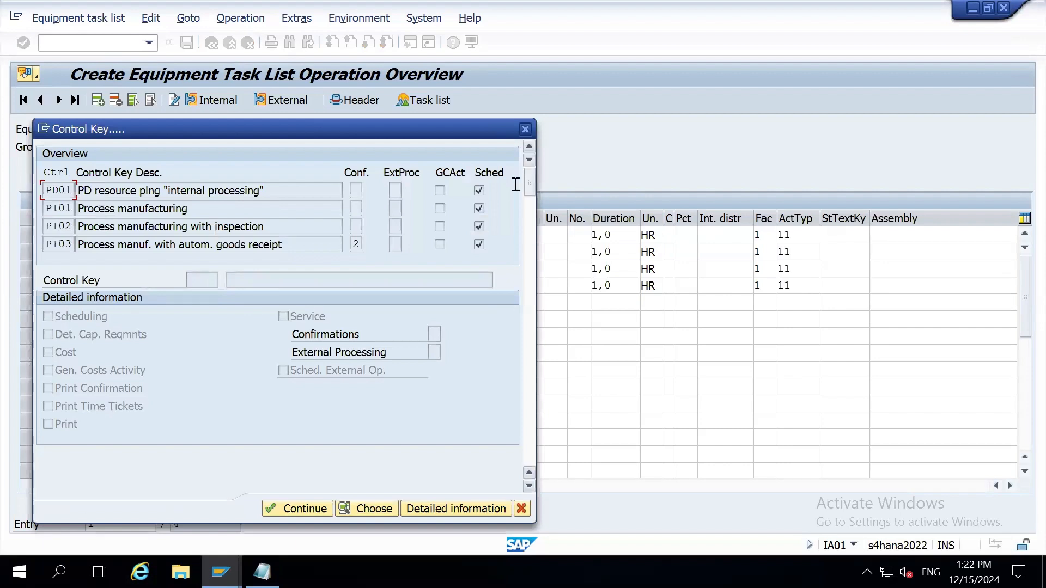
mouse_move(529, 183)
mouse_down()
mouse_move(529, 287)
mouse_move(547, 166)
mouse_up()
scroll(529, 223, down, 2)
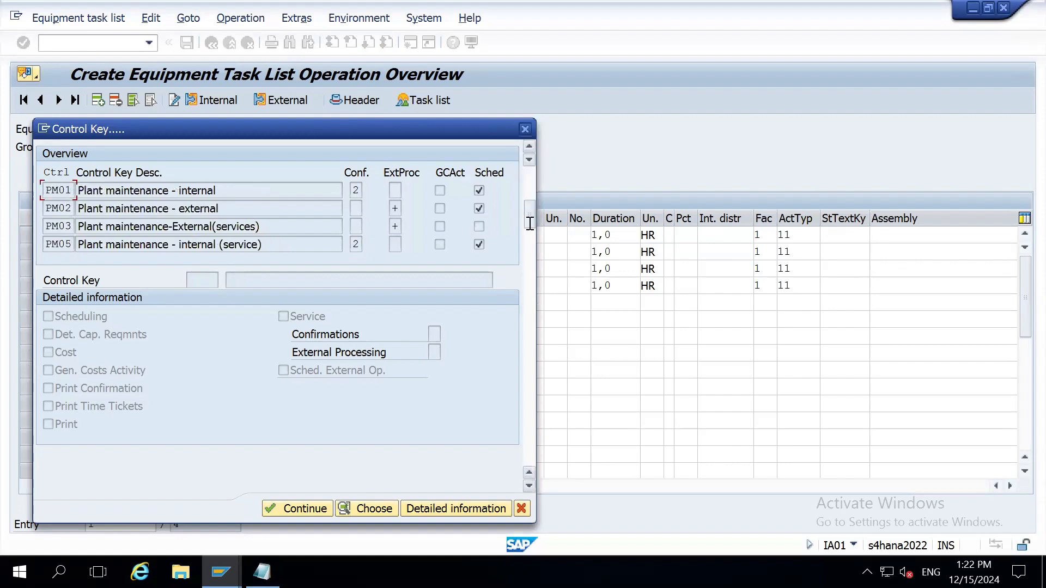
double_click(65, 191)
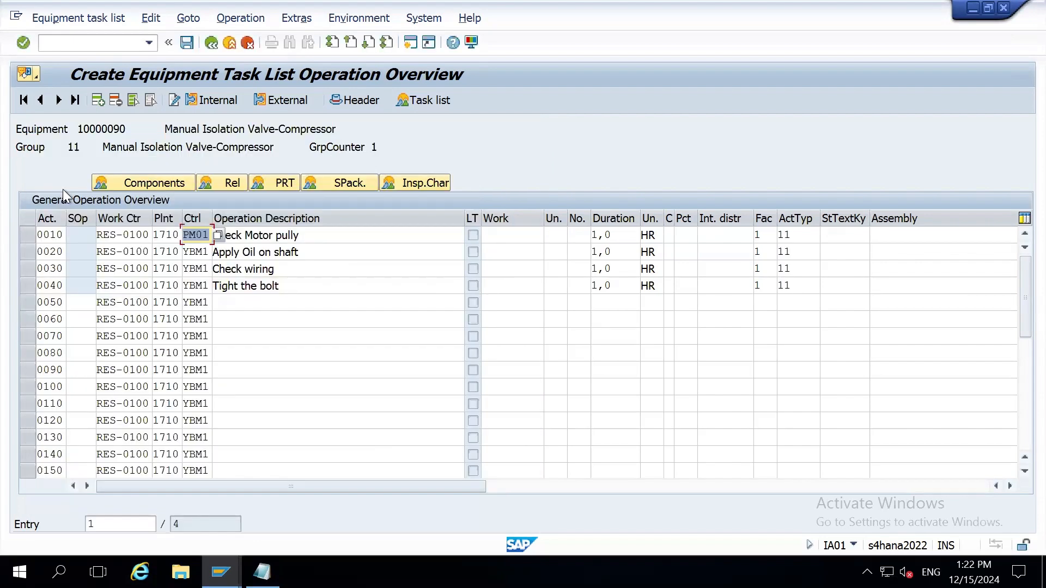
key(Return)
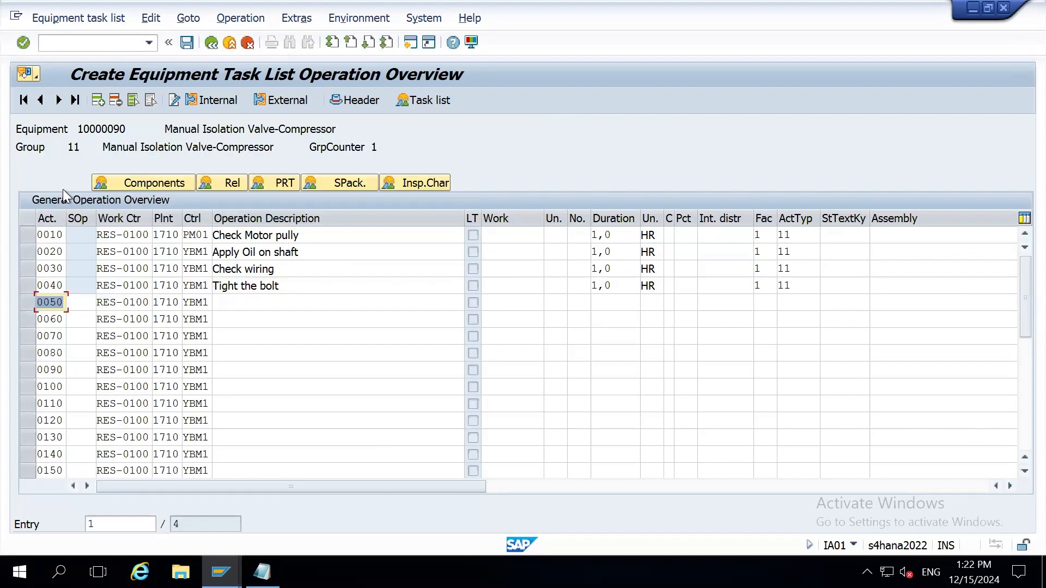
- Set the control key to PM01 for operations 0020, 0030 and 0040 as well
click(138, 237)
key(Tab)
key(Tab)
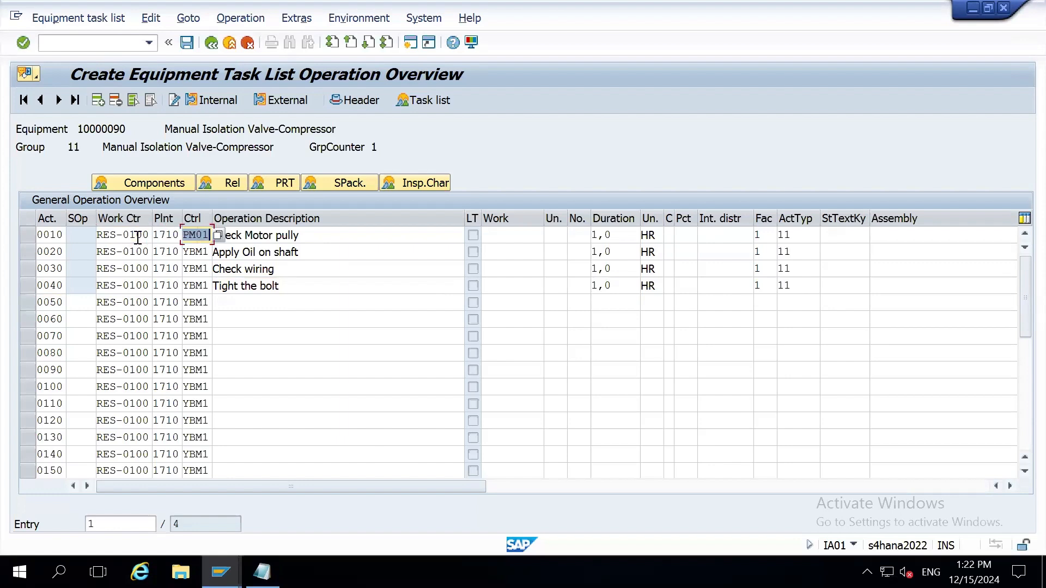
key(Down)
key(shift+Tab)
key(Tab)
text(PM01)
key(Down)
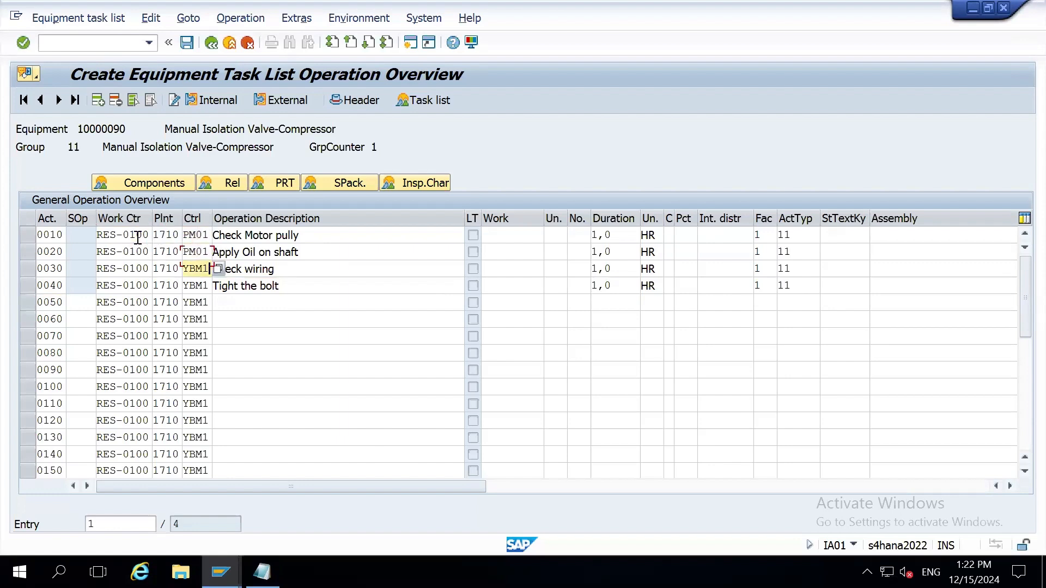
key(shift+Tab)
key(Tab)
text(PM01)
key(Down)
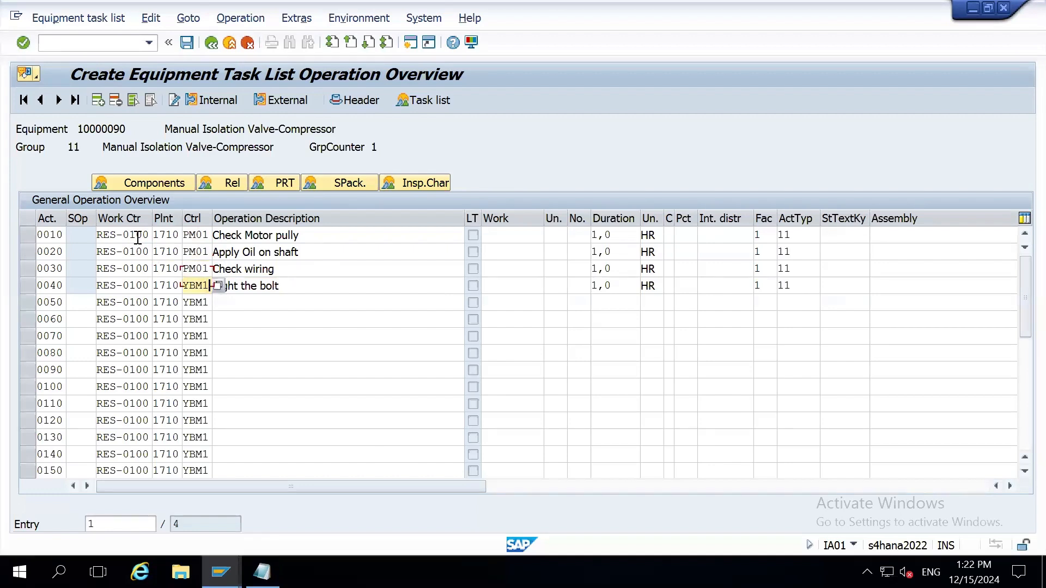
key(shift+Tab)
key(Tab)
text(PM01)
key(Return)
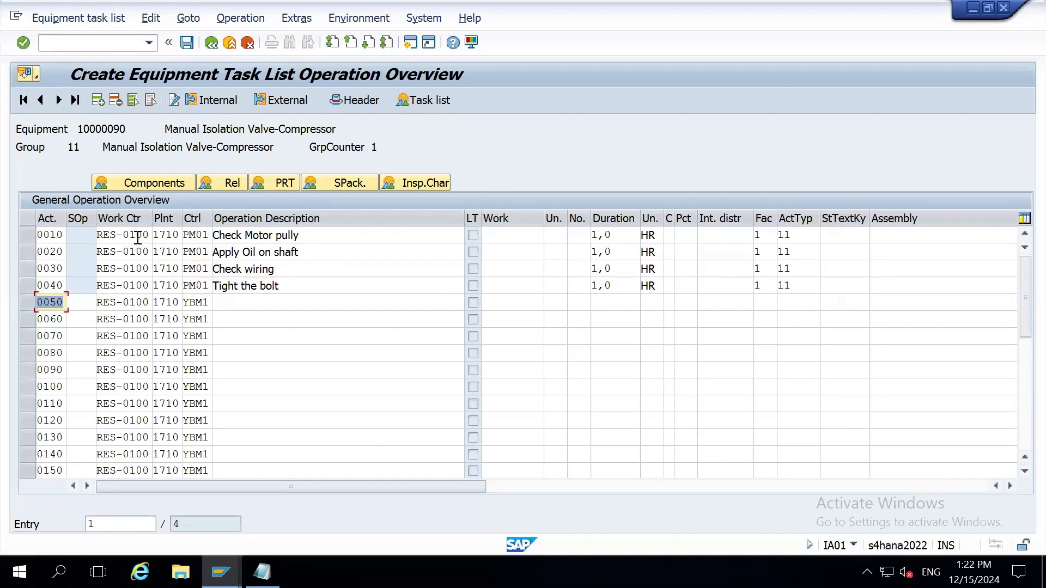
- Open the long text of operation 0010, allow creation of the SAPscriptWord2007.dotm template file, and return to the operation overview
click(474, 236)
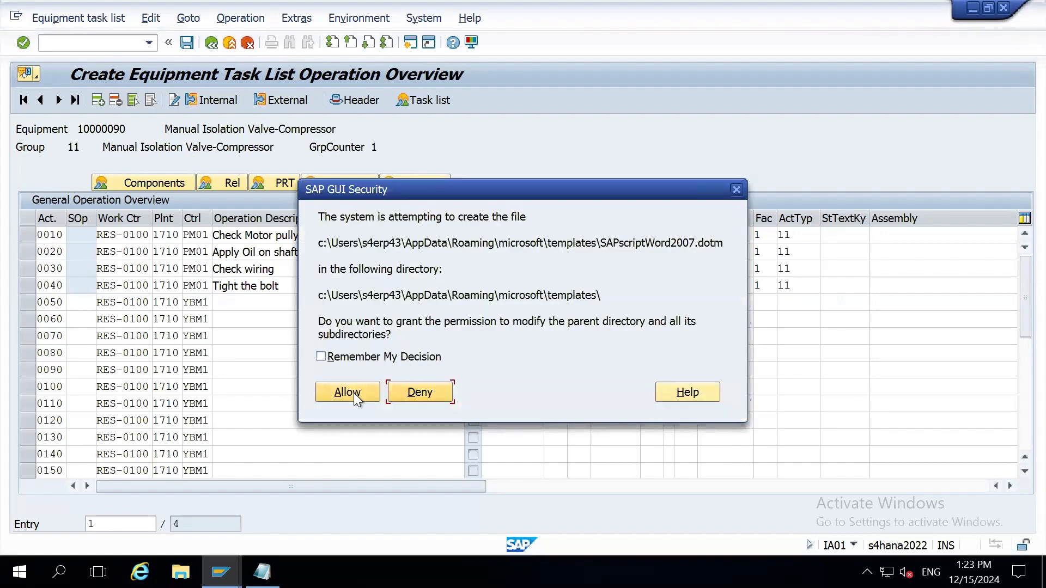
click(354, 394)
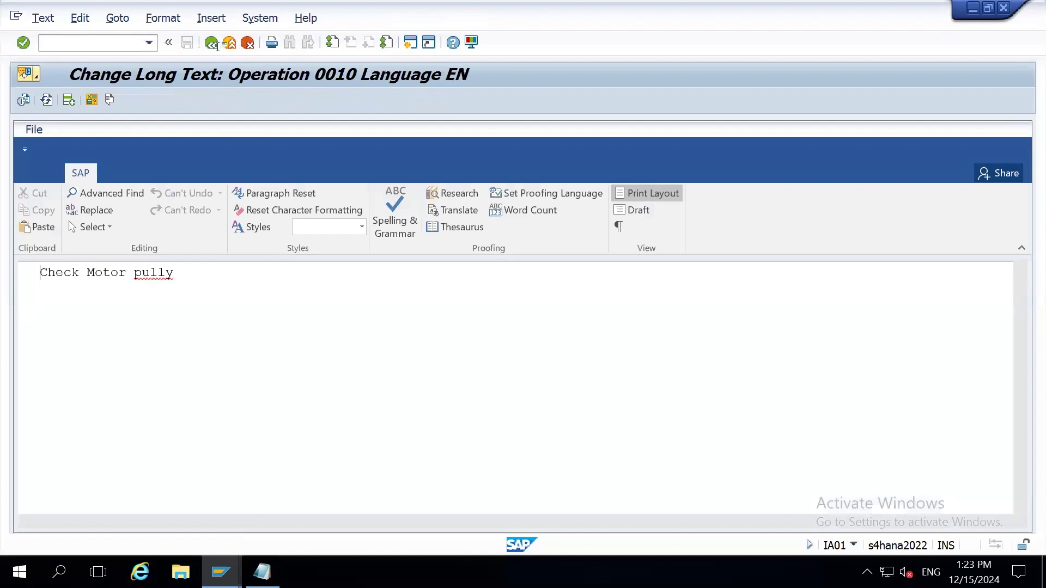
click(212, 43)
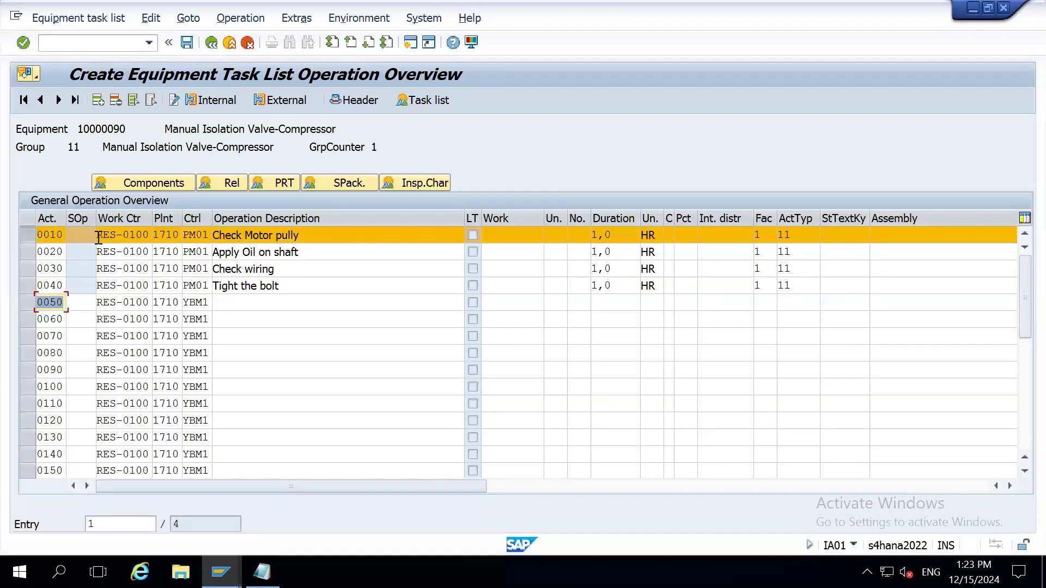
- Reopen the long text of operation 0010 to view it, and return to the operation overview
click(309, 237)
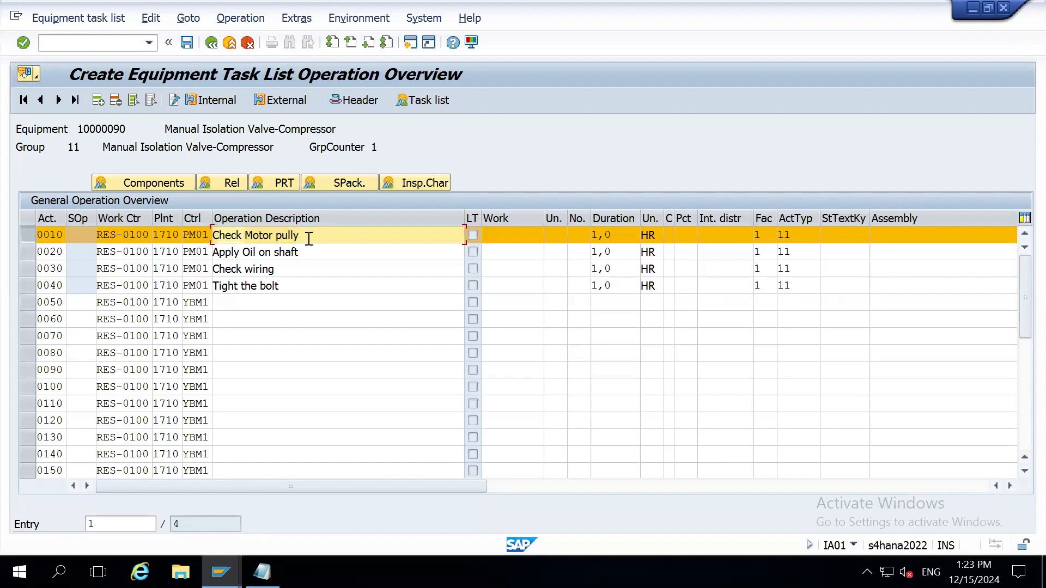
click(43, 235)
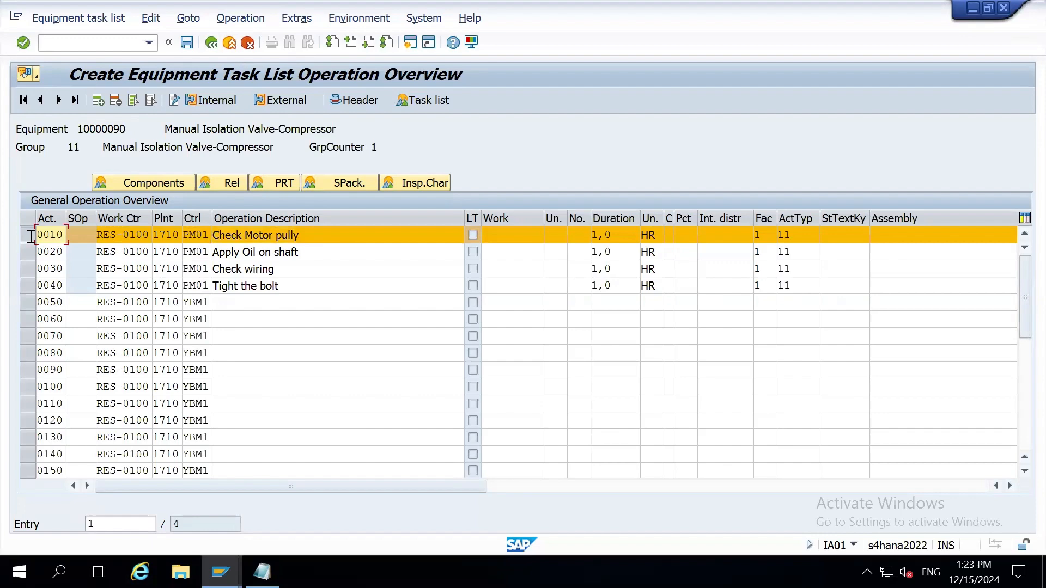
click(472, 235)
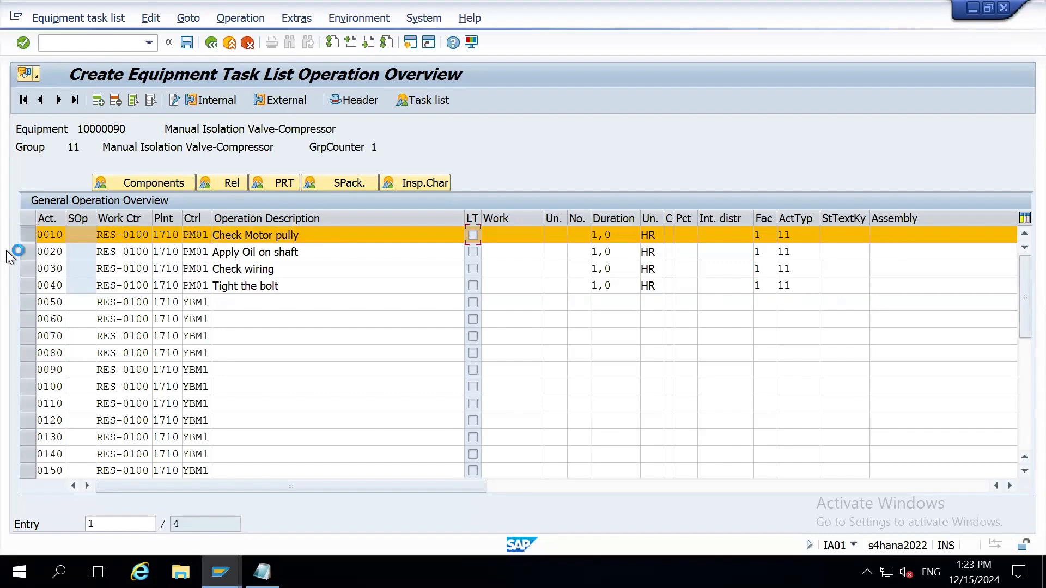
click(348, 329)
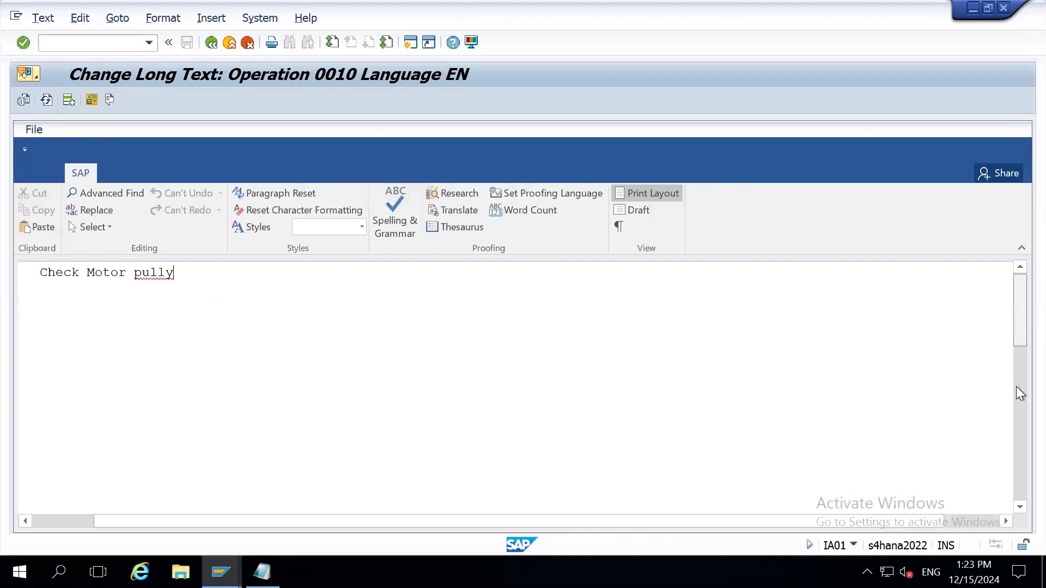
drag(1017, 387, 1014, 310)
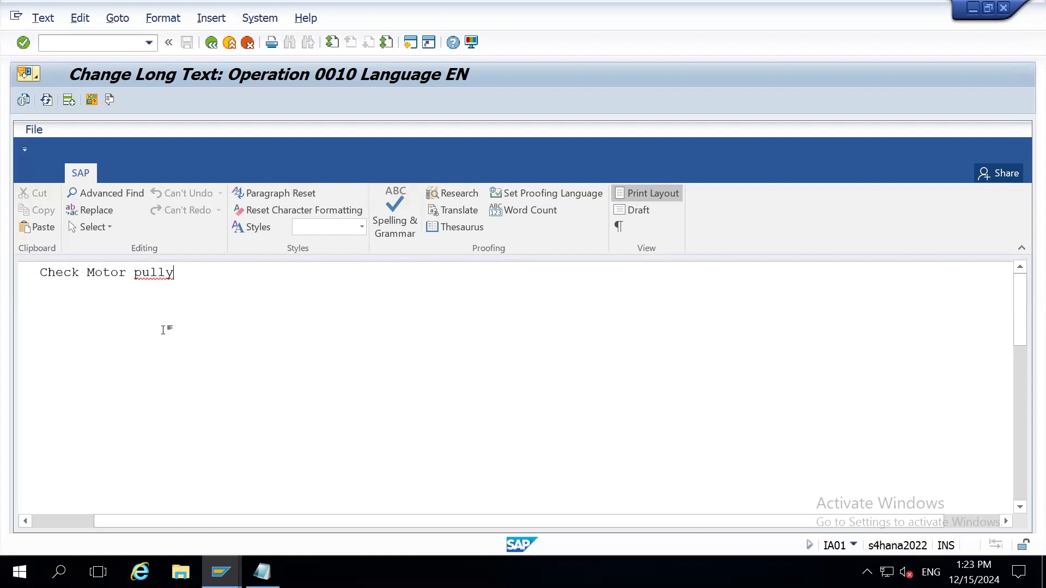
click(210, 44)
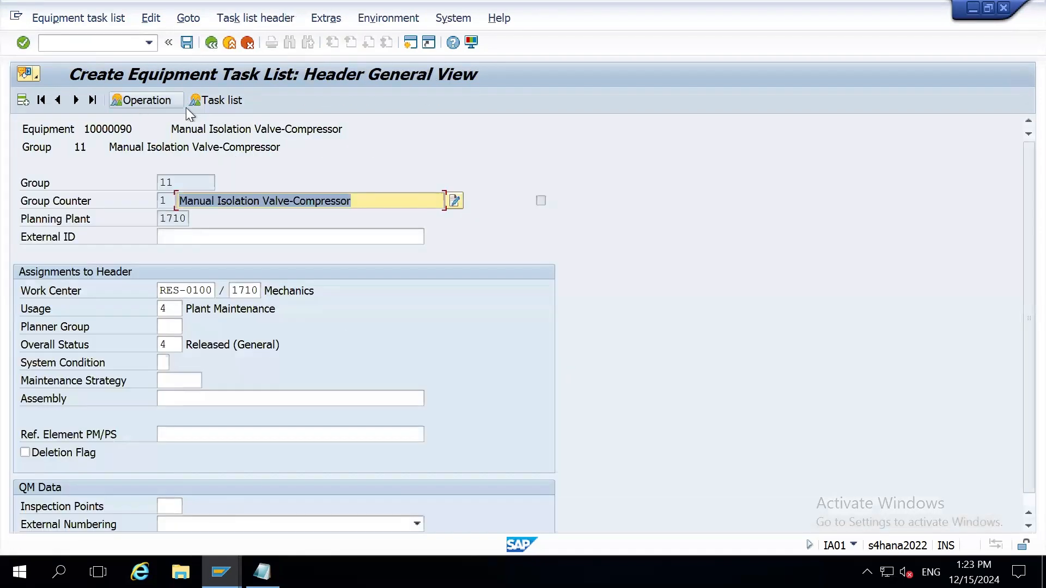
click(142, 100)
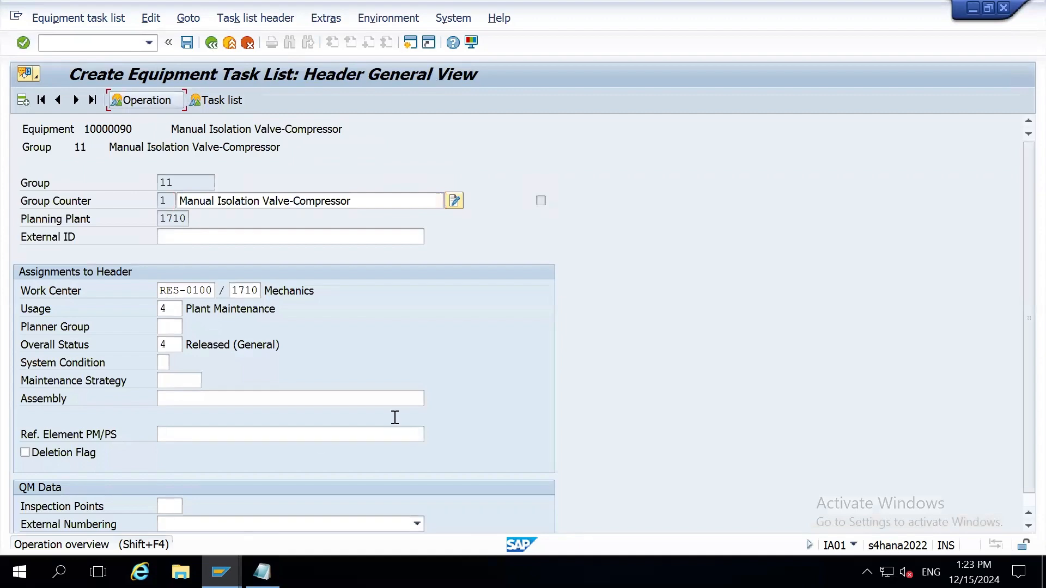
click(133, 107)
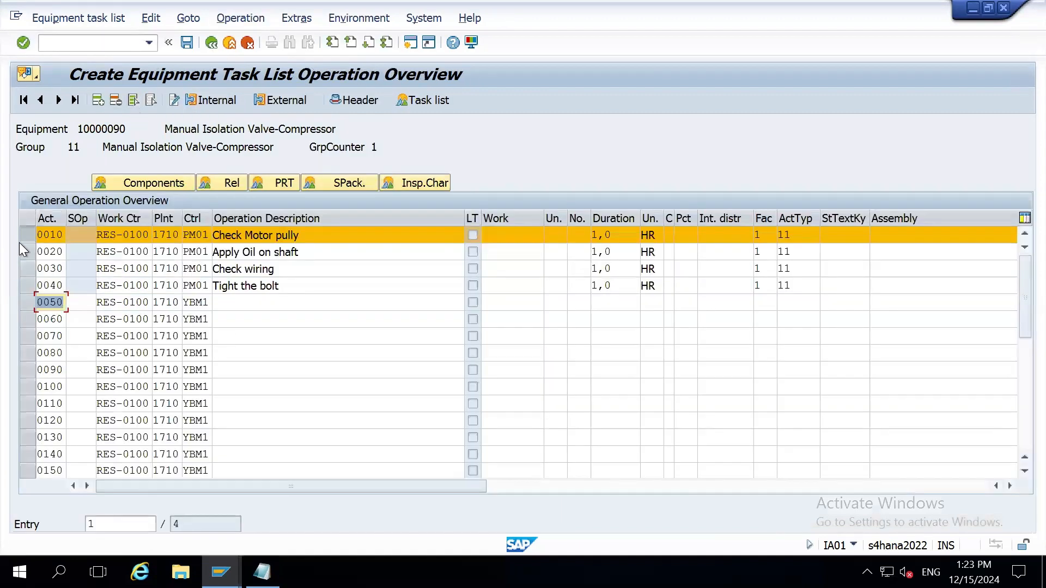
- Select operation 0040, Tight the bolt, view its long text, and return to the operation overview
click(47, 236)
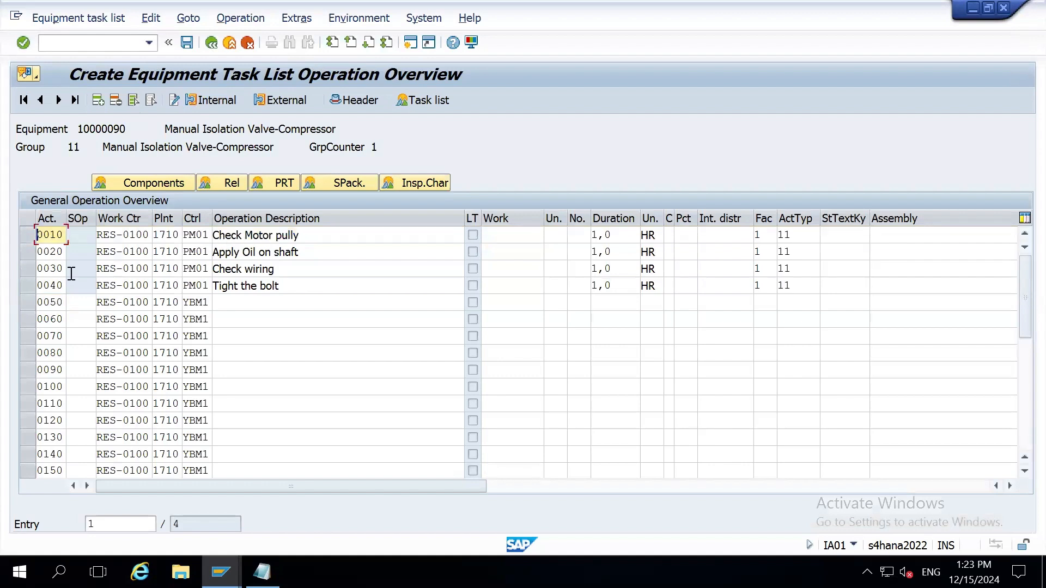
click(25, 300)
click(25, 288)
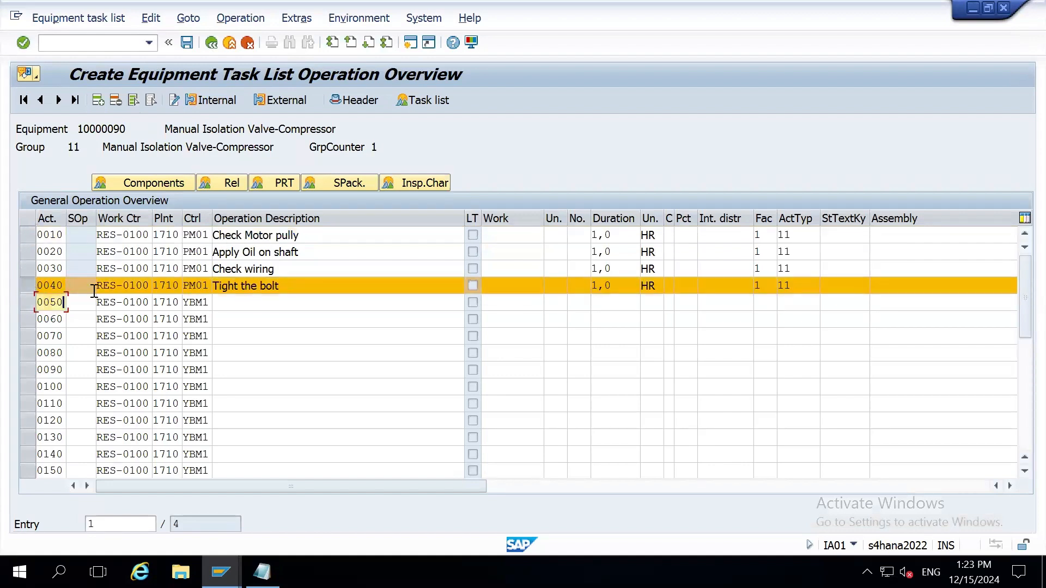
click(471, 288)
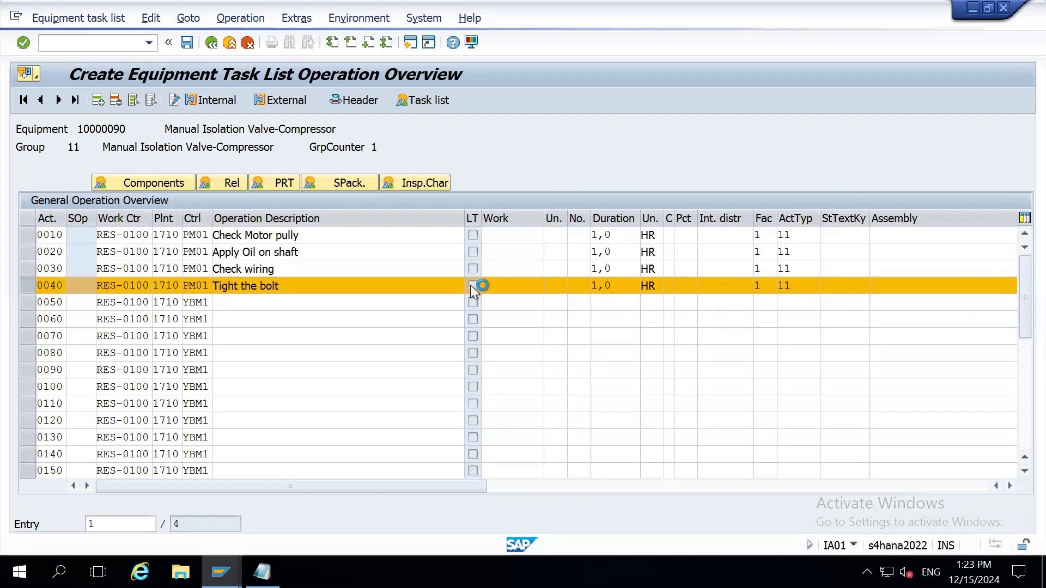
click(366, 326)
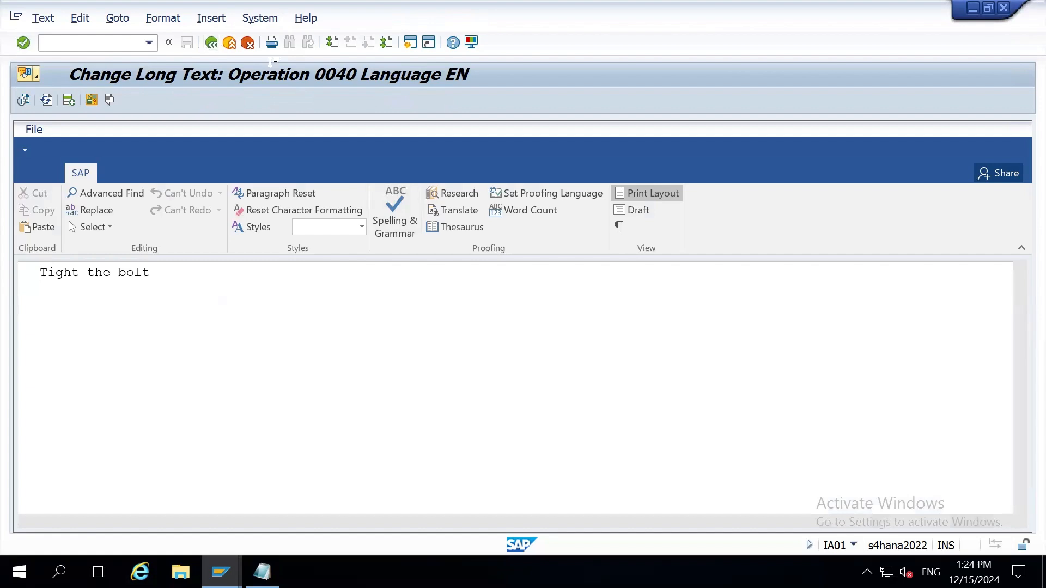
click(212, 42)
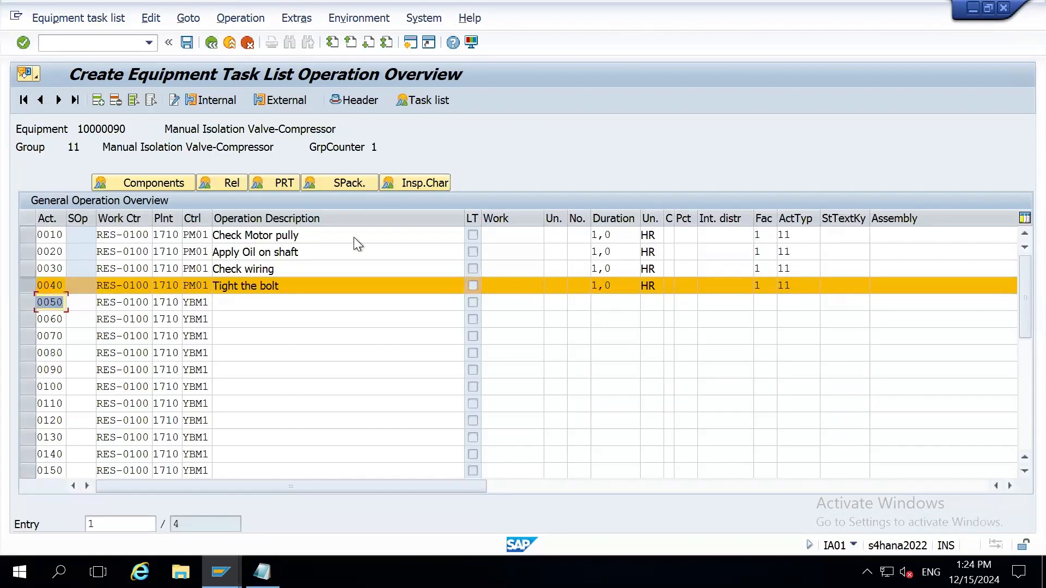
click(473, 284)
double_click(473, 287)
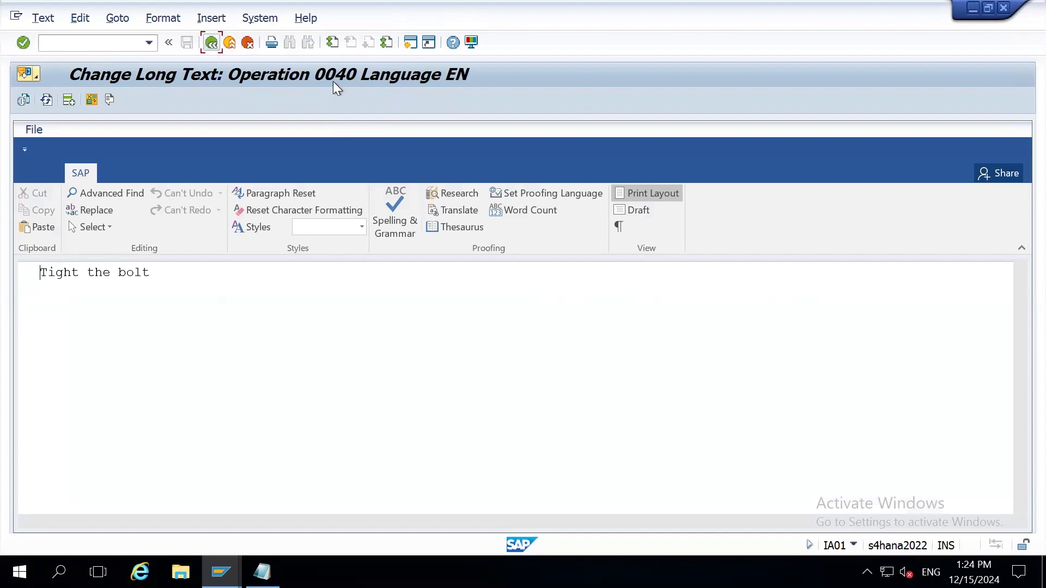
click(211, 42)
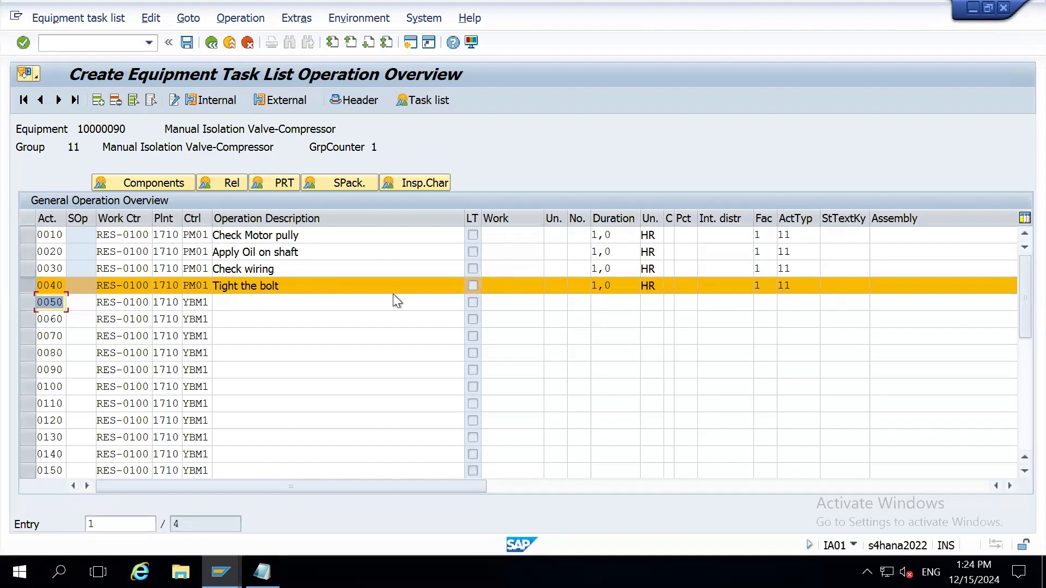
- Deselect operation 0040, view the task list's header data, and return to the operation overview
click(266, 294)
drag(266, 293, 234, 293)
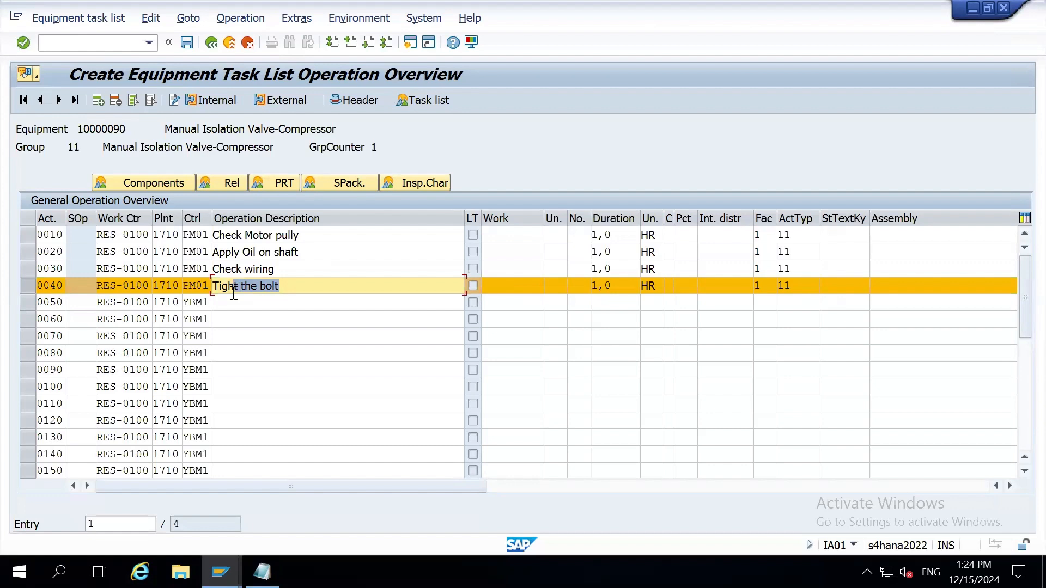
click(22, 288)
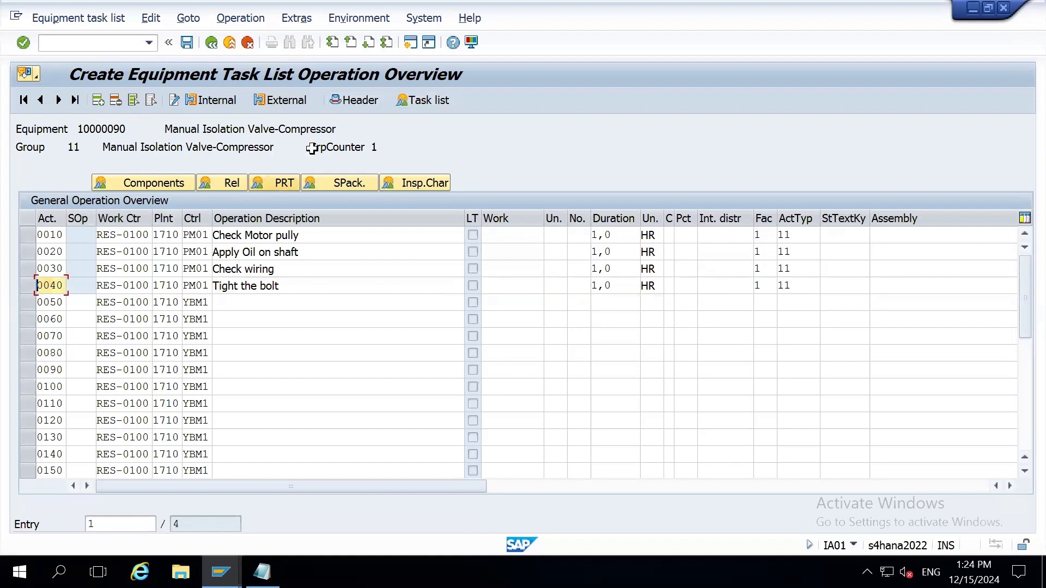
click(347, 98)
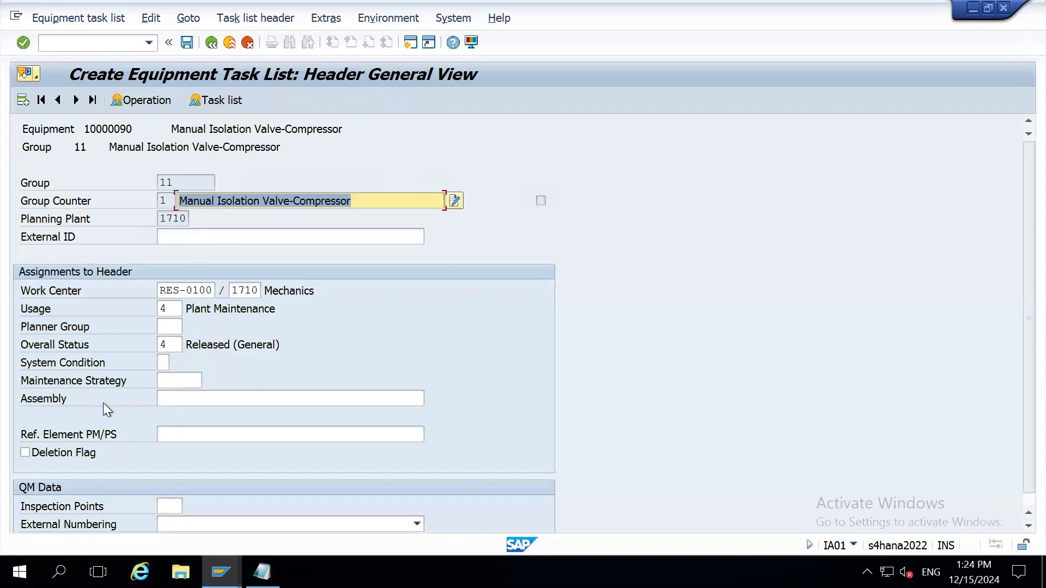
click(149, 99)
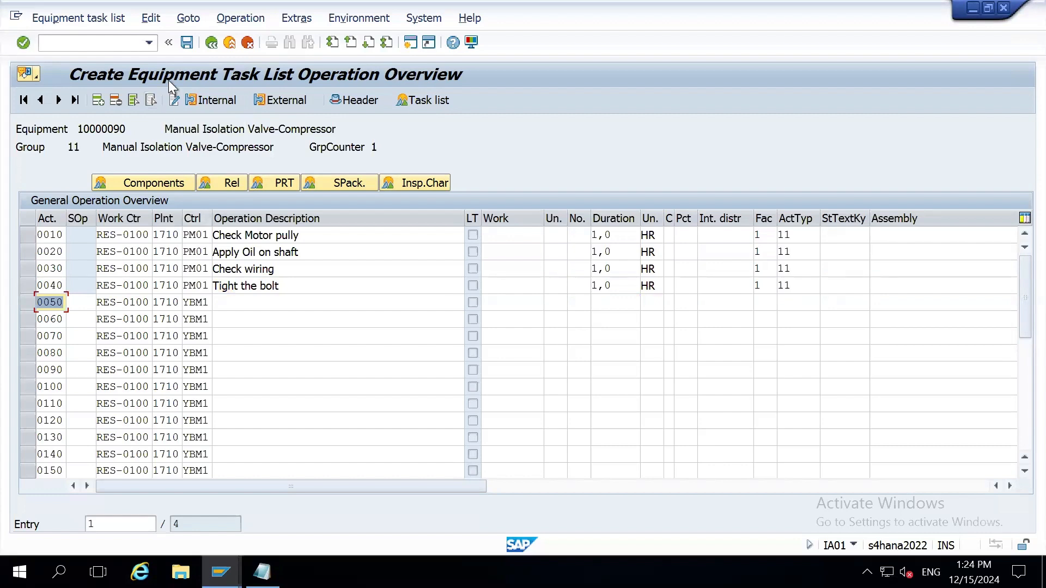
- Save the equipment task list for the Manual Isolation Valve-Compressor and return to the SAP Easy Access screen
click(189, 47)
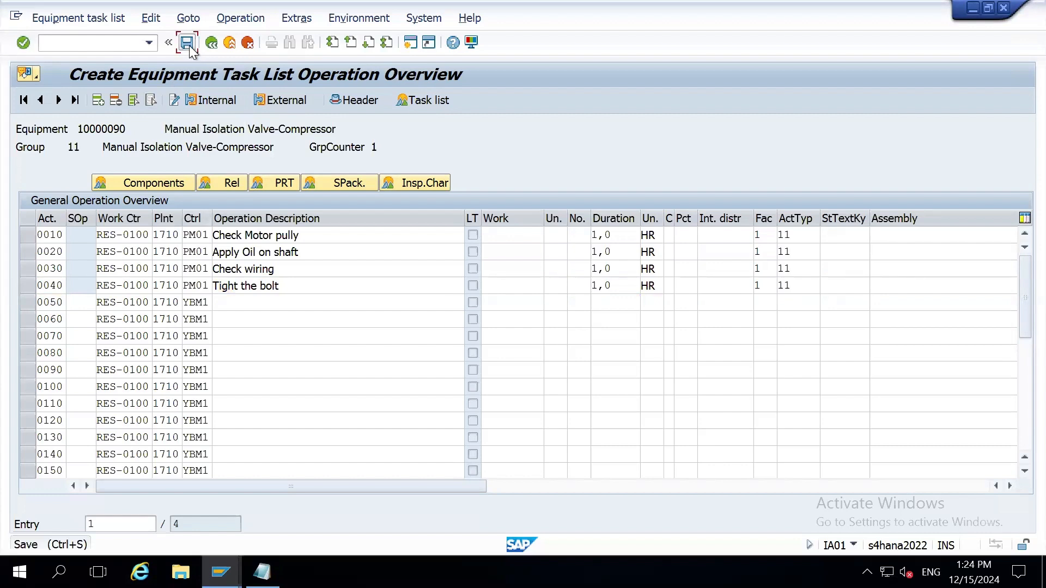
drag(125, 129, 102, 127)
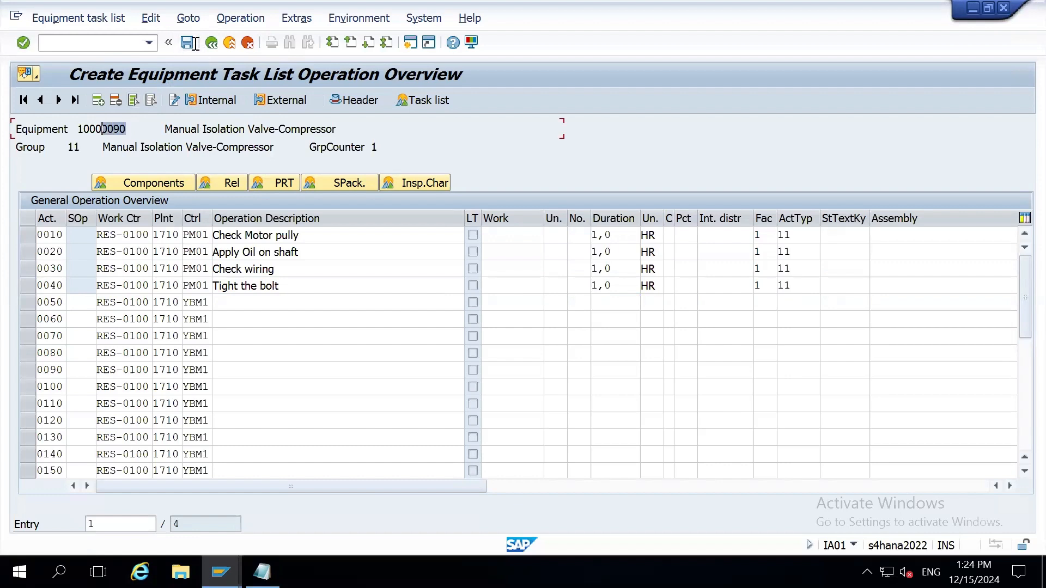
click(191, 44)
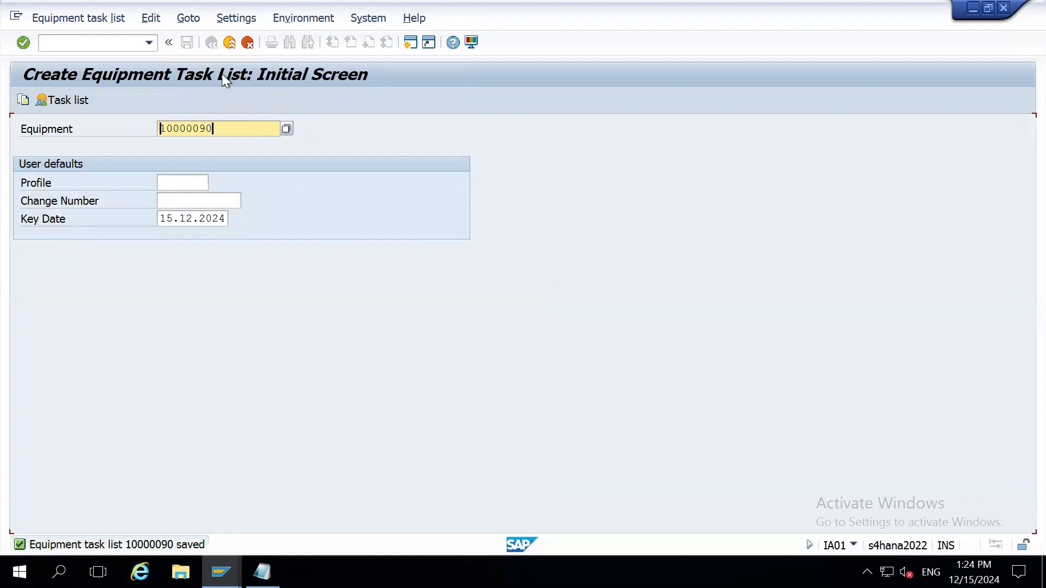
click(228, 49)
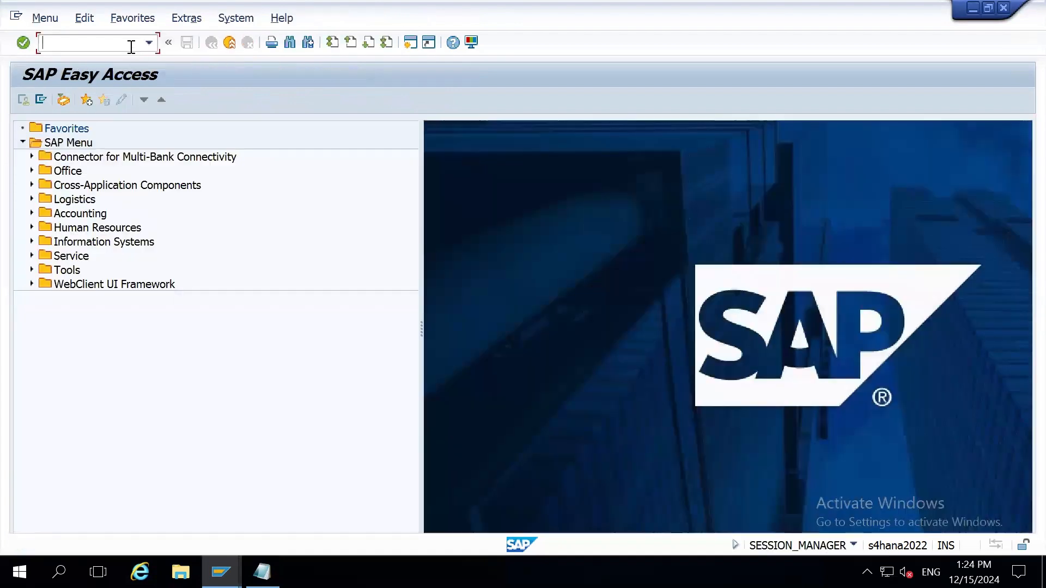
- Open the task list of equipment 10000090 for change with transaction ia02 and review its operations, selecting and deselecting operation 0040
text(ia02)
key(Return)
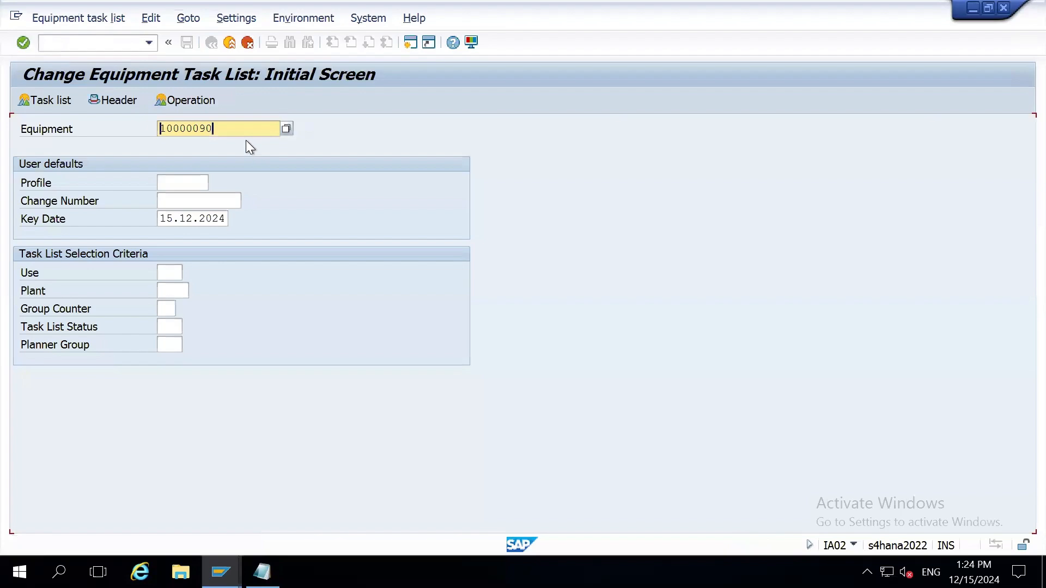
key(Return)
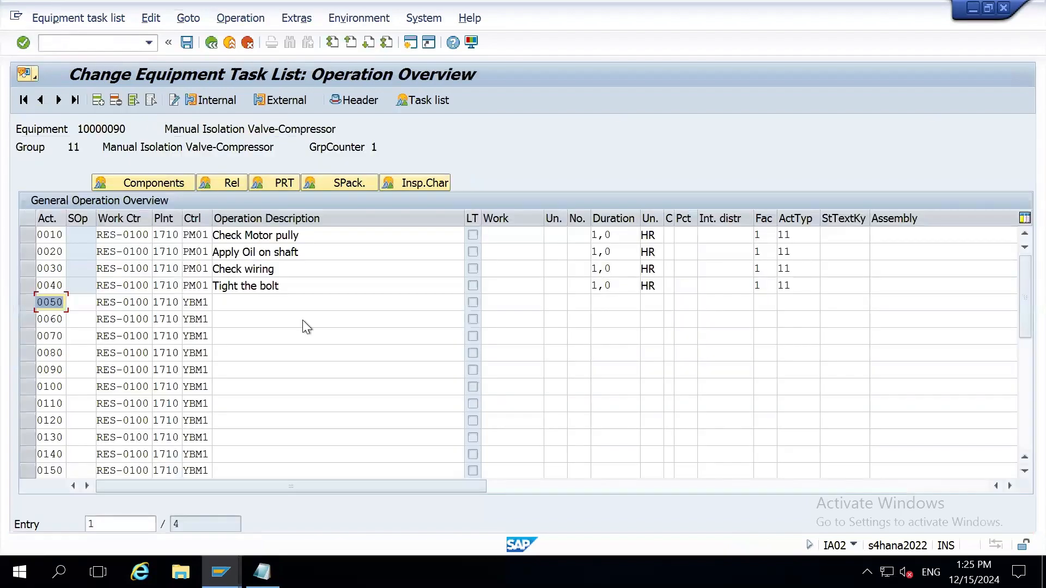
click(318, 266)
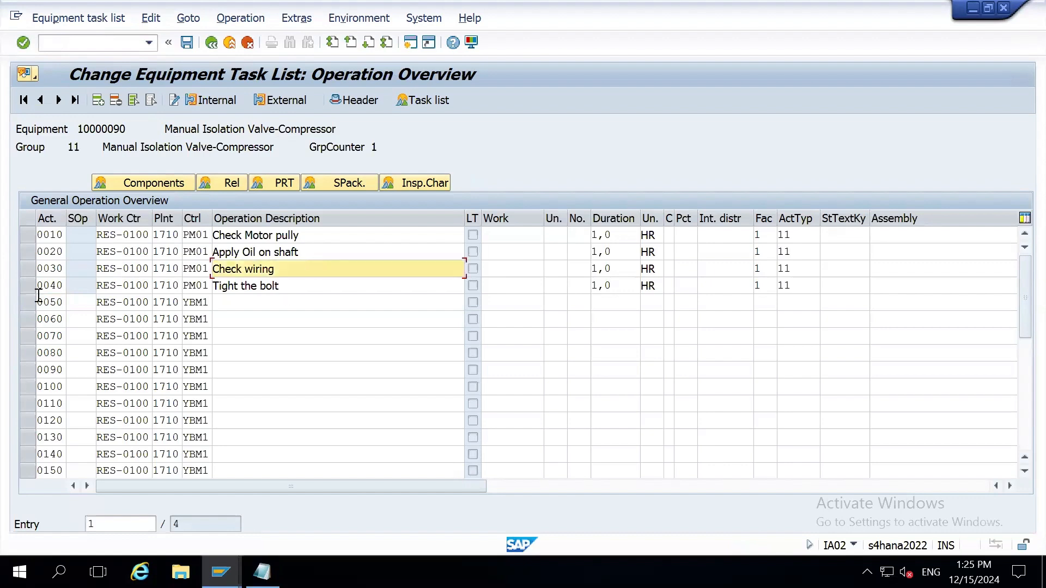
click(25, 286)
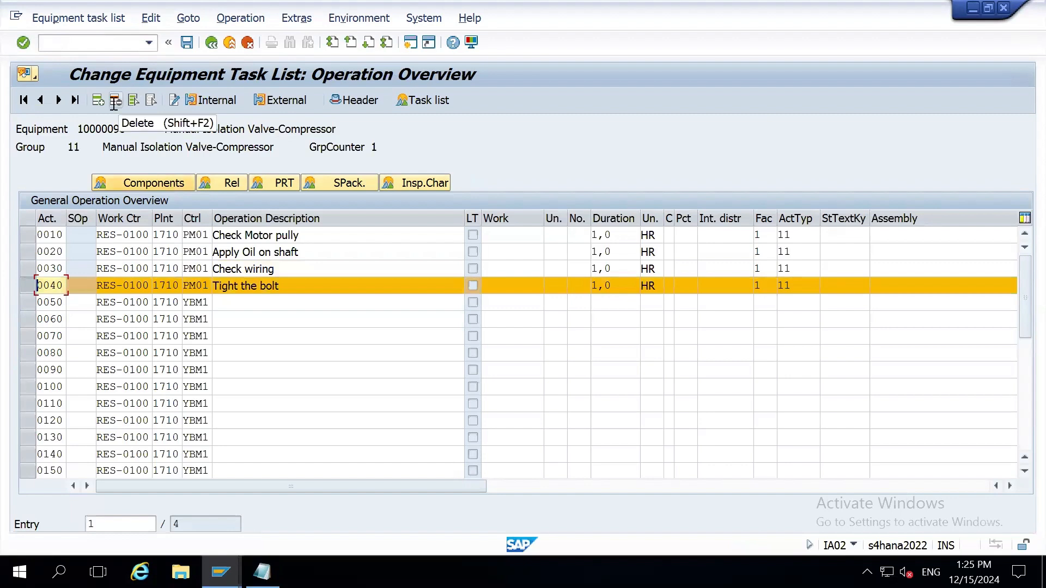
click(24, 286)
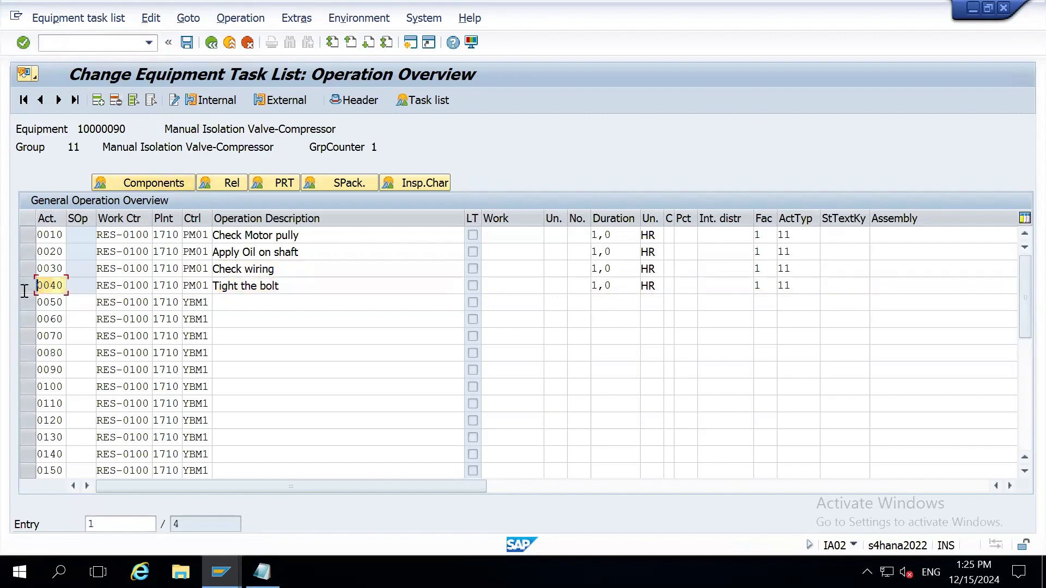
- Review the task list's header data with its group and counter, save, and return to the SAP Easy Access screen
click(358, 101)
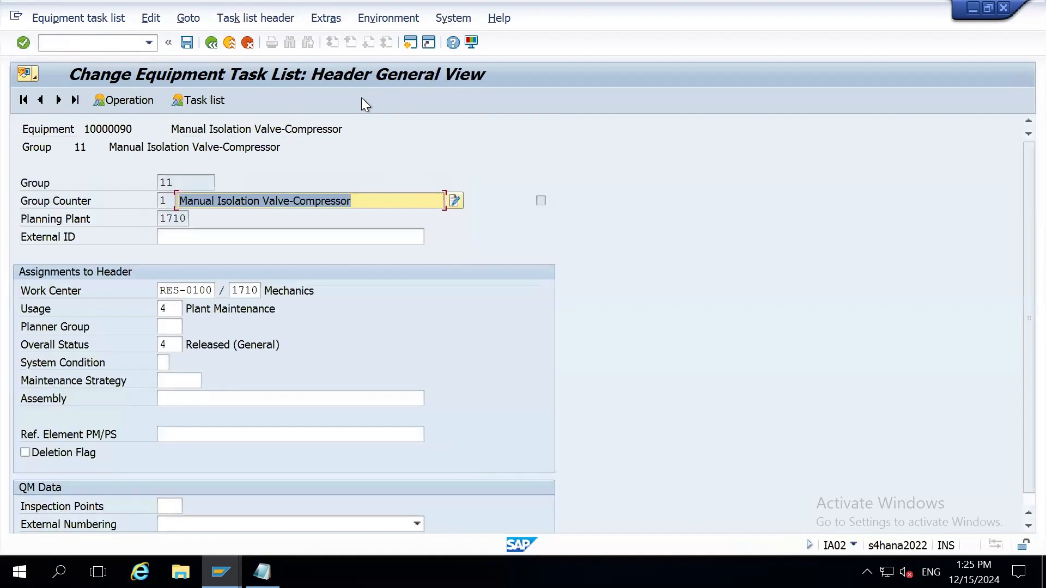
drag(194, 182, 135, 212)
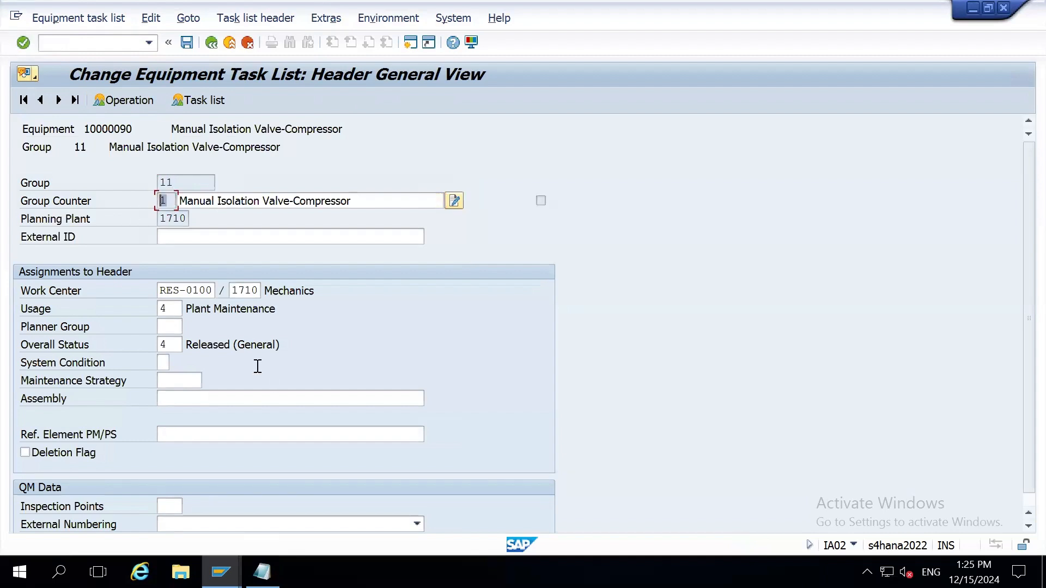
click(187, 43)
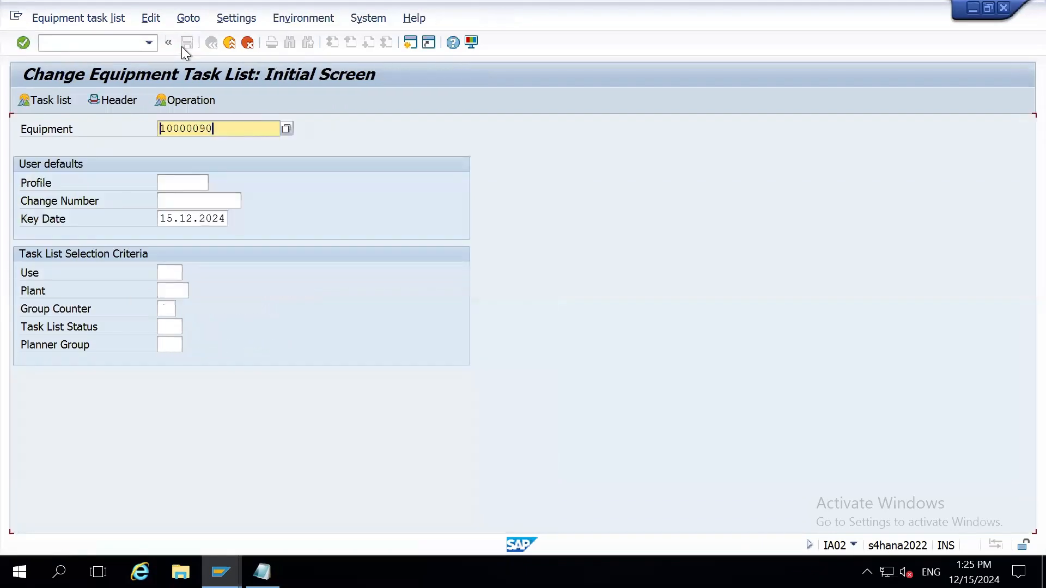
click(229, 45)
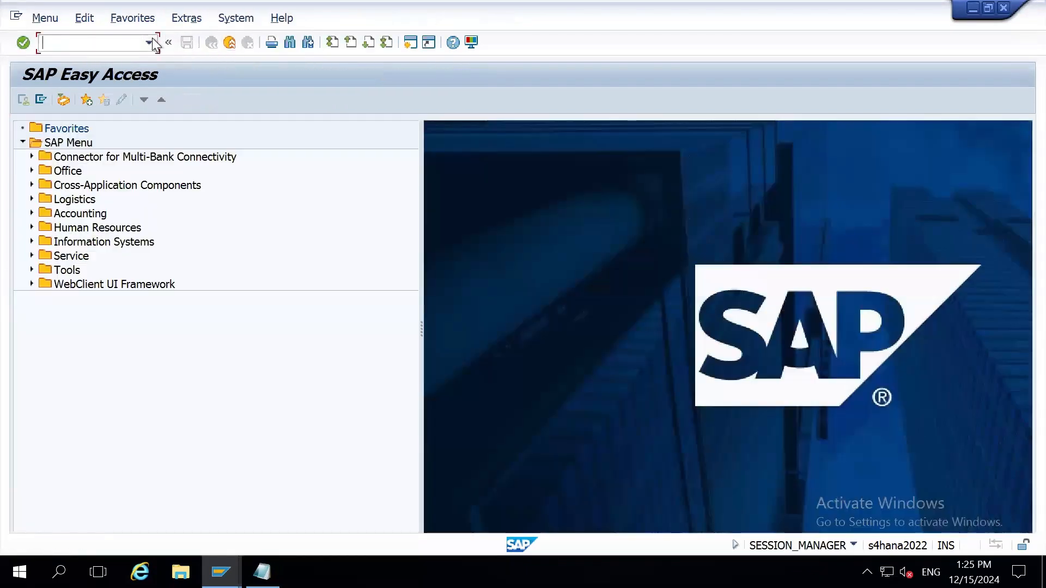
- Run transaction ia01 for the same equipment and open the header of its existing task list, group counter 1
text(ia01)
key(Return)
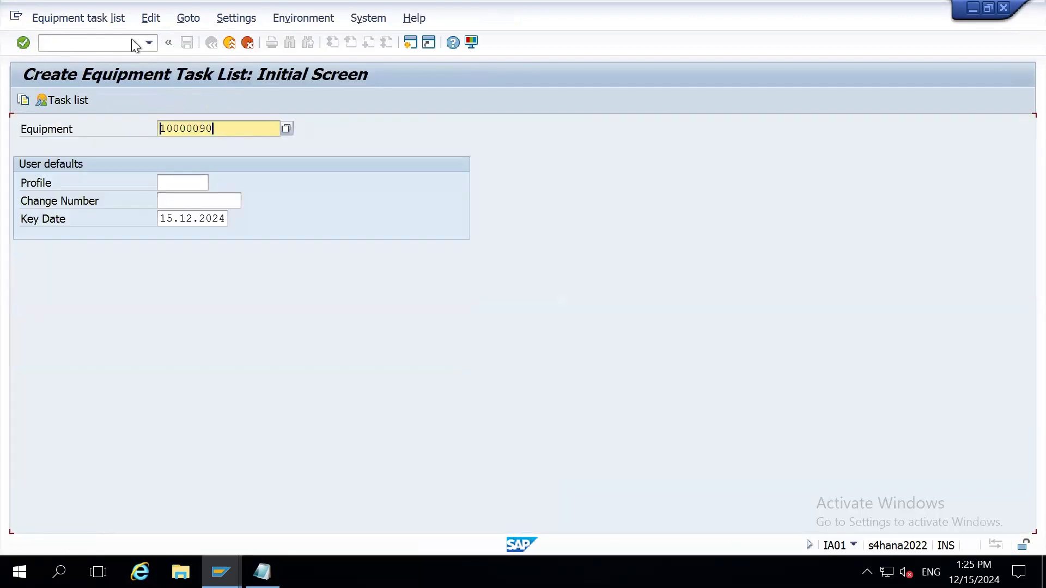
key(Return)
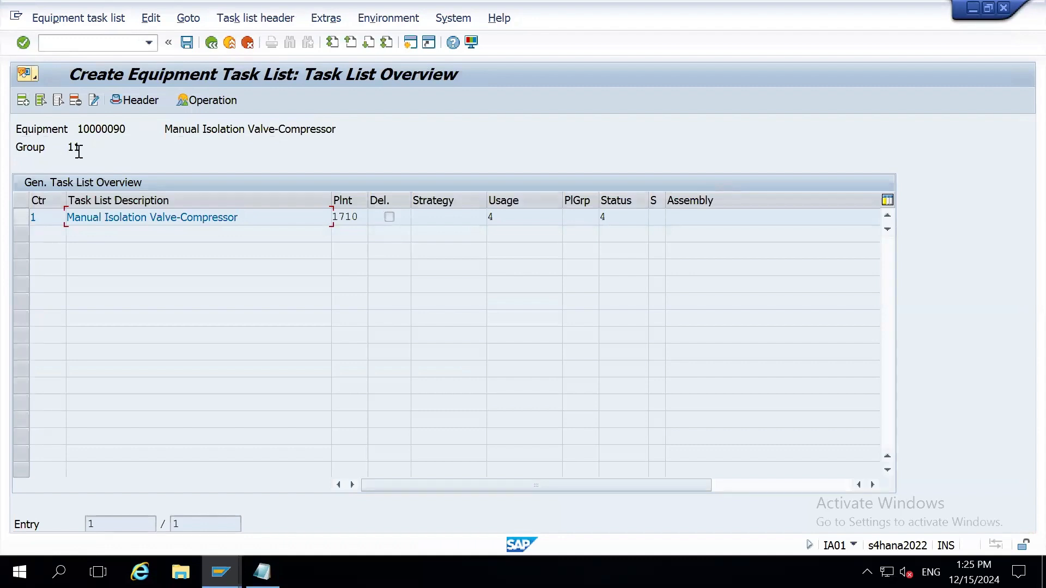
click(136, 99)
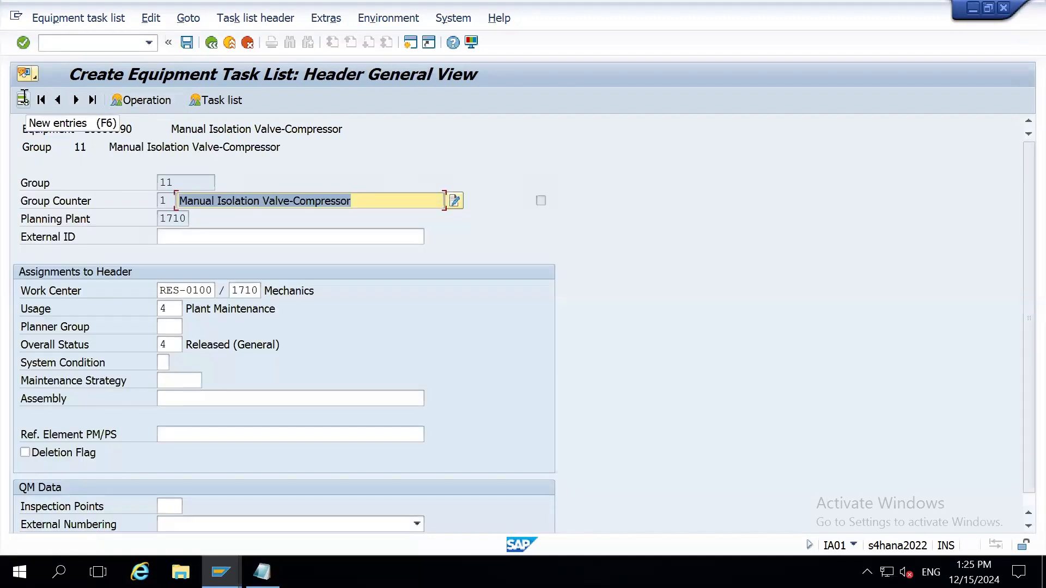
- Start a new header entry with group counter 2, and exit to SAP Easy Access without saving the group
click(23, 98)
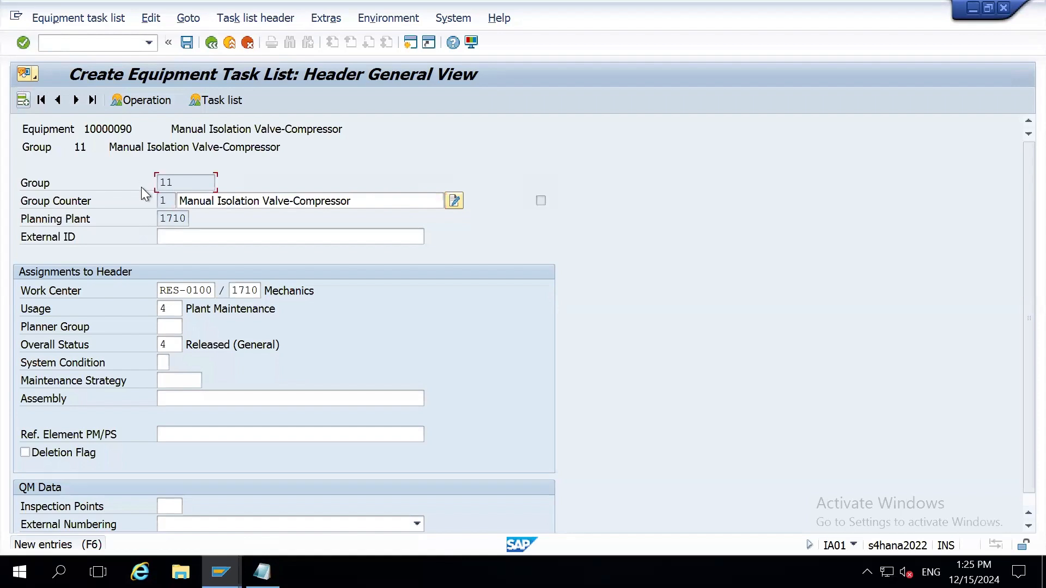
key(Tab)
click(22, 99)
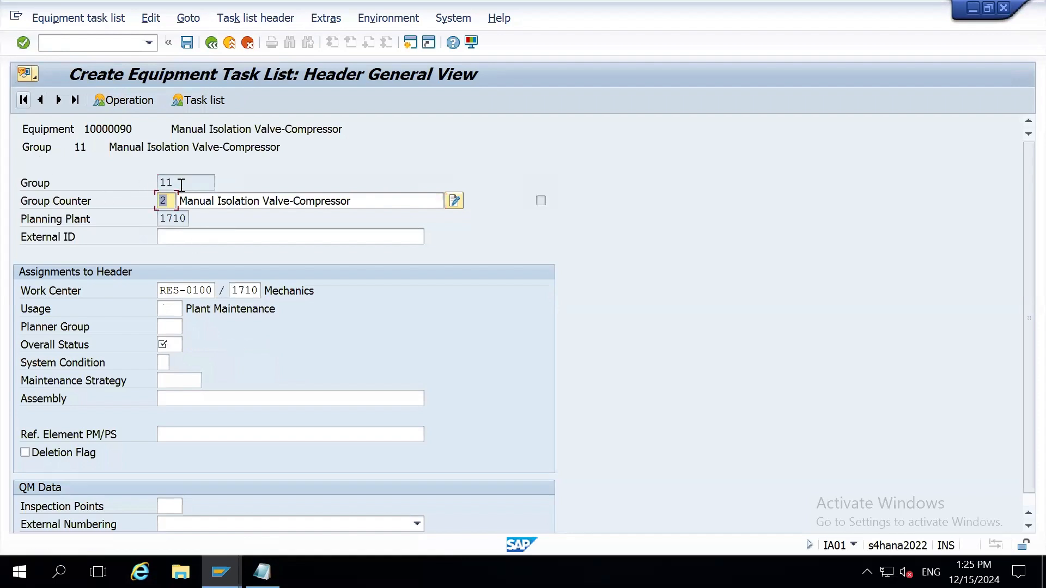
key(shift+Tab)
key(Tab)
key(Return)
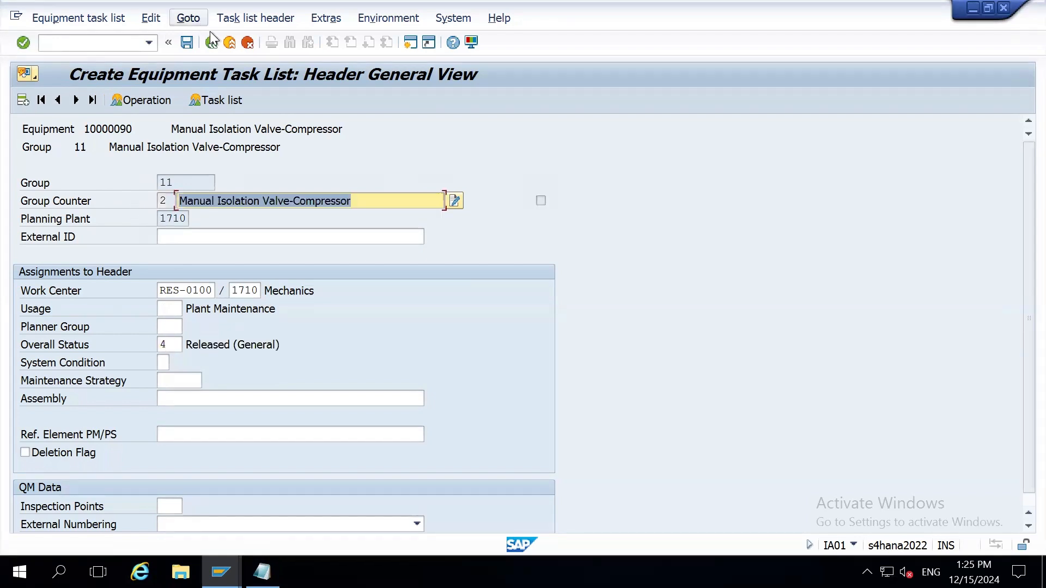
click(230, 48)
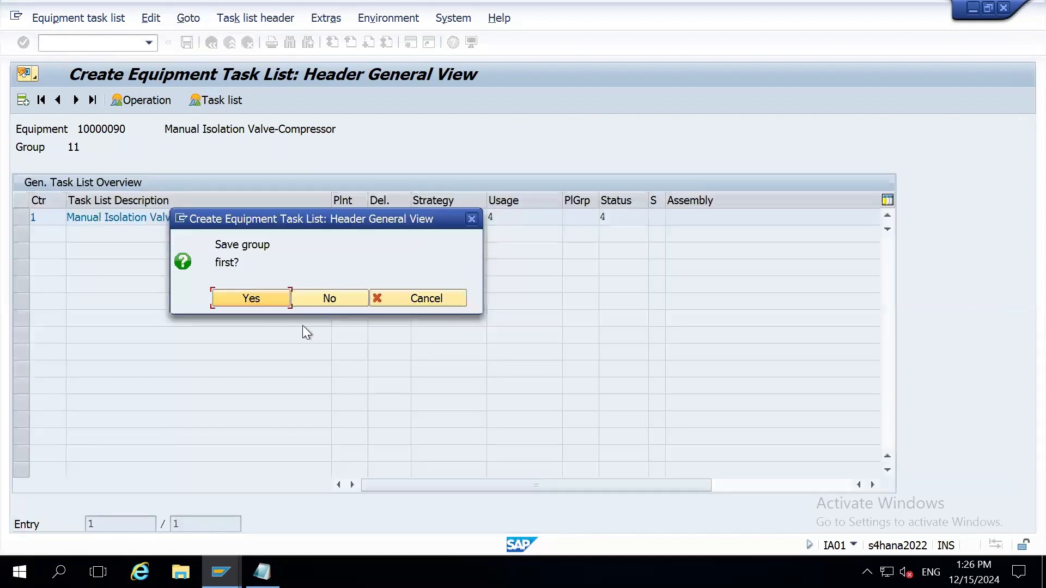
click(324, 299)
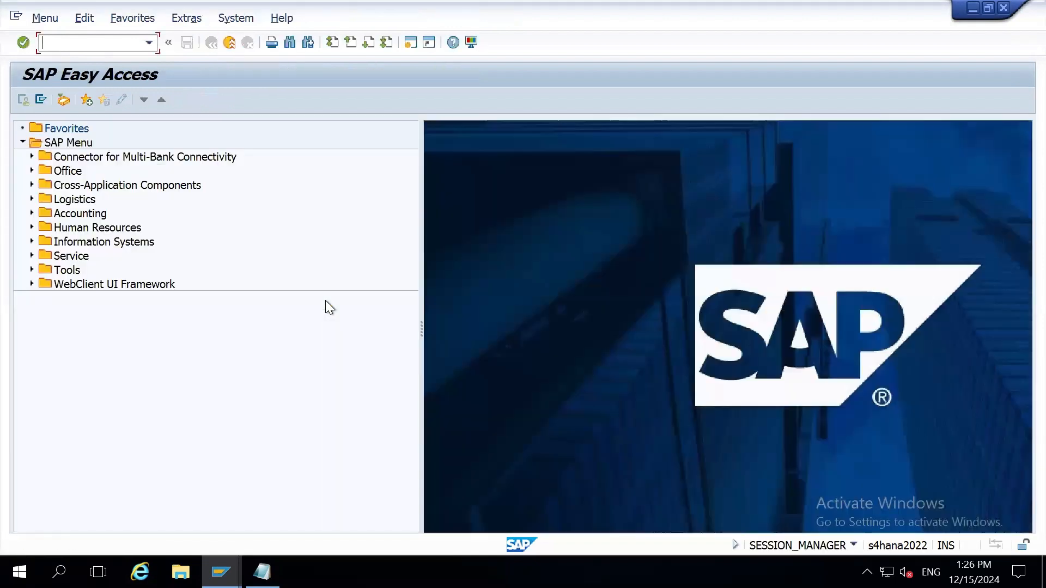
- Switch to the Notepad session notes and delete "next 2 next 3" and the extra blank lines after the group and counter entry
click(262, 572)
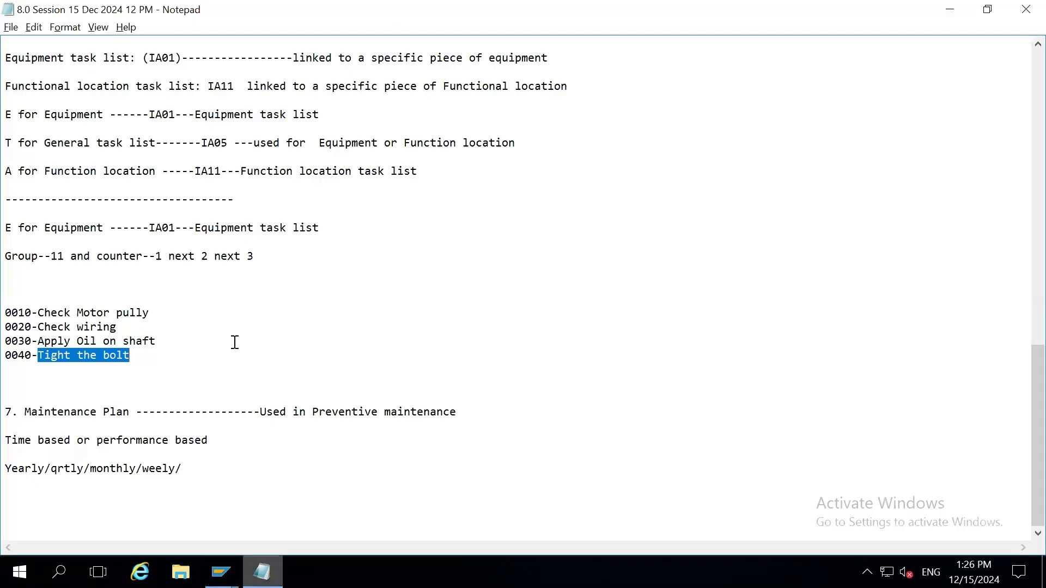
click(171, 256)
drag(171, 256, 269, 259)
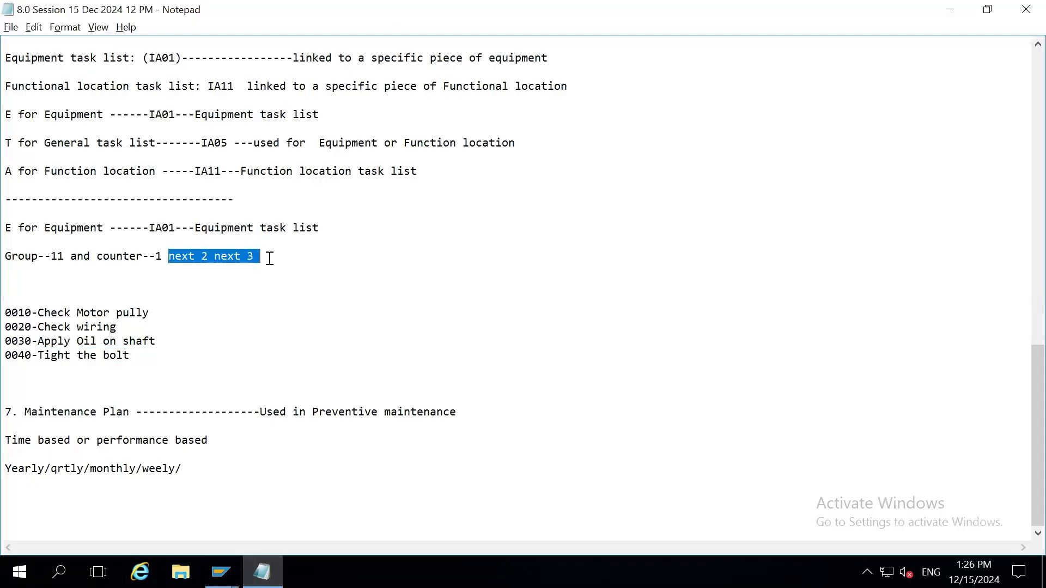
key(Delete)
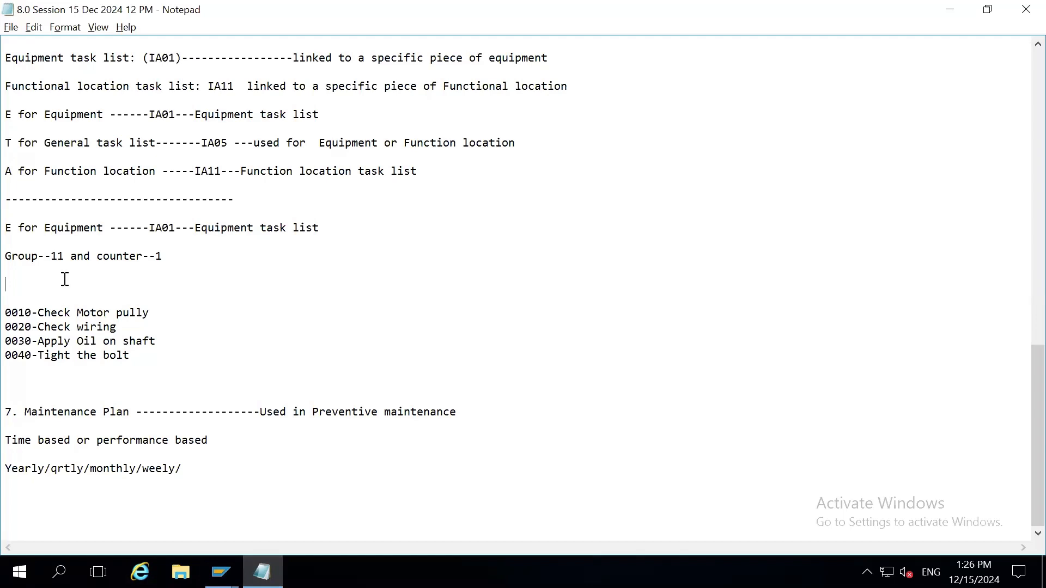
key(Delete)
key(Delete)
drag(140, 359, 9, 329)
- Insert the line "HeaderTab and Task list" above operation 0010, followed by a blank line
click(180, 295)
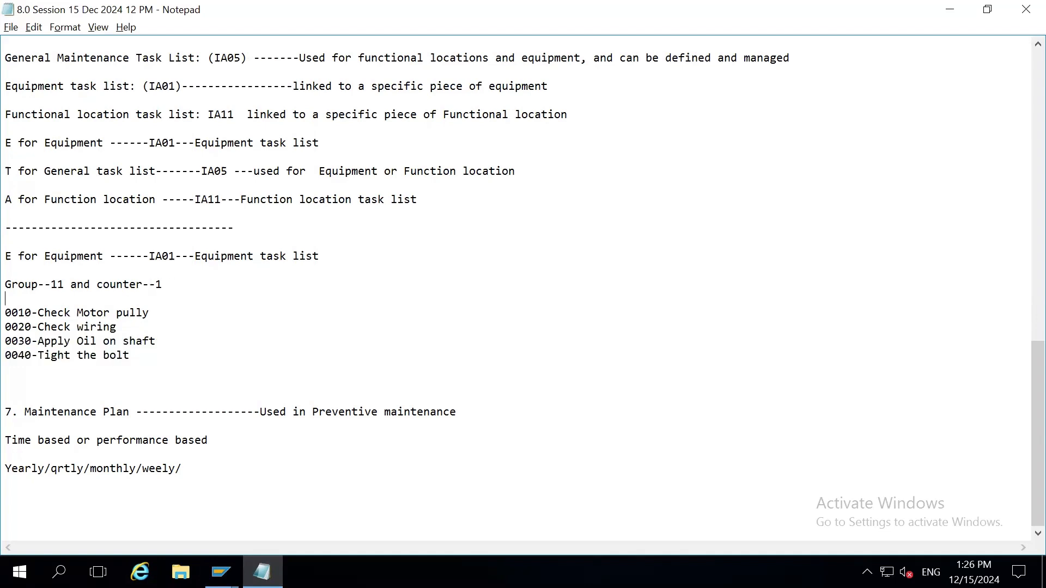
key(Return)
text(Header)
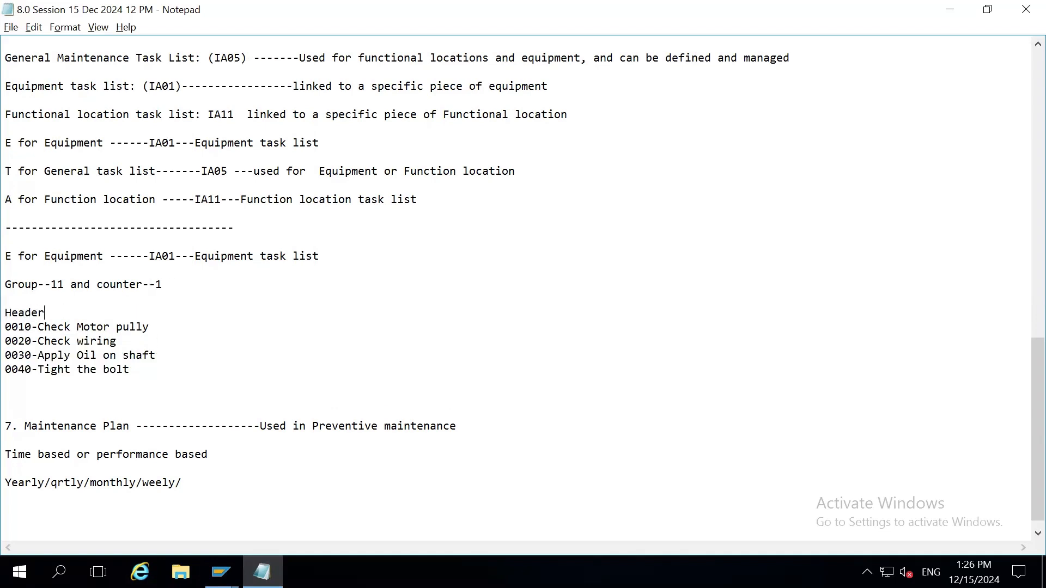
text( operatio)
key(BackSpace)
key(BackSpace)
key(BackSpace)
key(BackSpace)
key(BackSpace)
key(BackSpace)
key(BackSpace)
key(BackSpace)
text(Lis)
key(BackSpace)
key(BackSpace)
key(BackSpace)
text(Tab ad)
key(BackSpace)
key(BackSpace)
text(nd Task list)
key(Return)
key(Return)
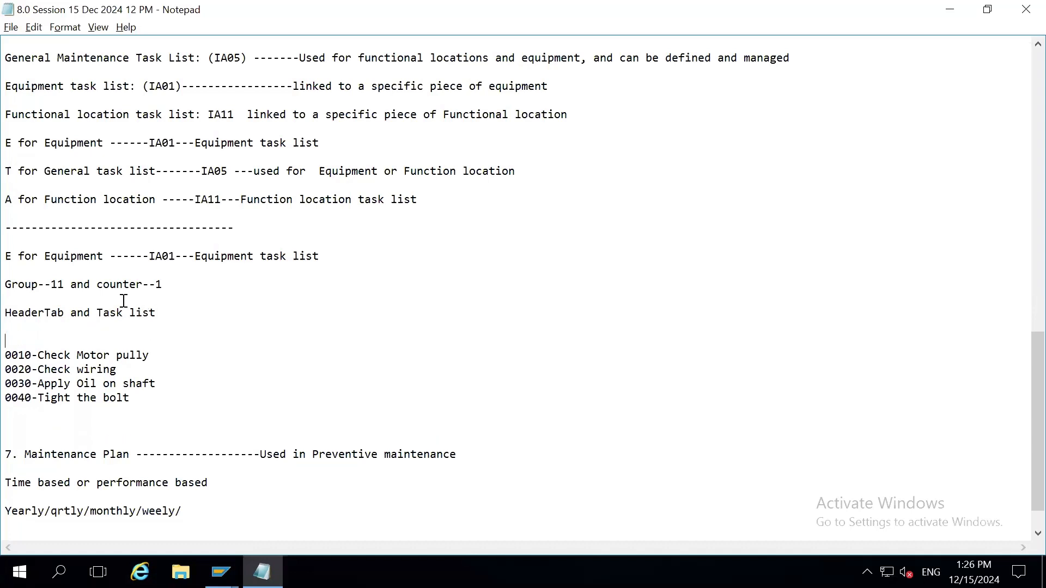
- Split the new line into separate "HeaderTab" and "Task list" headings, removing the word "and" and the extra blank line
key(Up)
click(69, 311)
key(Return)
key(Return)
key(Return)
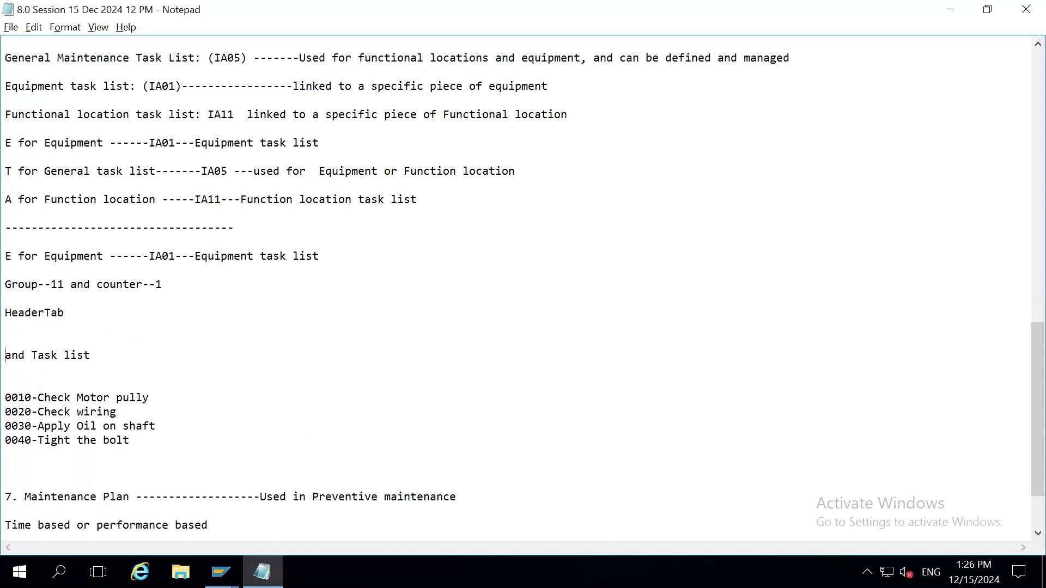
key(Delete)
key(Delete)
key(Delete)
key(Delete)
key(Down)
key(Delete)
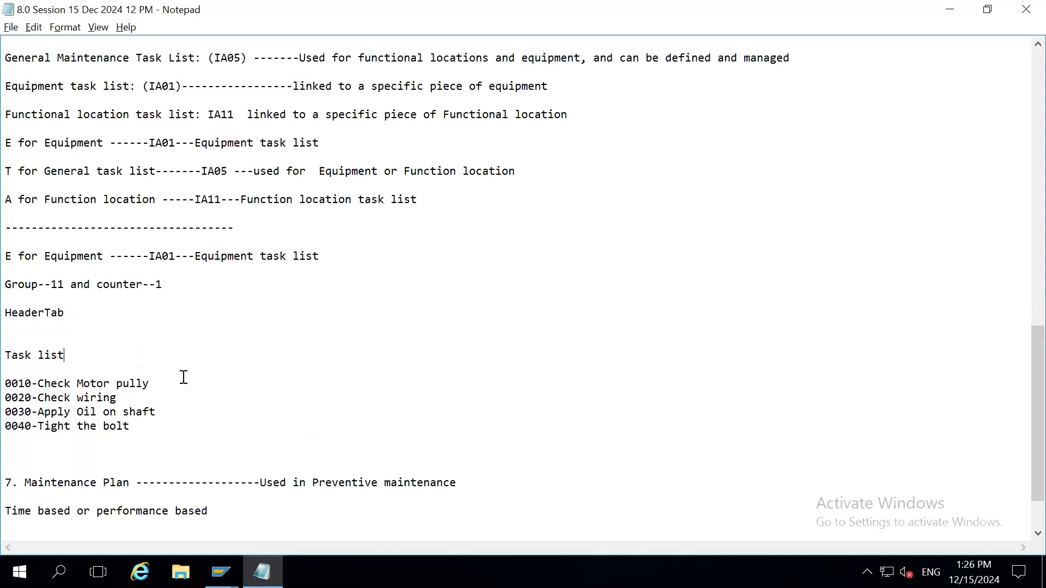
- Add "and enter the time and unit (Duration and unit of time for each operation/activites)." below the Tight the bolt operation
click(146, 430)
key(Return)
text(and )
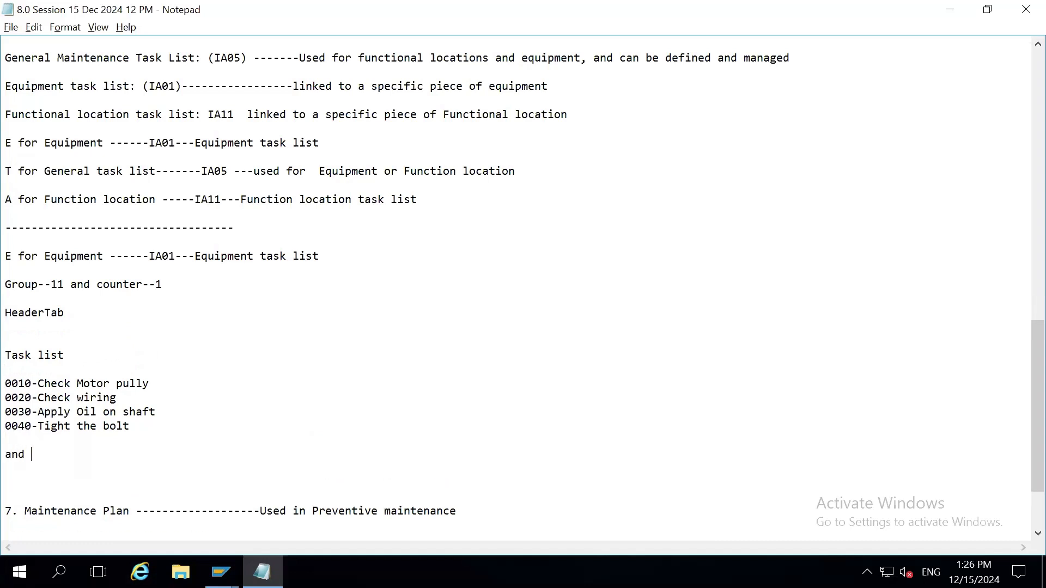
text(enter the time and unit )
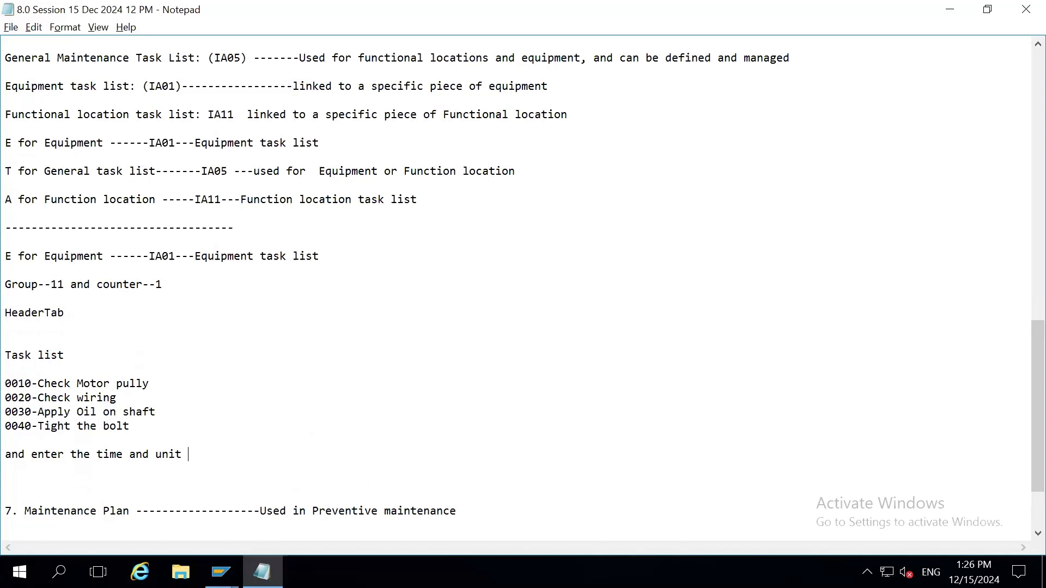
text((Durati)
text(on )
text(and )
text(unit )
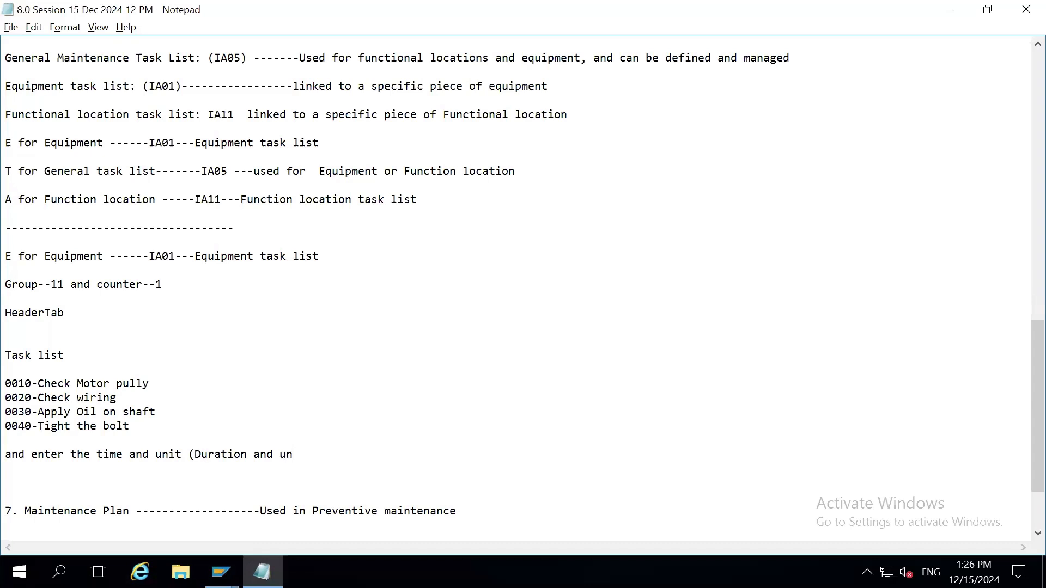
text(of time for each oper)
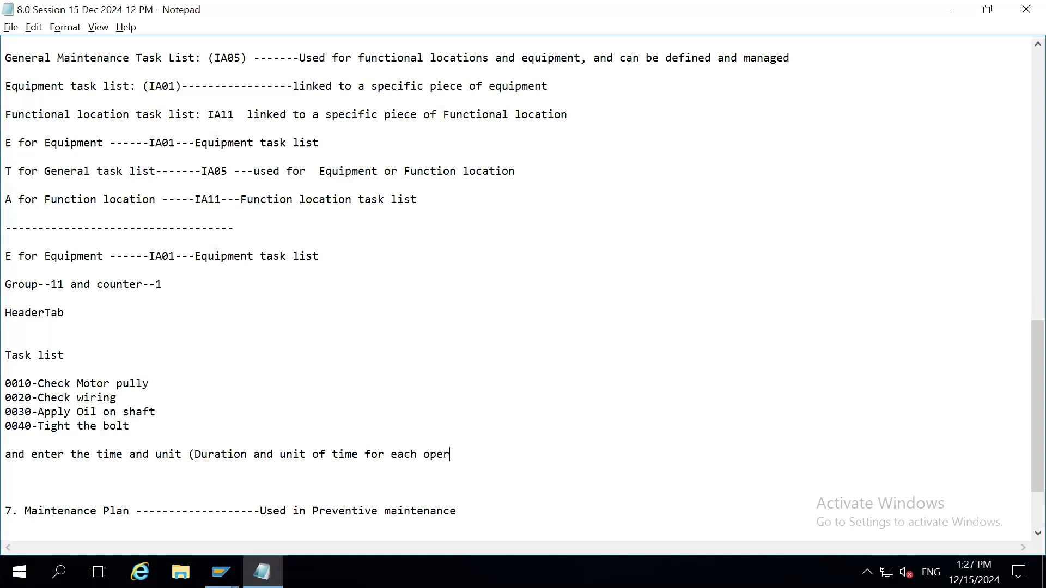
text(ation/activites)
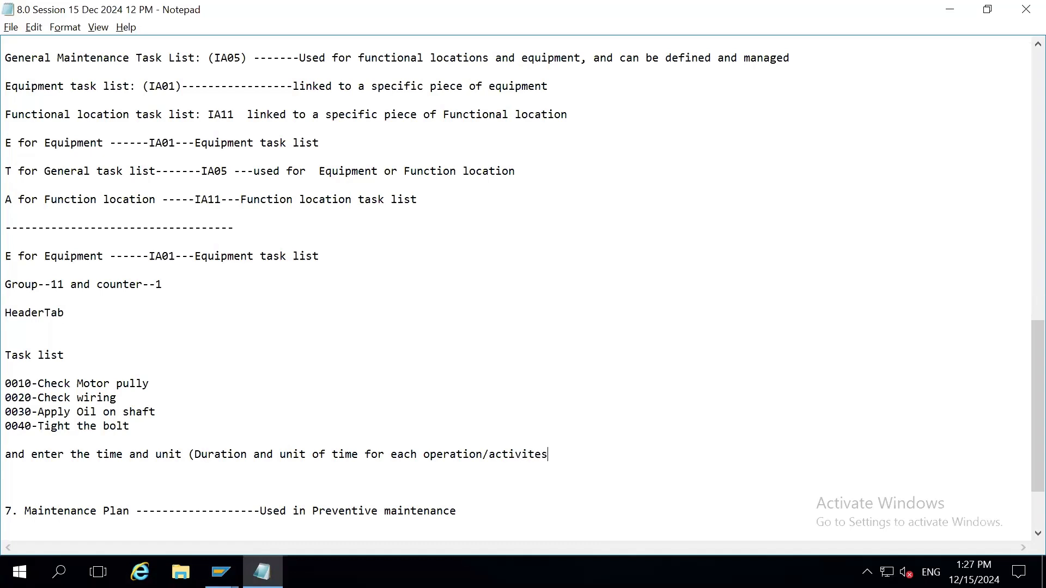
text().)
- Add the line "USage -4" below the HeaderTab heading, separated from it by a blank line
click(75, 310)
key(Return)
key(Return)
text(USage )
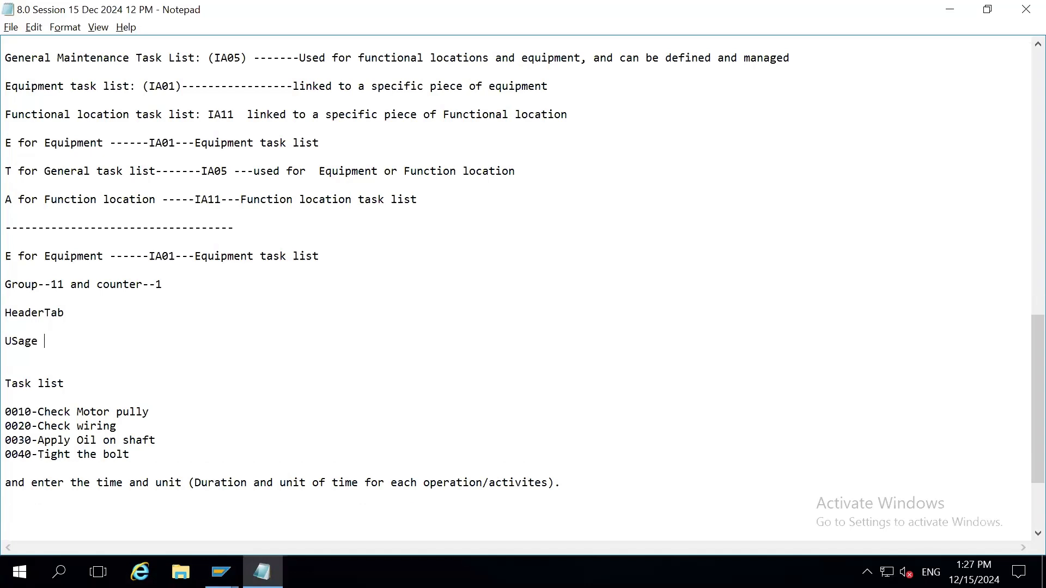
text(-4)
- Switch to SAP, try to display the existing equipment task list with transaction IA03, and return to the start screen
mouse_move(221, 572)
click(234, 542)
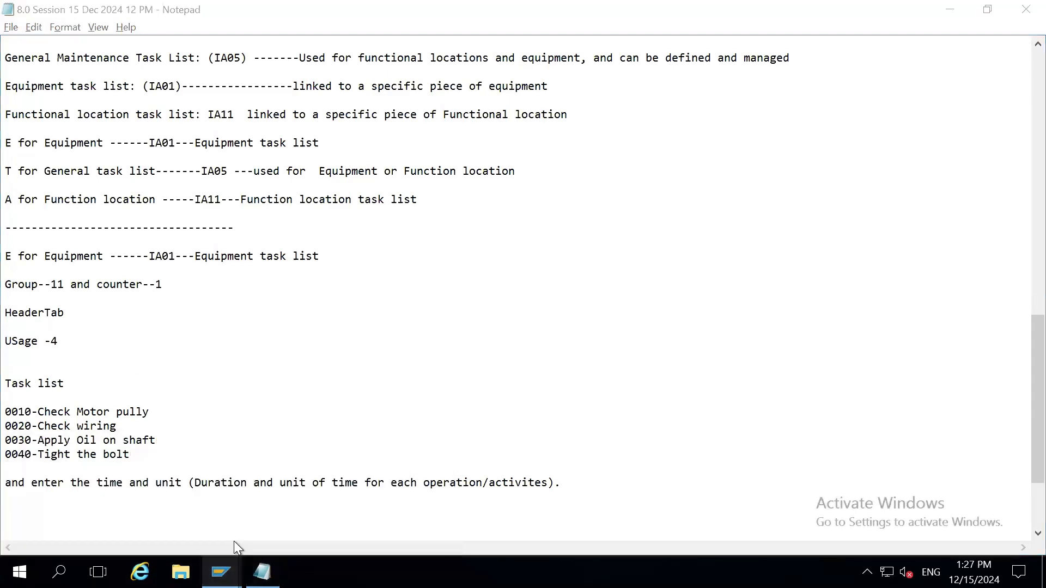
click(221, 572)
click(292, 510)
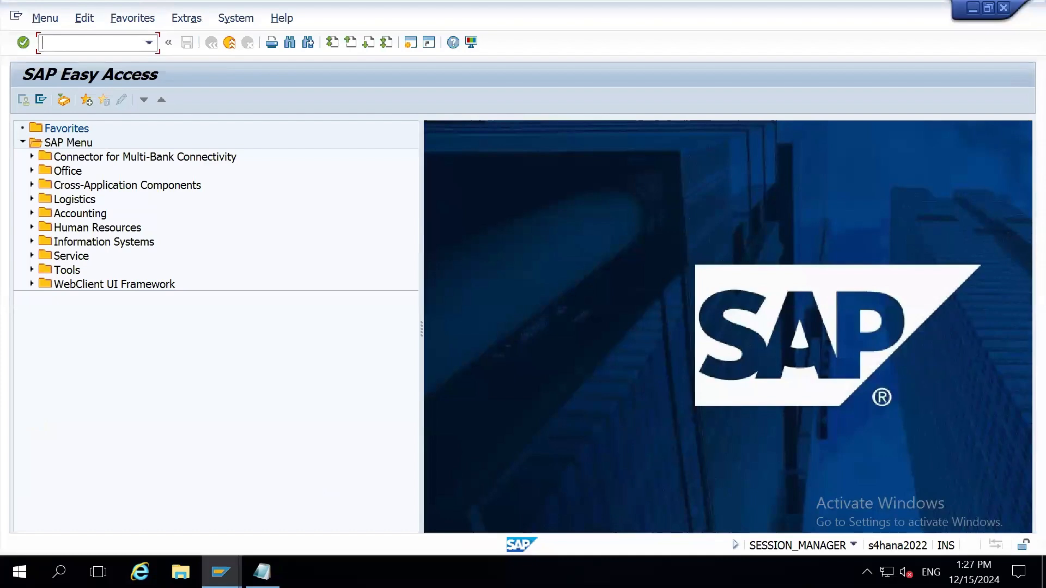
text(ia03)
key(Return)
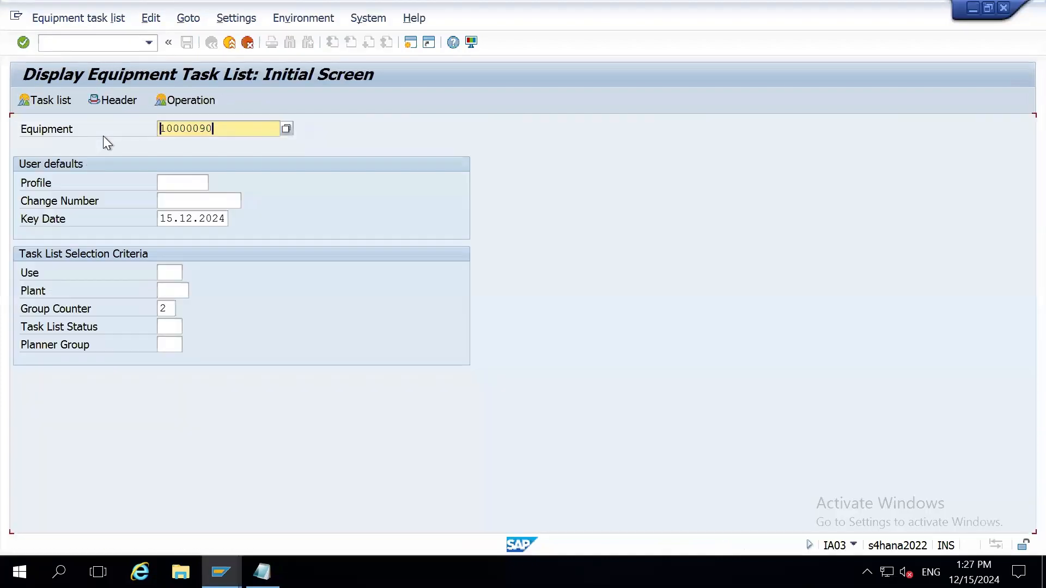
key(Return)
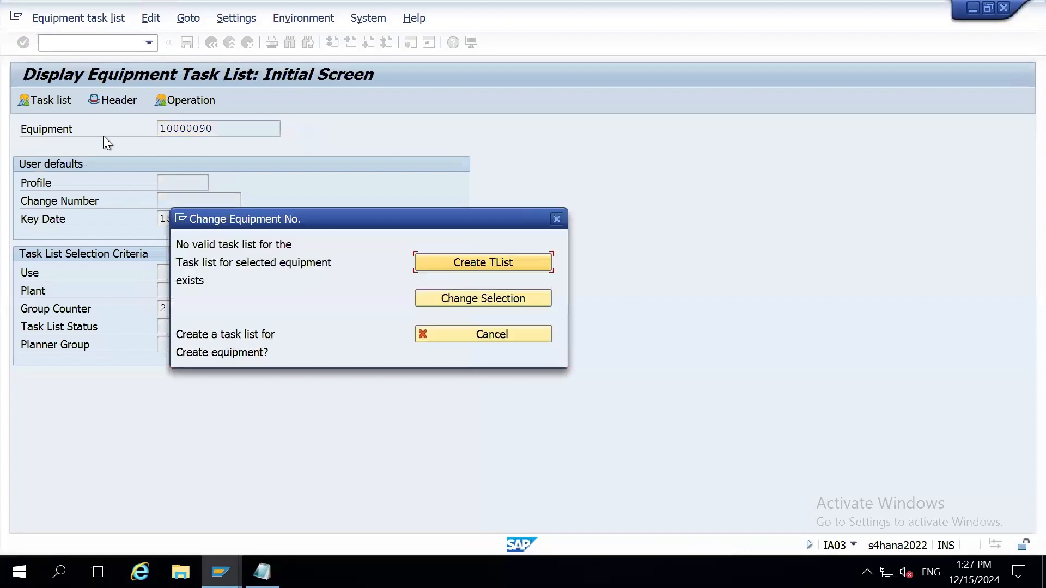
click(556, 218)
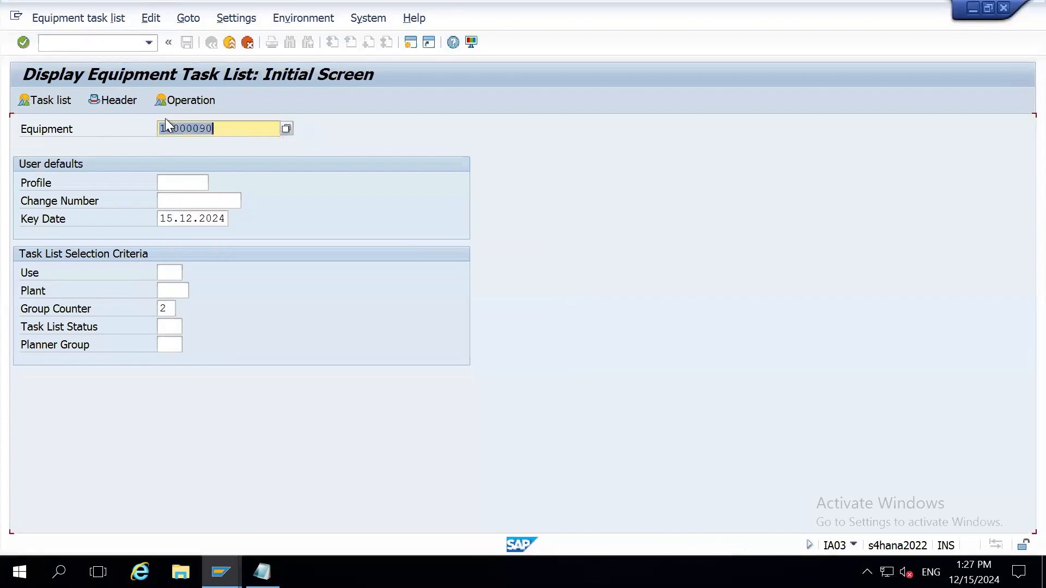
click(229, 43)
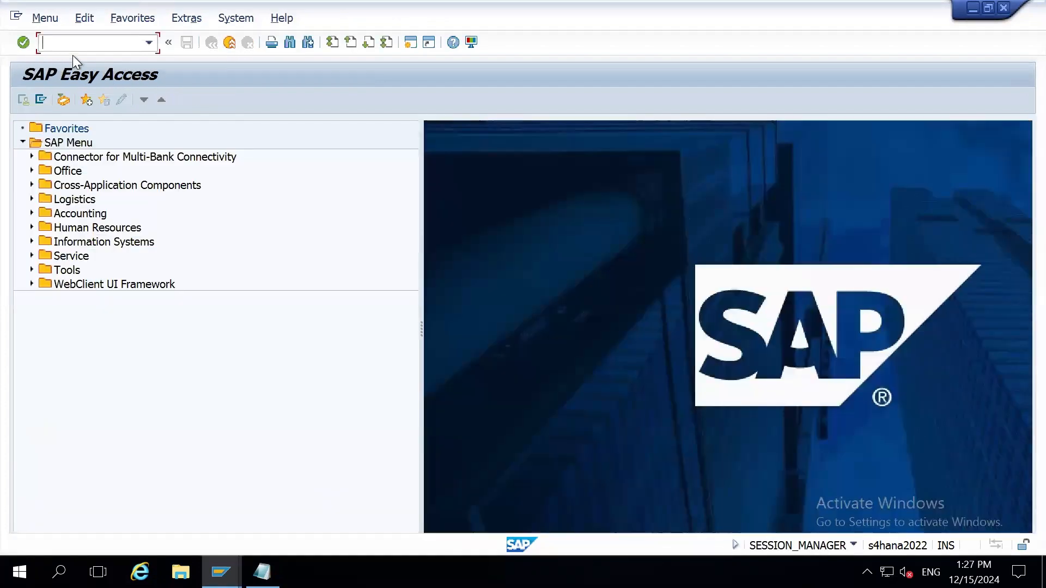
- Try to open the task list of equipment 10000090 for changing with transaction IA02
text(IA02)
key(Return)
key(Return)
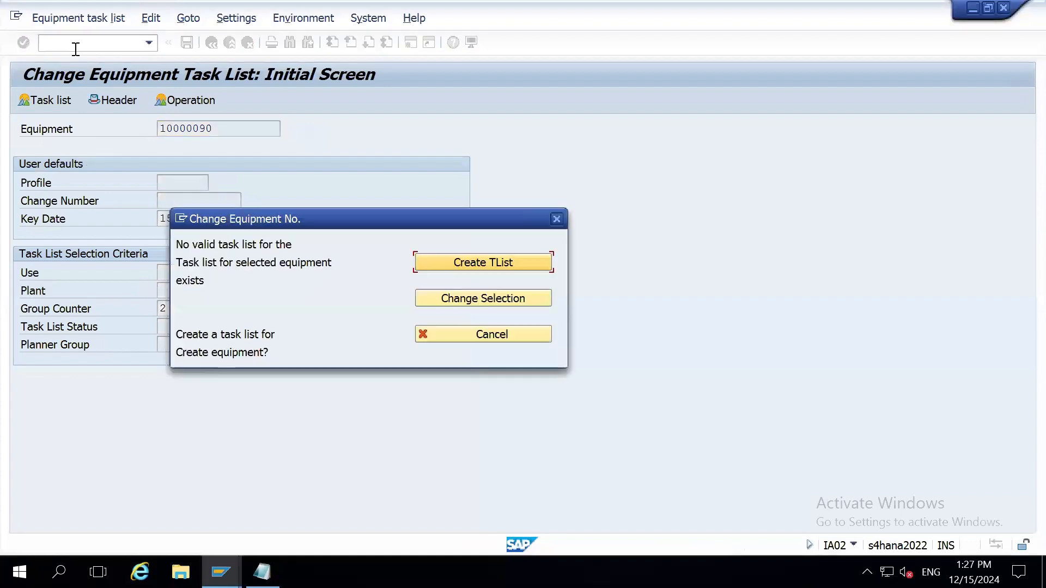
click(557, 219)
click(221, 572)
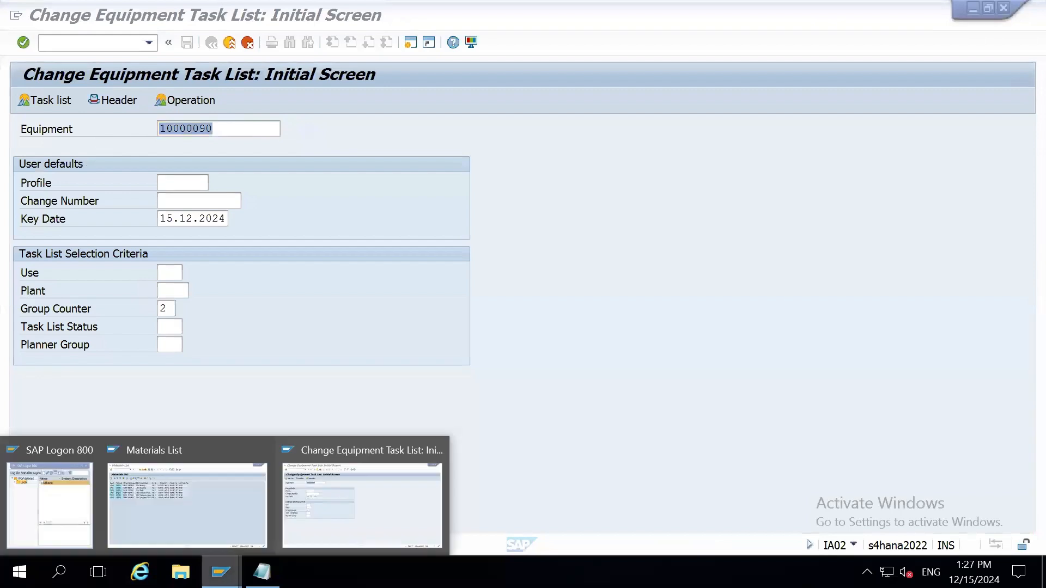
click(349, 502)
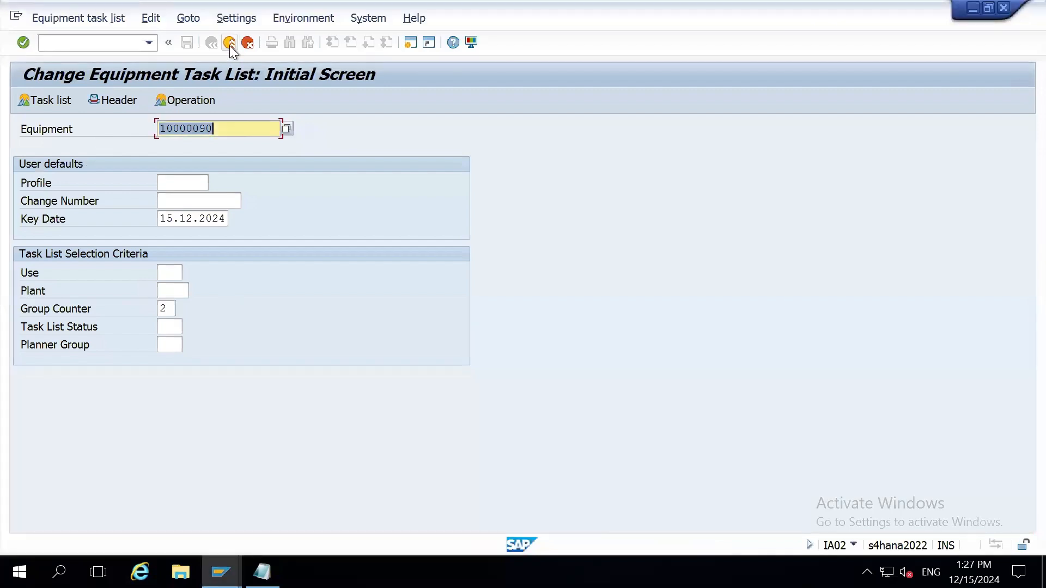
- Open the Manual Isolation Valve-Compressor task list through transaction IA01 and examine the usage, planner group and overall status in its header
click(229, 43)
text(ia)
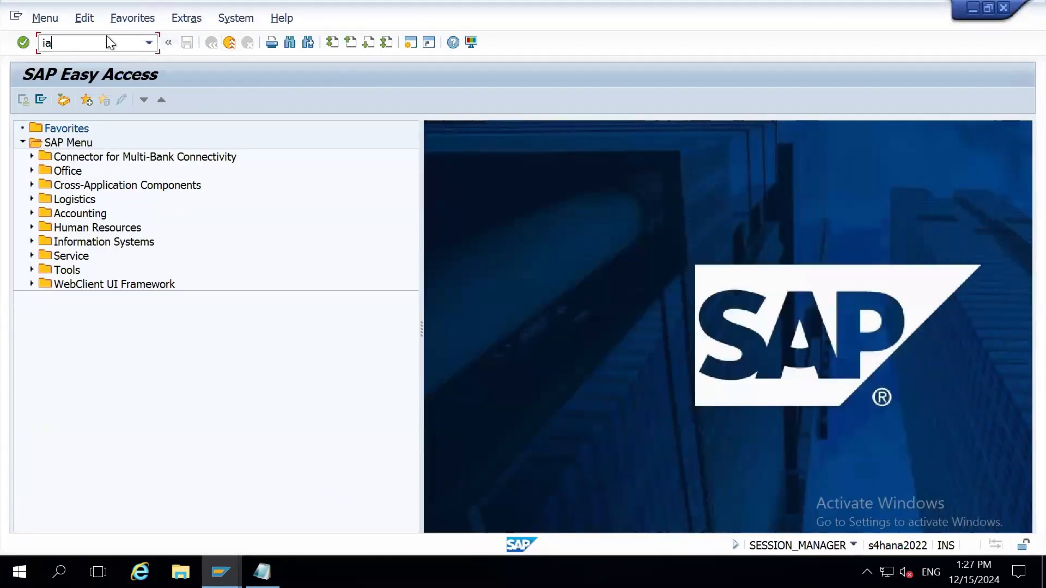
text(01)
key(Return)
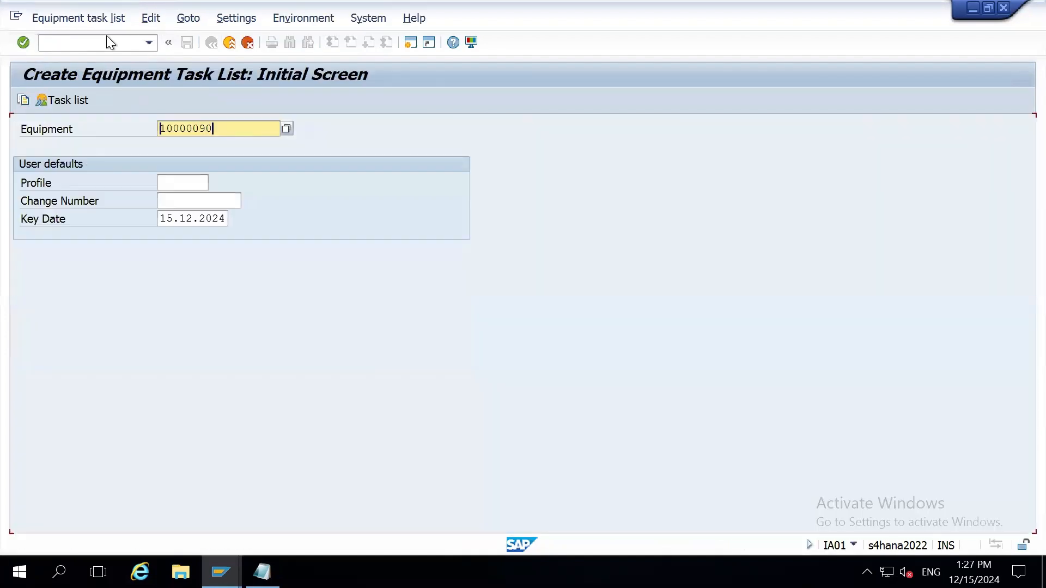
key(Return)
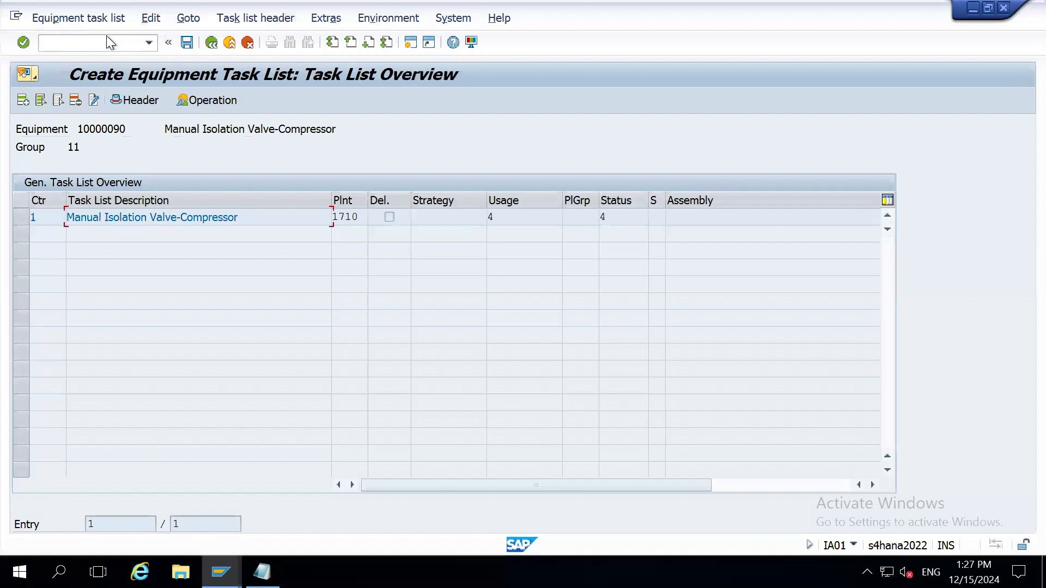
click(20, 217)
click(140, 95)
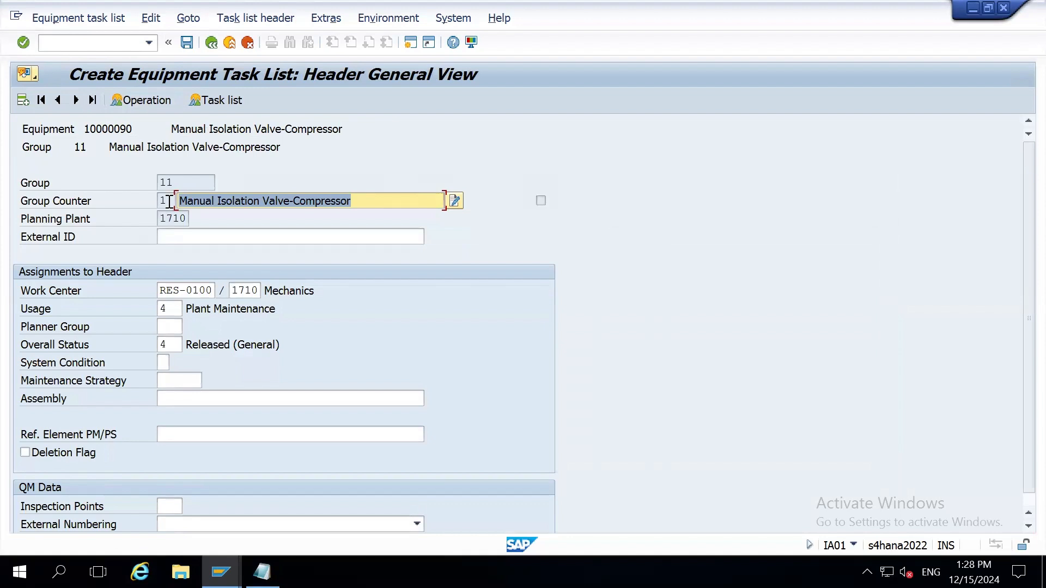
click(141, 315)
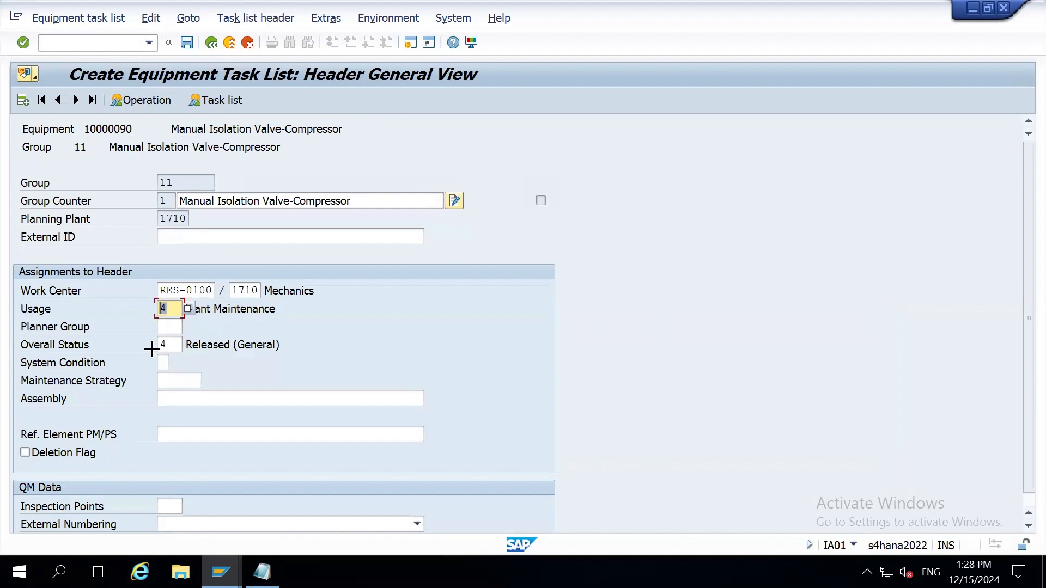
drag(24, 305, 217, 354)
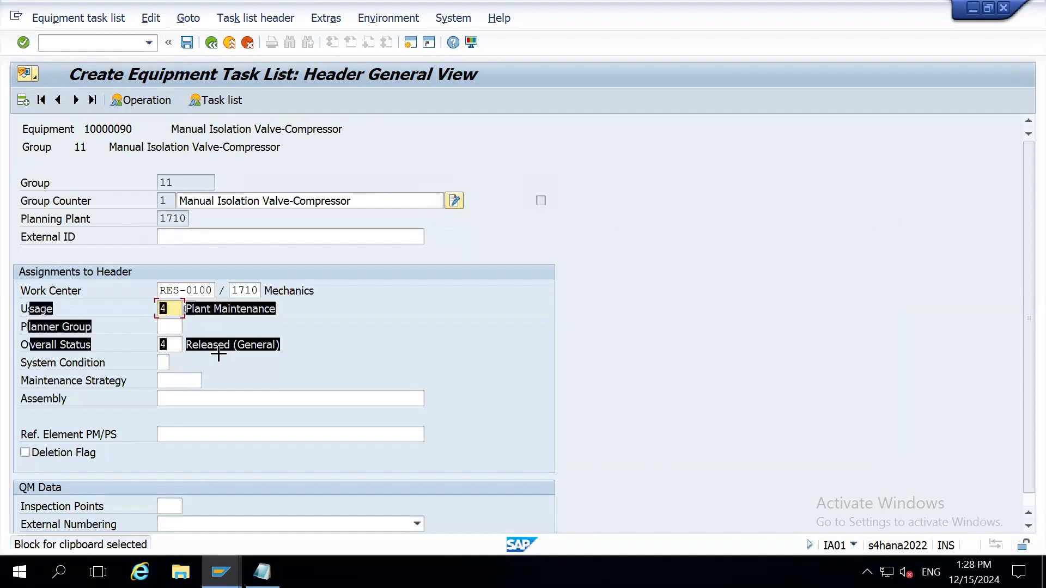
click(132, 333)
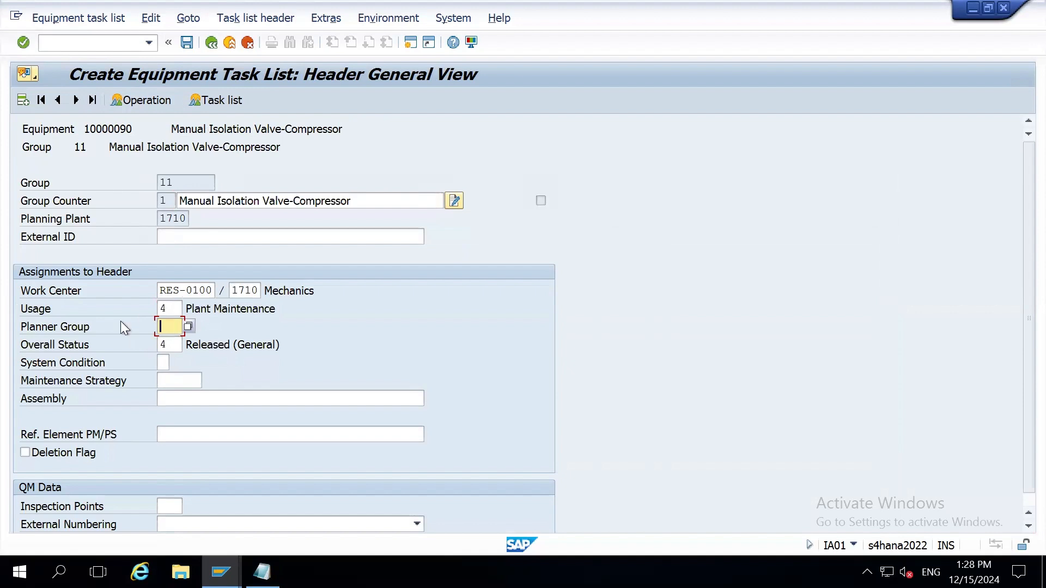
click(25, 331)
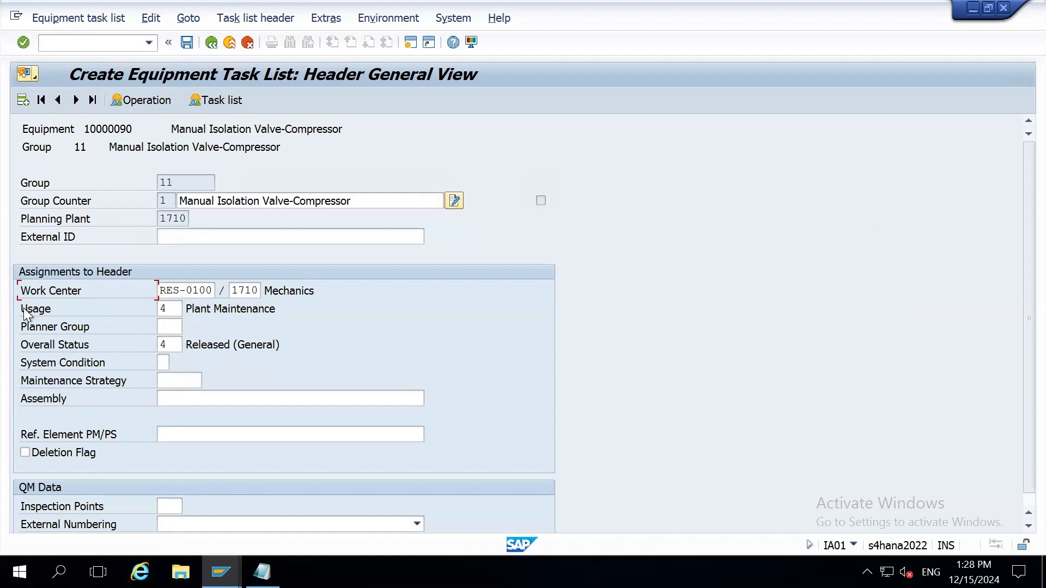
click(25, 312)
- Switch to the Notepad notes, append "and over staus - 4" to the USage line and delete the blank lines below it
key(alt+Tab)
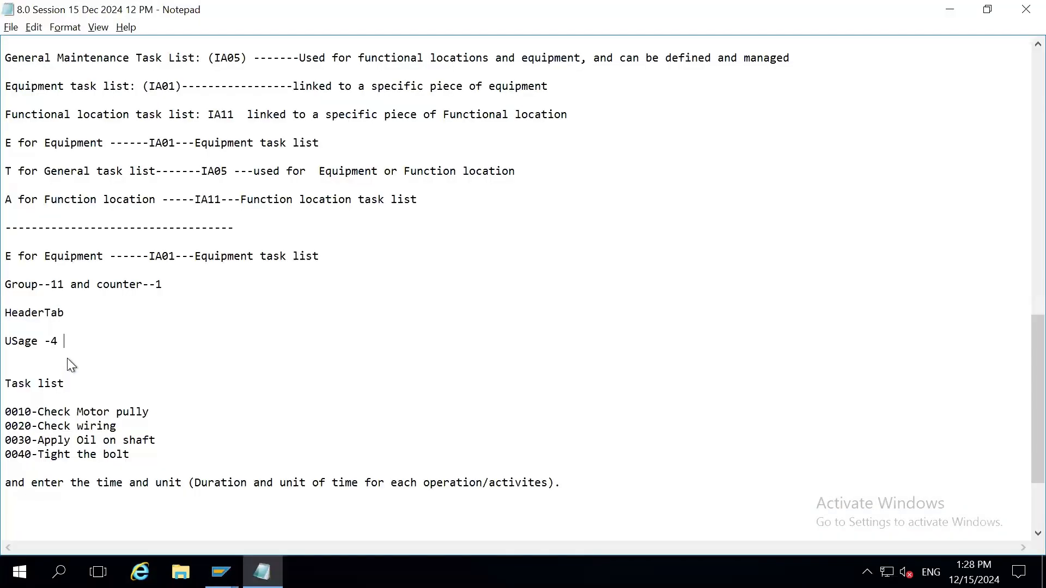
text(and over staus - 4)
key(Delete)
key(Delete)
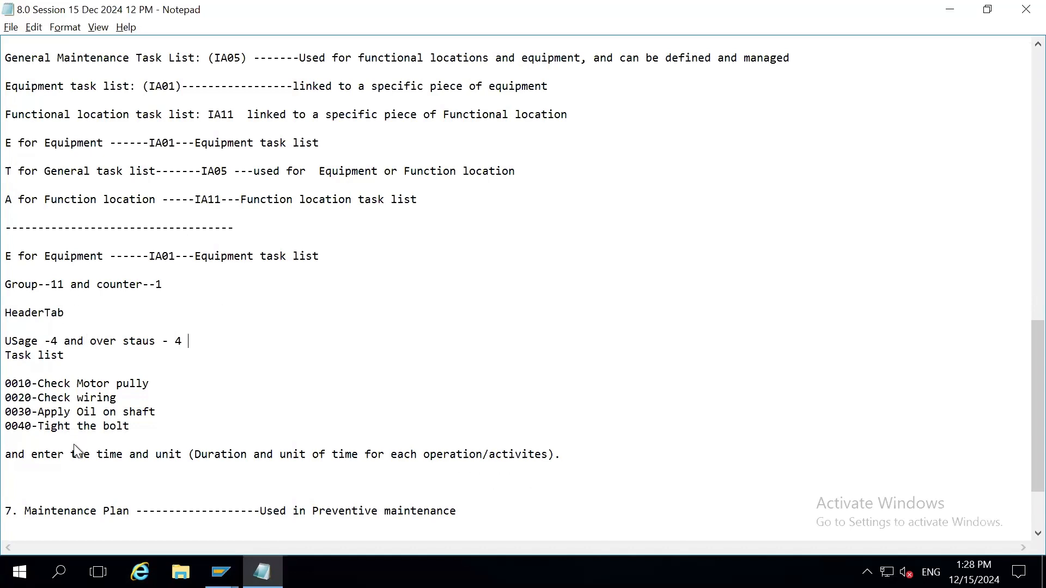
- Insert a long dashed separator line below the time and unit note, followed by blank lines
click(48, 472)
text(------------------------------------------------------------------------------------)
key(Return)
key(Return)
key(Return)
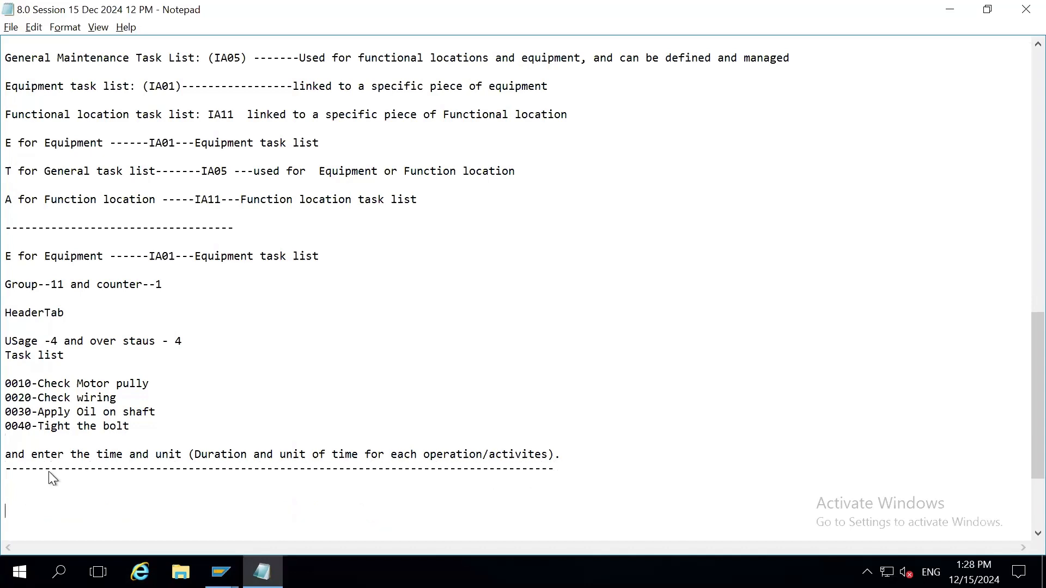
key(BackSpace)
- Switch to SAP, check the task list's operations and header, save the equipment task list, and return to the start screen
key(alt+Tab)
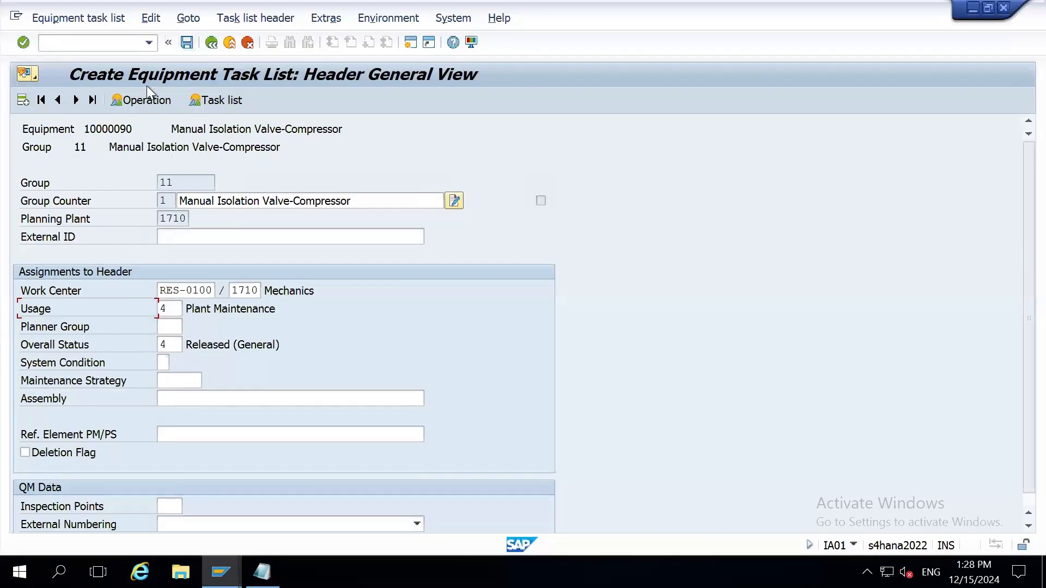
click(146, 100)
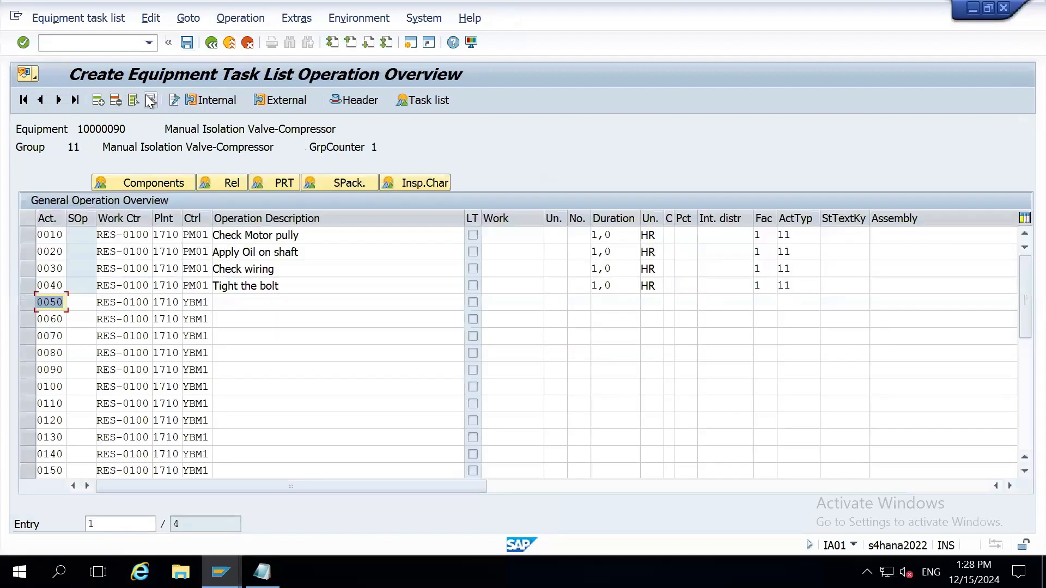
click(302, 286)
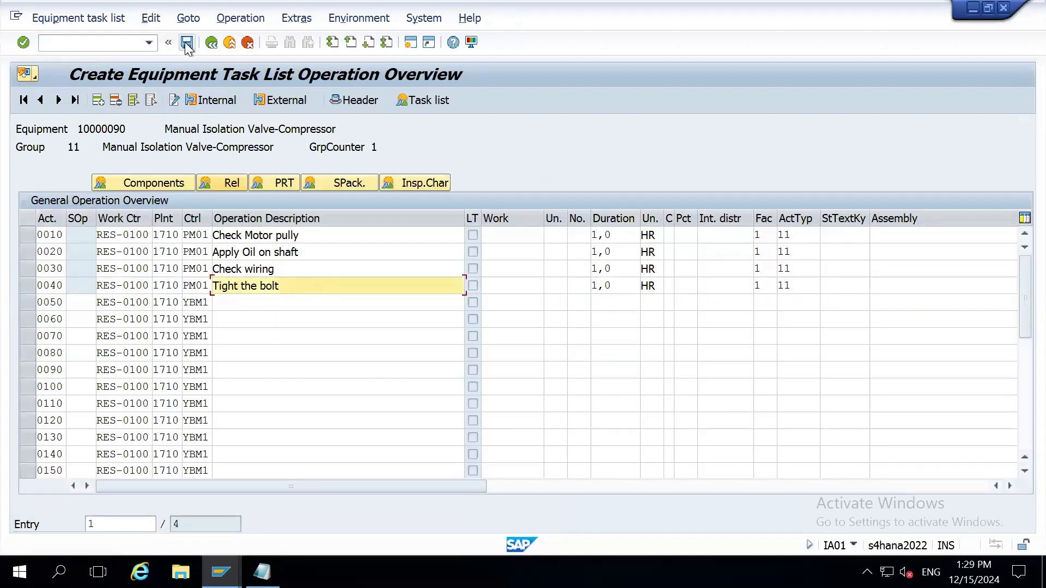
click(341, 100)
click(186, 47)
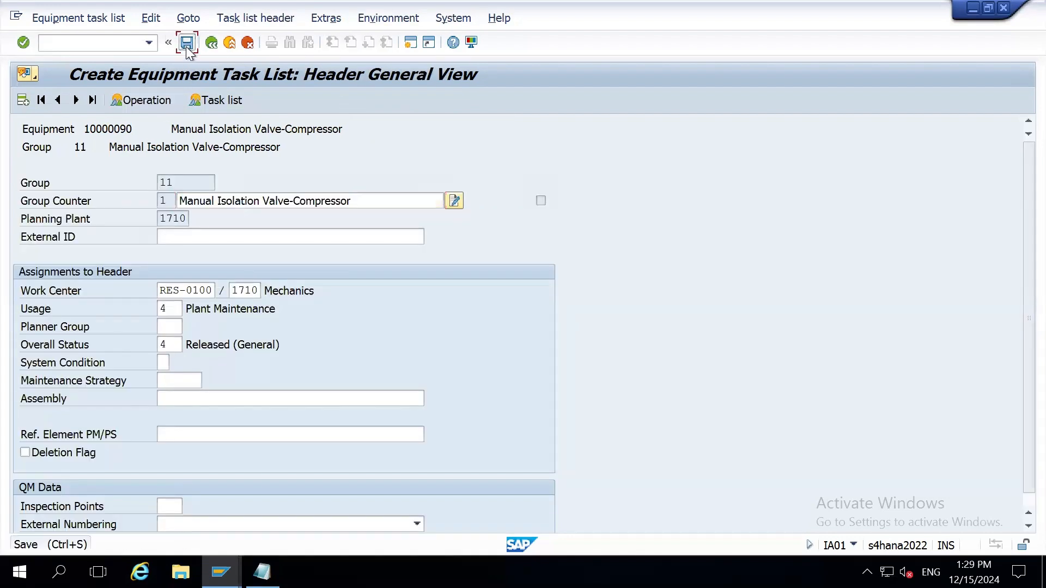
click(234, 43)
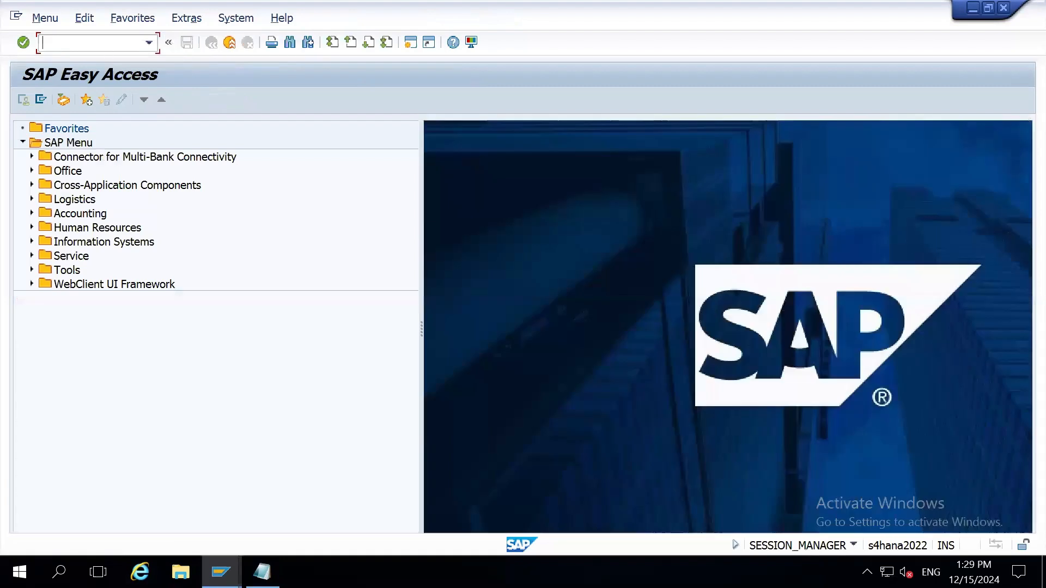
- Display the saved equipment task list with transaction IA03 and check its operations, task list overview and header
text(ia03)
key(Return)
key(Return)
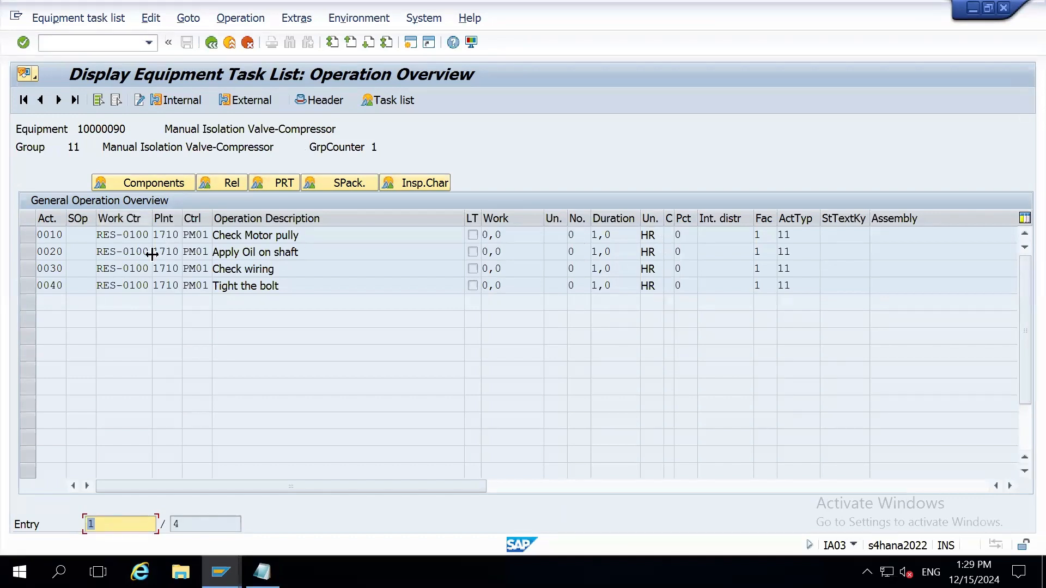
click(391, 102)
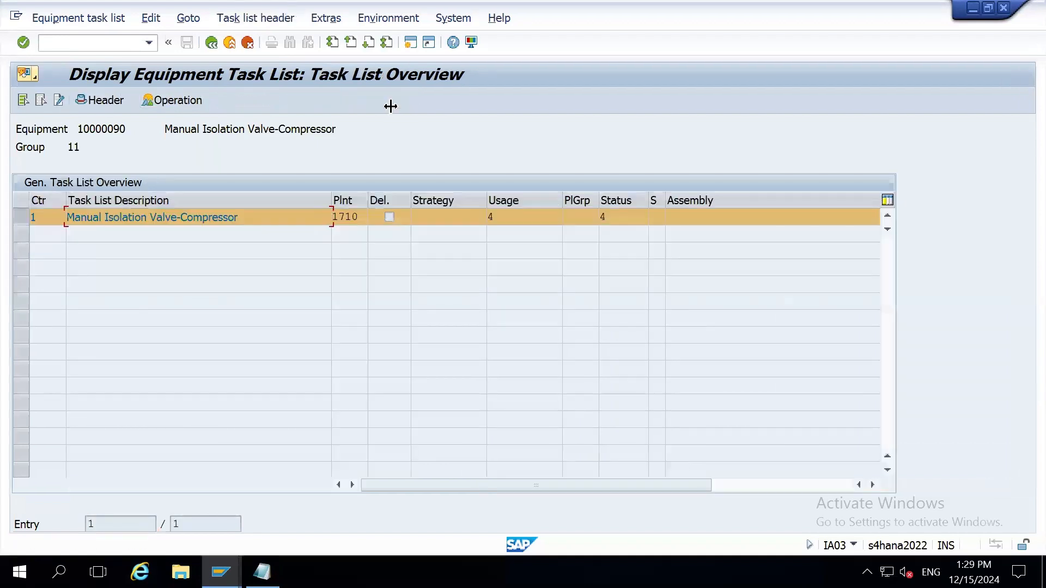
click(106, 101)
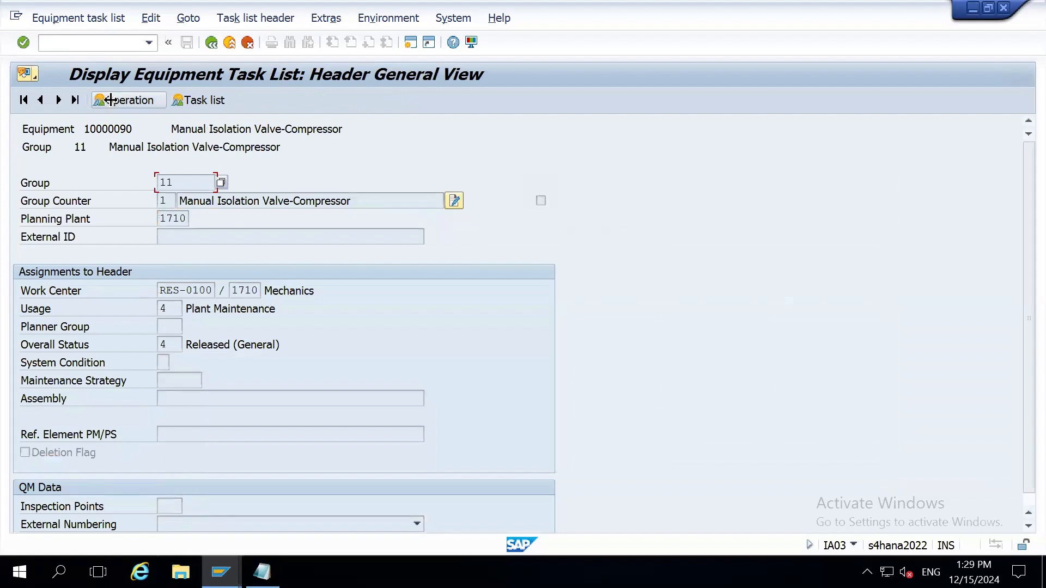
click(229, 42)
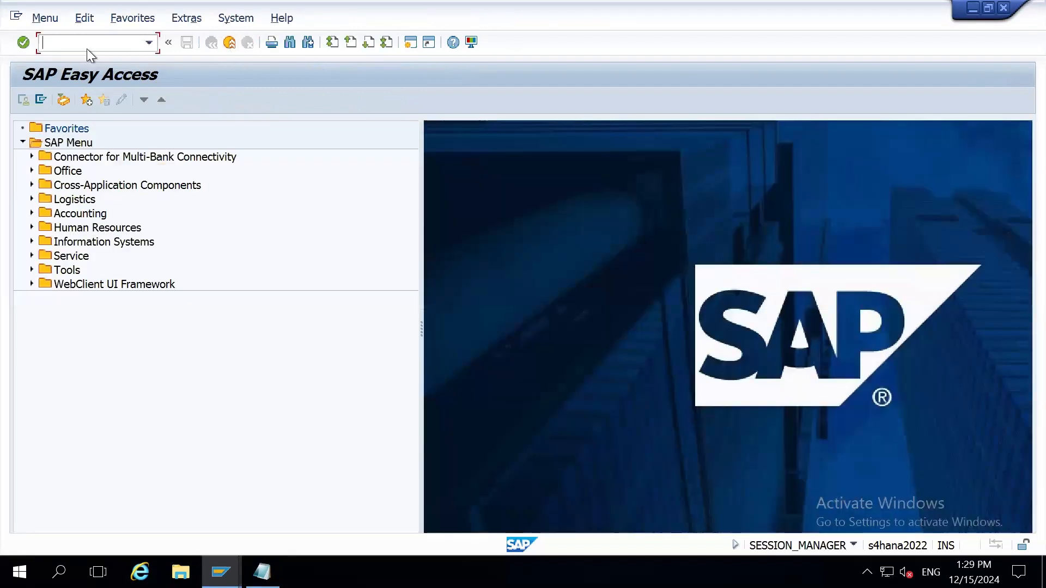
- Start a new general task list with transaction IA05, clear the group number, and check the group and group counter in the header
text(ia05)
key(Return)
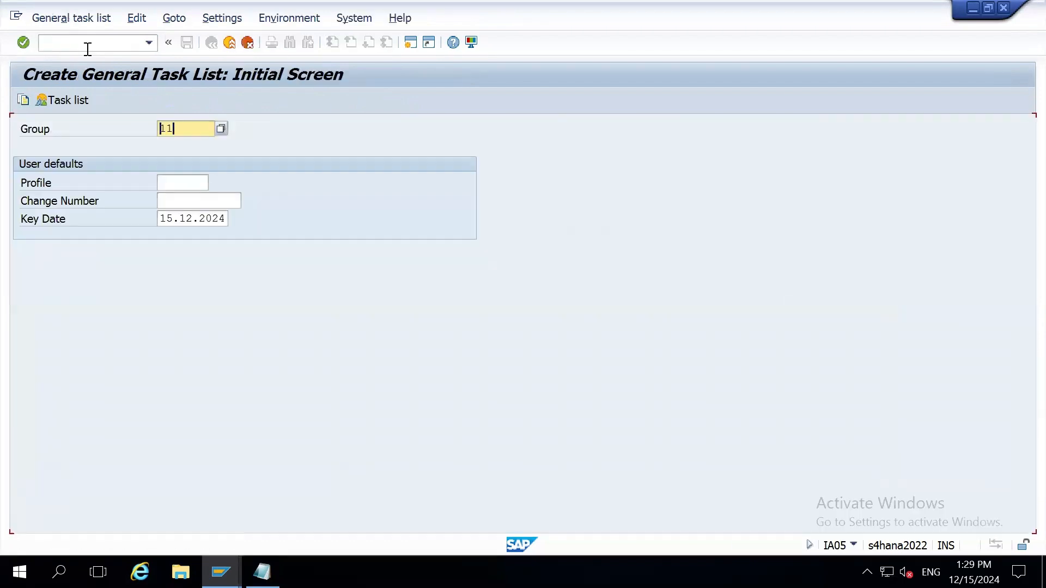
drag(182, 128, 135, 135)
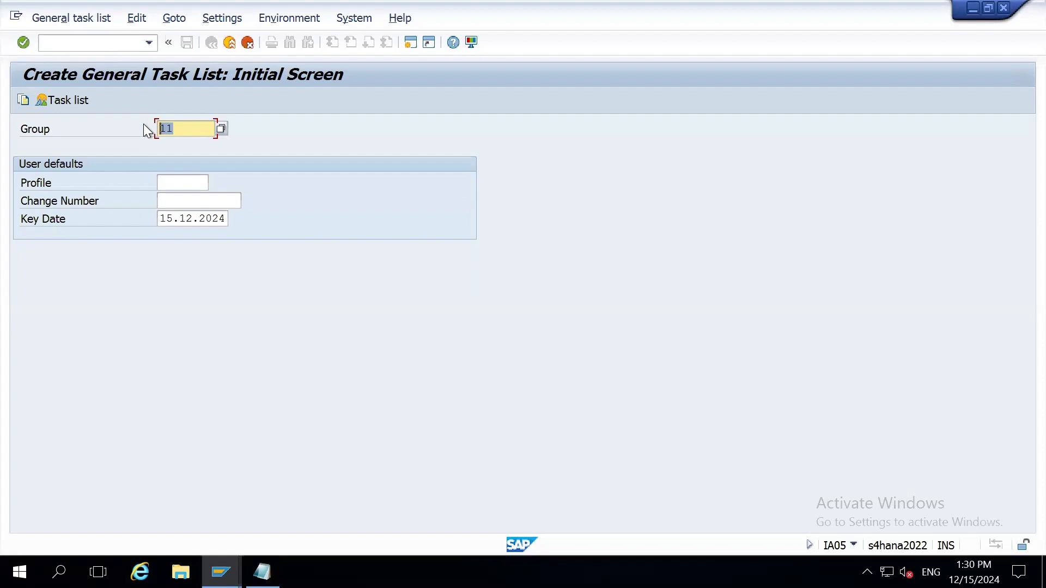
key(Return)
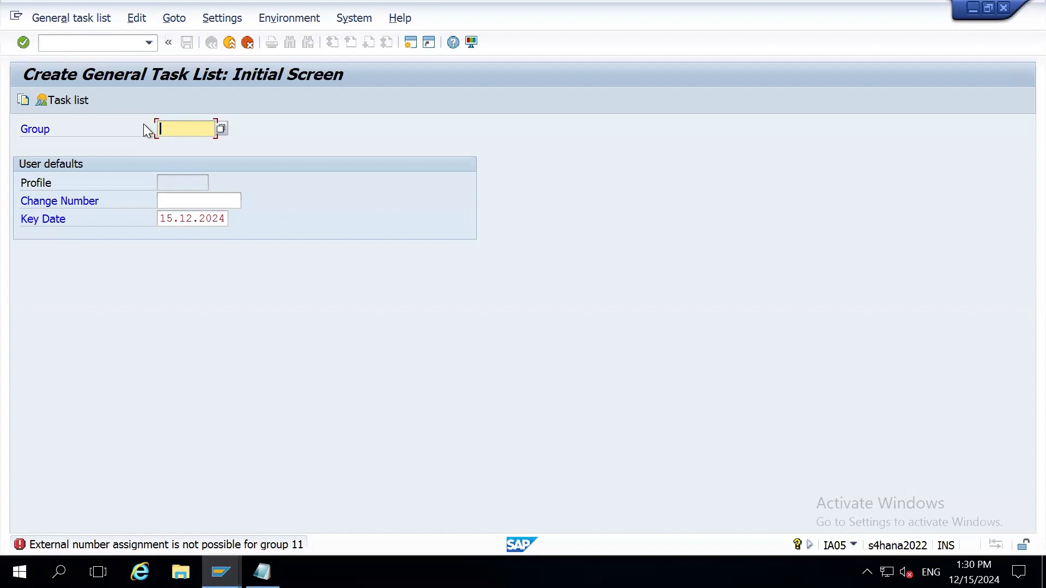
key(Return)
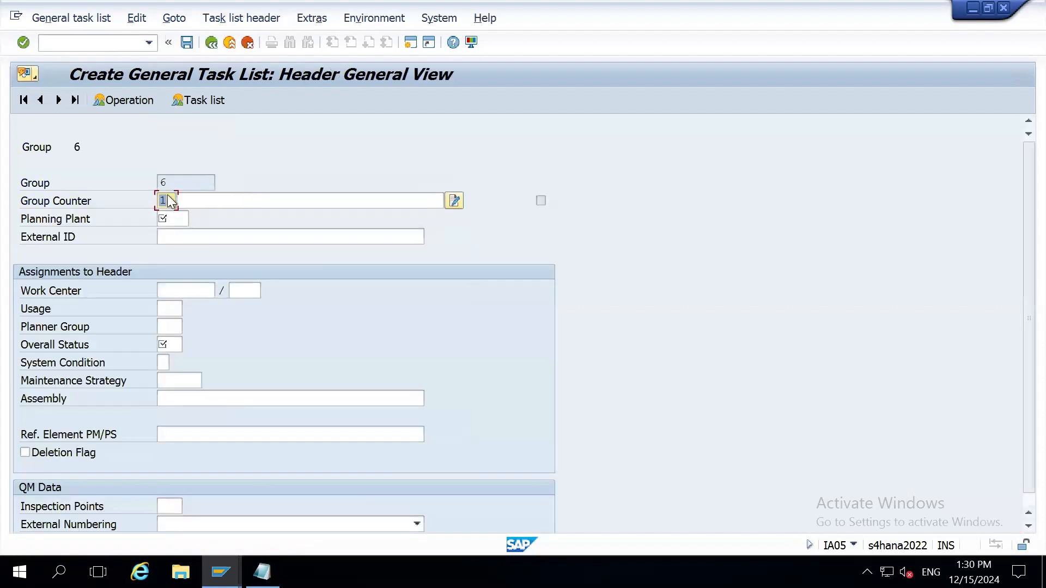
click(186, 183)
click(166, 200)
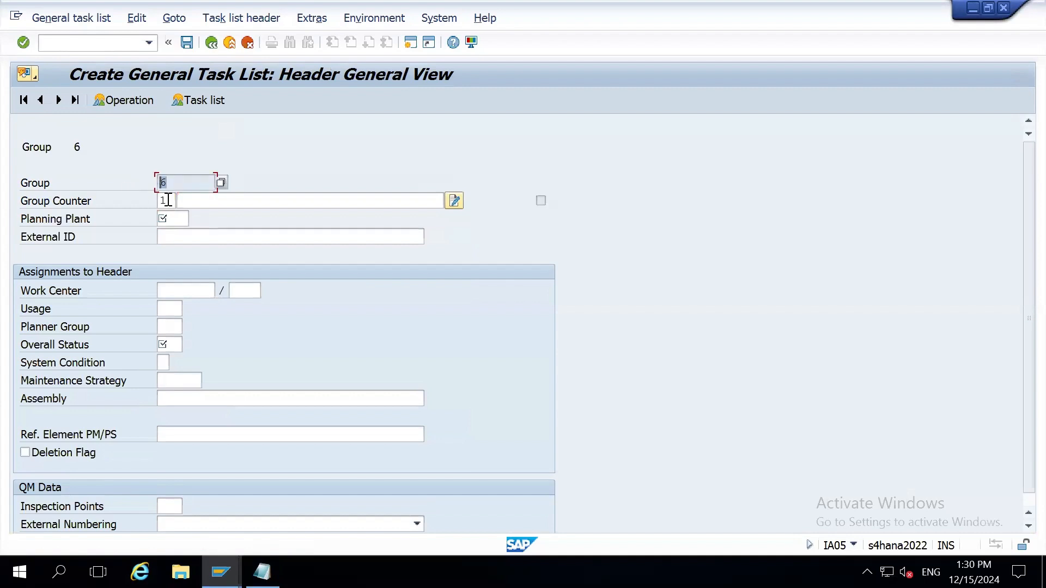
- Enter "General Compressor Maint. task" as the description of group counter 1 in the general task list header
click(225, 200)
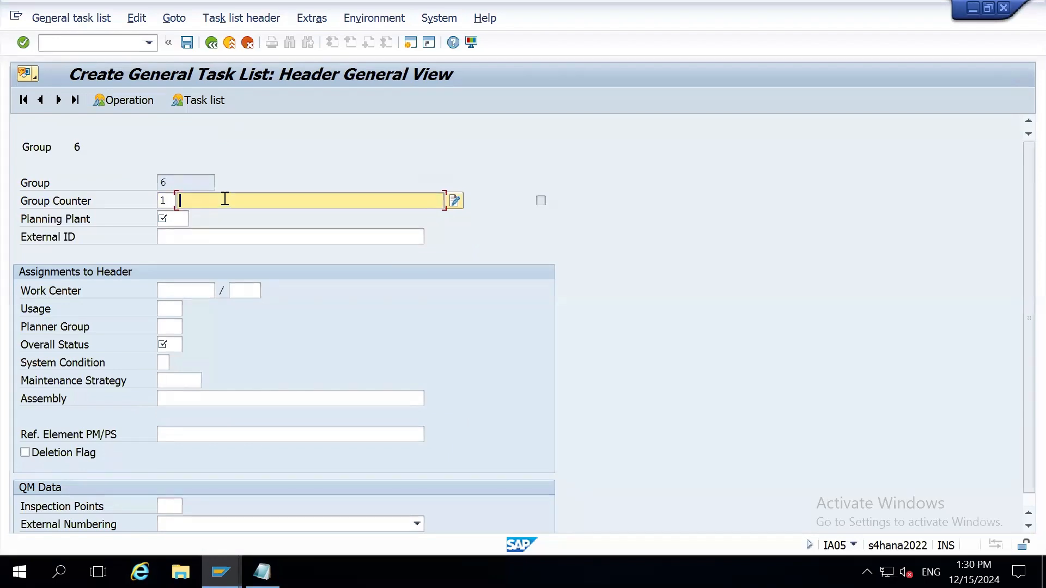
text(Gen)
text(eral)
text(Comp)
text(ressor)
text(AMin)
key(BackSpace)
key(BackSpace)
key(BackSpace)
key(BackSpace)
text(Maint. )
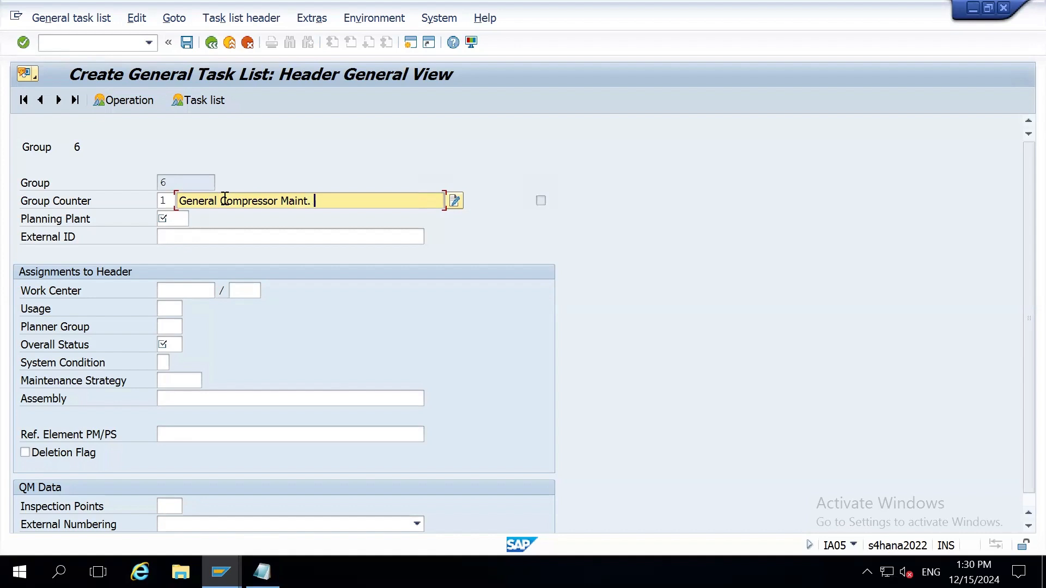
text(task)
- Set the planning plant in the general task list header to 1710
click(180, 225)
text(1710)
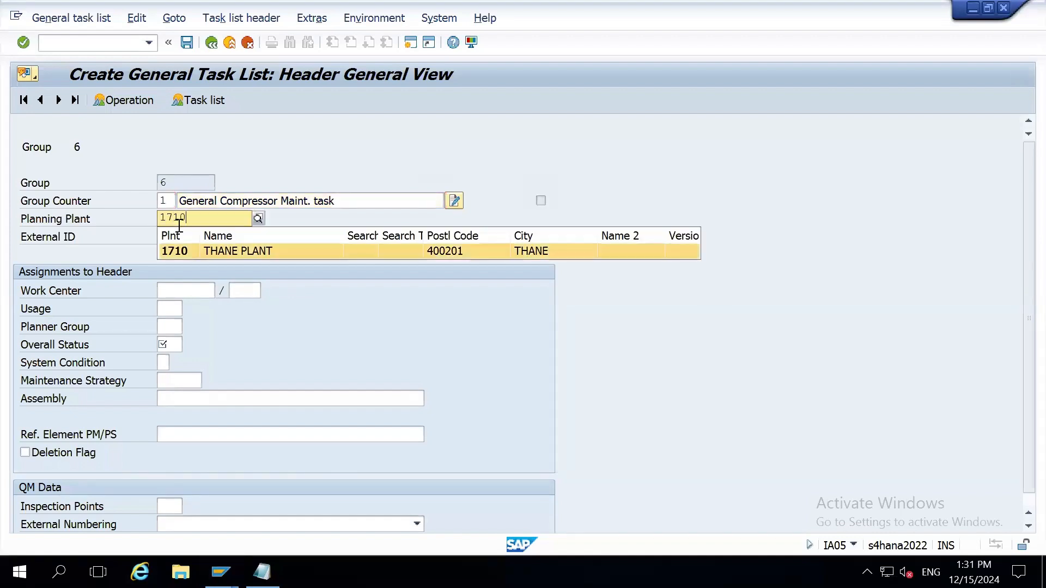
key(Return)
- Assign work center LEBO-01 with plant 1710 to the general task list header
key(Tab)
key(Tab)
key(Tab)
key(shift+Tab)
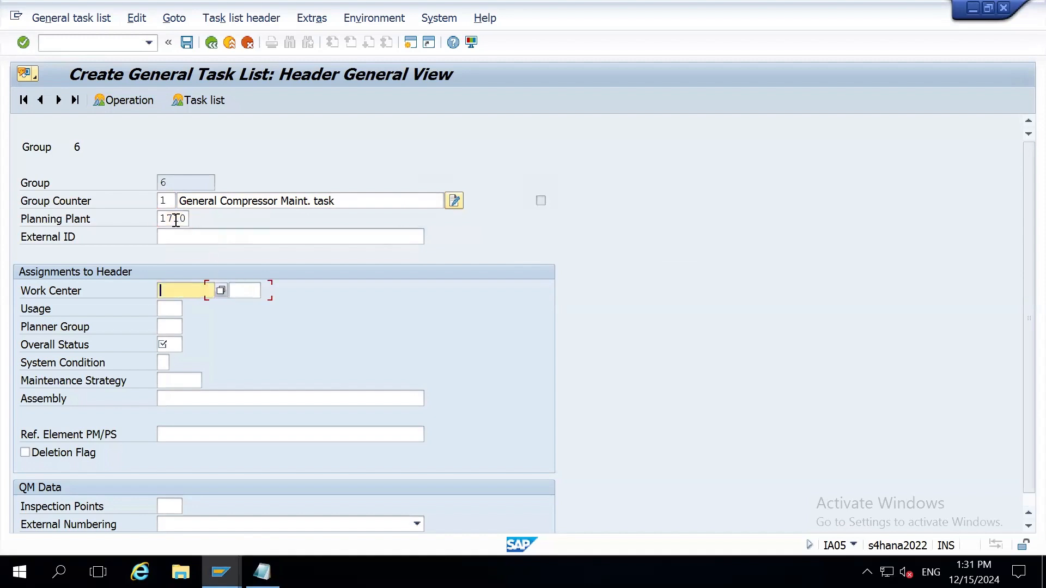
key(BackSpace)
key(Down)
key(Return)
key(Tab)
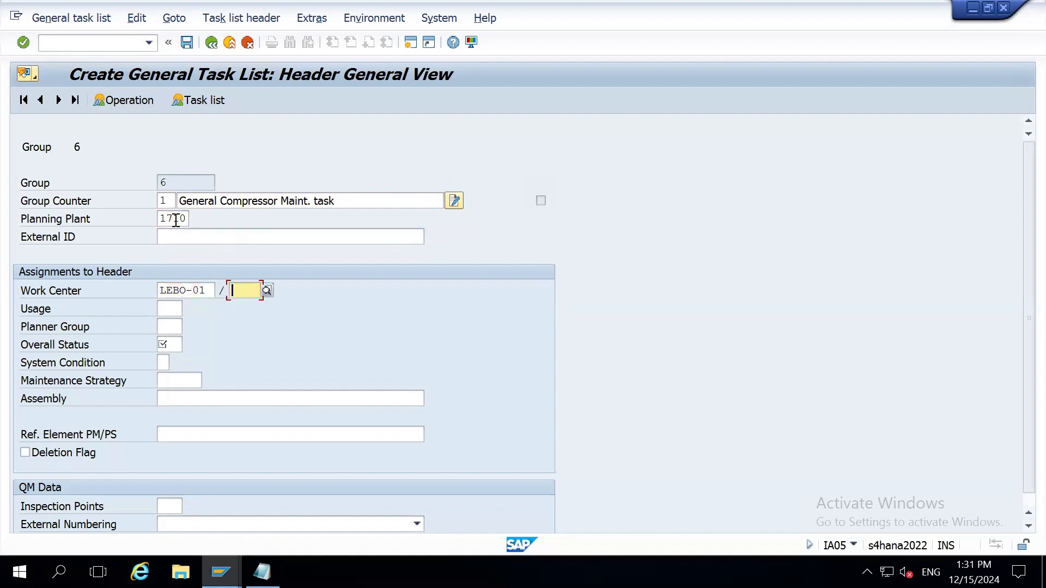
key(BackSpace)
key(Down)
key(Return)
key(Tab)
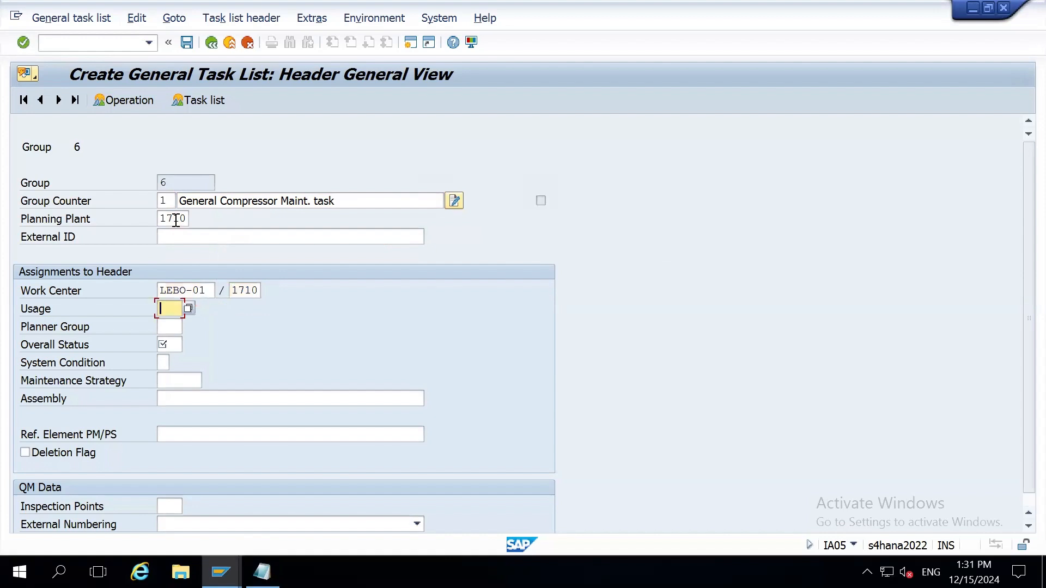
- Set the header's usage to 4 (Plant Maintenance) and its overall status to 4
click(192, 309)
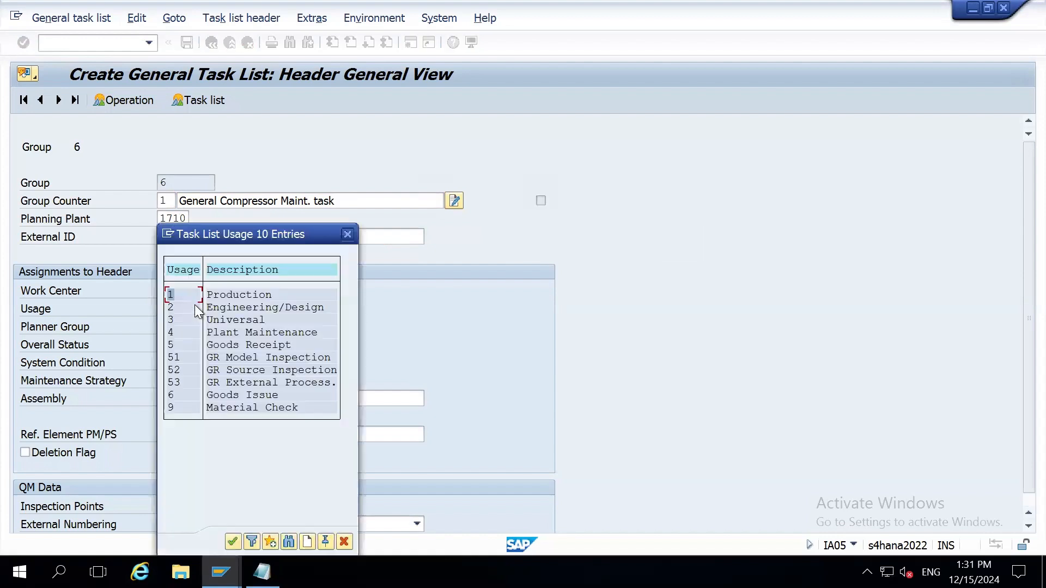
double_click(216, 332)
key(Tab)
key(Tab)
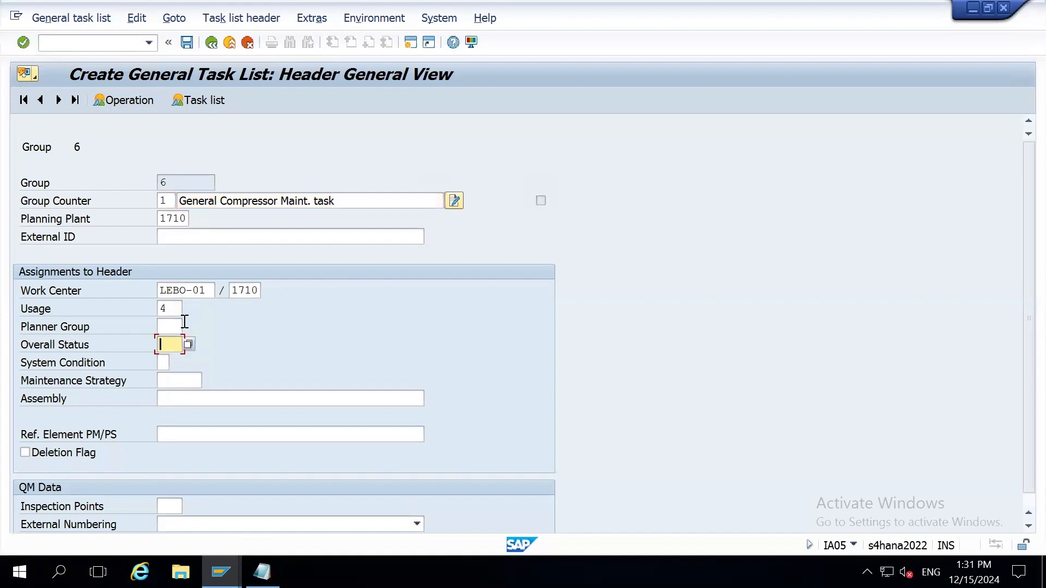
text(4)
key(Return)
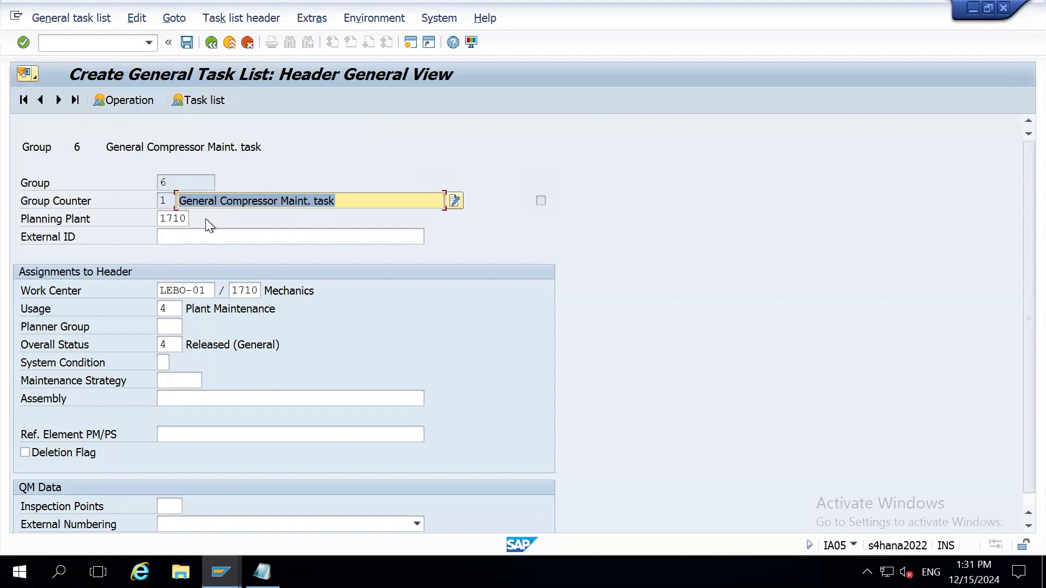
- Open the operation overview and set the control key of operations 0010, 0020 and 0030 to PM01
click(133, 100)
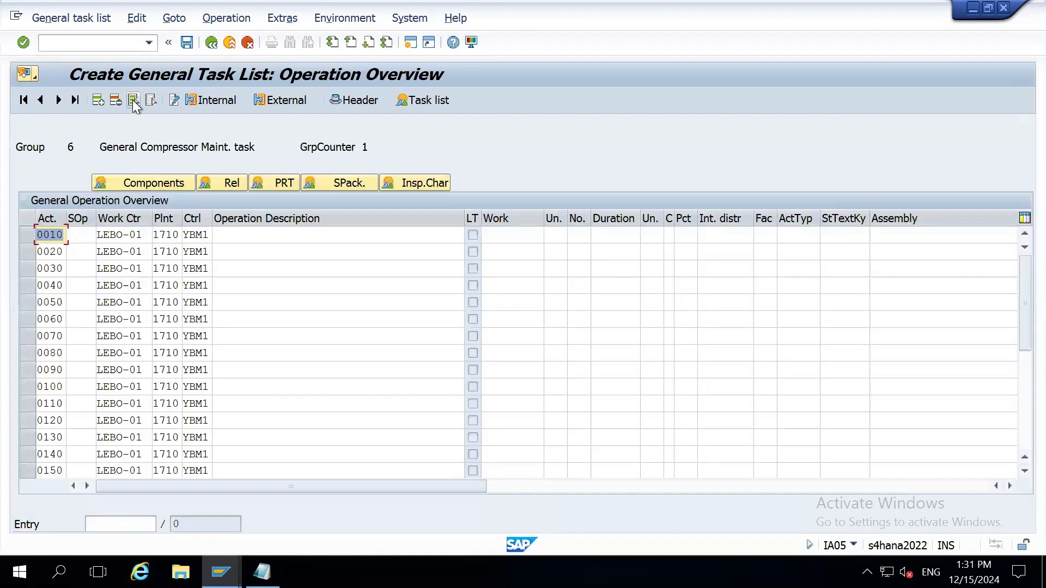
click(83, 238)
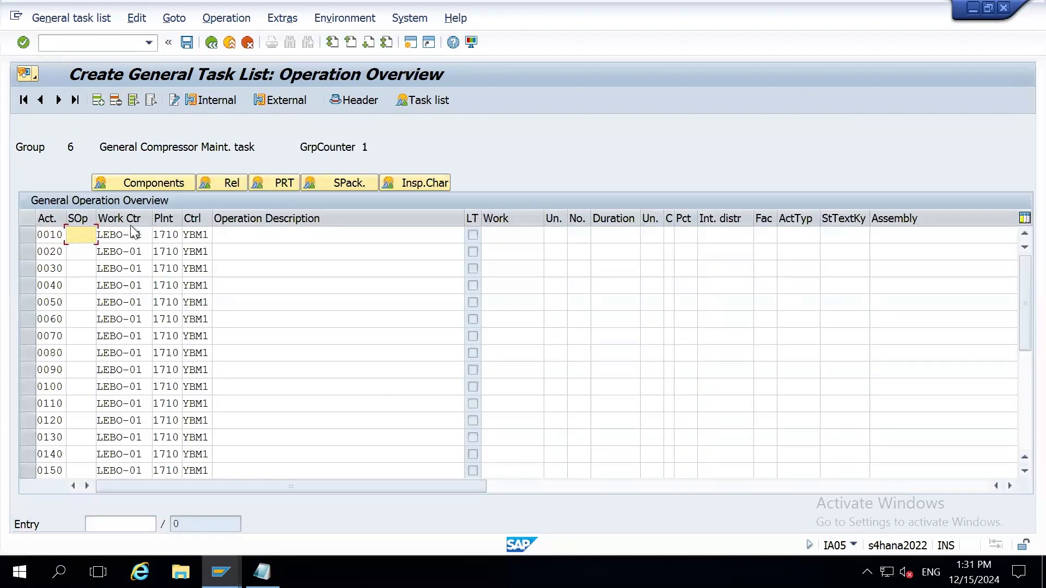
key(Tab)
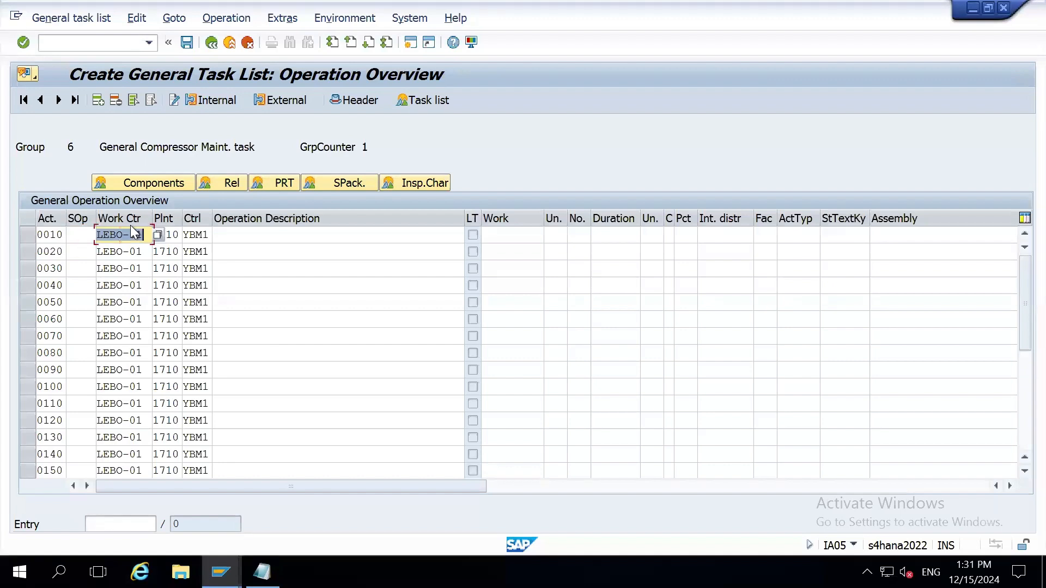
key(Tab)
key(Tab)
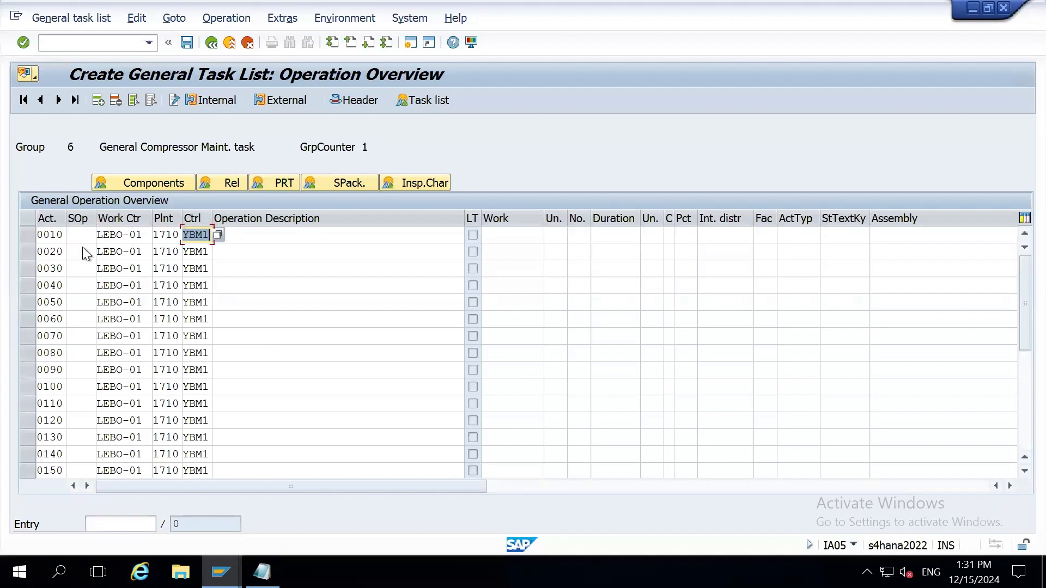
text(PM01)
key(Down)
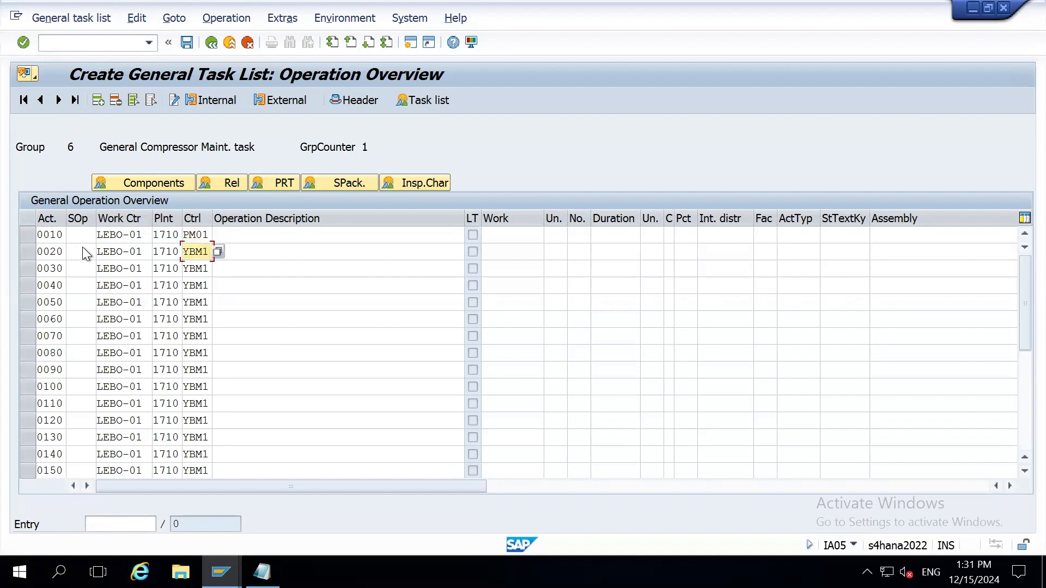
text(PM01)
key(Down)
key(shift+End)
text(PM)
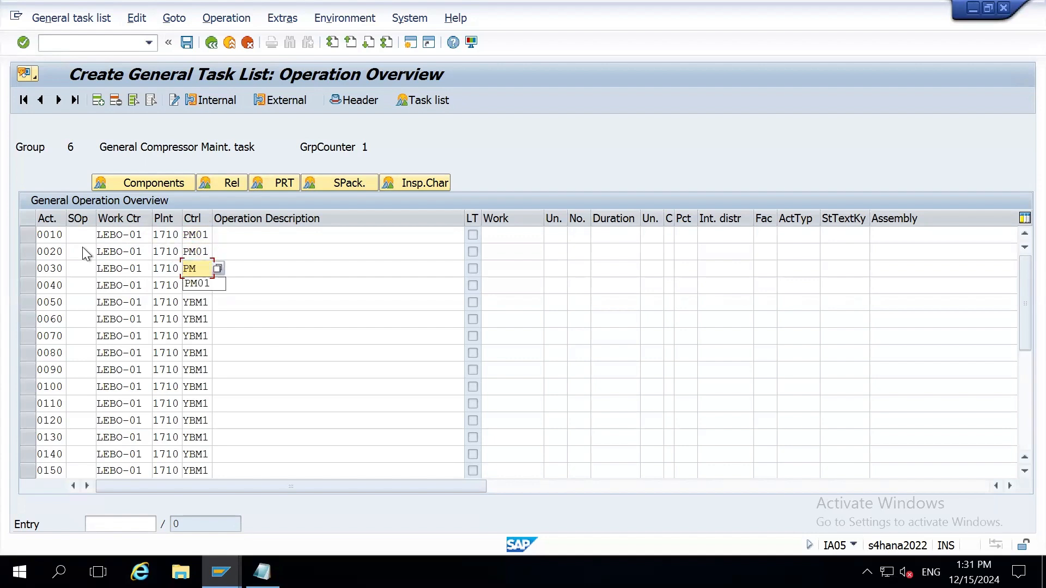
text(01)
key(Down)
key(Up)
key(Up)
key(Up)
key(Tab)
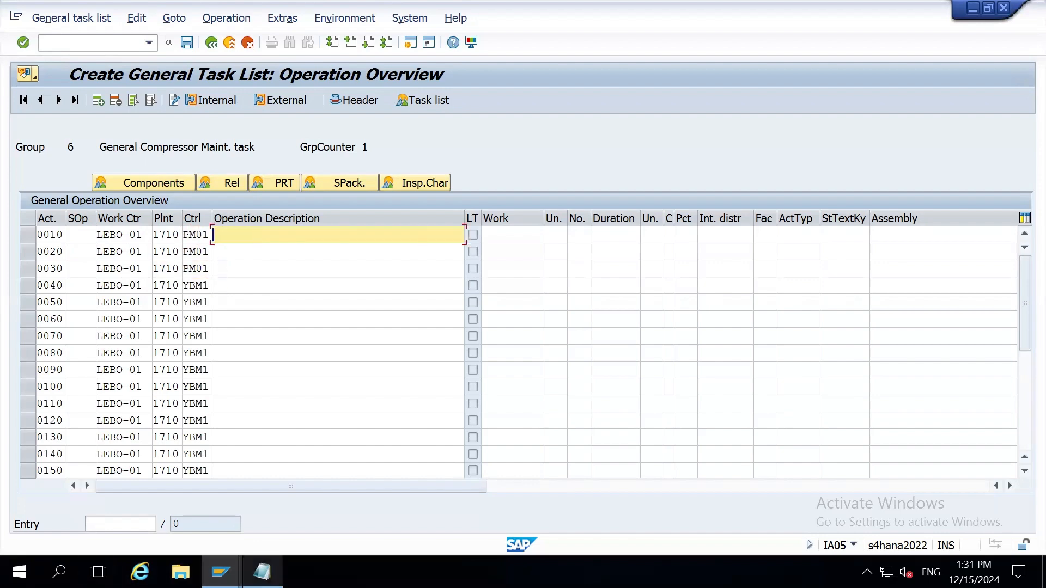
- Copy "Check Motor pully" from the Notepad notes into SAP as the description of operation 0010
click(262, 572)
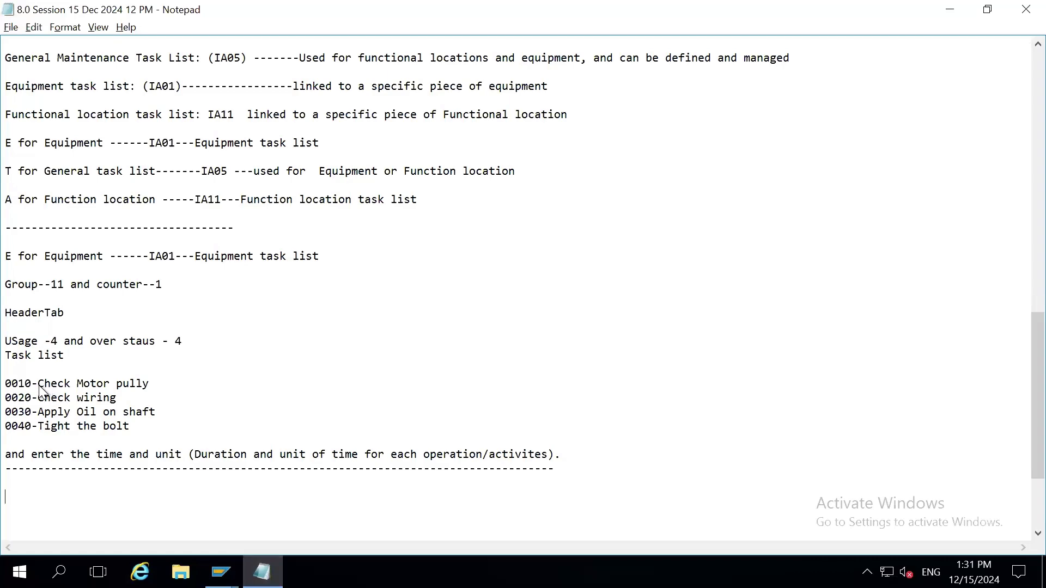
drag(38, 388, 155, 389)
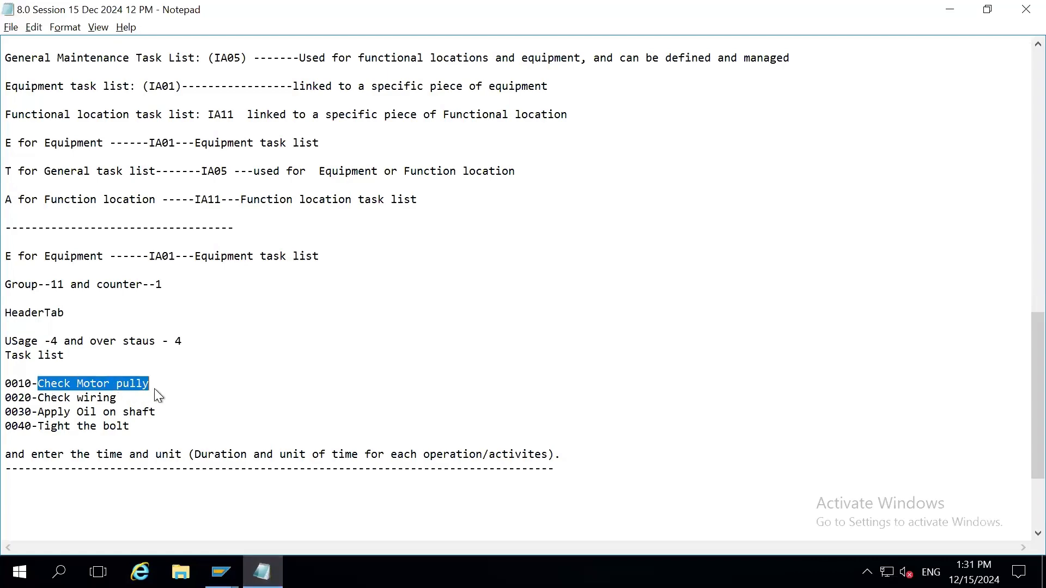
key(ctrl+c)
key(alt+Tab)
key(ctrl+v)
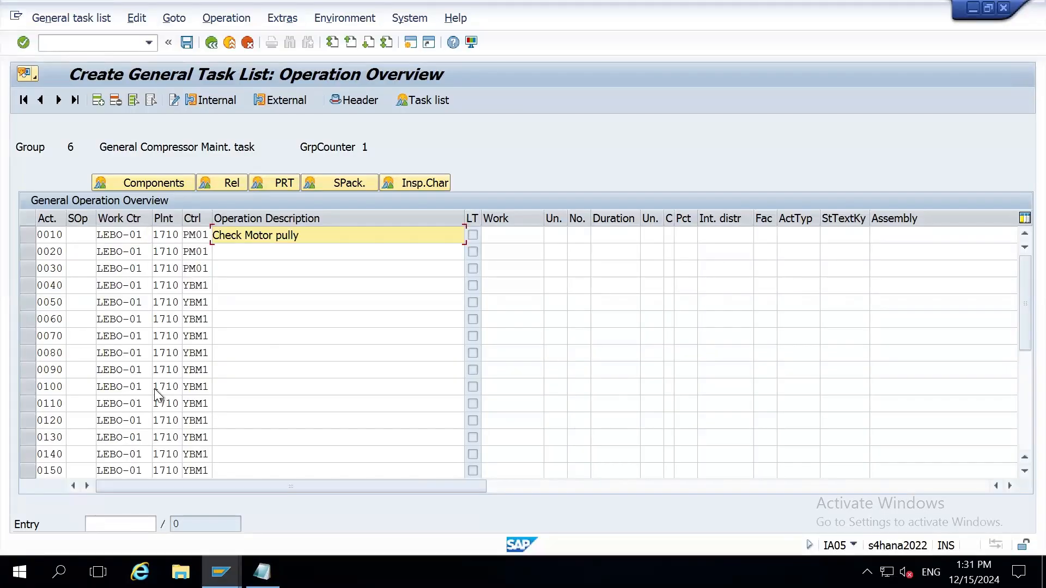
- Copy "Apply Oil on shaft" from the Notepad notes into SAP as the description of operation 0020
key(alt+Tab)
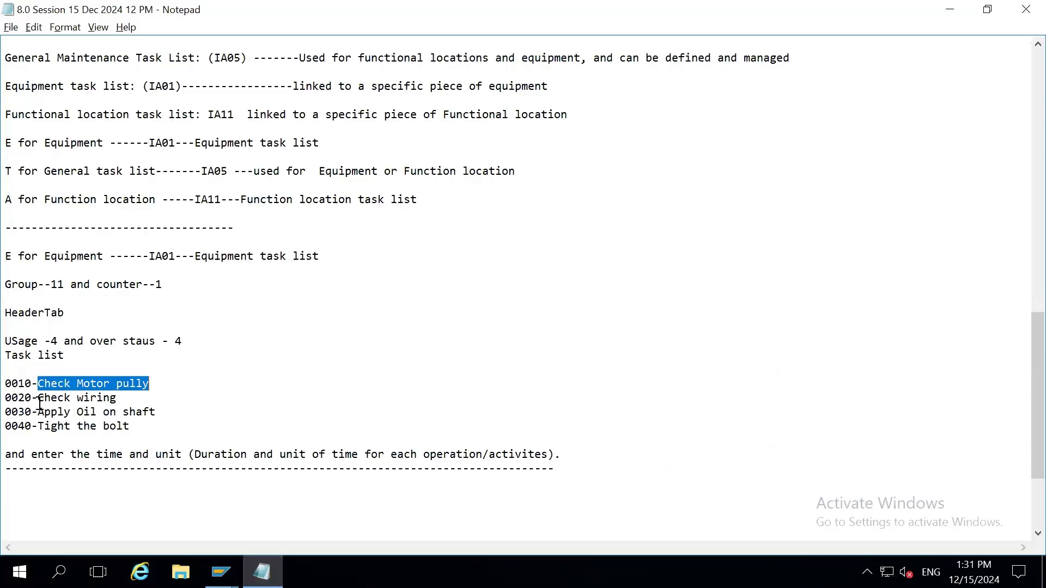
drag(37, 412, 155, 412)
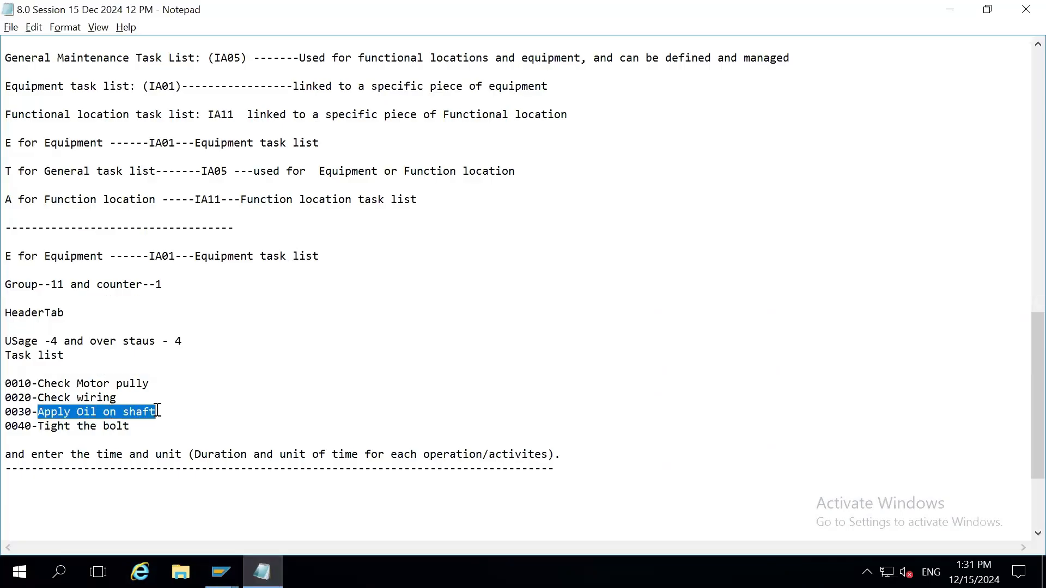
key(ctrl+c)
key(alt+Tab)
click(292, 252)
key(ctrl+v)
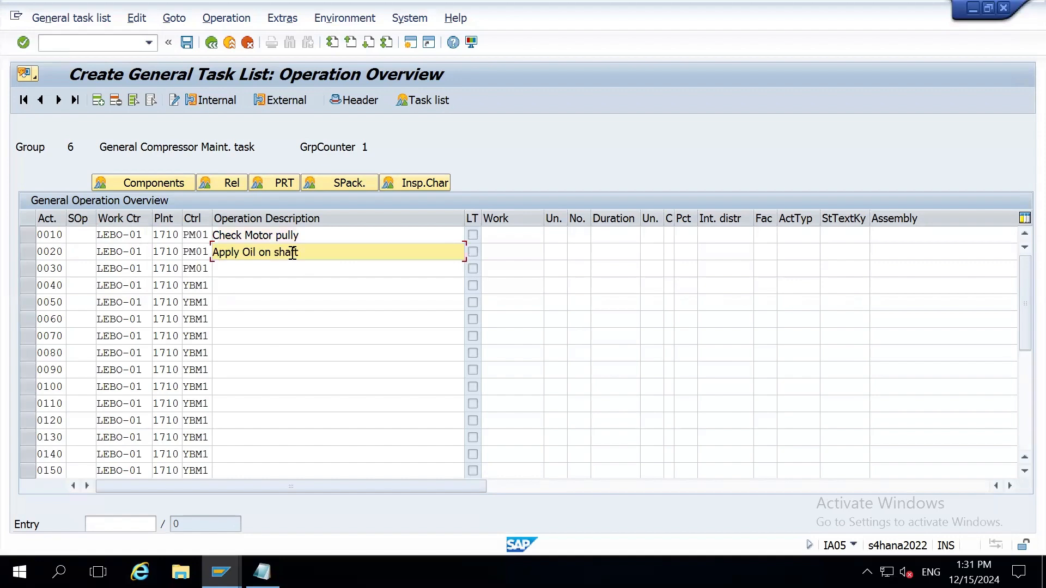
key(alt+Tab)
key(alt+Tab)
- Enter durations of 1 HR for operation 0010 and 2 HR for operation 0020
click(616, 234)
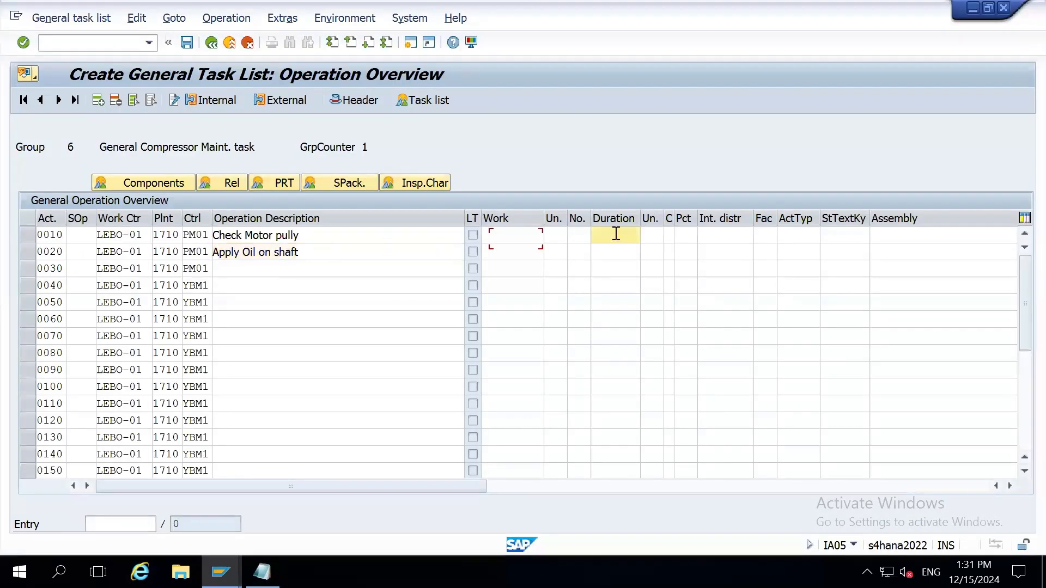
text(1)
key(Down)
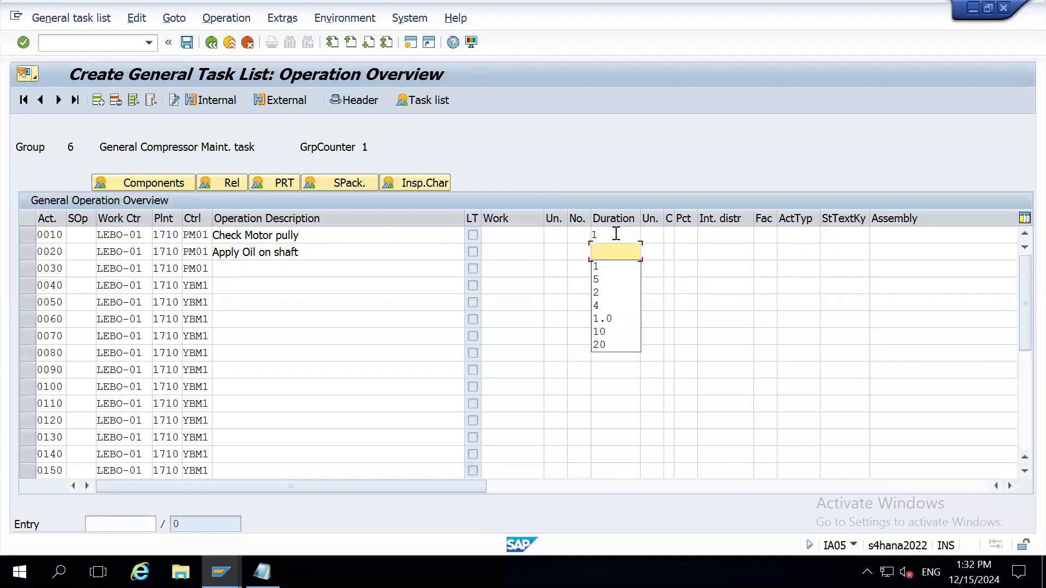
text(2)
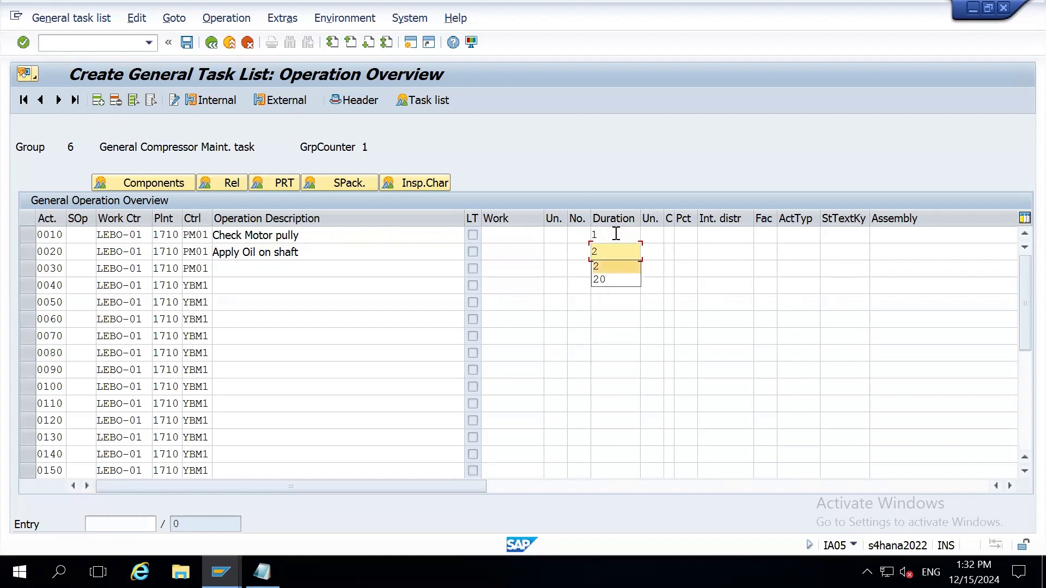
click(615, 233)
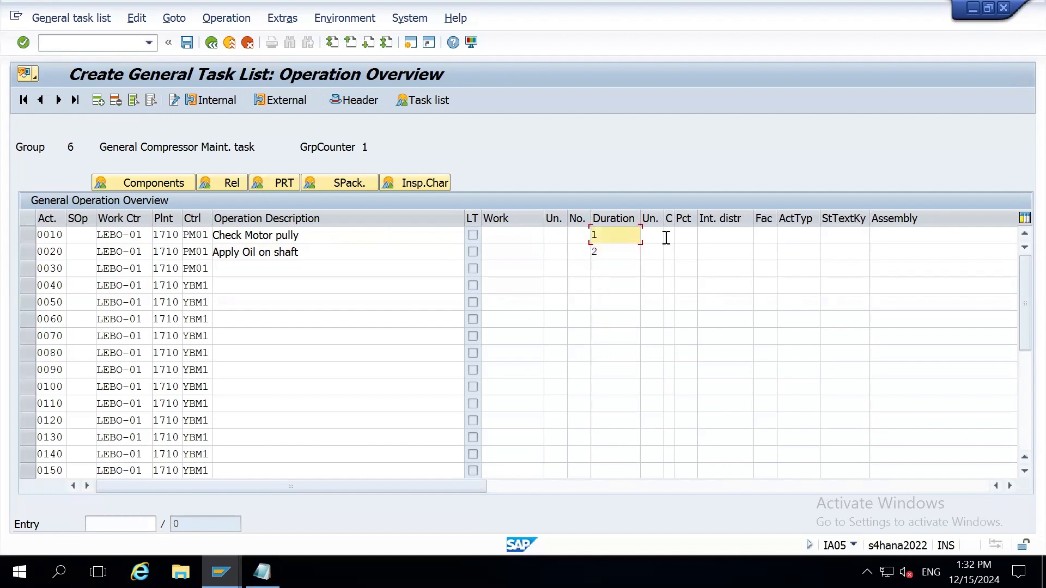
key(Tab)
text(HR)
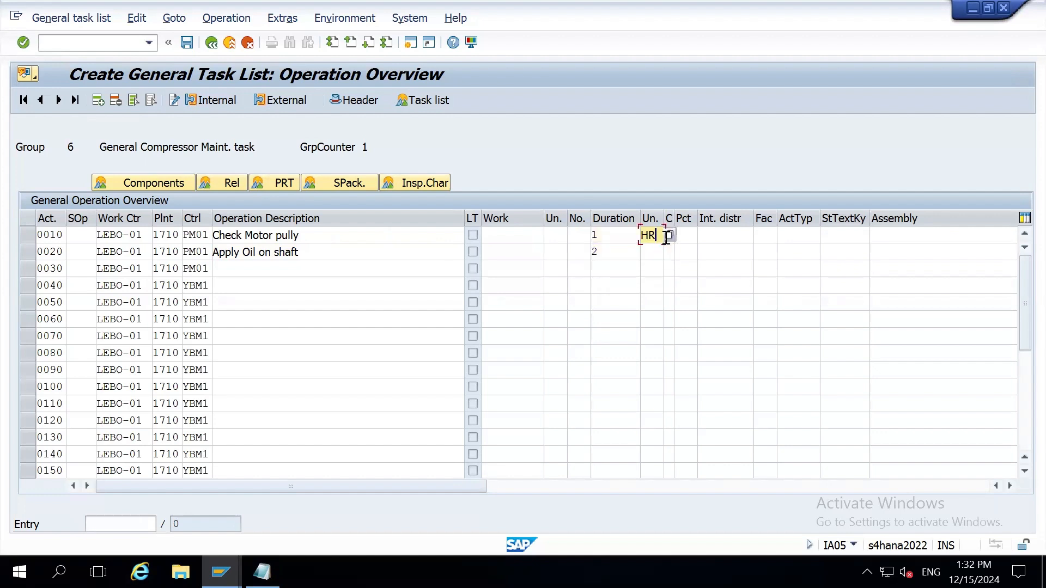
key(Down)
key(Down)
key(Return)
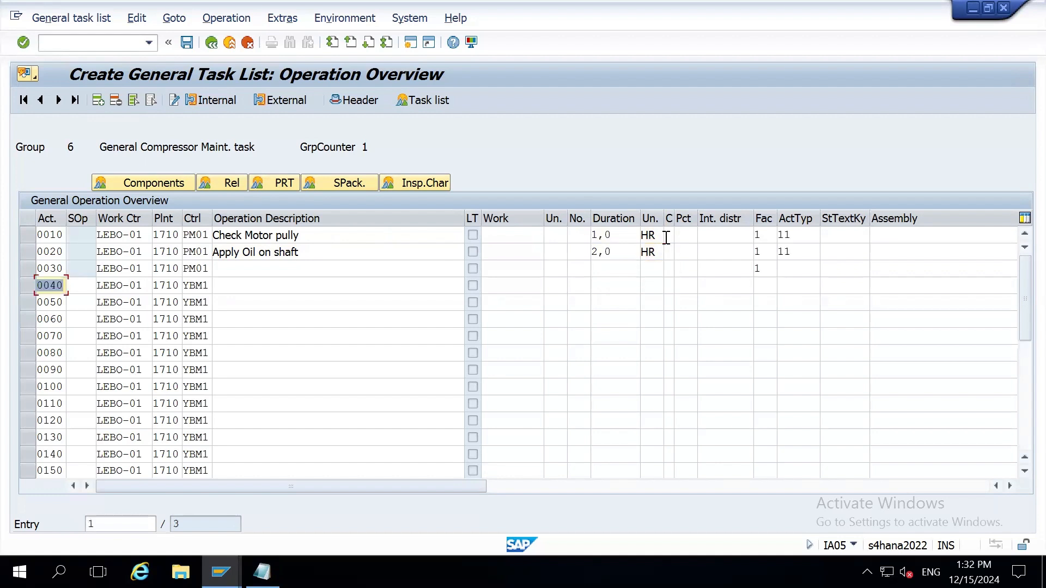
- Check the header, save the general task list, and return to the start screen
click(352, 99)
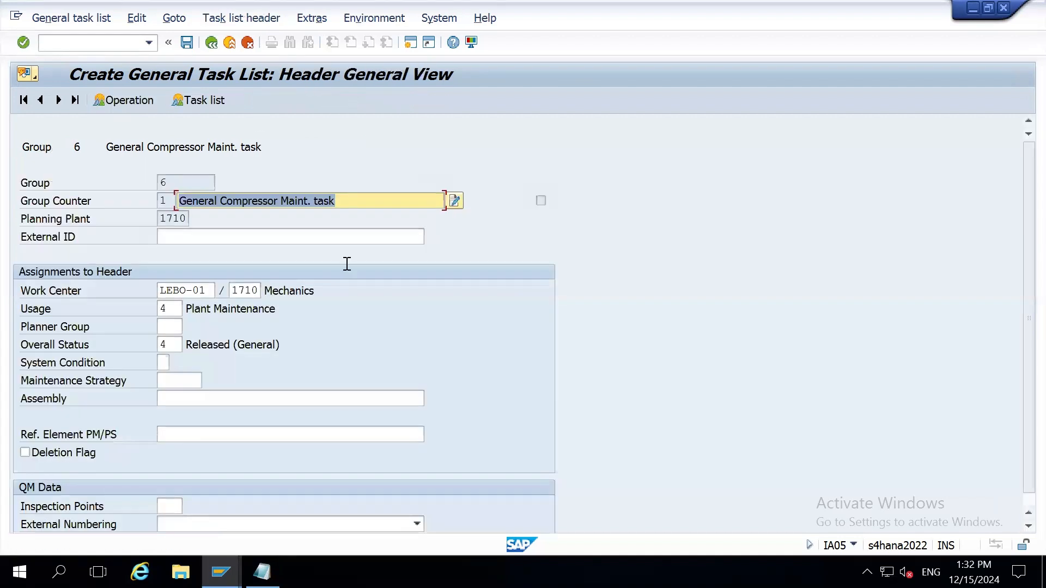
click(187, 49)
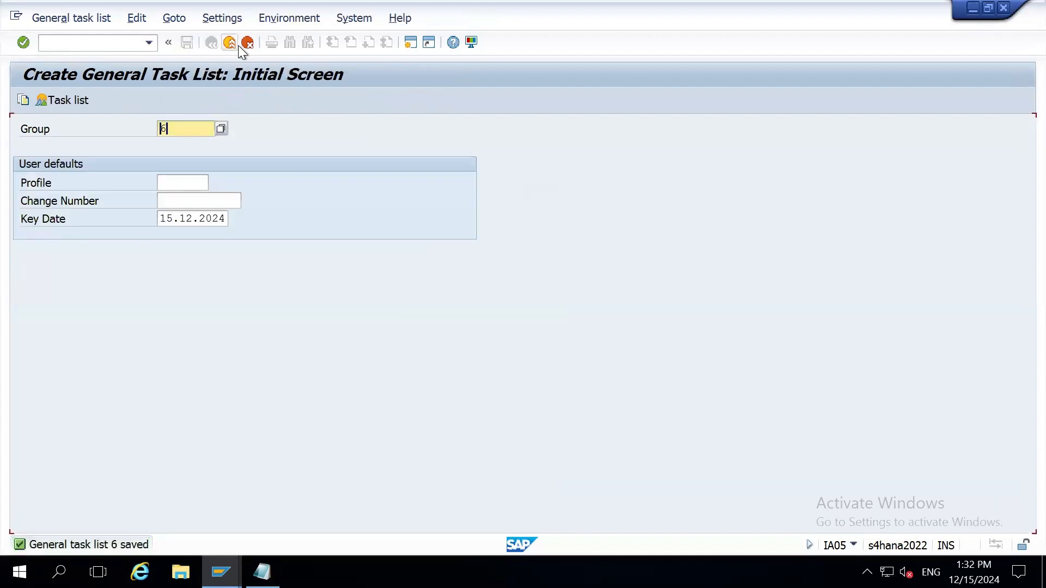
click(238, 46)
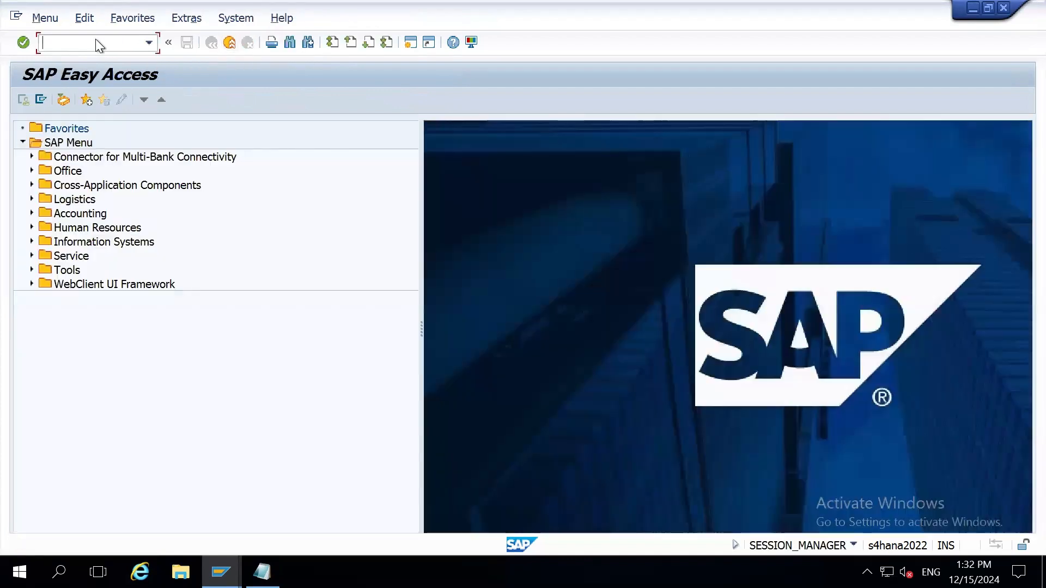
text(ia04)
key(Return)
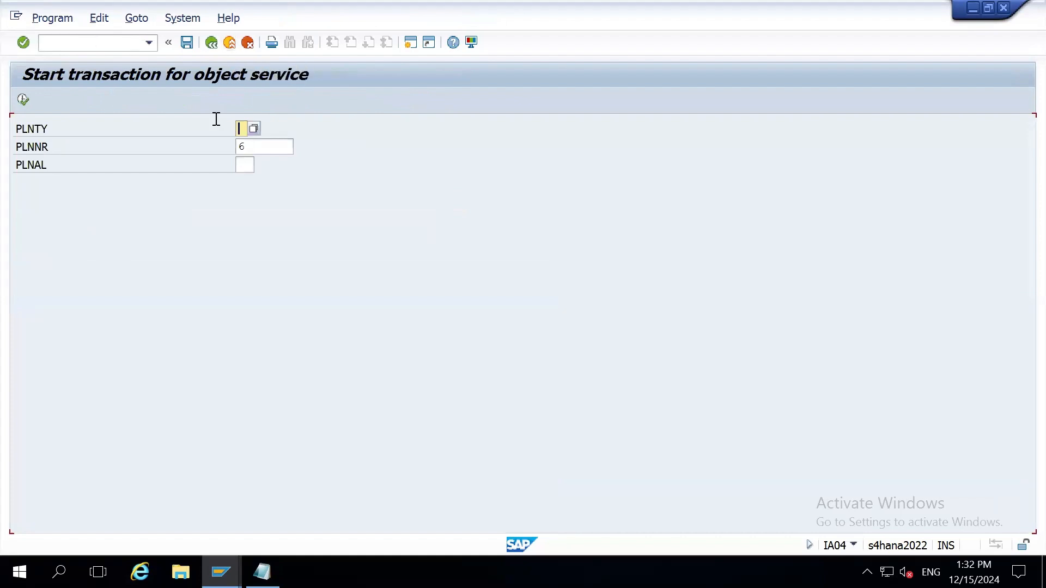
click(230, 42)
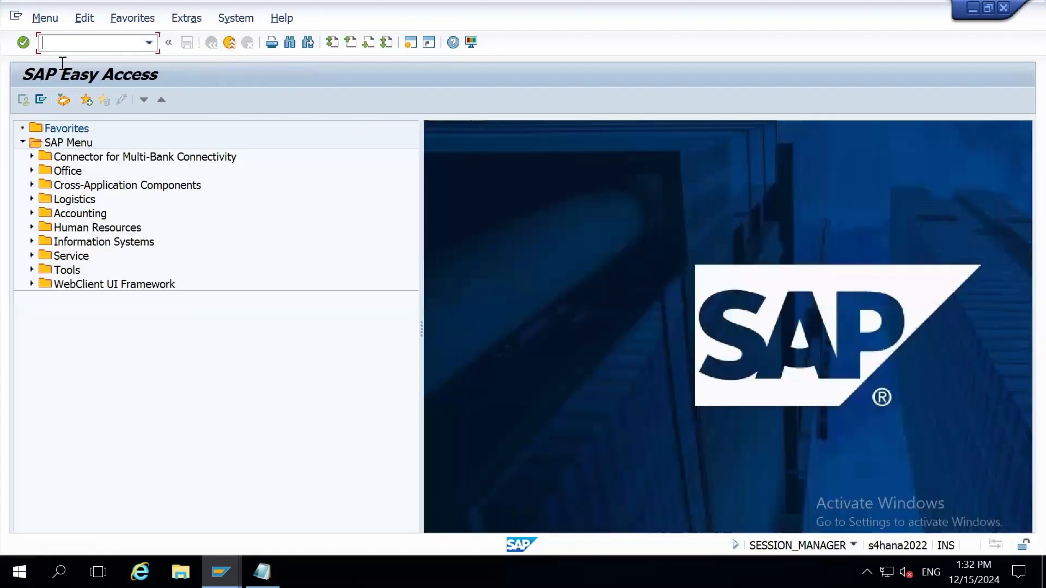
- Open general task list group 6 with transaction IA06 and check its operations
text(ia06)
key(Return)
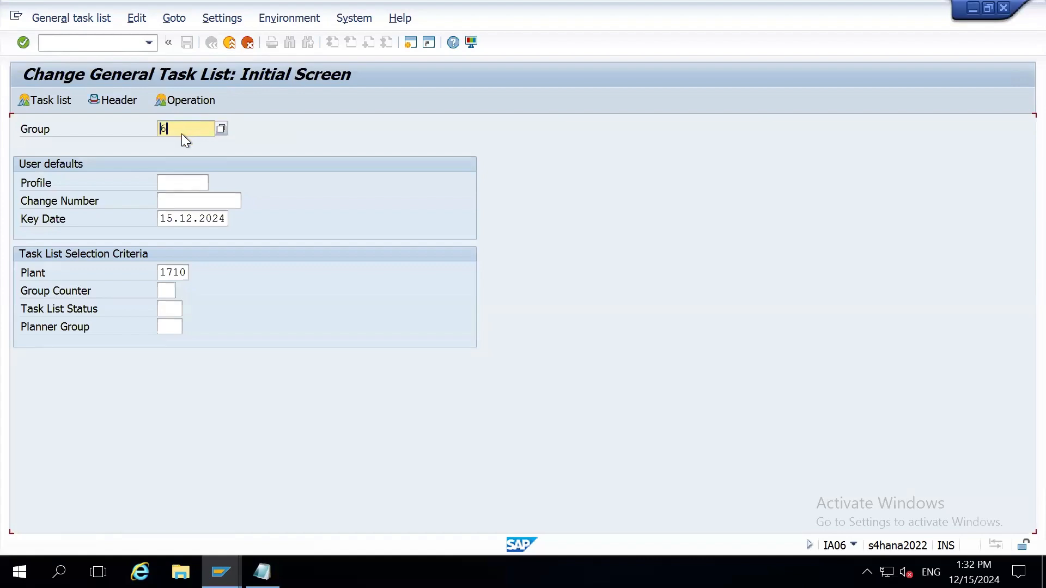
key(Return)
click(213, 40)
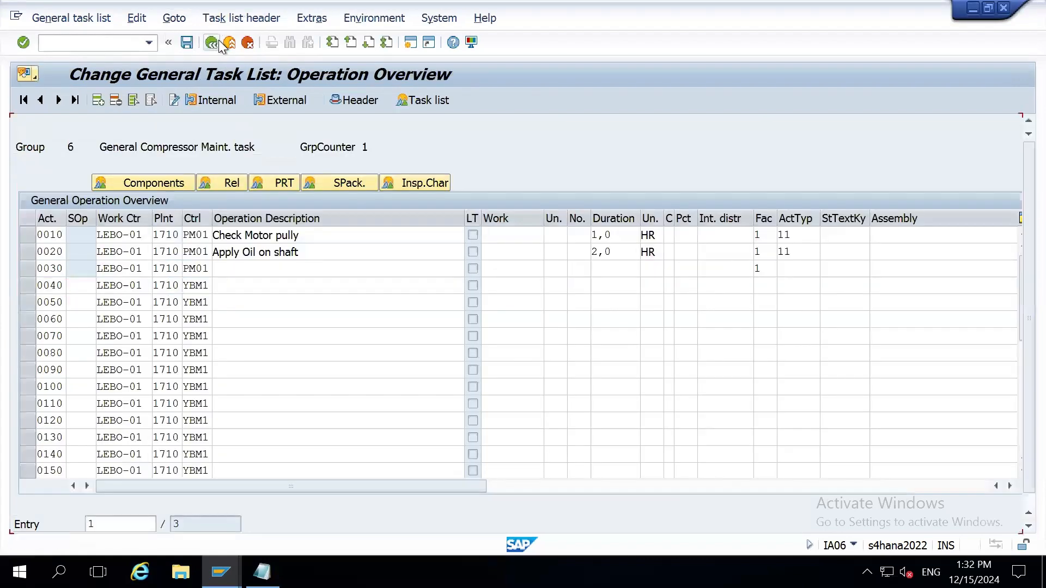
- Leave the task list without changes and open transaction IA07 for displaying general task lists
click(213, 41)
click(228, 45)
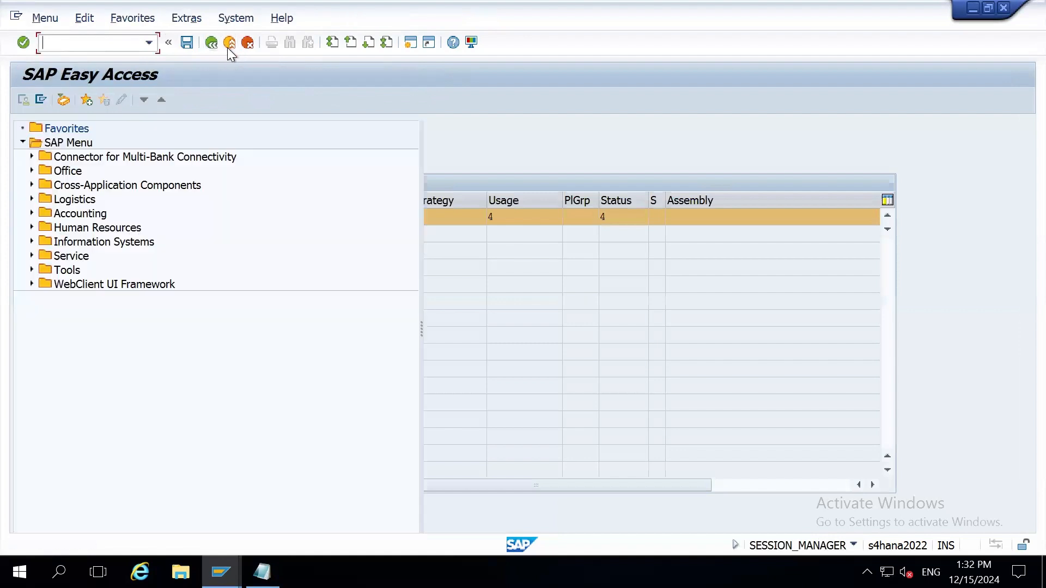
text(Ia0)
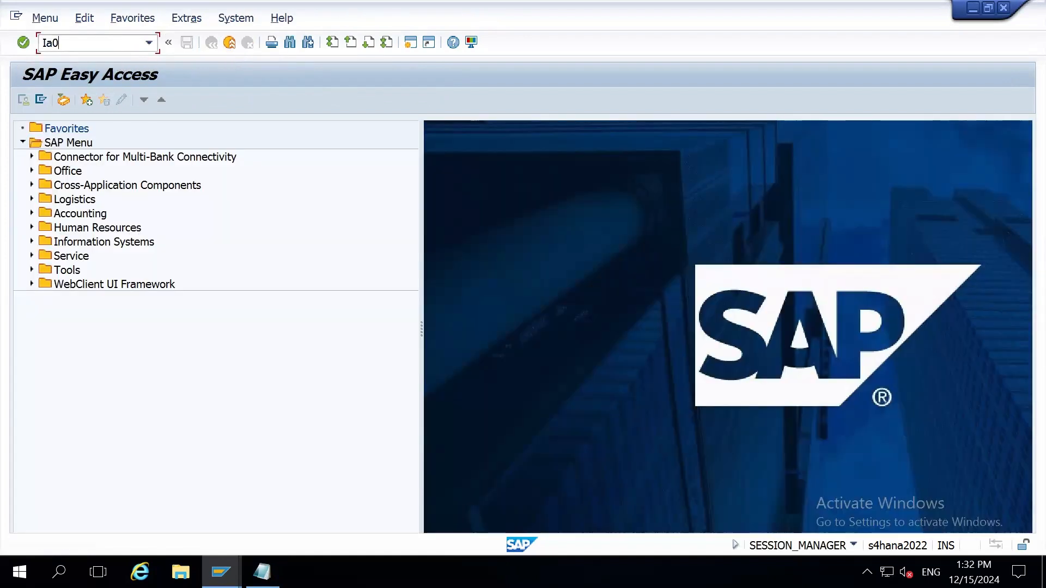
text(7)
key(Return)
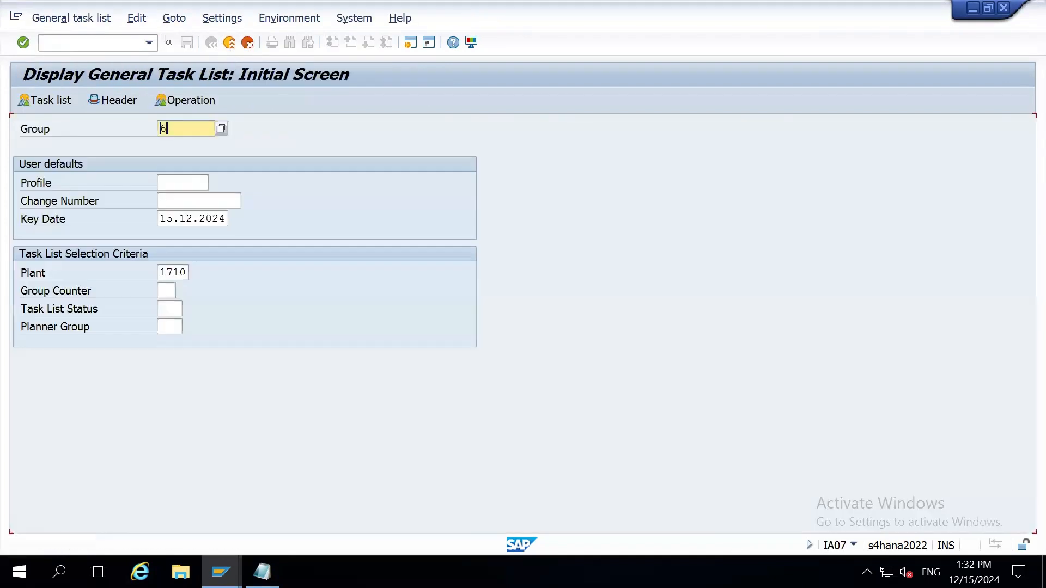
- Switch to the Notepad notes and extend the equipment task list heading's transaction code to IA01/02/03
key(alt+Tab)
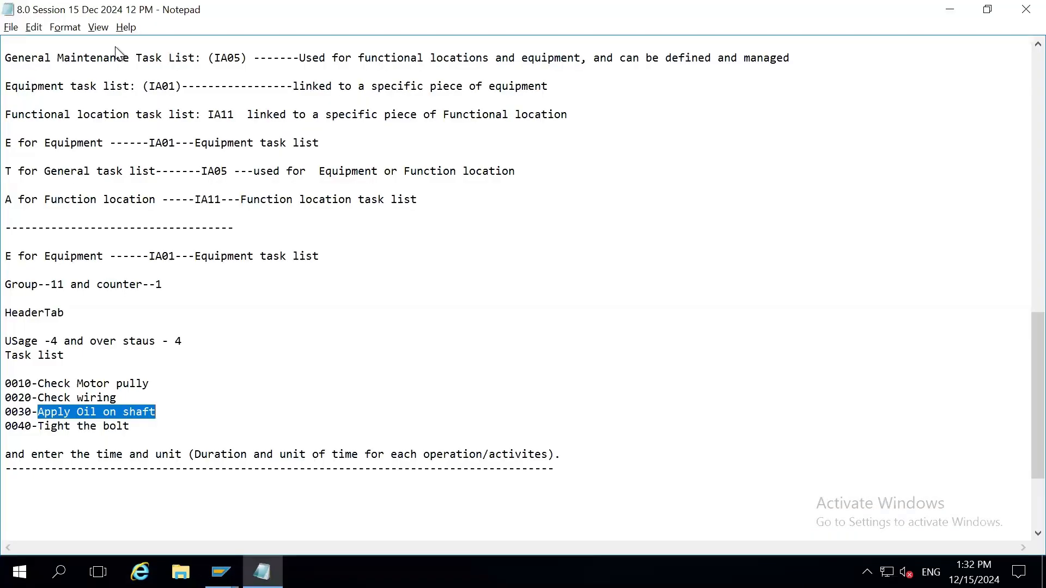
double_click(126, 311)
click(191, 318)
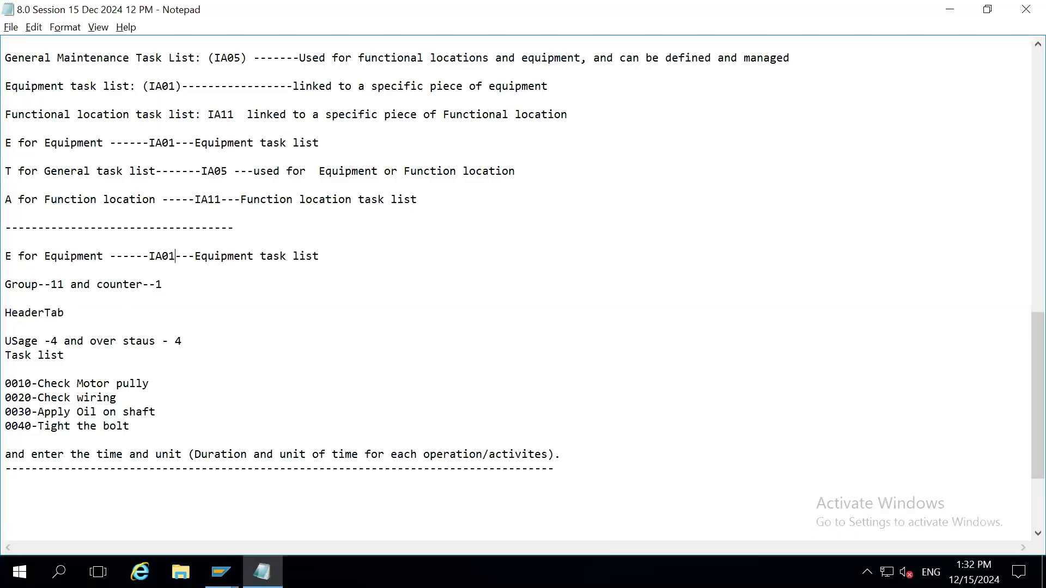
text(/02/03)
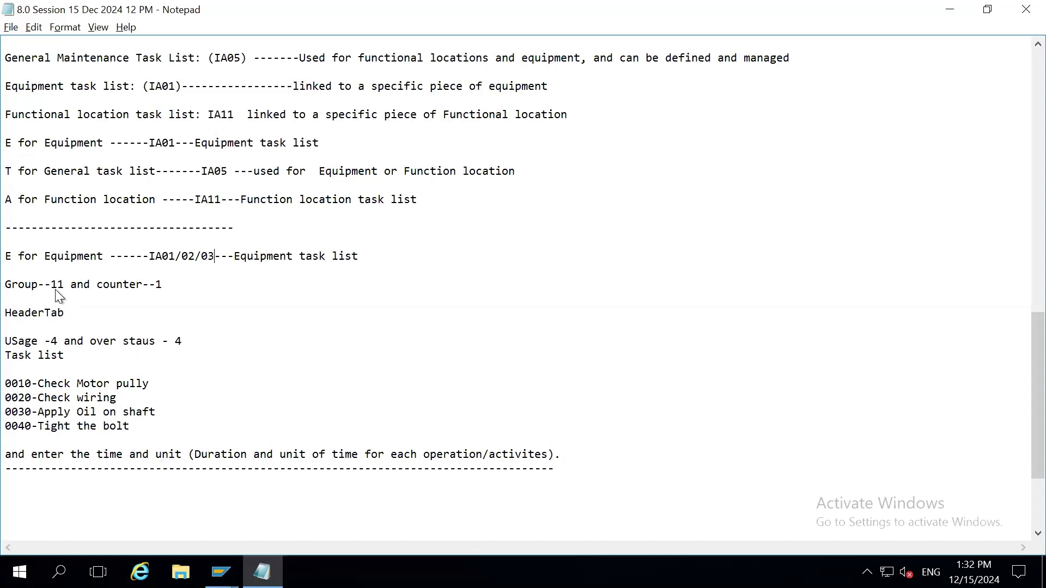
- Duplicate the whole equipment task list section below the dashed separator line
drag(7, 257, 555, 457)
key(ctrl+c)
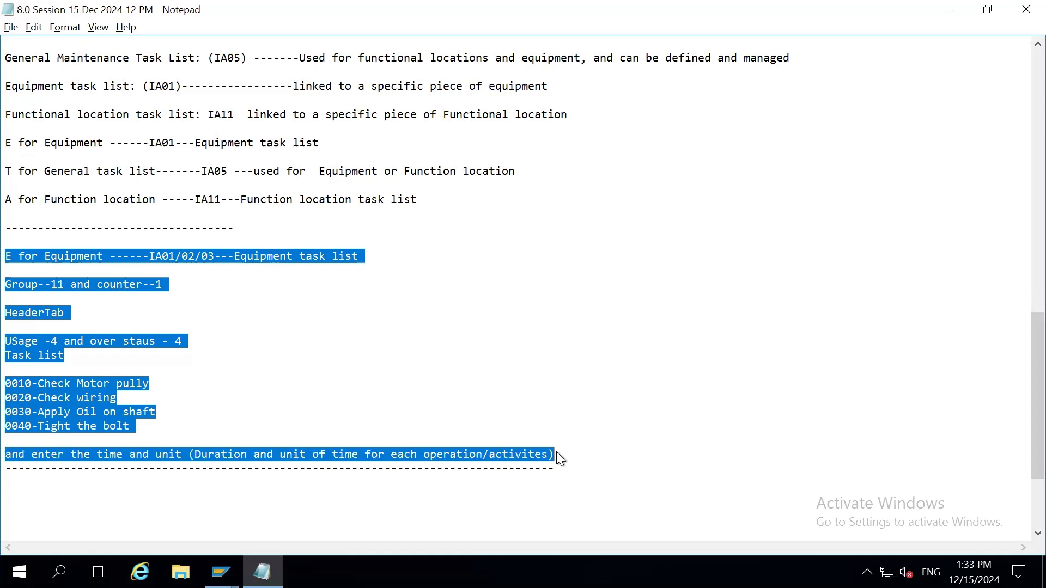
click(179, 506)
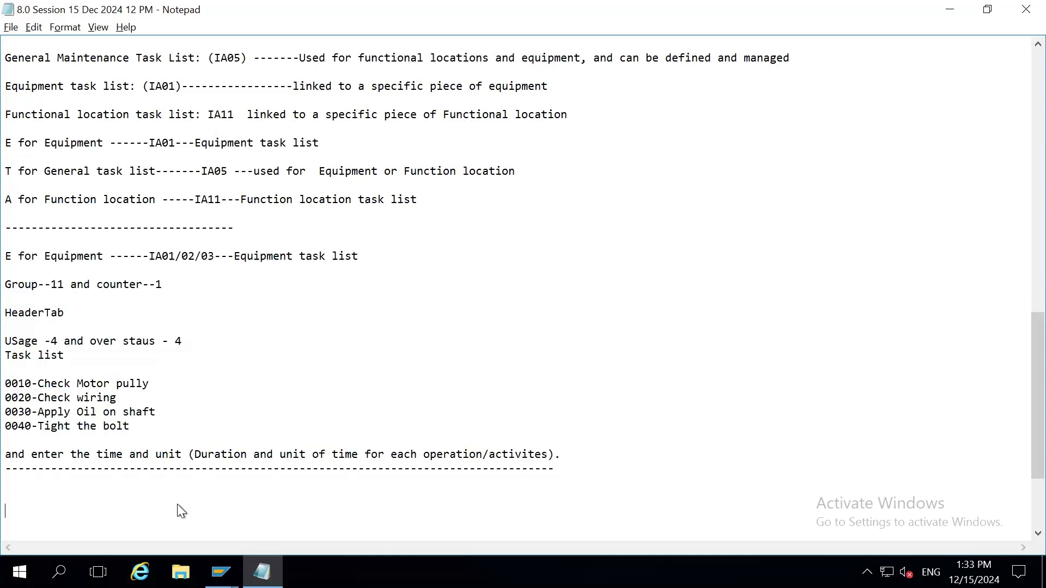
key(ctrl+v)
- Replace "E for Equipment" in the duplicated section's heading with "General Task list"
key(Up)
key(Up)
key(Up)
key(Up)
key(Up)
key(Up)
key(Up)
key(Up)
key(Up)
key(Up)
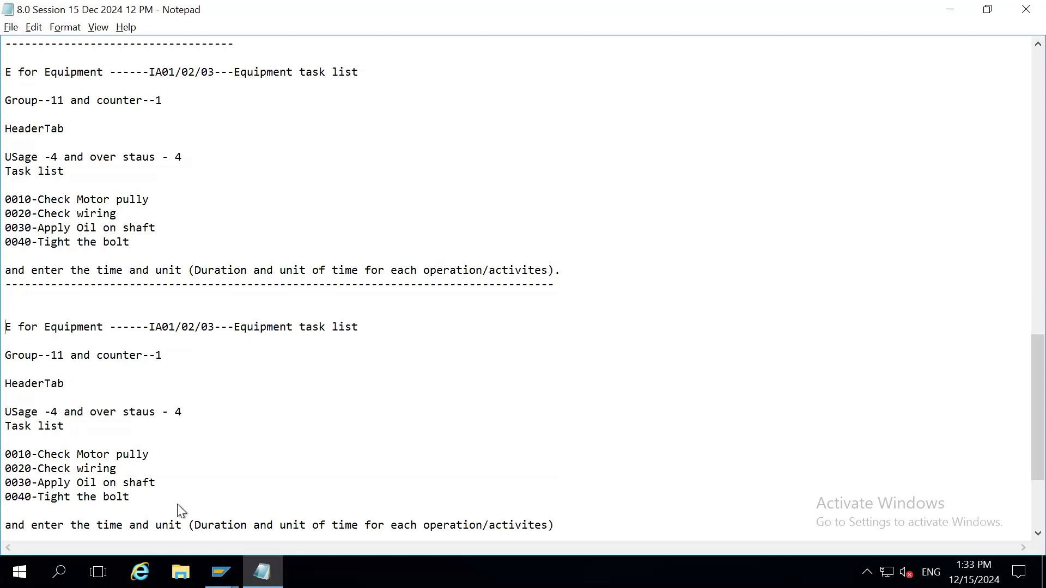
key(Delete)
key(Delete)
key(Delete)
key(Delete)
key(Delete)
key(Delete)
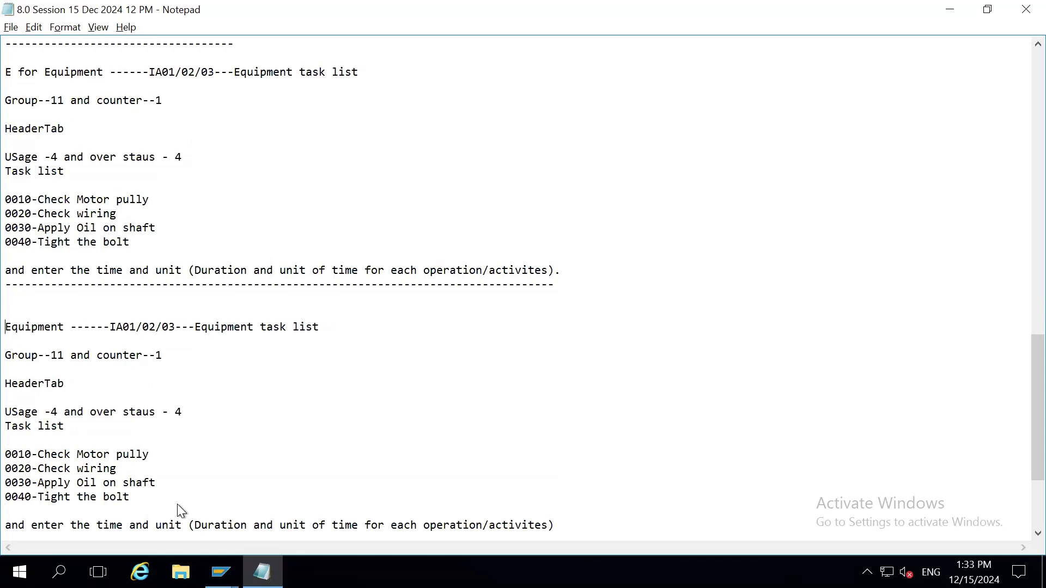
text(Ge)
text(neral)
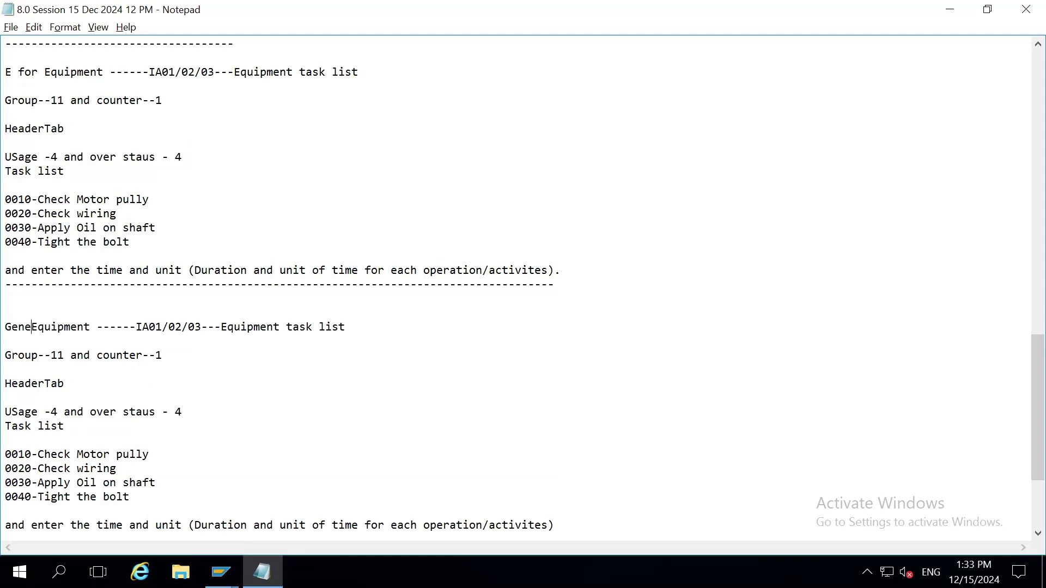
key(Delete)
key(Delete)
key(Delete)
key(Delete)
key(Delete)
key(Delete)
key(Delete)
key(Delete)
key(Delete)
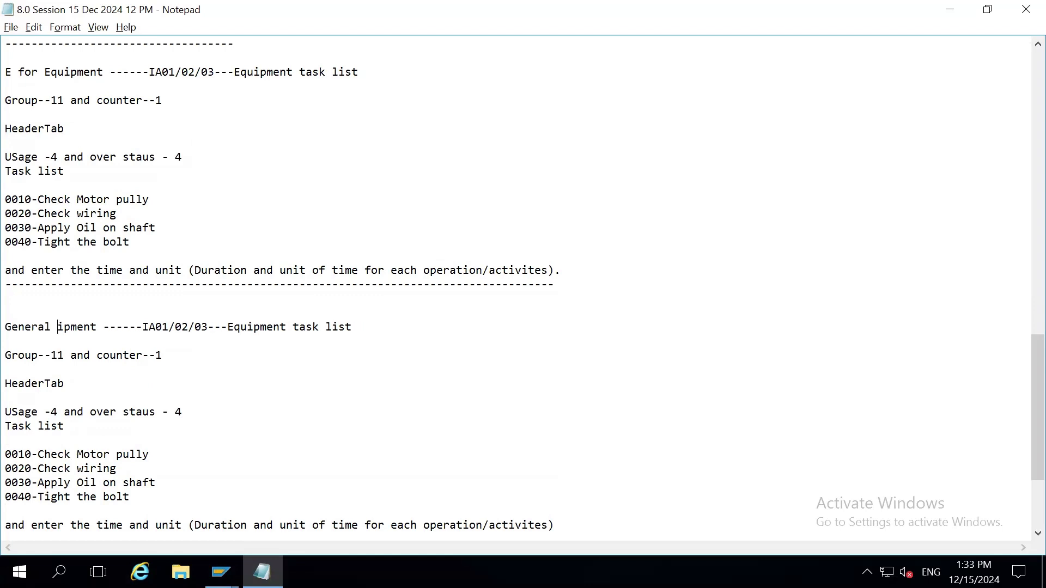
text(Task list)
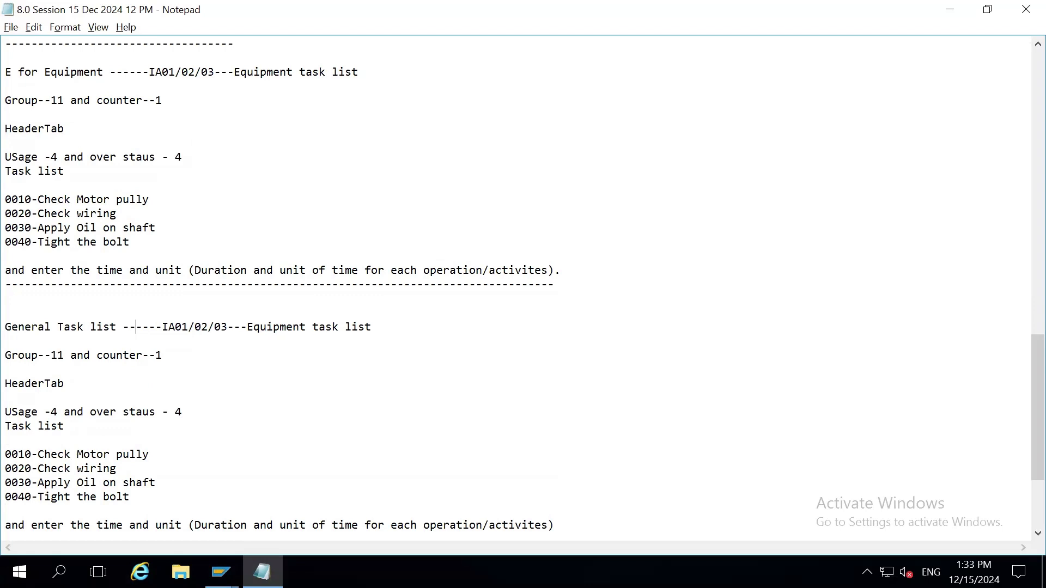
- Change the duplicated heading's transaction codes to IA05/06/07, remove its trailing "Equipment task list" text, and leave blank lines below
key(Delete)
text(5)
key(Delete)
text(6)
key(Delete)
text(7)
key(Delete)
key(Delete)
key(Delete)
key(Delete)
key(Delete)
key(Delete)
key(Delete)
key(Delete)
key(Delete)
key(Delete)
key(Delete)
key(Delete)
key(Delete)
key(Delete)
key(Delete)
key(Delete)
key(Delete)
key(Delete)
key(Delete)
key(Delete)
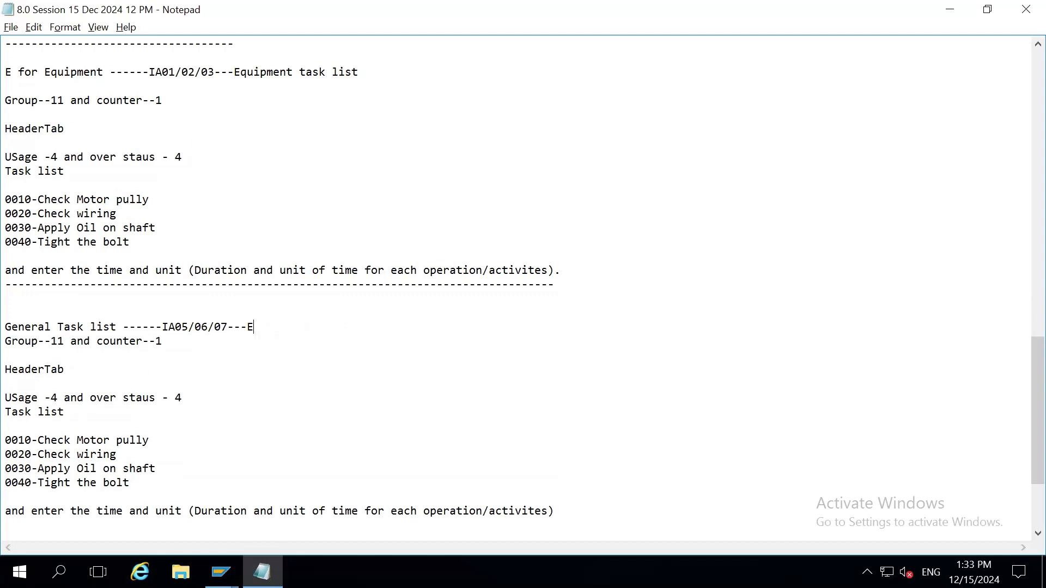
key(Return)
key(Return)
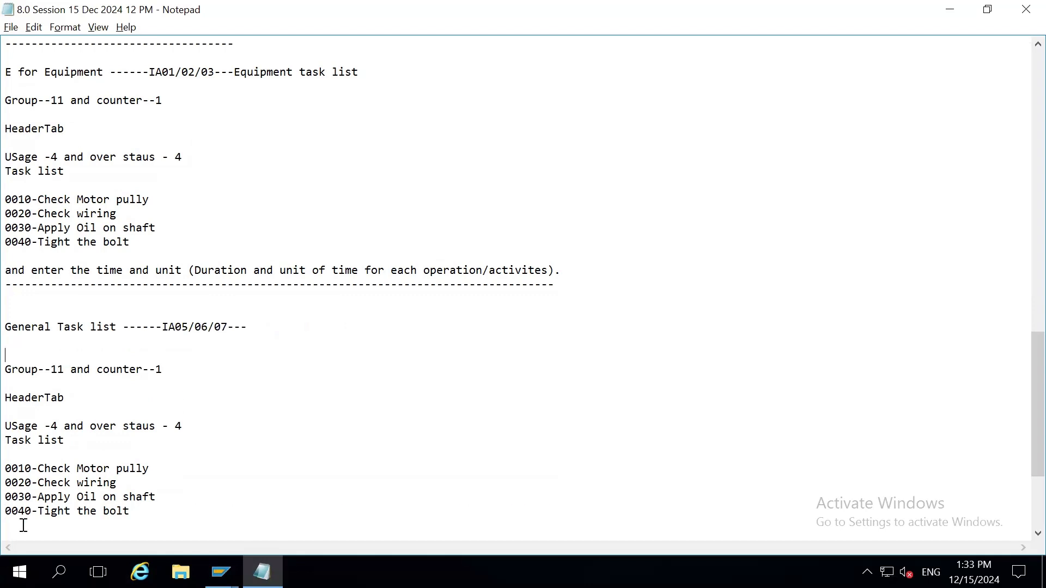
- Set the group number in the General Task list section to 6
click(56, 376)
key(BackSpace)
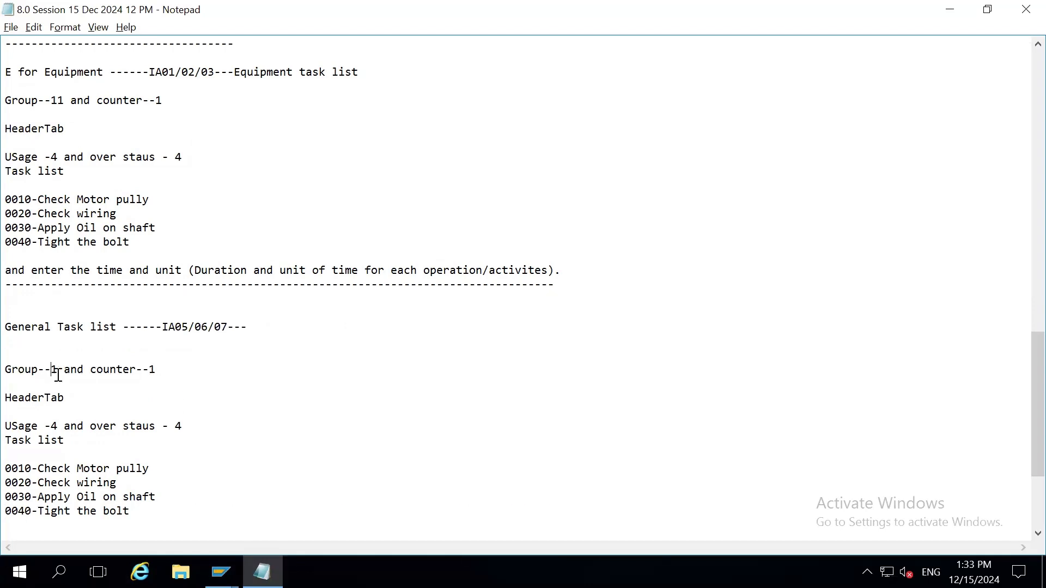
text(6)
key(Delete)
- Delete the "0020-Check wiring" and "0040-Tight the bolt" lines from the General Task list section
key(Down)
key(Down)
key(Down)
key(Down)
key(Down)
key(Down)
key(Down)
key(Down)
key(Down)
key(Down)
key(Down)
key(Down)
key(Down)
key(Down)
key(Down)
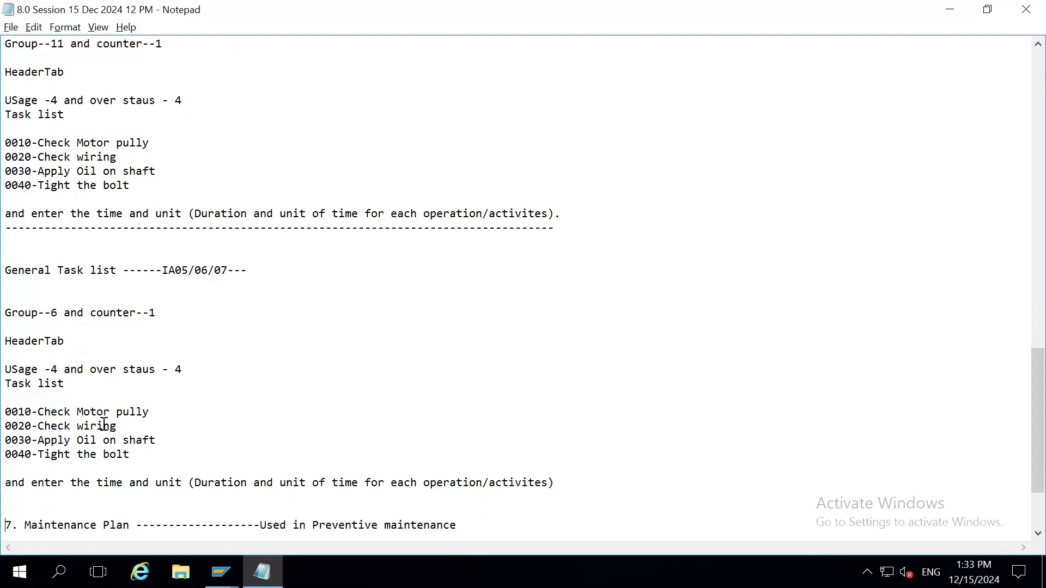
drag(116, 426, 6, 426)
key(Delete)
key(Delete)
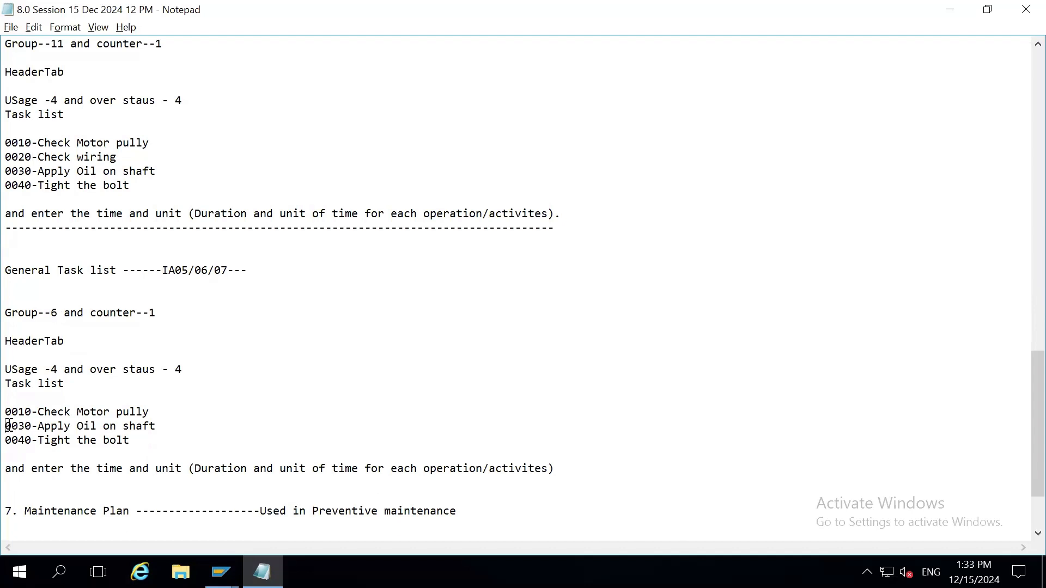
key(Down)
key(shift+Down)
key(Delete)
- Renumber the "Apply Oil on shaft" operation in the General Task list section as 0020
key(Up)
key(Right)
key(Right)
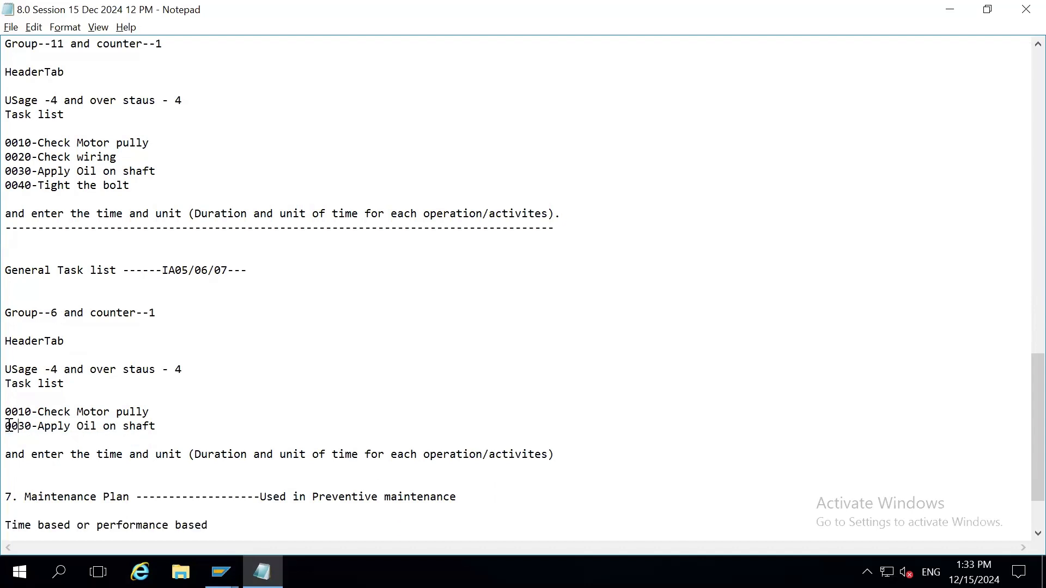
key(BackSpace)
text(2)
- Add a dashed separator line and blank lines after the General Task list section
key(Return)
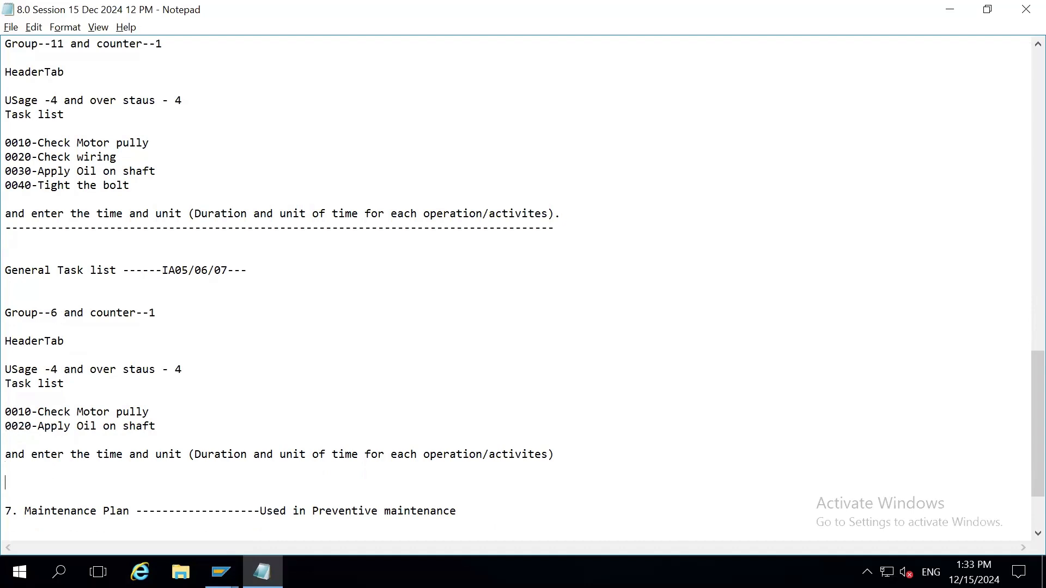
text(---------------------------------------------------------------------------------------------)
key(Return)
key(Return)
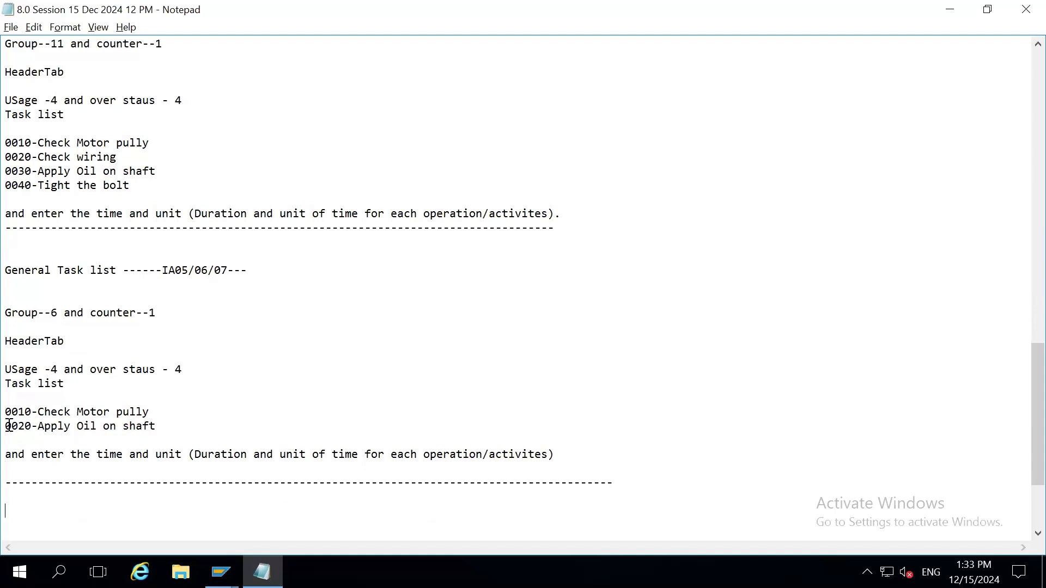
- Copy the equipment task list section from its IA01/02/03 heading through the "0040-Tight the bolt" line
key(Up)
key(Up)
key(Up)
key(Up)
key(Up)
key(Up)
key(Up)
key(Up)
key(Up)
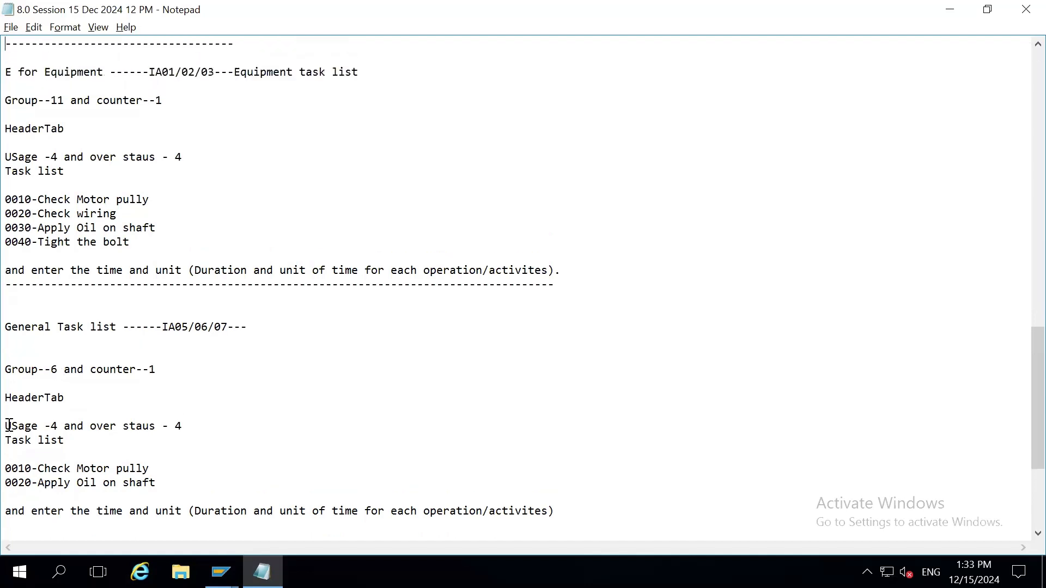
key(Down)
key(Down)
key(Down)
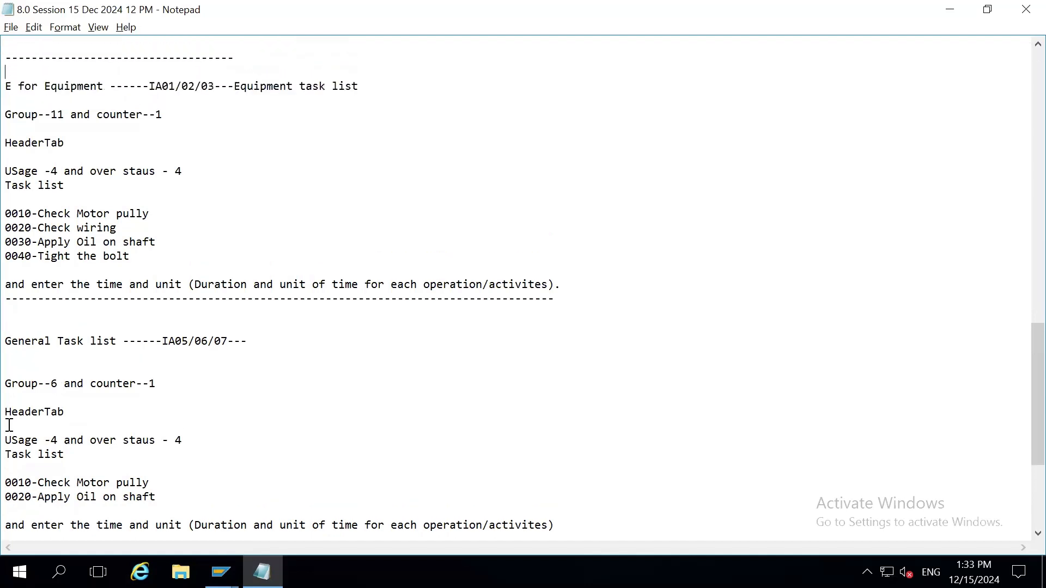
key(shift+Down)
key(shift+Down)
key(shift+Down)
key(shift+Down)
key(shift+Down)
key(shift+Down)
key(shift+Down)
key(shift+Down)
key(shift+Down)
key(shift+Down)
key(shift+Down)
key(shift+Down)
key(shift+Down)
key(shift+Down)
key(shift+Down)
key(ctrl+c)
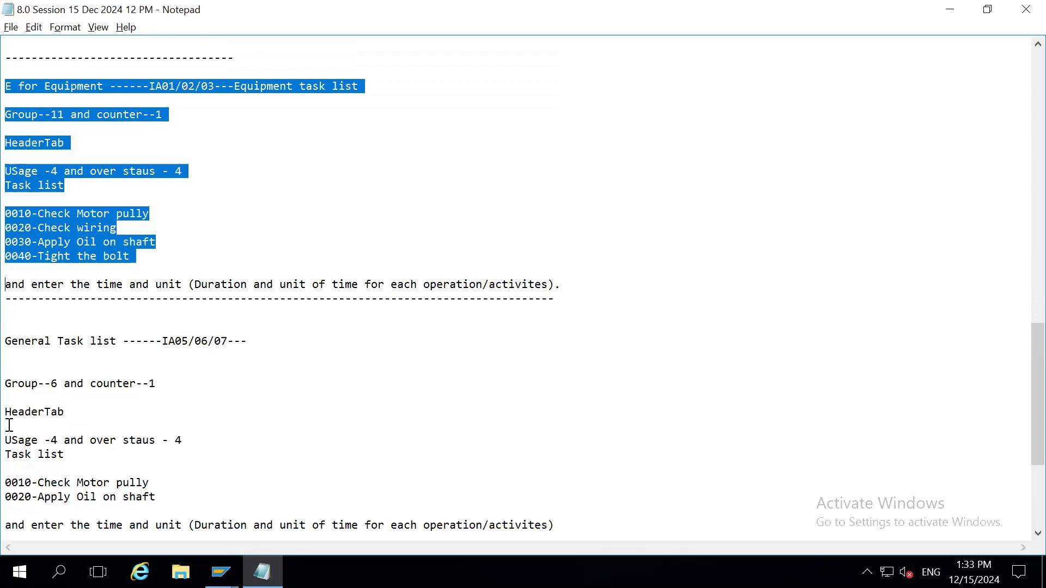
- Review the notes from the General Task list section down to the Maintenance Plan entries at the end of the file
key(Down)
key(Down)
key(Down)
key(Down)
key(Down)
key(Down)
key(Down)
key(Down)
key(Down)
key(Down)
key(Down)
key(Down)
key(Down)
key(Down)
key(Down)
key(Down)
key(Down)
key(Down)
key(Down)
key(Down)
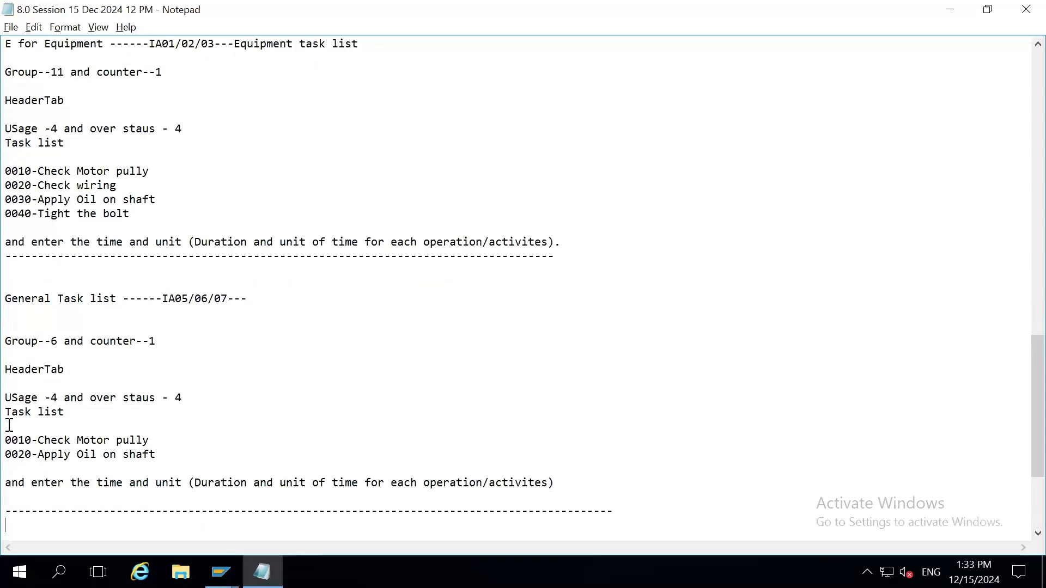
key(Up)
key(Up)
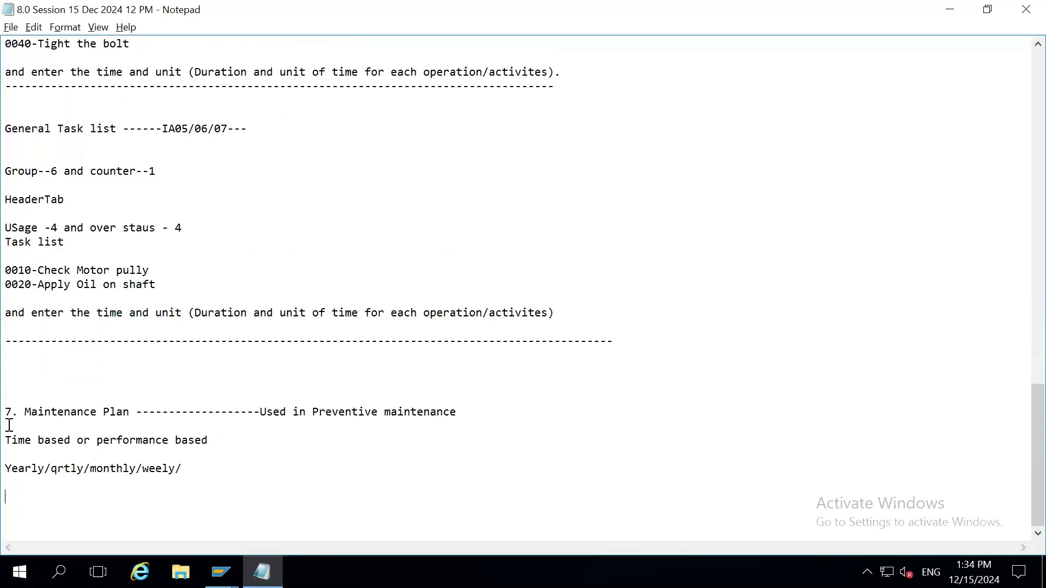
- Paste the copied equipment task list section below the General Task list separator and close it with a dashed separator line
key(Up)
key(Up)
key(Up)
key(Up)
key(Up)
key(Up)
key(Up)
key(ctrl+v)
key(Return)
text(--------------)
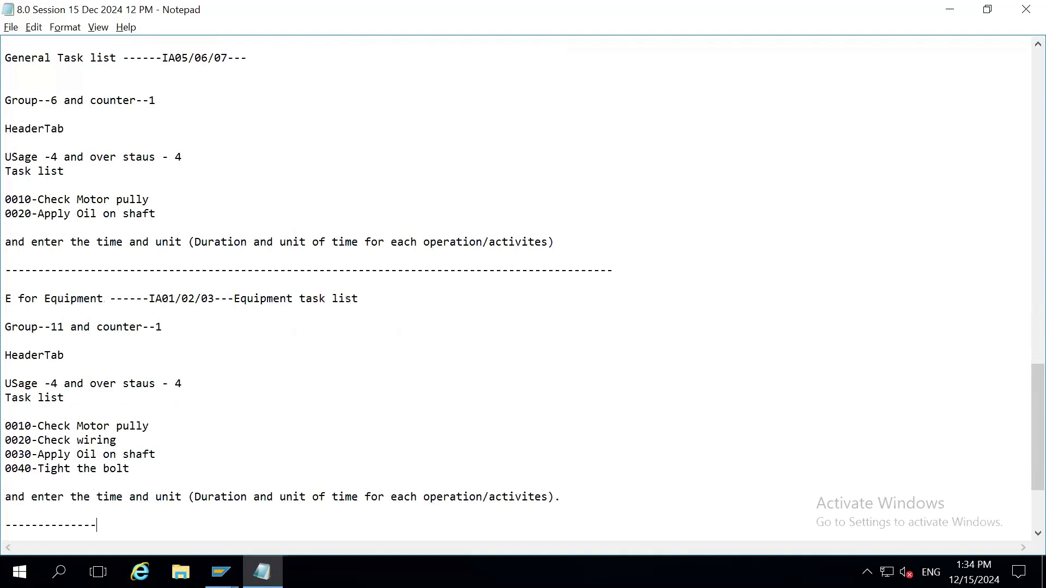
text(---------------------------------------------------------------------------)
- Copy the words "Function location" from the "A for Function location" line in the task list overview
key(Up)
key(Up)
key(Up)
key(Up)
key(Up)
key(Up)
key(Up)
key(Up)
key(Up)
key(Up)
key(Up)
key(Up)
key(Up)
key(Up)
key(Up)
key(Up)
key(Up)
key(Up)
key(Up)
key(Up)
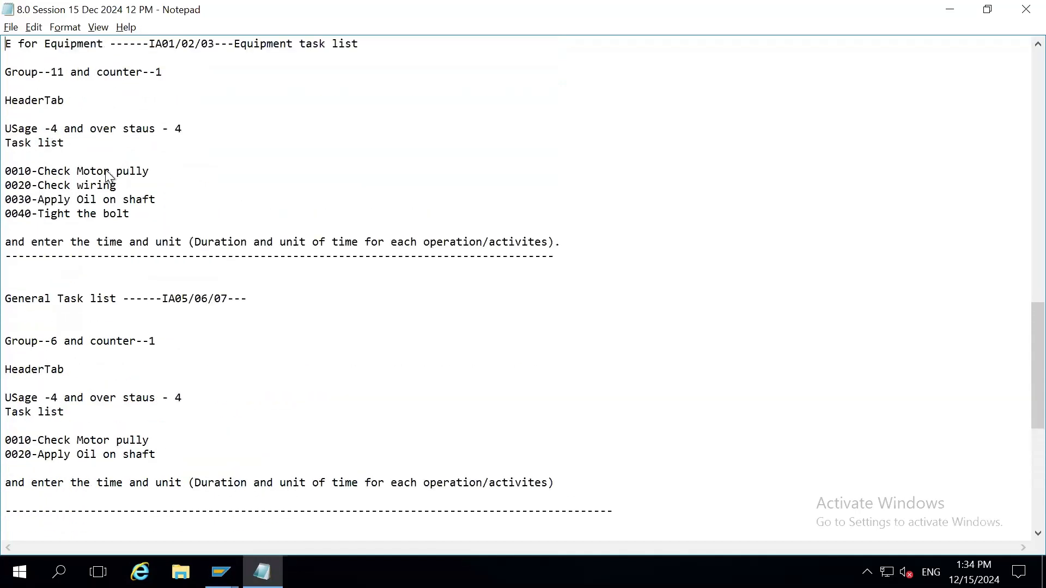
key(Up)
key(Up)
key(Up)
key(Up)
key(Up)
key(Up)
key(Up)
key(Up)
key(Up)
key(Up)
key(Up)
key(Up)
key(Up)
key(Up)
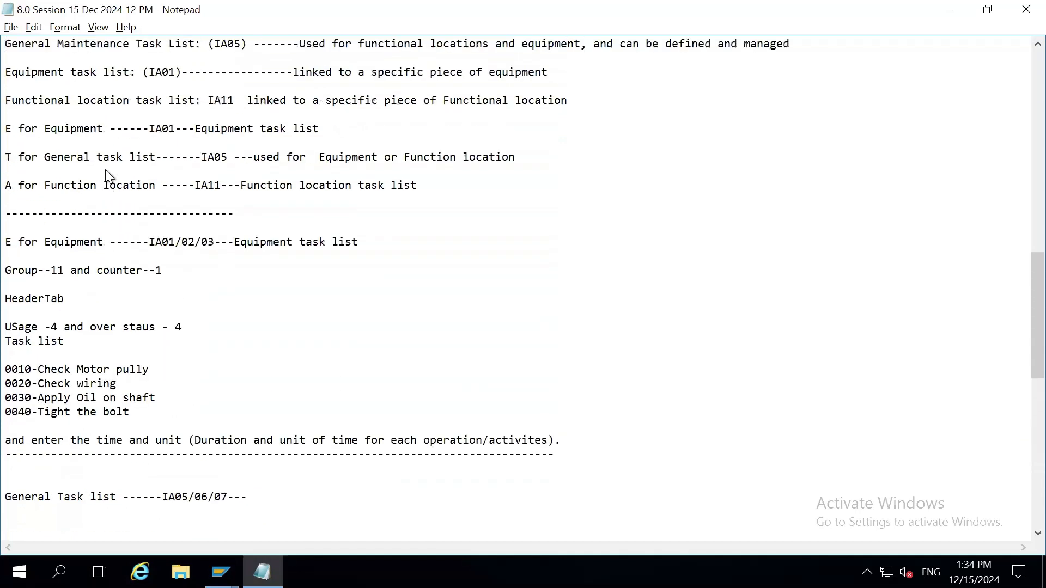
drag(45, 188, 157, 189)
key(ctrl+c)
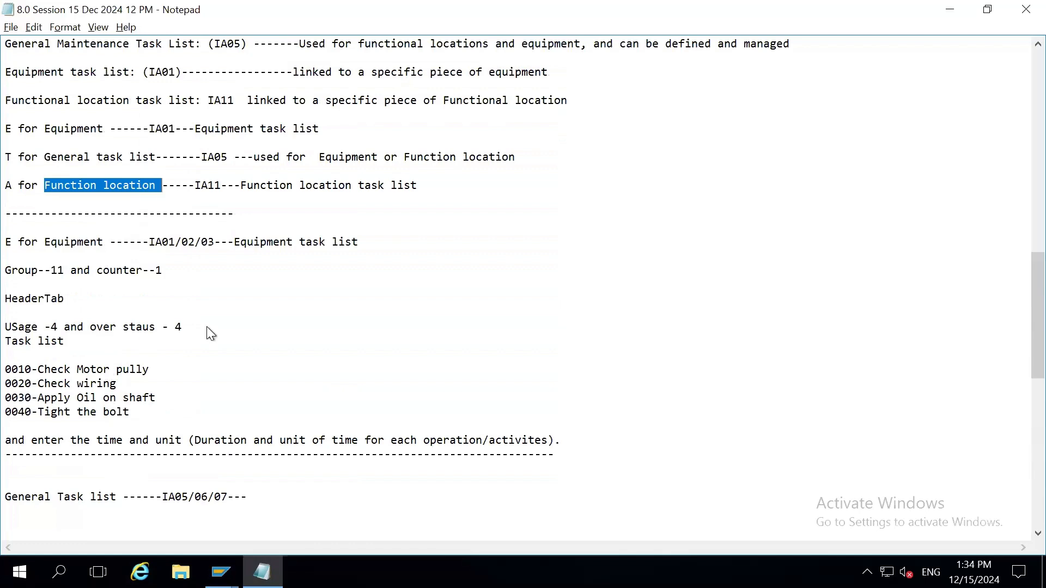
- Replace the first "Equipment" in the pasted section's heading with the copied "Function location"
key(Down)
key(Down)
key(Down)
key(Down)
key(Down)
key(Down)
key(Down)
key(Down)
key(Down)
key(Down)
key(Down)
key(Down)
key(Down)
key(Down)
key(Down)
key(Down)
key(Down)
key(Down)
key(Down)
key(Down)
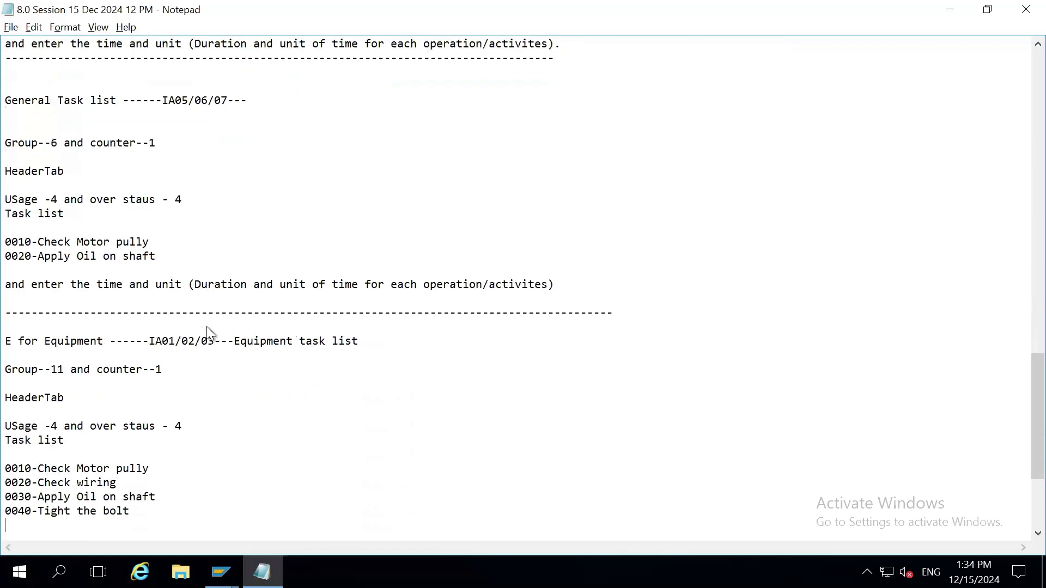
key(Down)
key(Down)
key(Down)
key(Down)
key(Down)
key(Down)
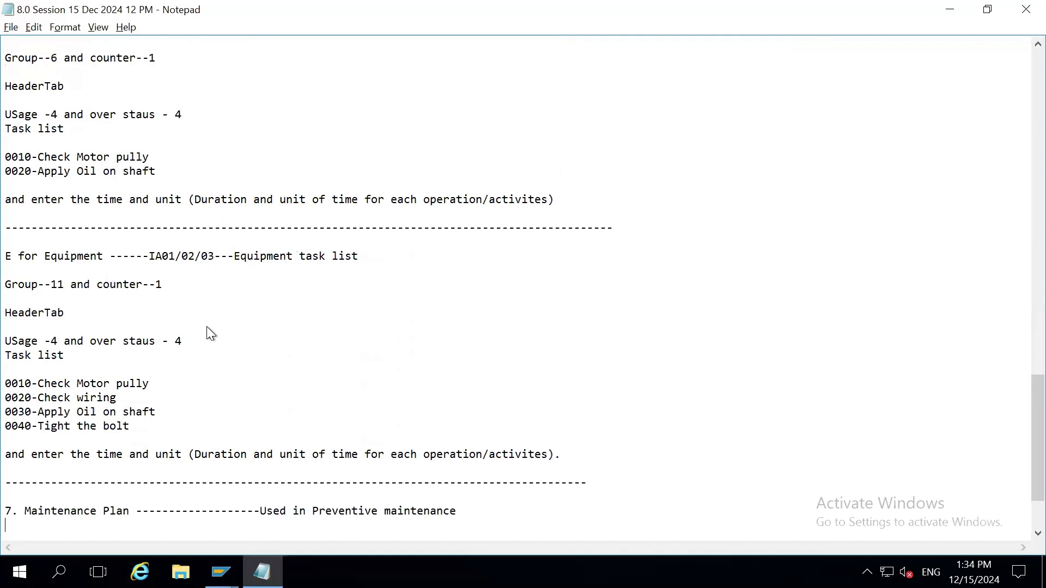
drag(44, 256, 100, 257)
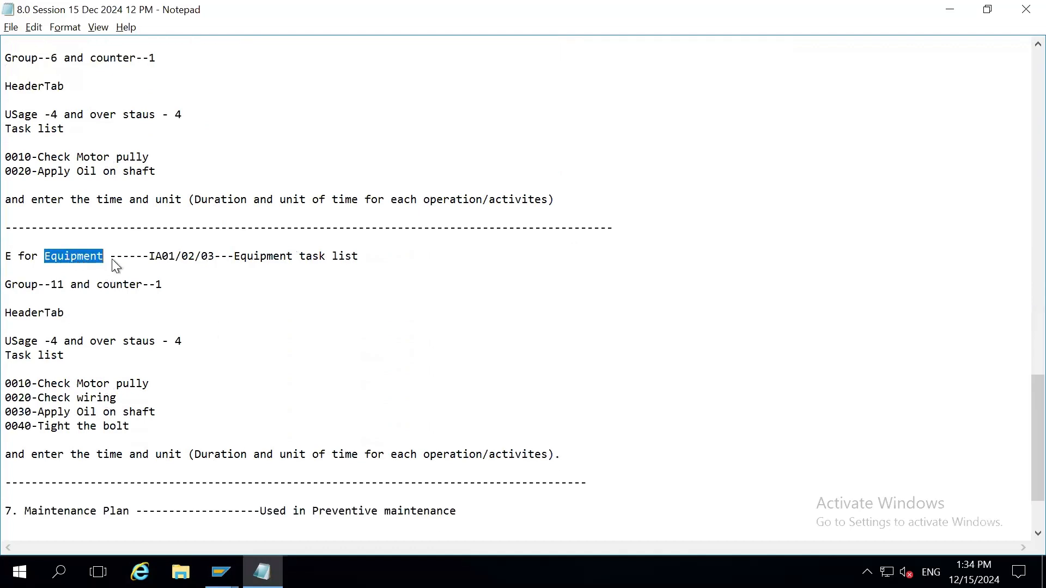
key(ctrl+v)
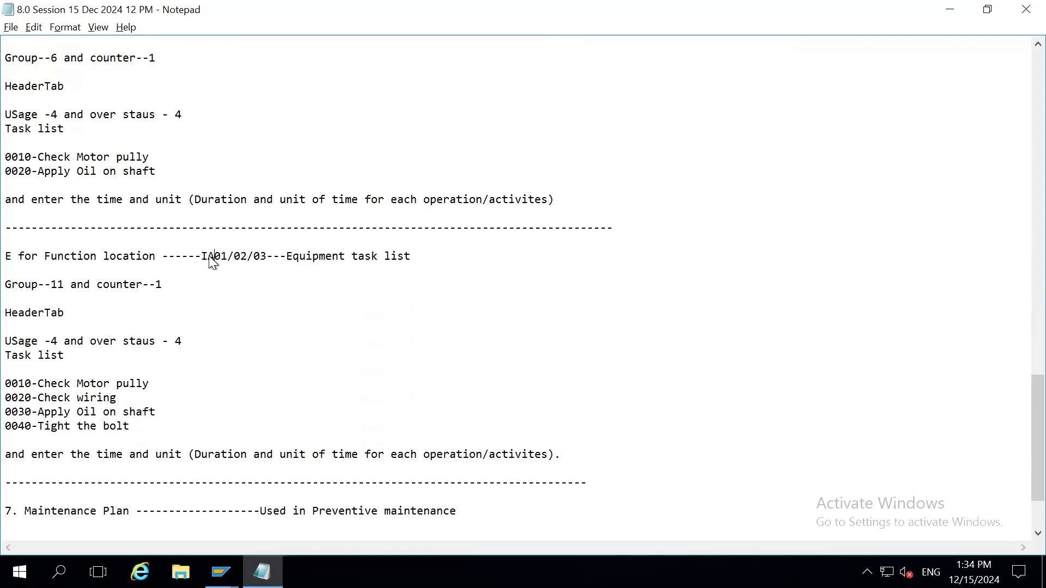
- Change the transaction codes in the Function location heading to IA11/12/13
text(11)
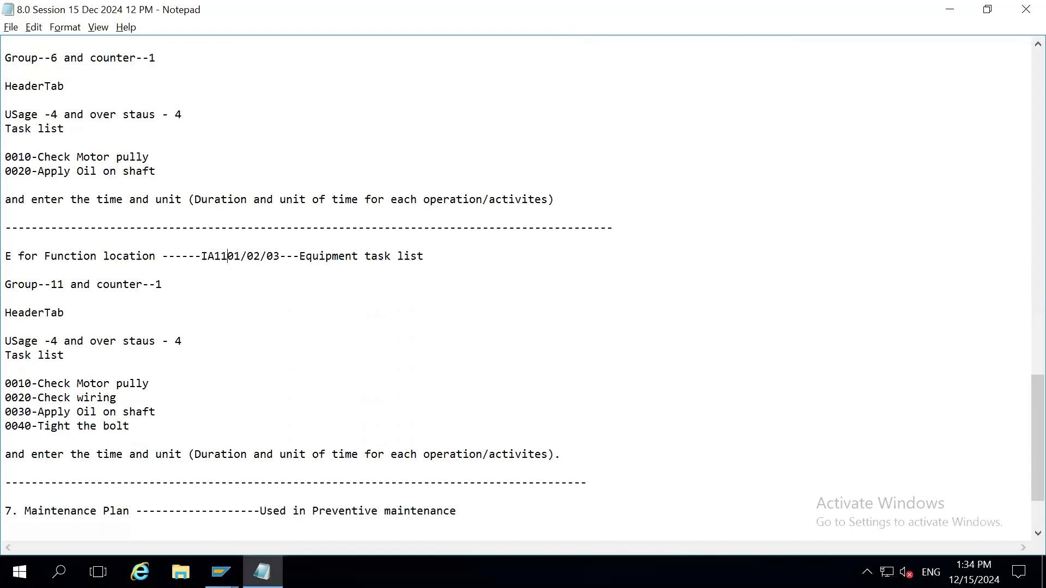
key(Delete)
key(Delete)
key(Right)
key(Delete)
text(1)
key(Right)
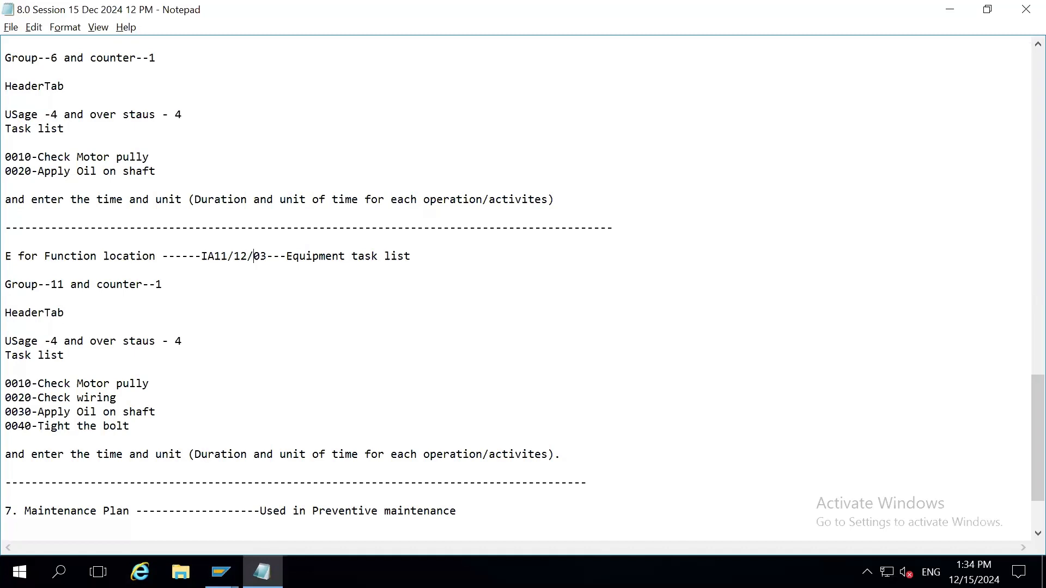
key(Delete)
text(1)
- Change the Function location heading's leading letter to "A" and its ending to "Function location task list", checking the letter against the overview lines
drag(45, 257, 150, 258)
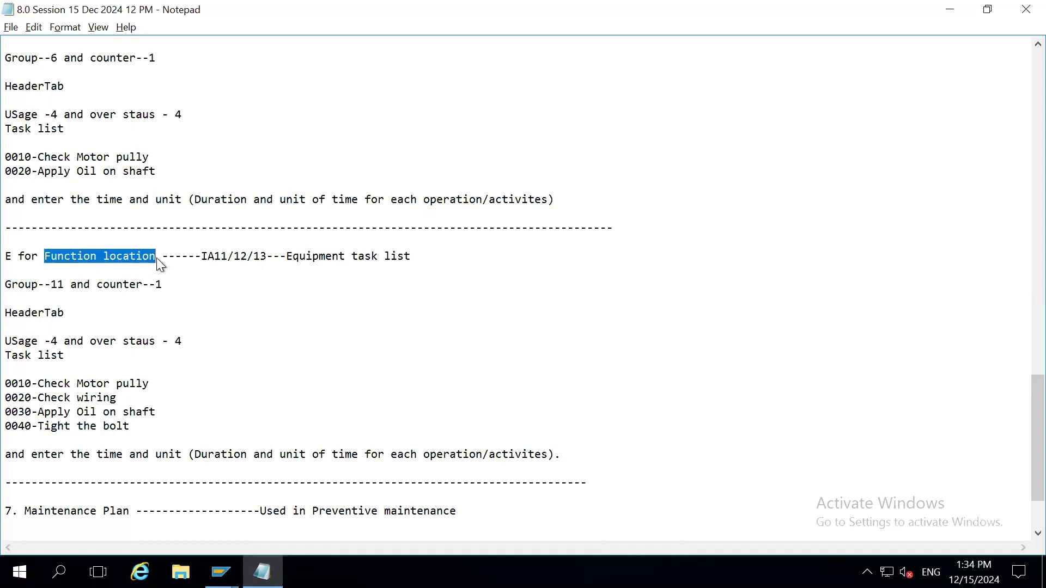
click(12, 258)
key(BackSpace)
key(Up)
key(Up)
key(Up)
key(Up)
key(Up)
key(Up)
key(Up)
key(Up)
key(Up)
key(Up)
key(Up)
key(Up)
key(Up)
key(Up)
key(Up)
key(Up)
key(Up)
key(Up)
key(Up)
key(Up)
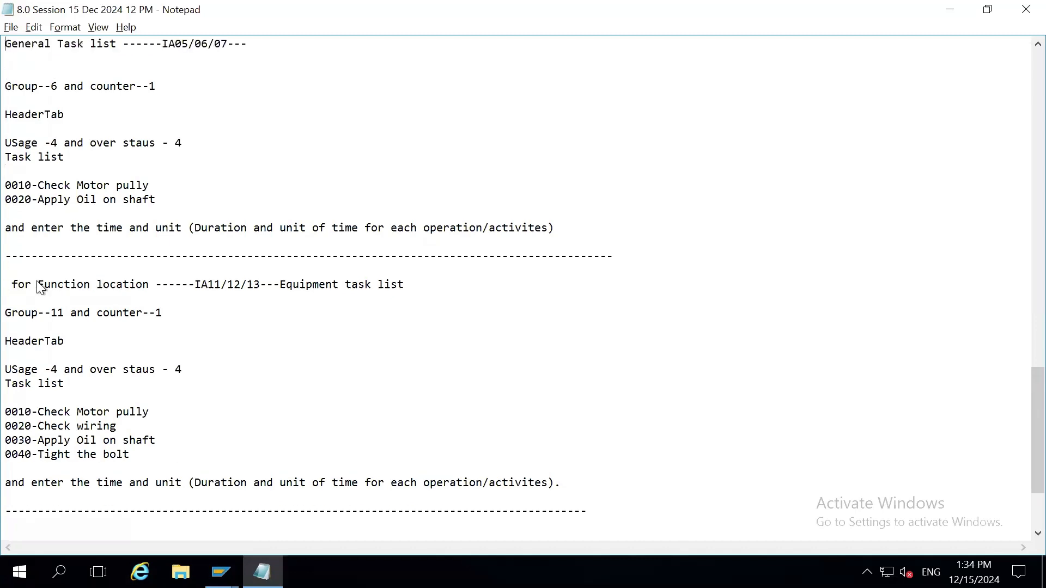
key(Up)
key(Up)
key(Up)
key(Up)
key(Up)
key(Up)
key(Up)
key(Up)
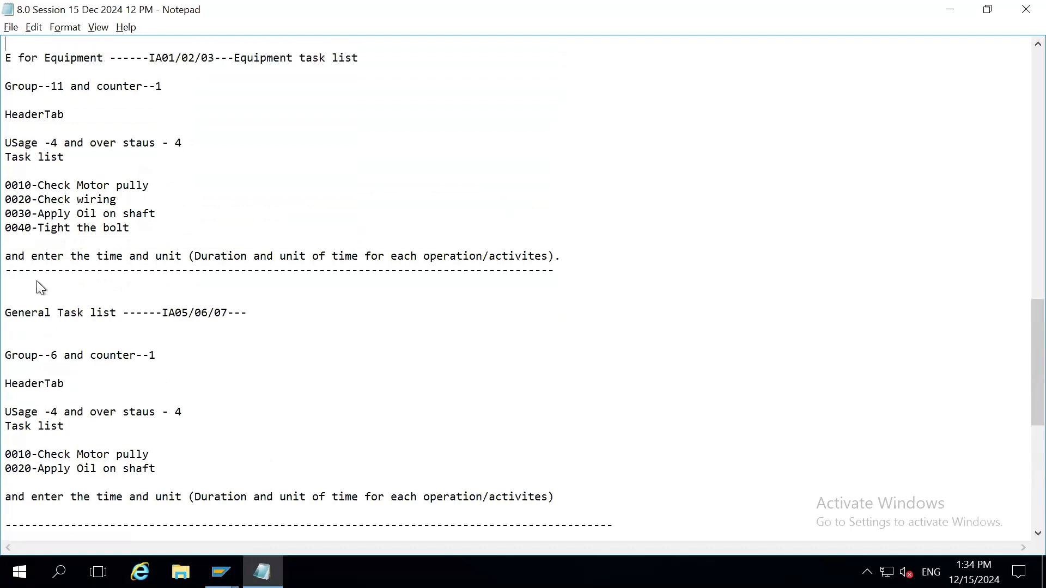
key(Up)
key(Down)
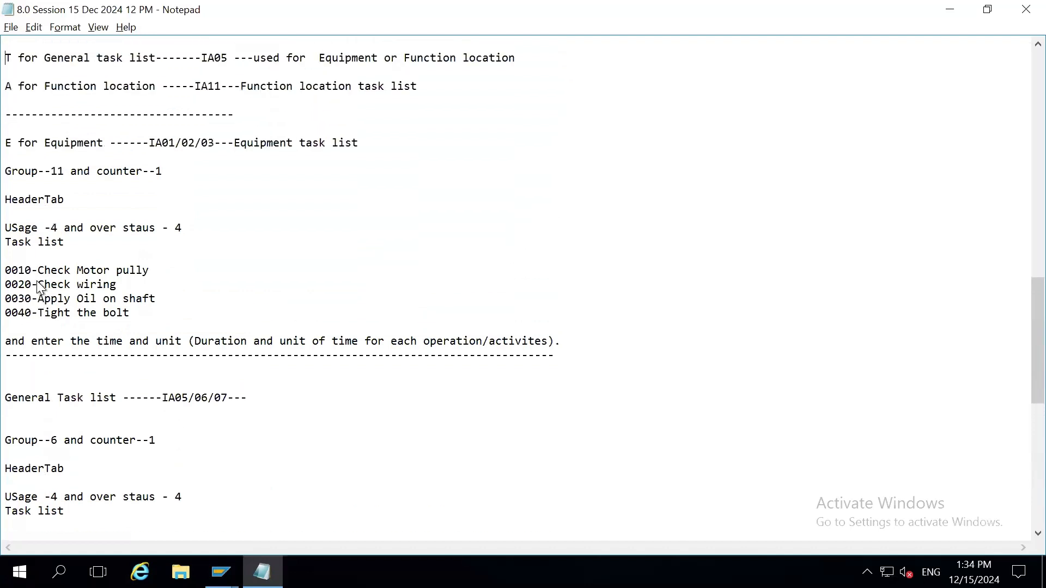
key(Down)
key(Down)
key(Down)
key(Down)
key(Down)
key(Down)
key(Down)
key(Down)
key(Down)
key(Down)
key(Down)
key(Down)
key(Down)
key(Down)
key(Down)
key(Down)
key(Down)
key(Down)
key(Down)
key(Down)
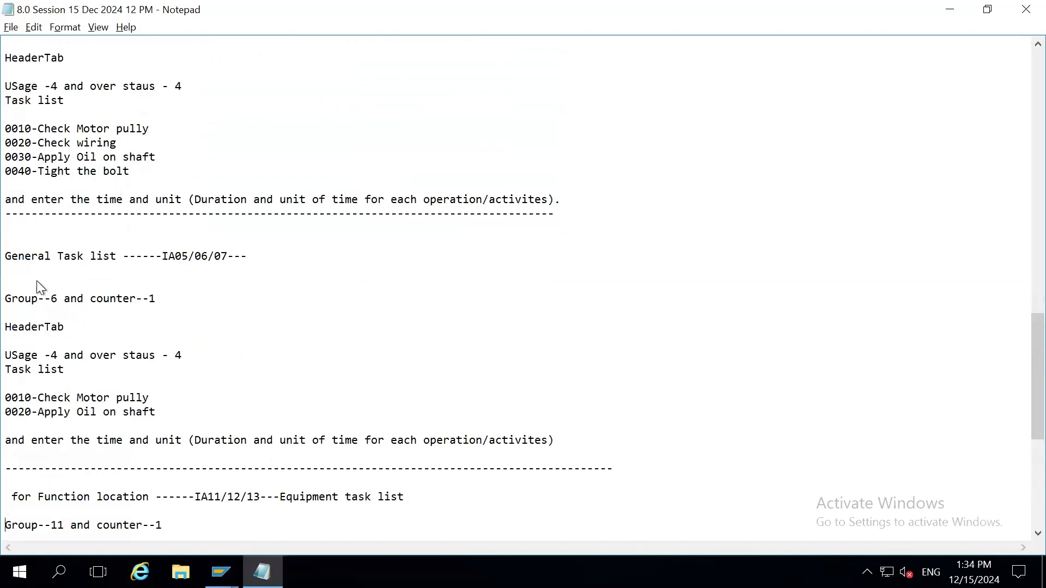
key(Up)
key(Up)
key(Up)
key(Up)
key(Up)
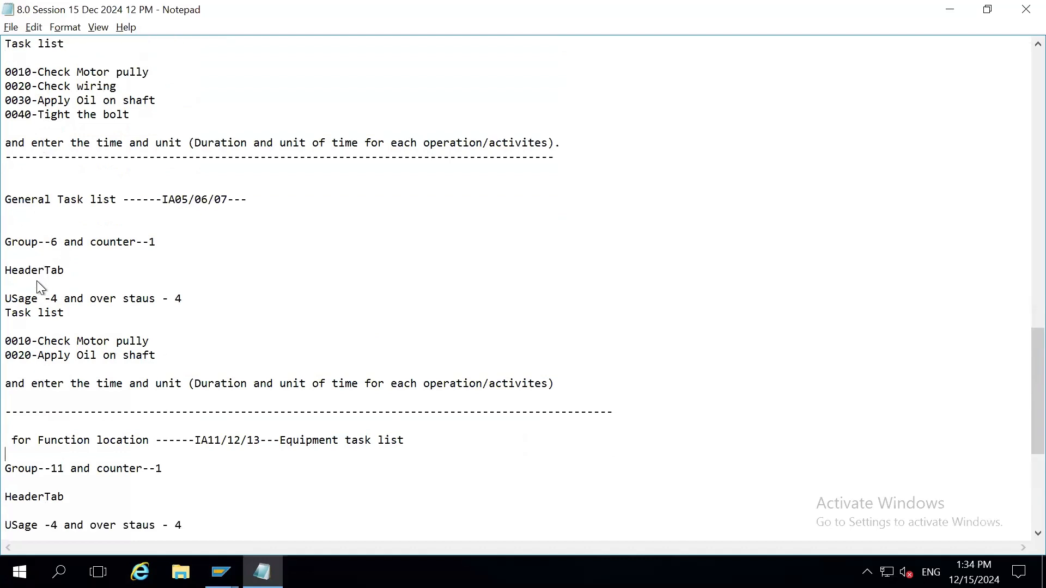
text(A)
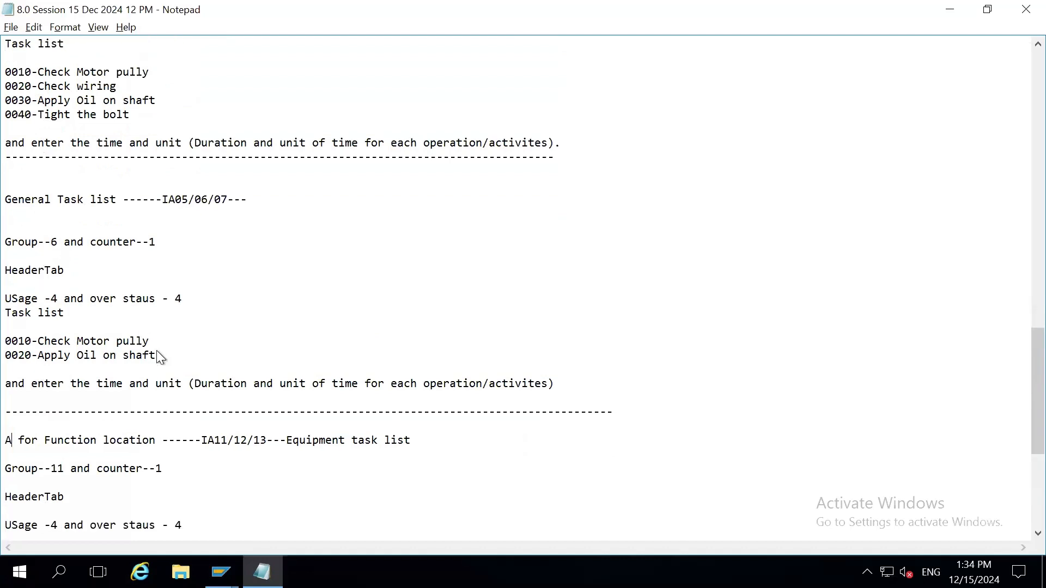
double_click(342, 440)
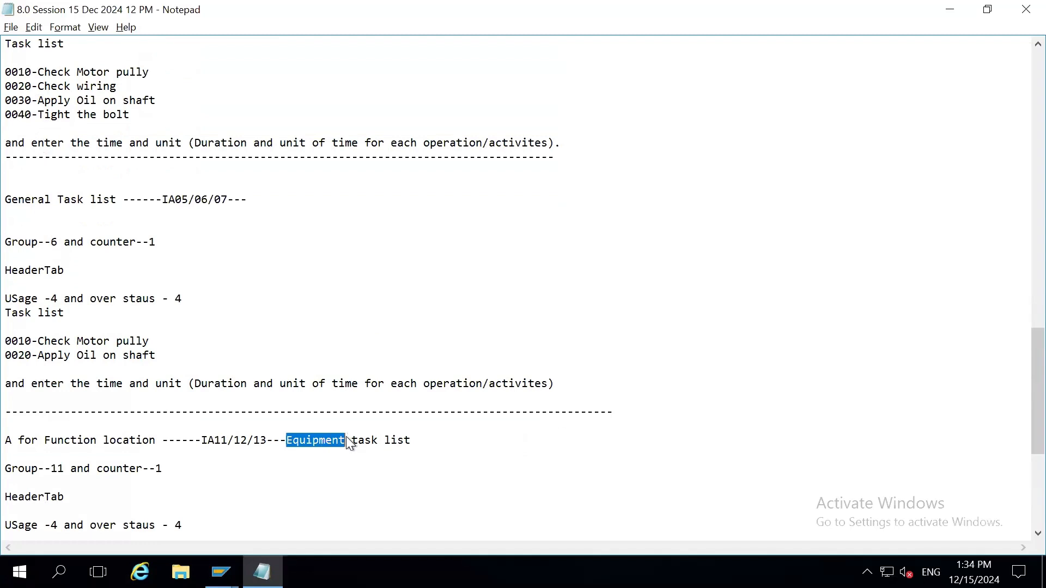
text(Function location)
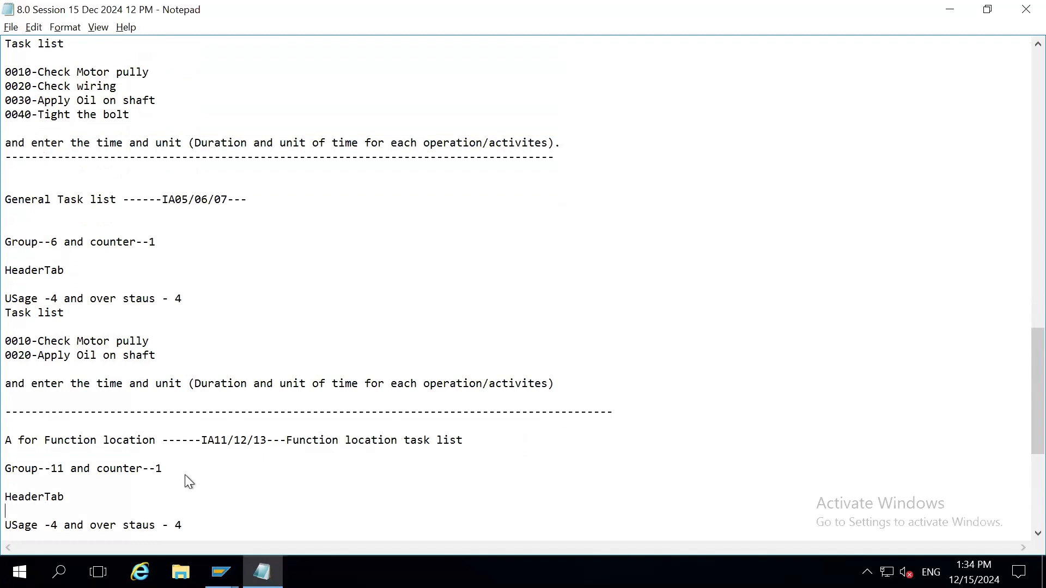
- Remove "0020-Check wiring" and "0030-Apply Oil on shaft" from the Function location section and renumber "Tight the bolt" as 0020
key(Down)
key(Down)
key(Down)
key(Down)
key(Down)
key(Down)
key(Down)
key(Down)
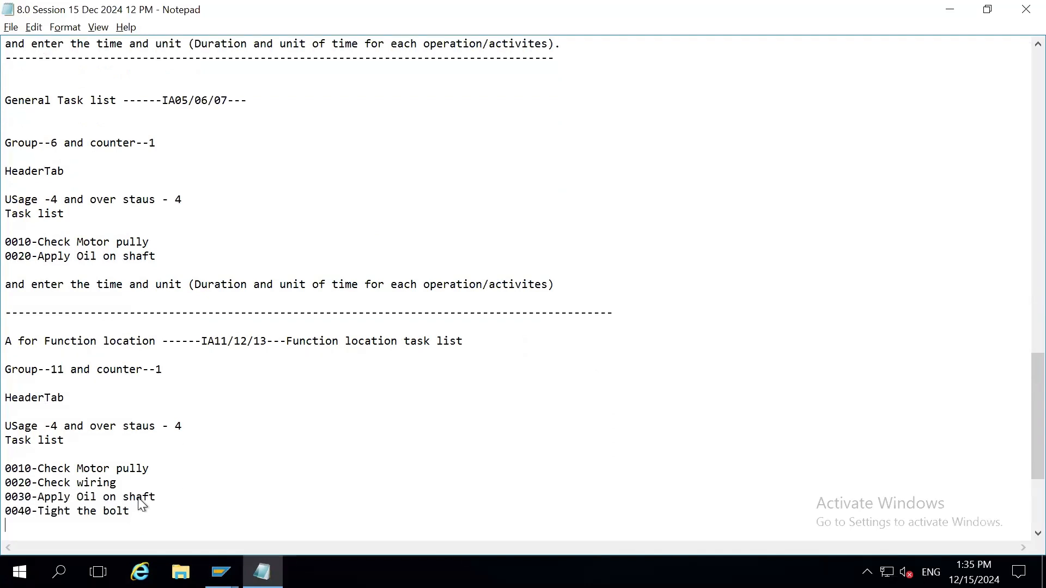
drag(156, 497, 2, 489)
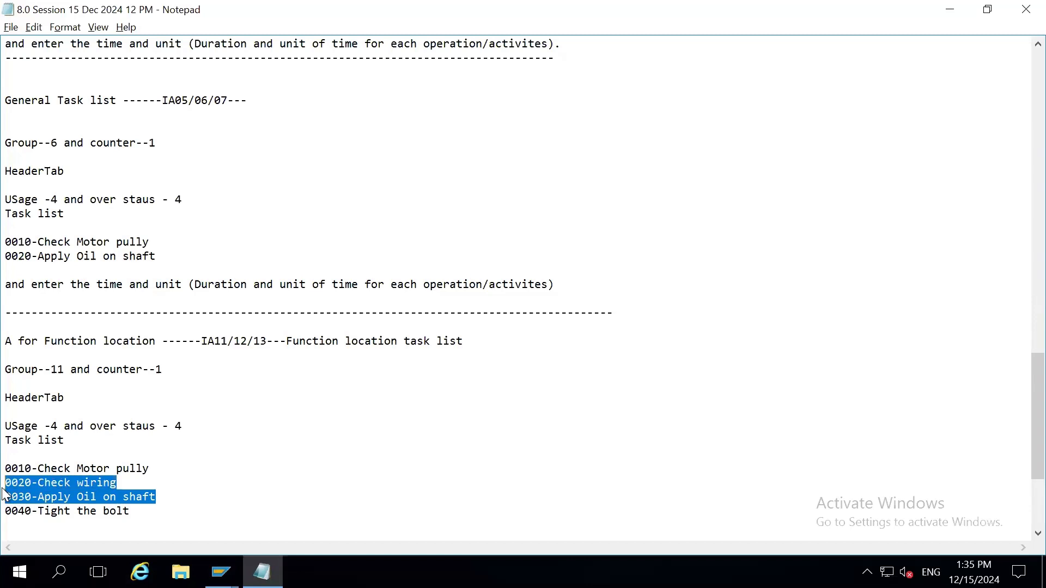
key(Delete)
key(Delete)
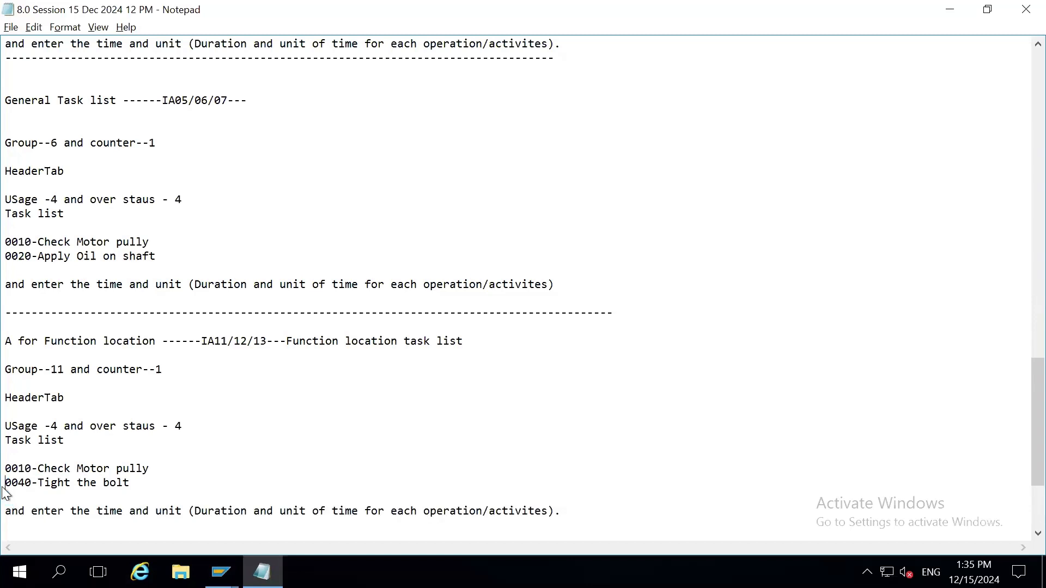
key(BackSpace)
text(2)
- Switch to the SAP task list session and display the master data of functional location LEBO-SK1-AB-00 with transaction IL03
click(221, 572)
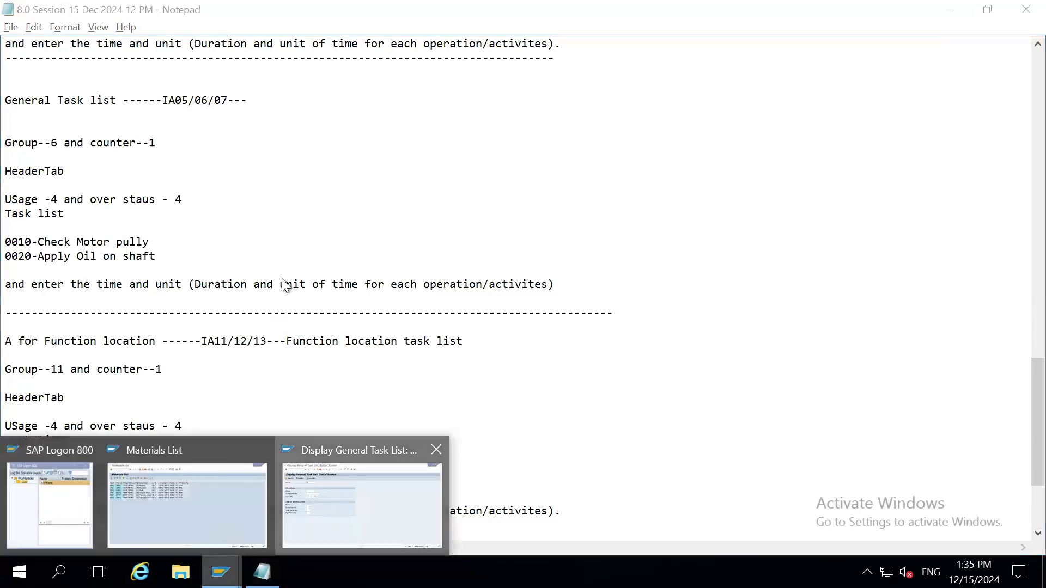
click(361, 506)
click(233, 41)
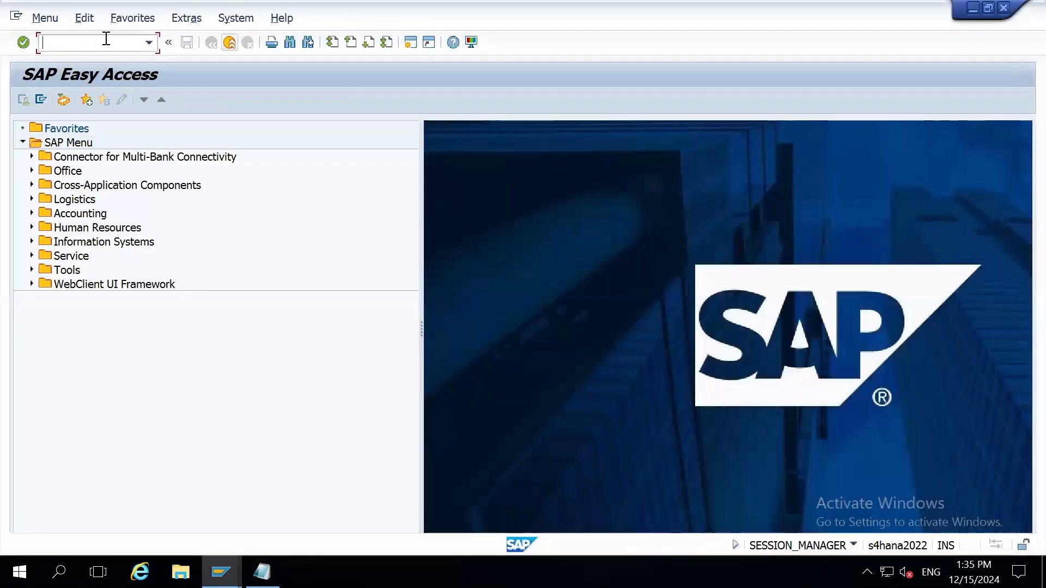
text(il03)
key(Return)
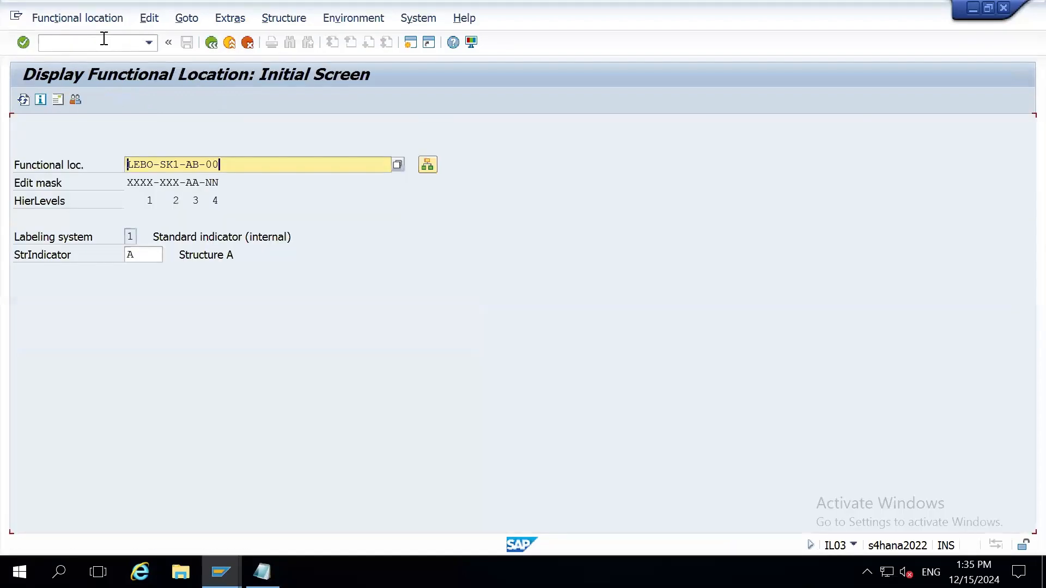
click(263, 182)
drag(231, 166, 79, 180)
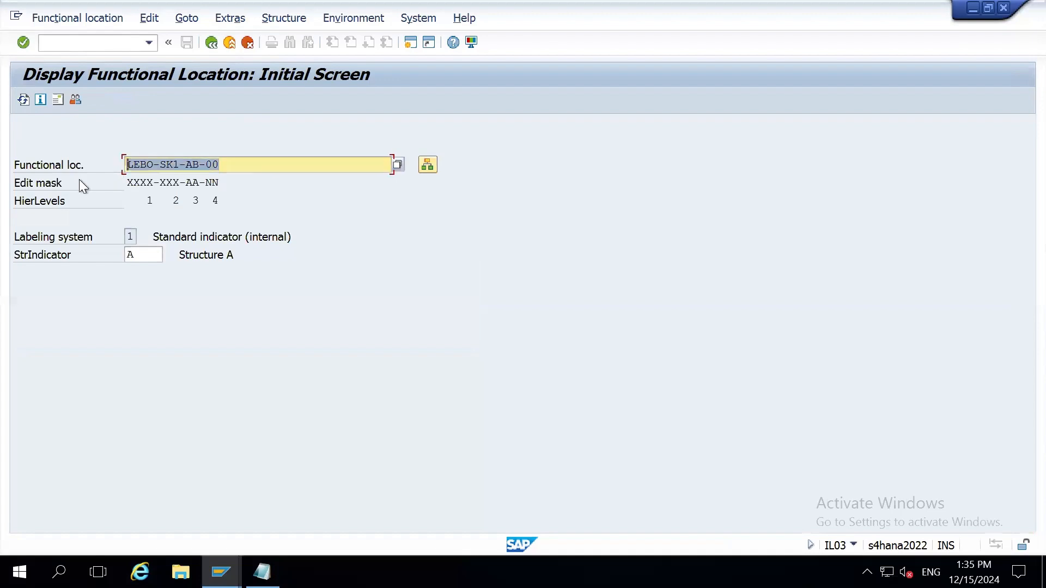
key(Return)
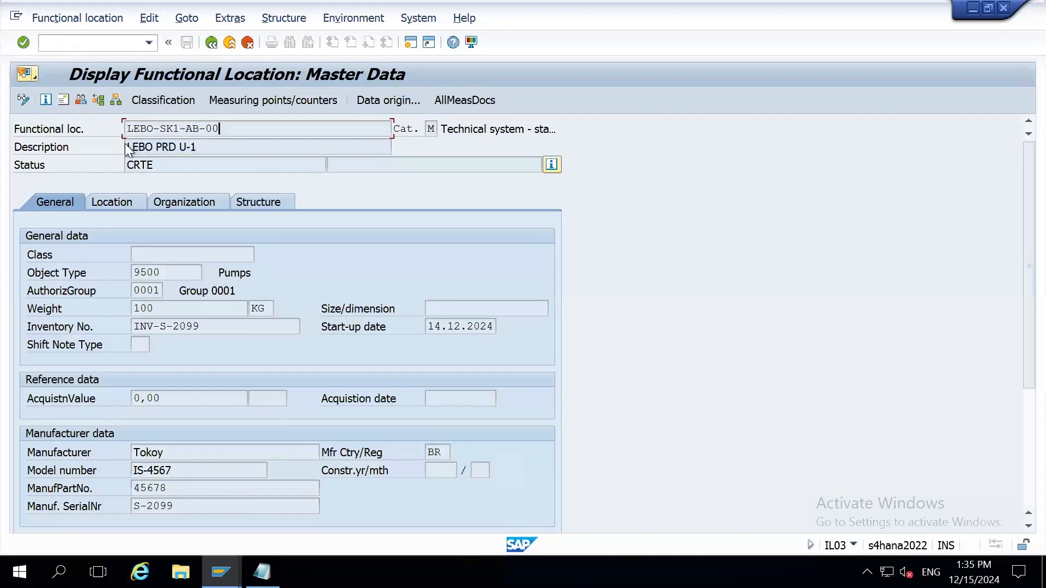
drag(219, 129, 193, 129)
click(204, 166)
click(113, 289)
drag(222, 132, 96, 141)
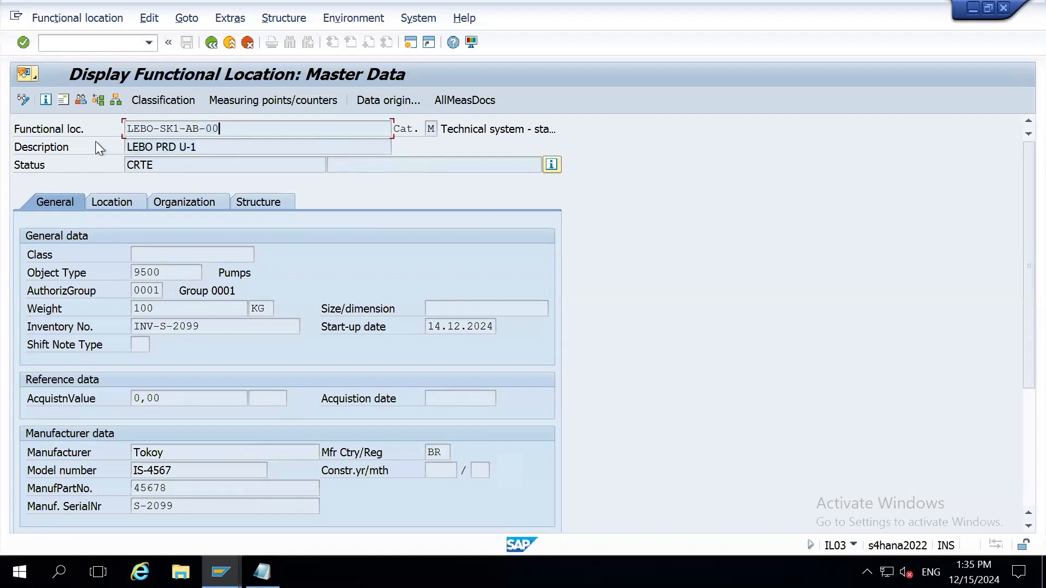
- Leave the functional location display and start transaction IA11 to create a task list for LEBO-SK1-AB-00
click(231, 45)
click(96, 41)
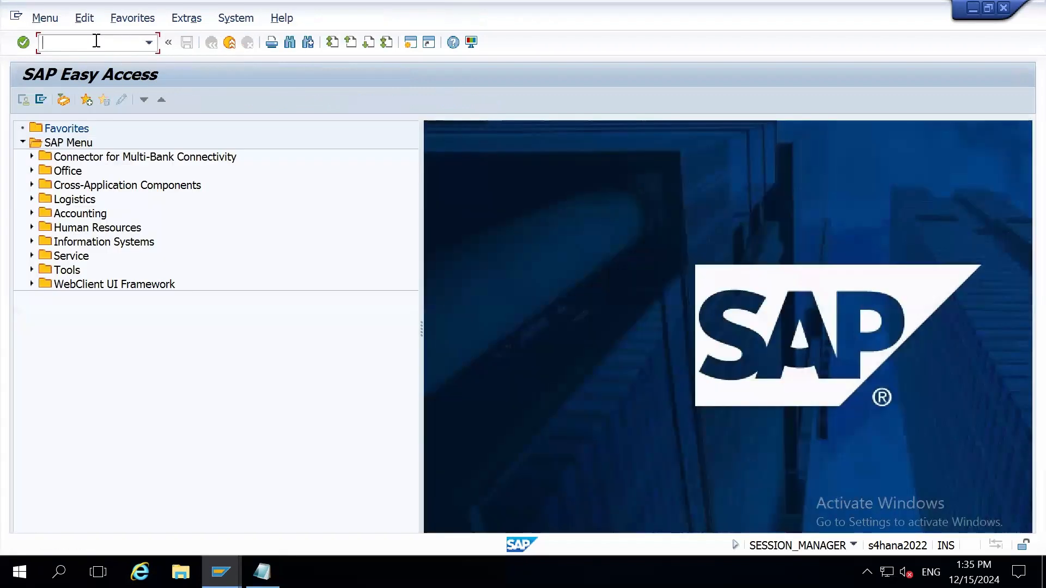
text(ia11)
key(Return)
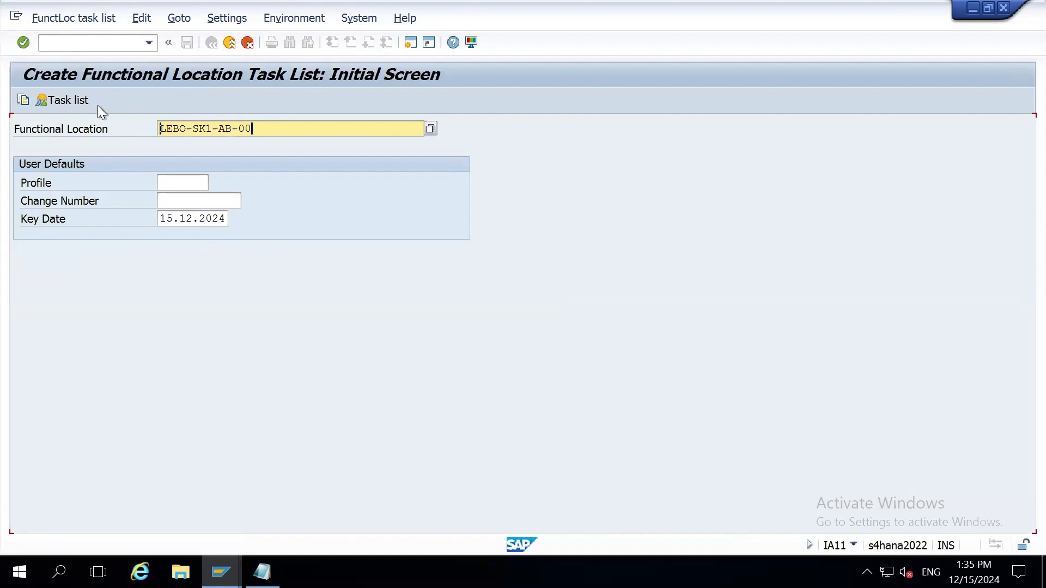
drag(251, 132, 91, 146)
- Switch to Notepad and review the session notes for the practice functional location and its reference location
key(alt+Tab)
click(7, 270)
click(5, 256)
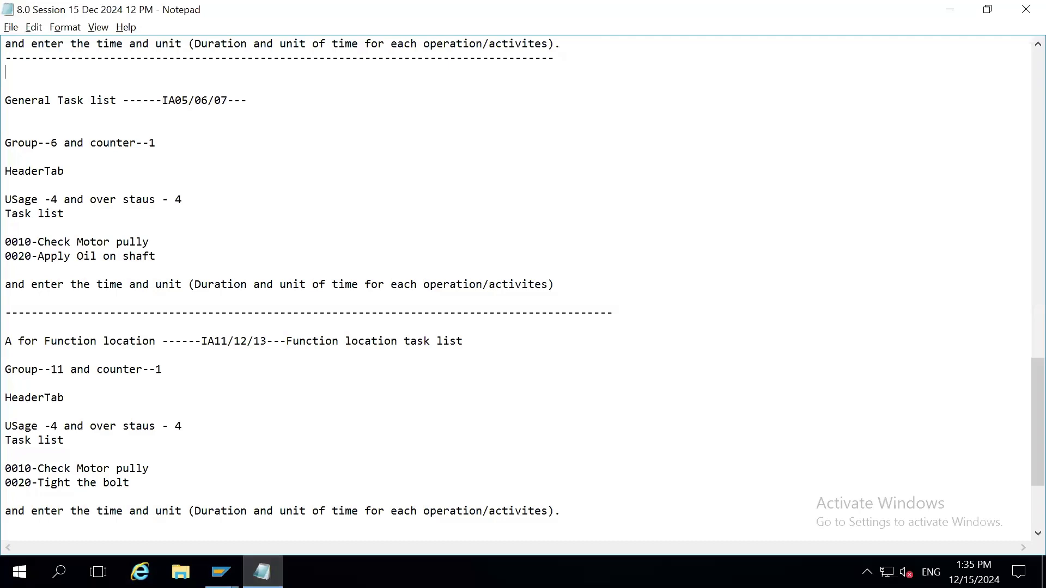
scroll(199, 273, up, 15)
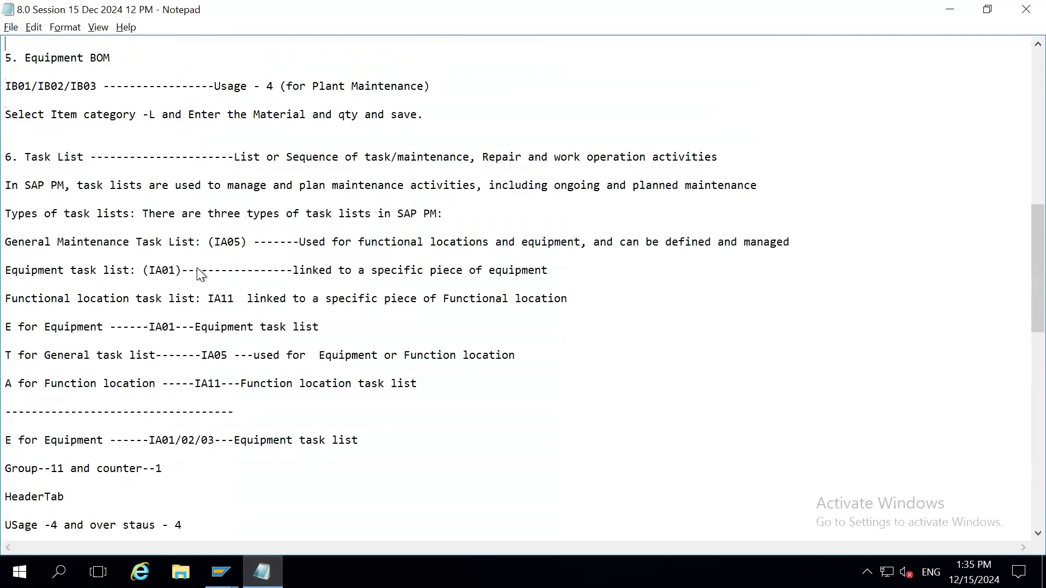
scroll(197, 267, up, 1)
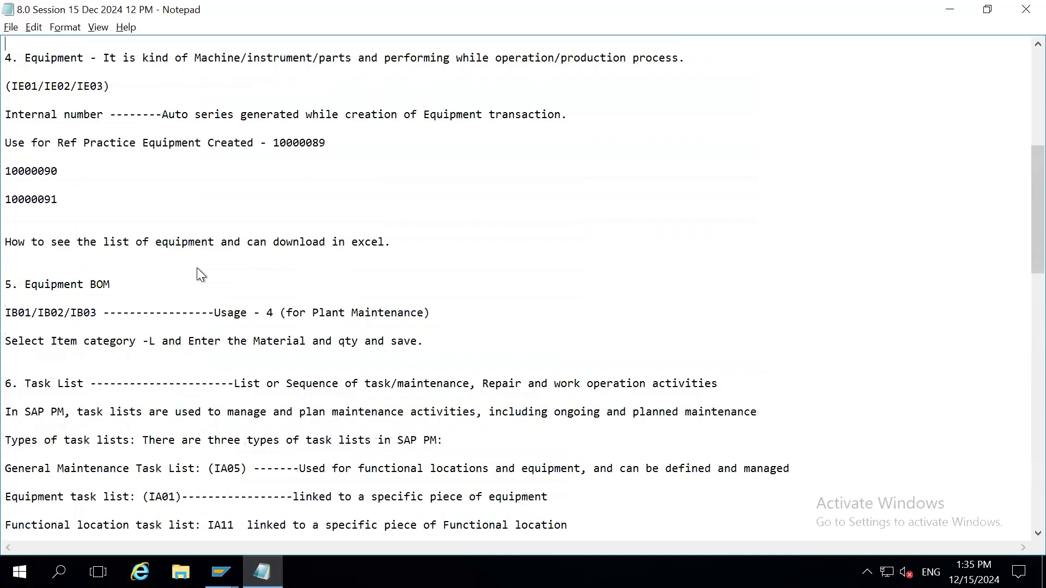
scroll(197, 268, up, 4)
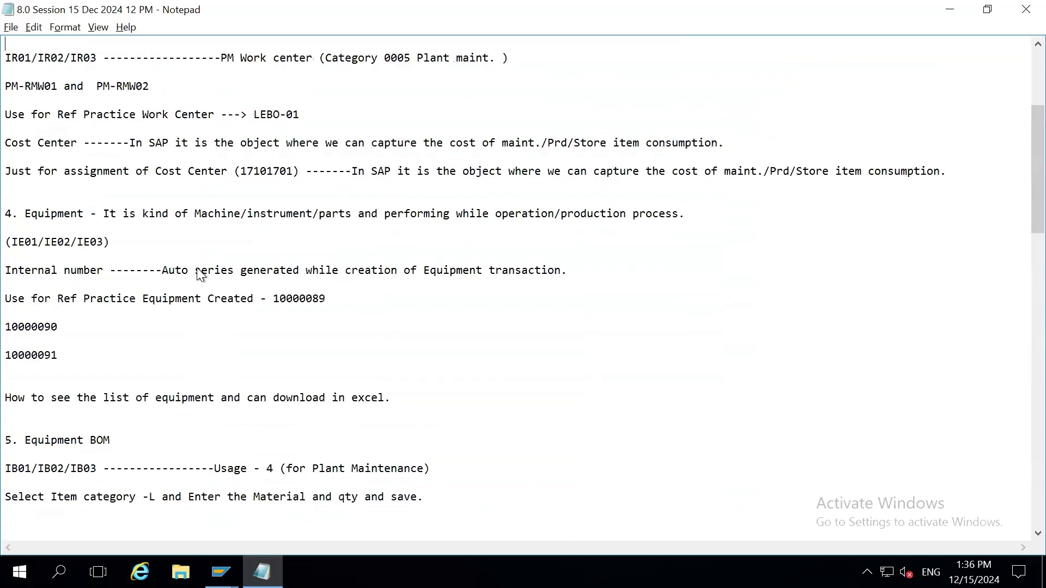
key(Down)
key(Down)
key(Down)
key(Up)
key(Up)
key(Up)
key(Up)
key(Up)
key(Up)
key(Up)
key(Up)
key(Up)
key(Up)
key(Up)
key(Up)
key(Up)
key(Up)
key(Up)
key(Up)
key(Up)
key(Up)
key(Up)
key(Up)
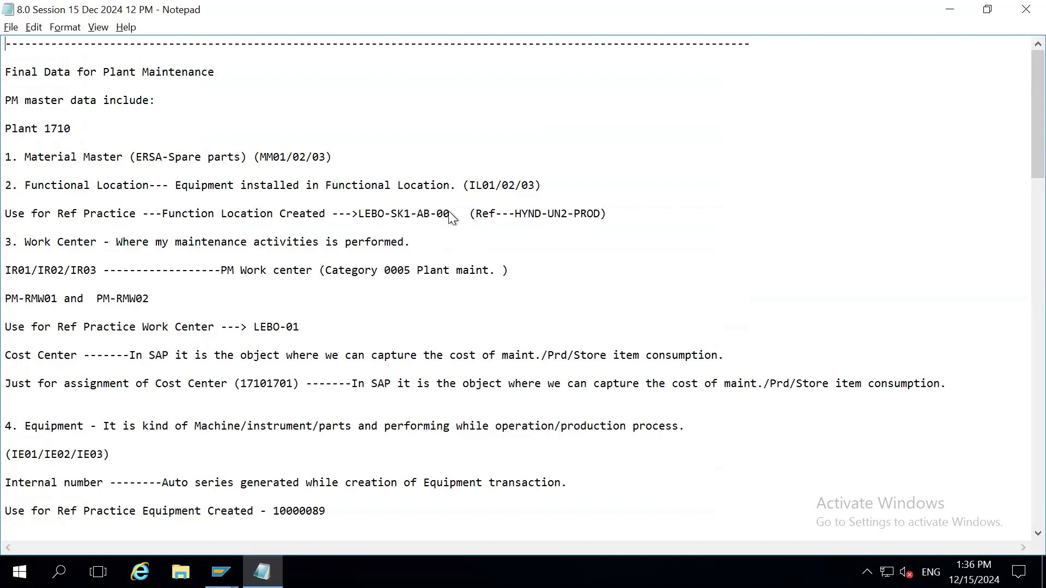
drag(451, 216, 309, 214)
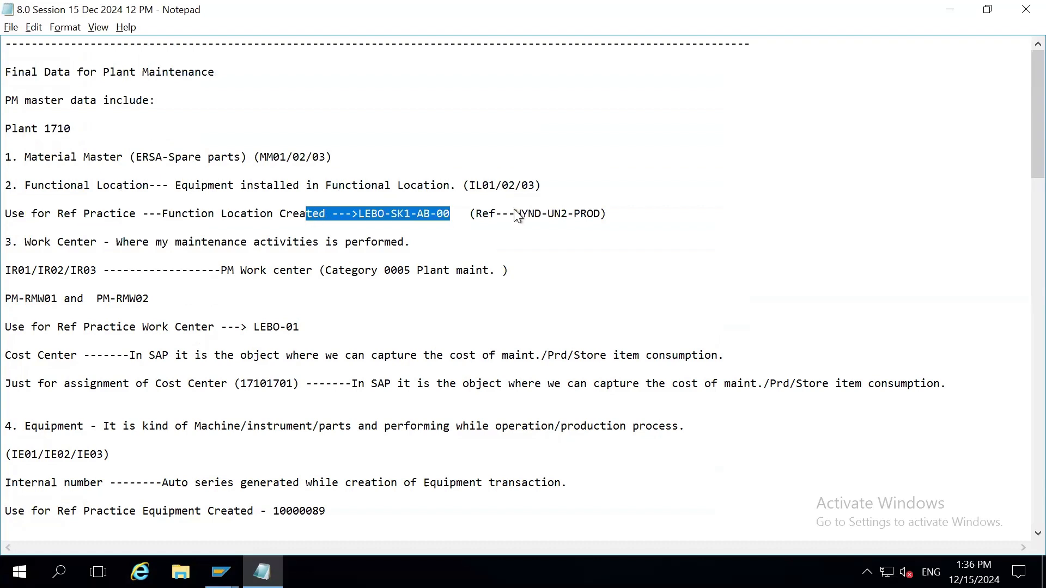
drag(516, 215, 589, 217)
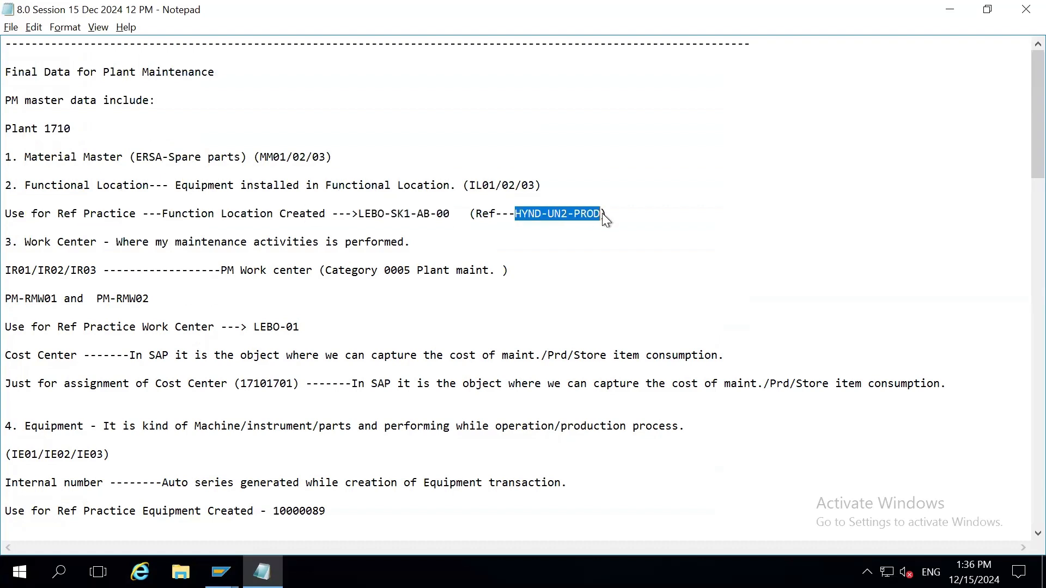
scroll(492, 238, down, 20)
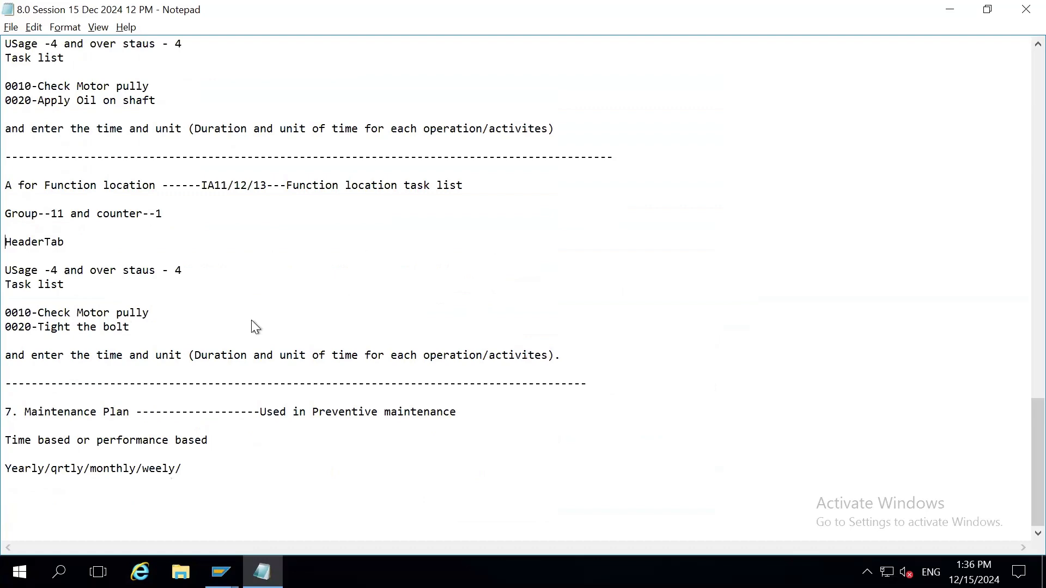
- Back in SAP, open the new task list's header and set Usage to 4 and Overall Status to 4
key(alt+Tab)
key(Return)
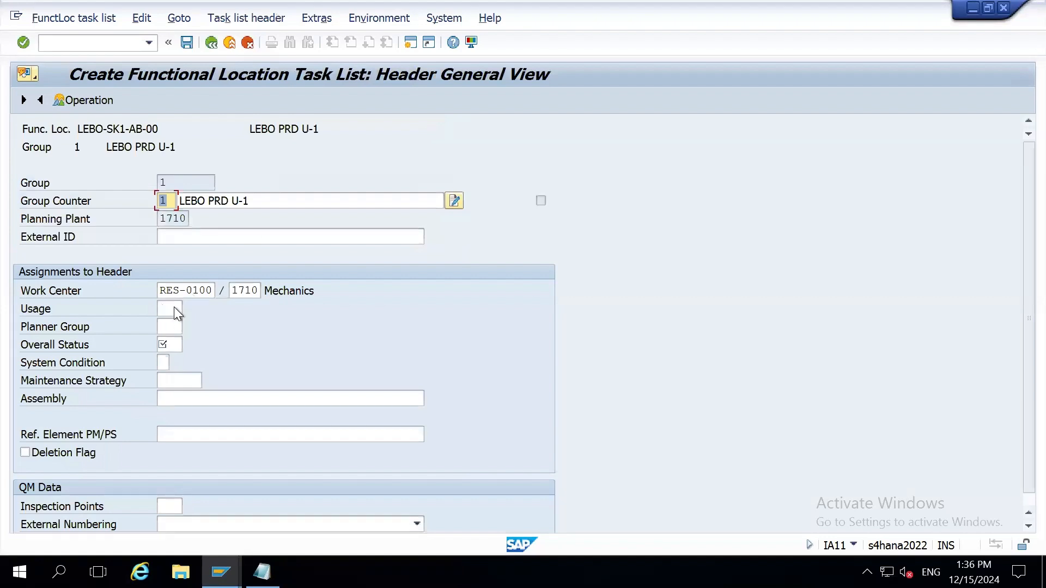
click(174, 310)
text(4)
key(Tab)
key(Tab)
text(4)
key(Return)
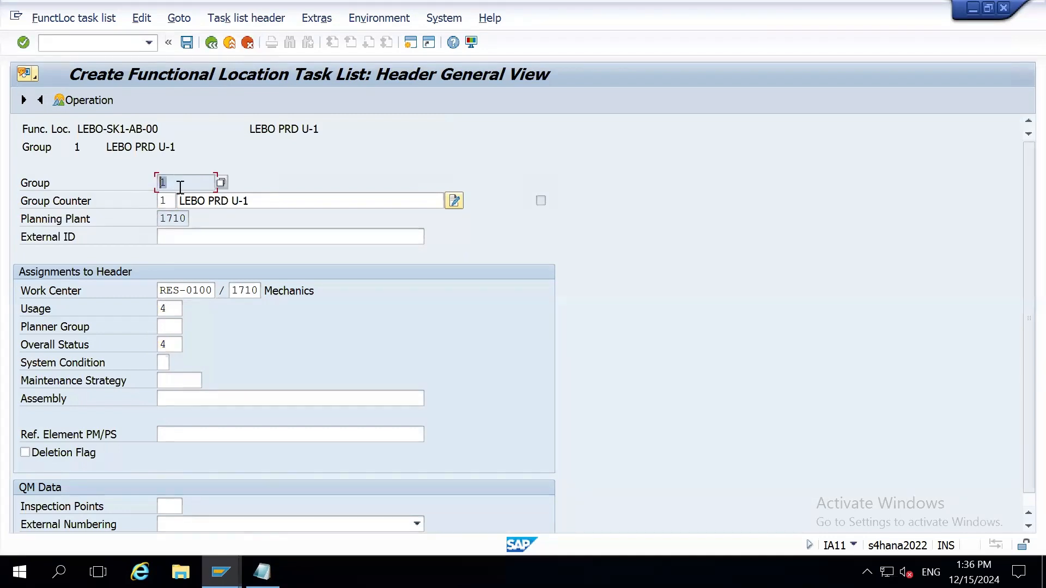
key(Return)
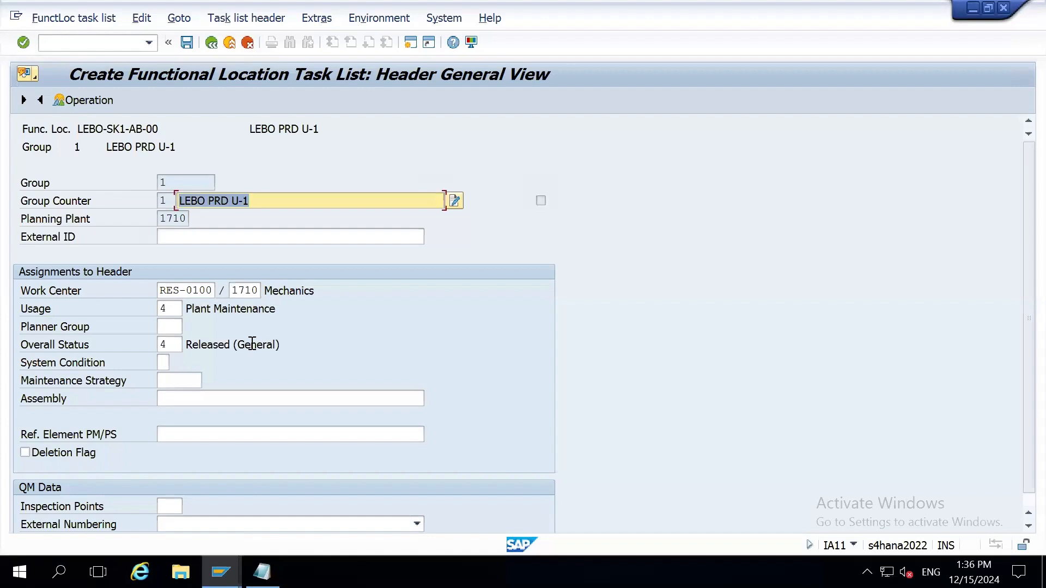
- Open the task list's operation overview and set the control key of operations 0010 and 0020 to PM01
click(77, 101)
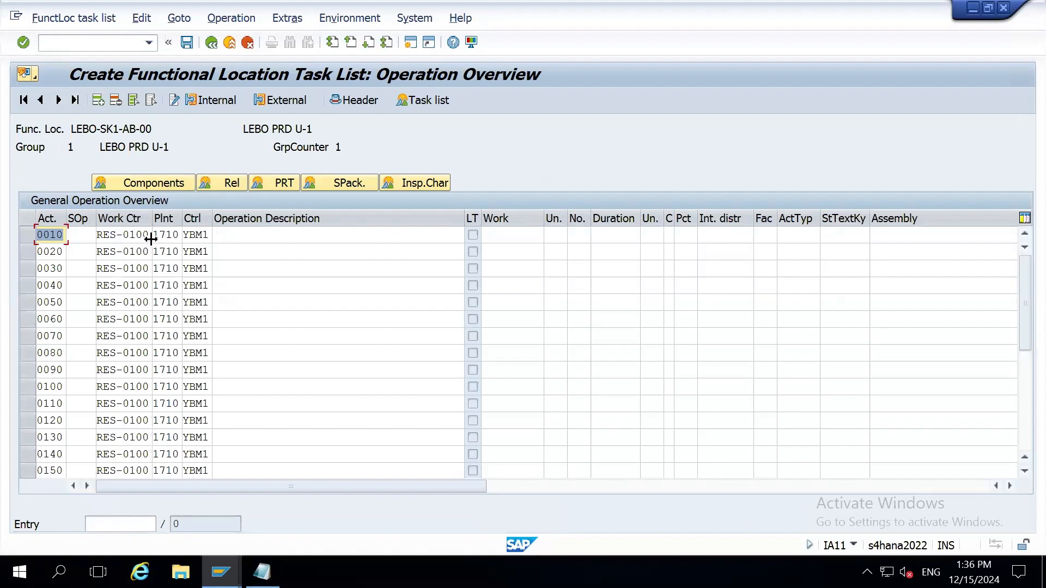
key(Tab)
key(Tab)
key(Tab)
key(Tab)
text(PM01)
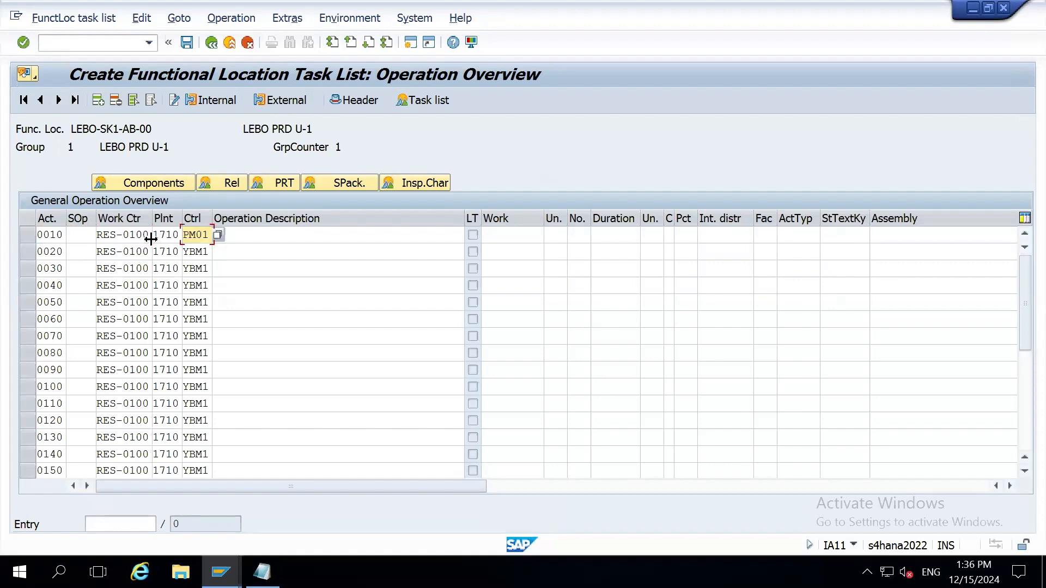
key(Down)
text(PM01)
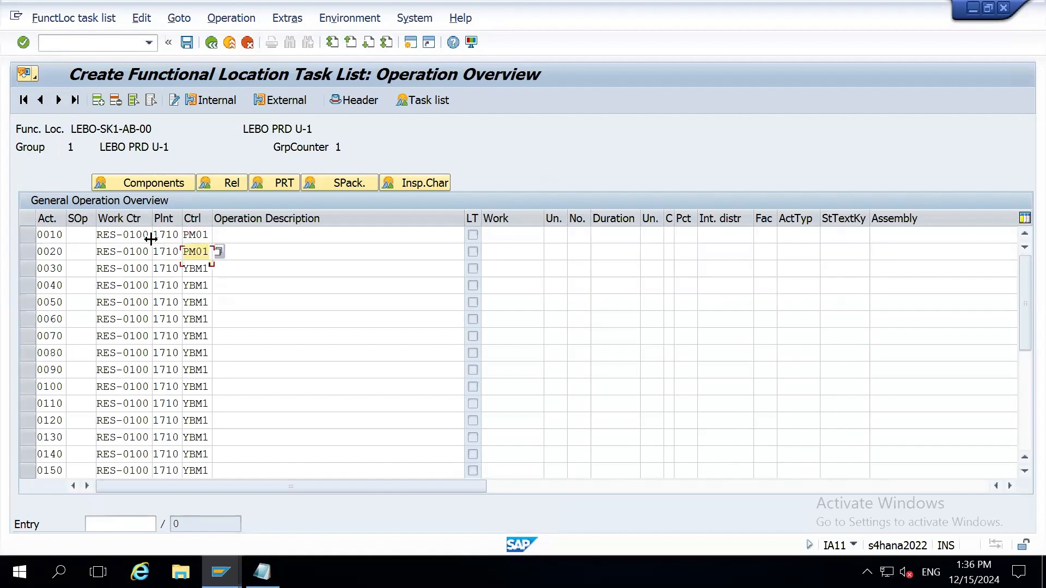
key(Down)
key(shift+Tab)
- In the Notepad Function location section, change operation 0010 to "Check All Pump and Motor pully" and append "and apply greasing" to operation 0020
key(alt+Tab)
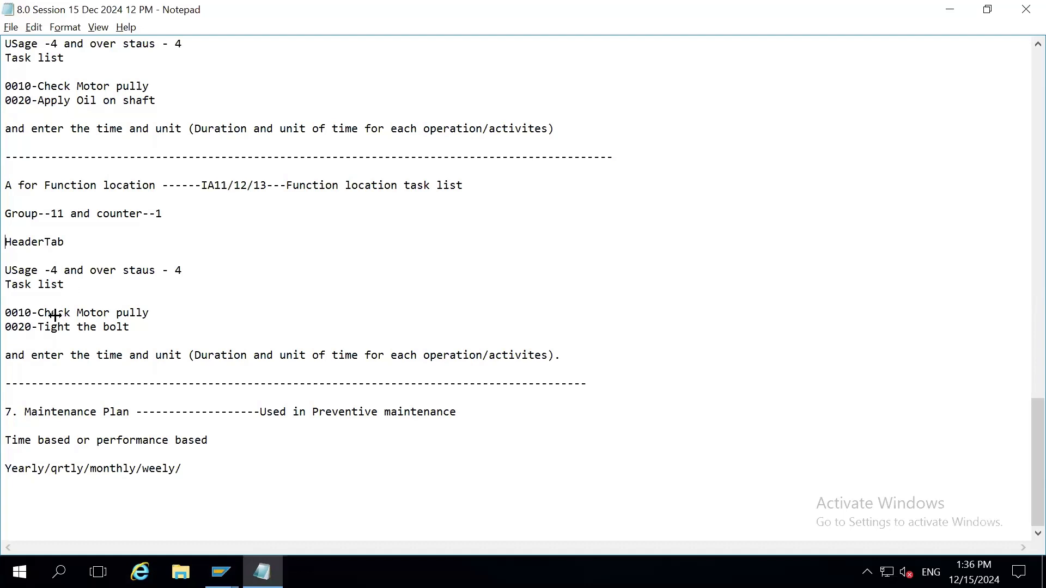
drag(55, 315, 148, 317)
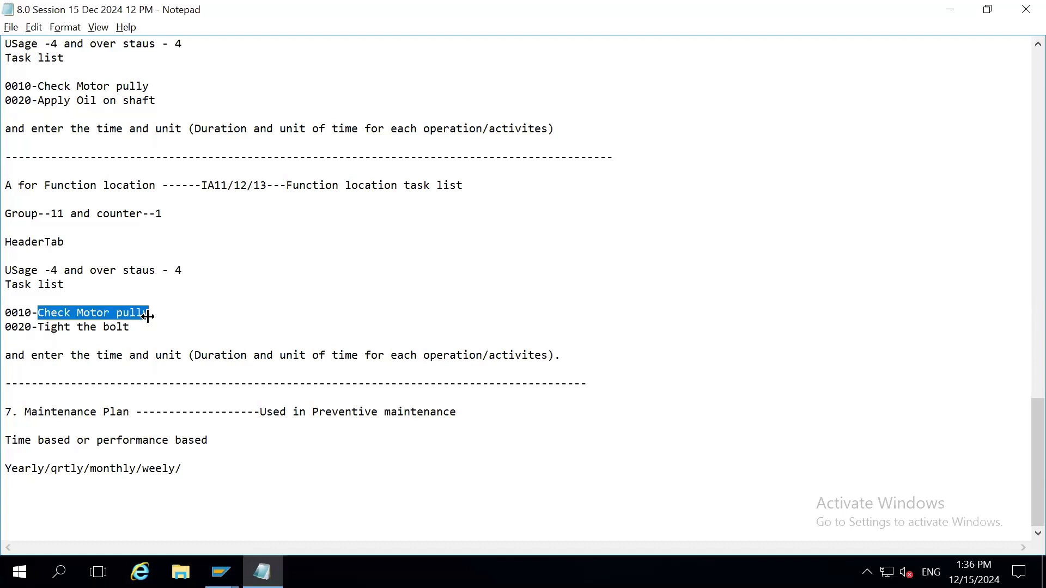
key(alt+Tab)
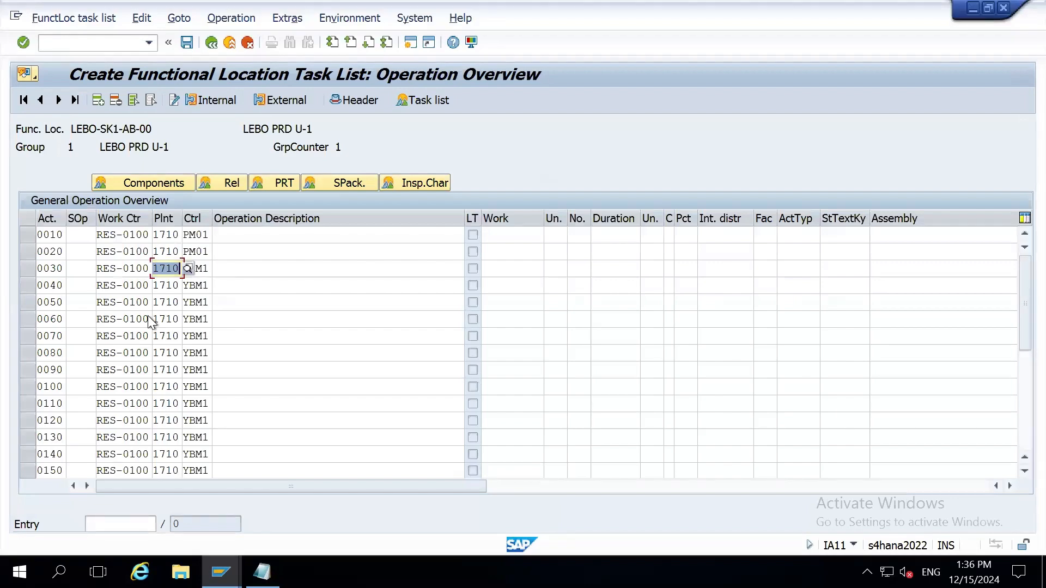
key(alt+Tab)
key(Left)
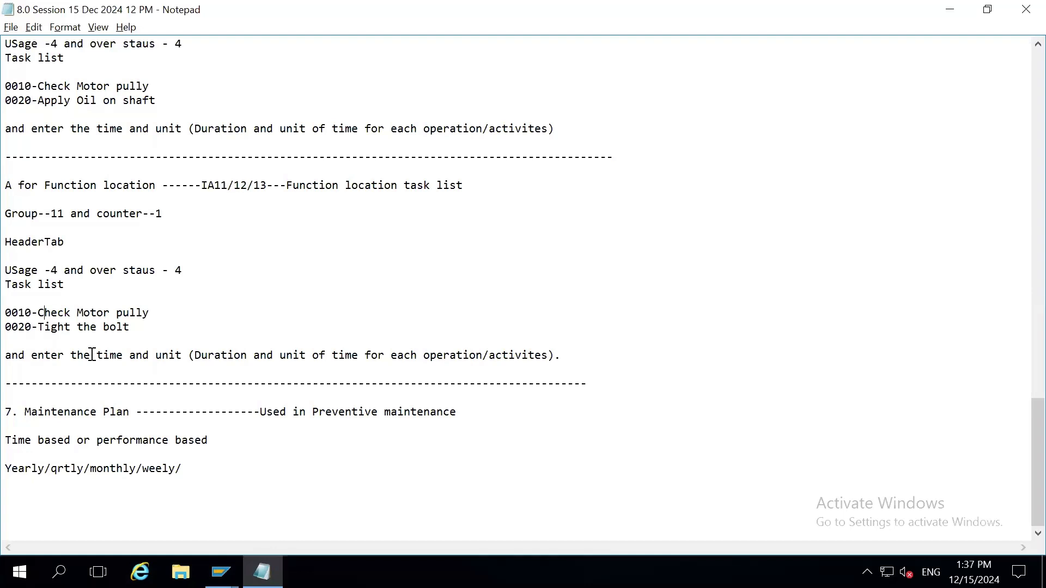
text(All )
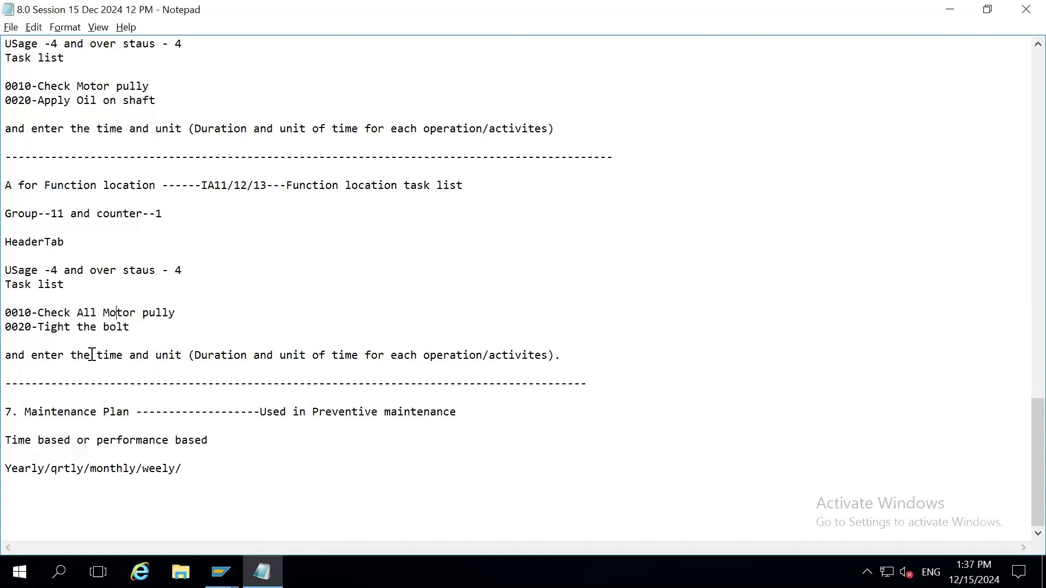
text(Pump )
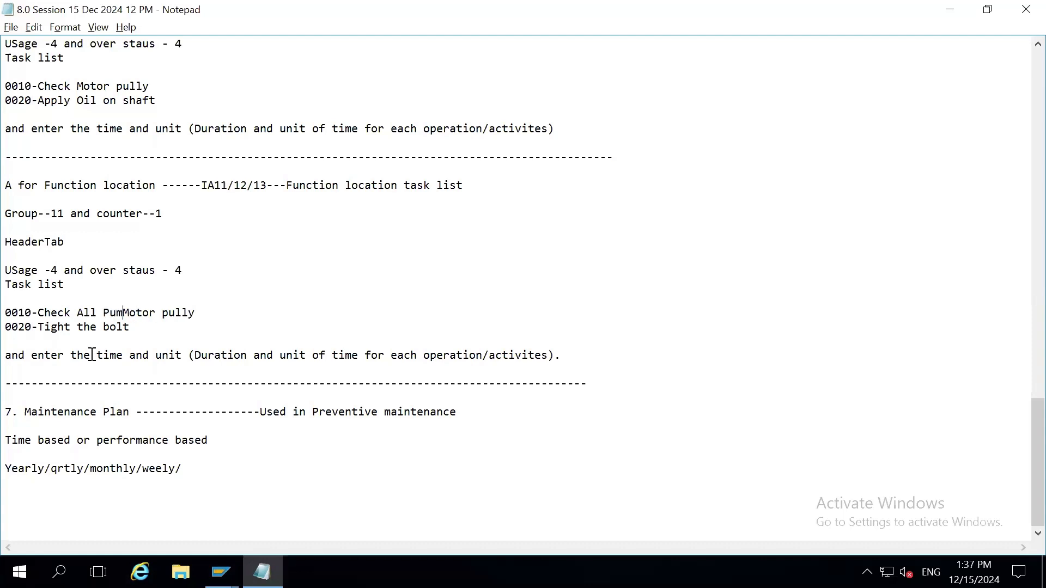
text(and)
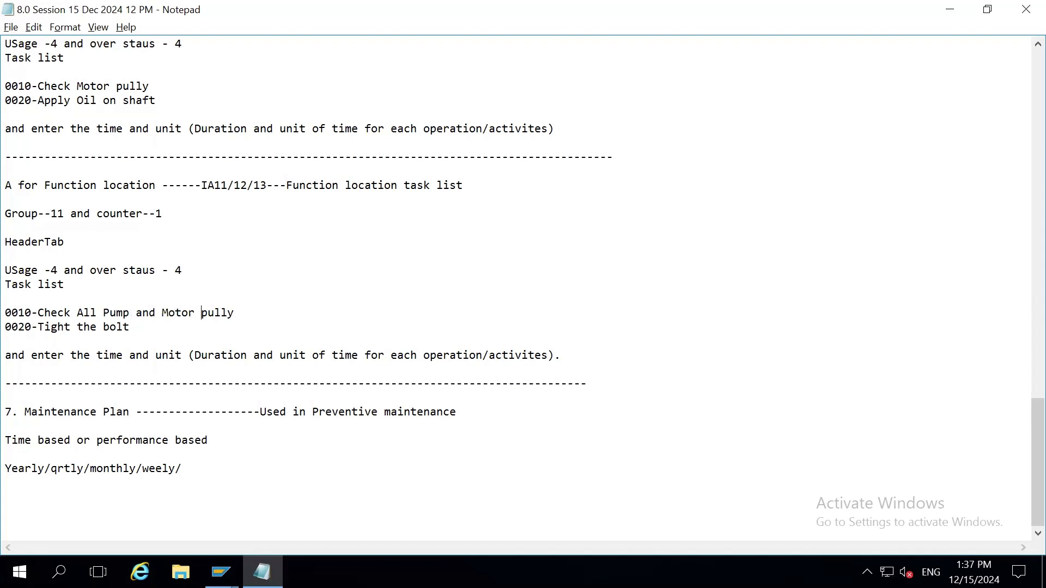
click(133, 327)
text(and apply greasing)
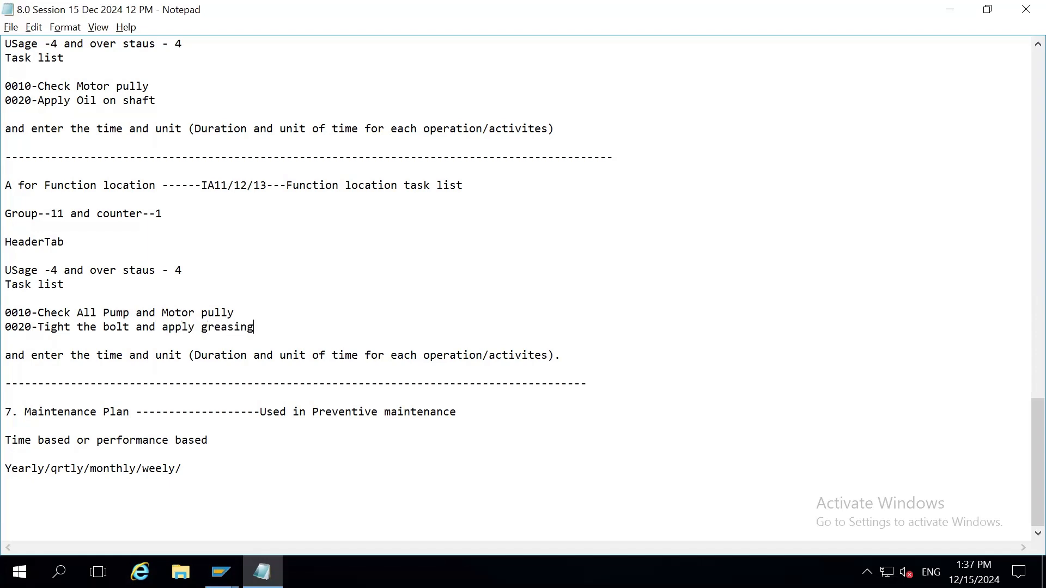
- Copy "Check All Pump and Motor pully" from the notes into the description of operation 0010 in SAP
drag(37, 312, 245, 312)
key(ctrl+c)
key(alt+Tab)
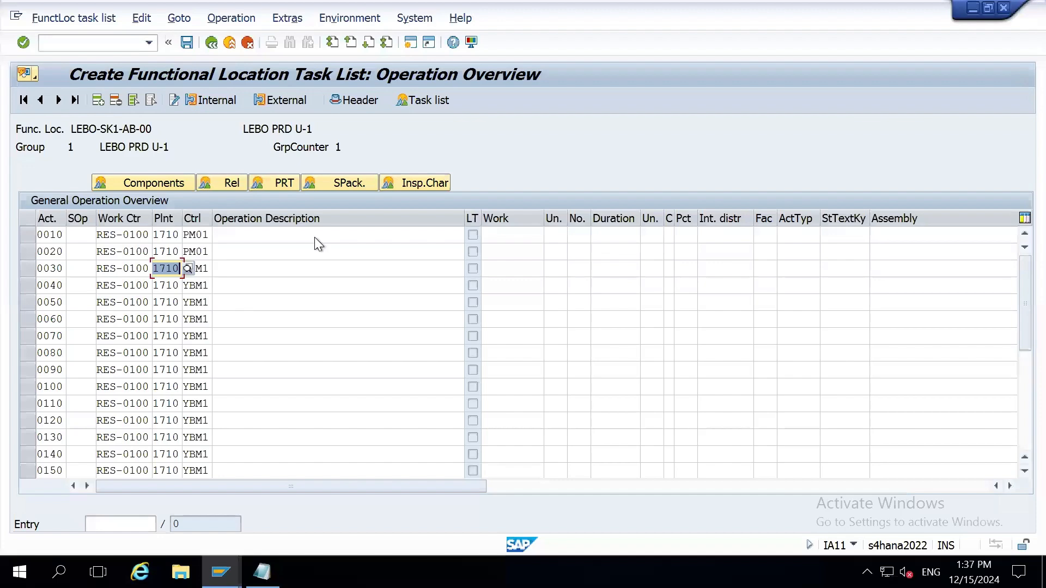
click(315, 237)
key(ctrl+v)
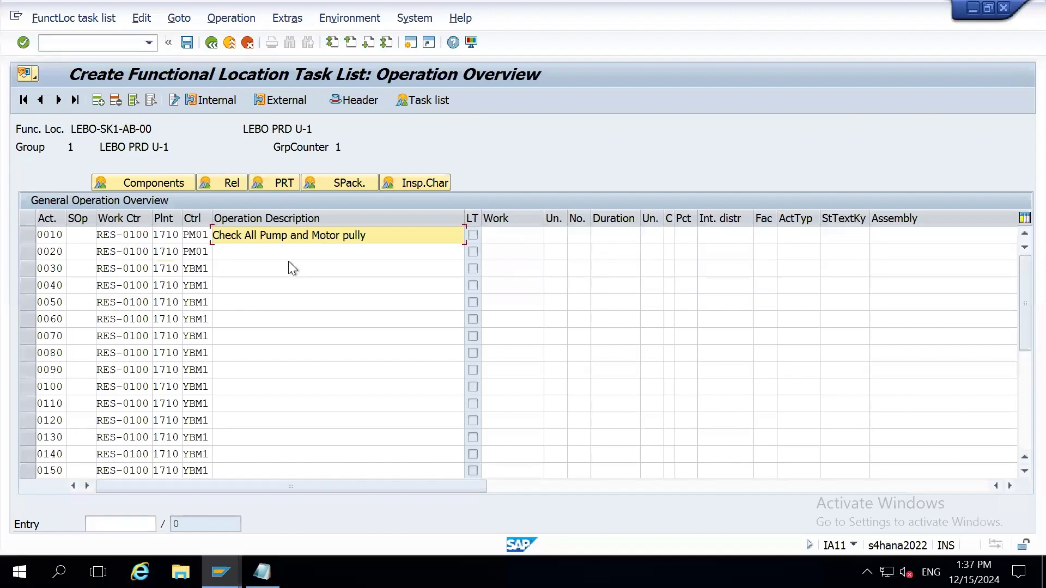
- Copy "Tight the bolt and apply greasing" from the notes into the description of operation 0020 in SAP
key(alt+Tab)
drag(38, 328, 257, 328)
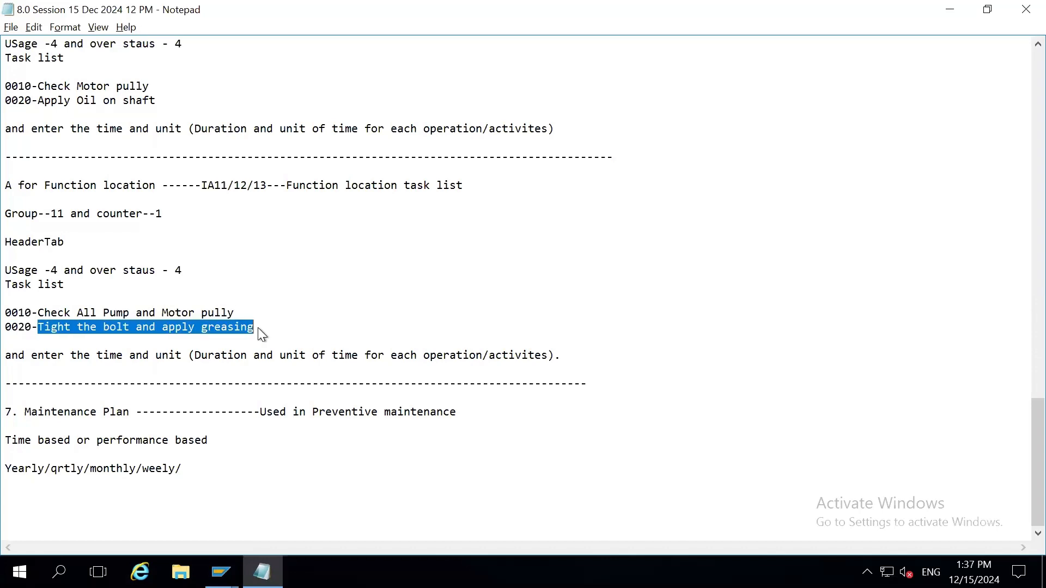
key(ctrl+c)
key(alt+Tab)
click(253, 250)
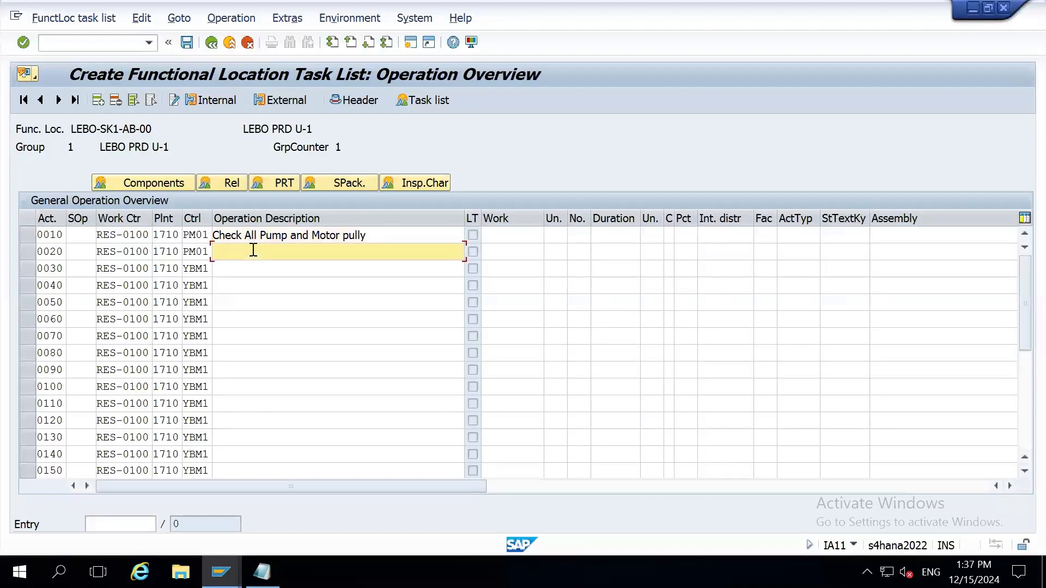
key(ctrl+v)
click(376, 252)
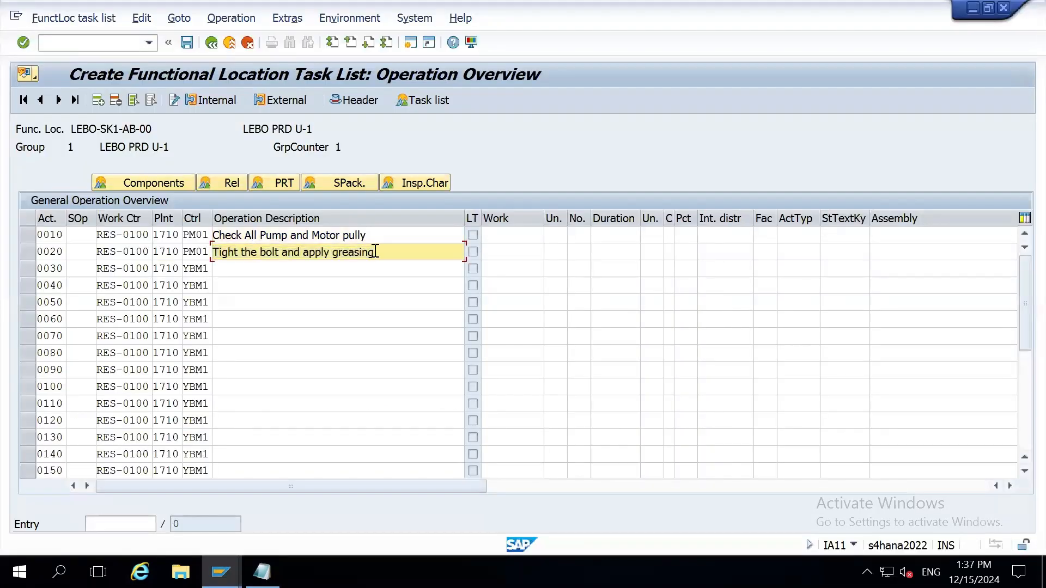
text(aaaaaa)
key(BackSpace)
key(BackSpace)
key(BackSpace)
key(BackSpace)
key(BackSpace)
- Set the duration of operation 0010 to 4 and of operation 0020 to 3
click(611, 237)
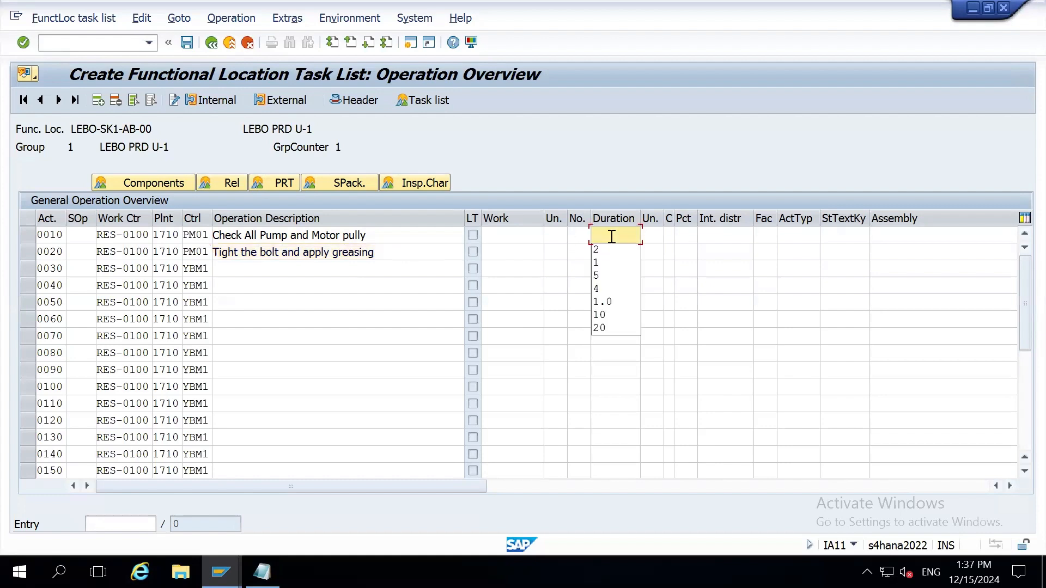
text(2)
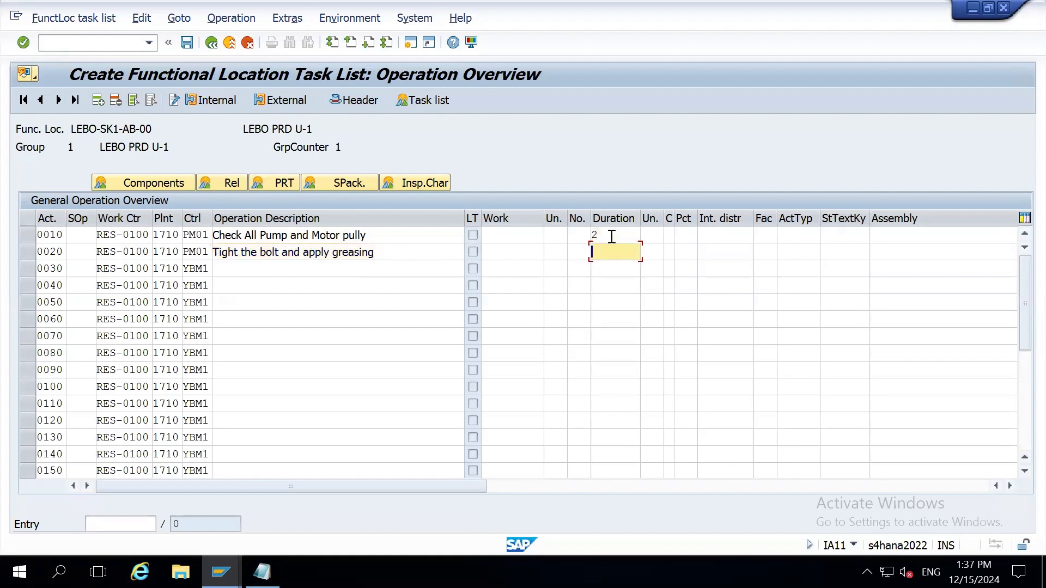
click(611, 237)
key(BackSpace)
key(Down)
text(3)
key(Up)
key(Tab)
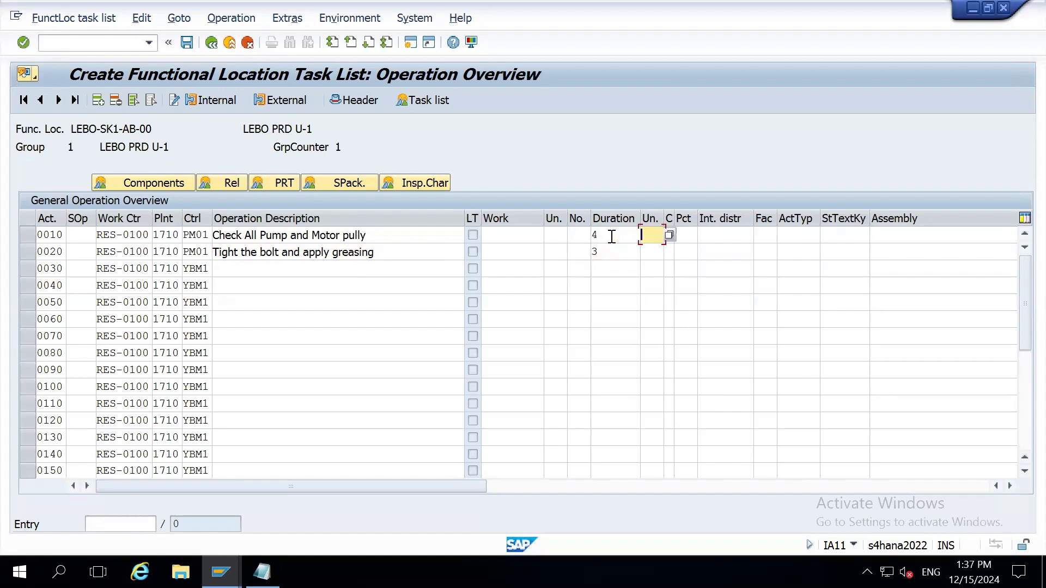
- Set the duration unit of operations 0010 and 0020 to HR and confirm the entries
key(space)
key(Down)
key(Return)
key(Down)
key(space)
key(Down)
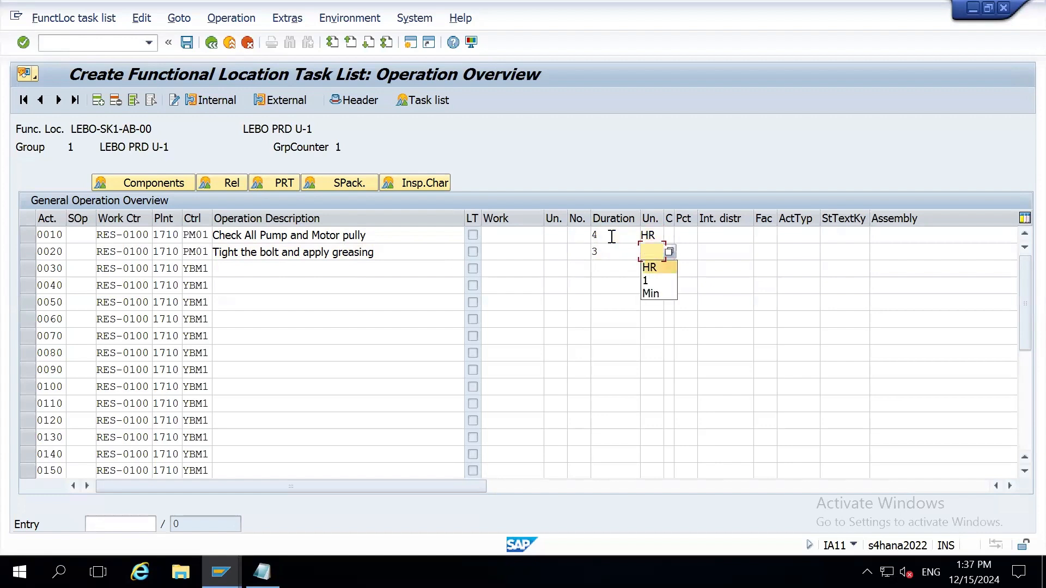
key(Return)
key(Return)
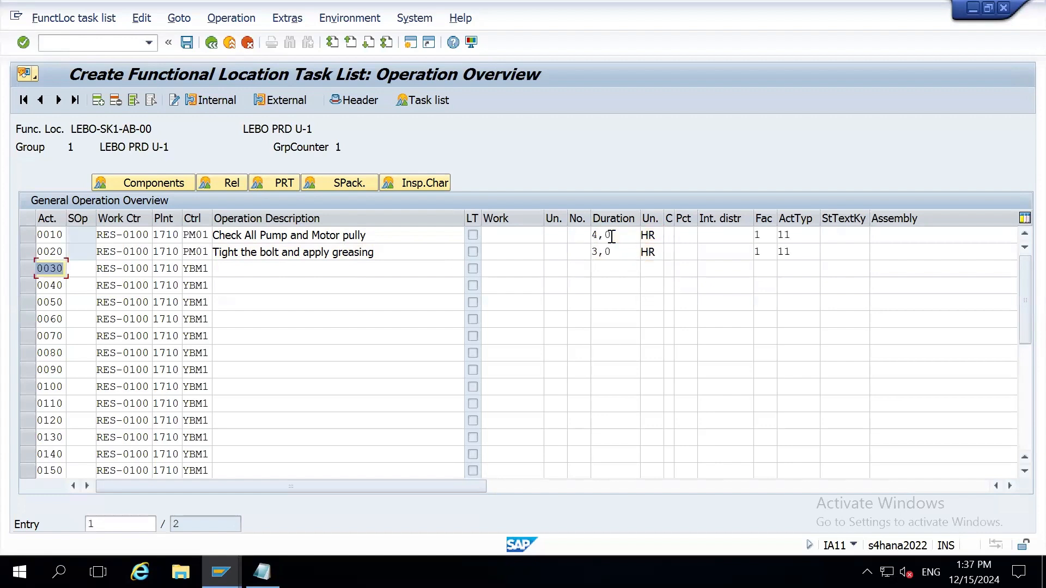
- Change the duration of operation 0010 to 30 with the unit MIN
double_click(611, 237)
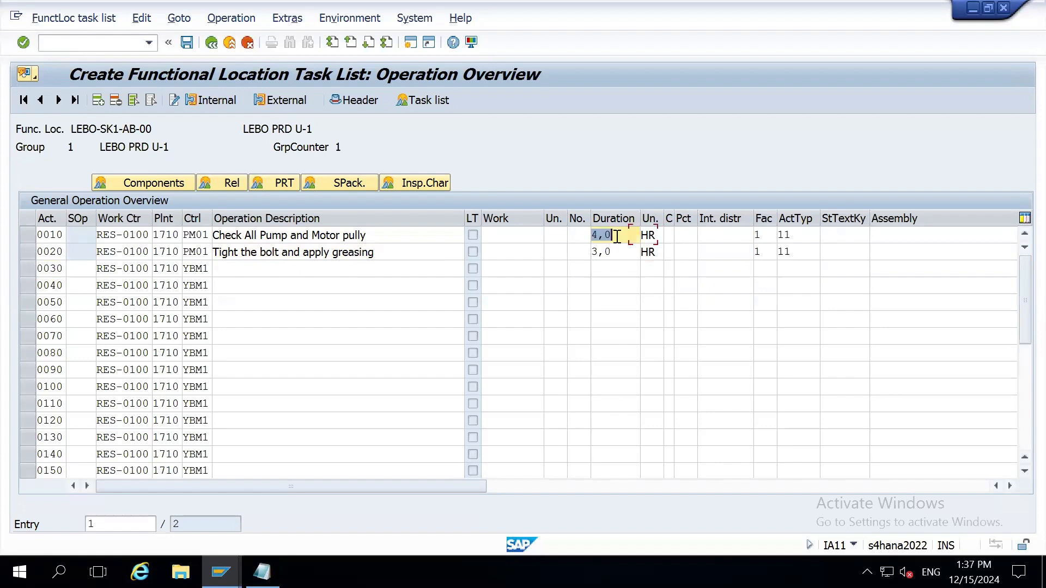
text(30)
key(Tab)
text(MIN)
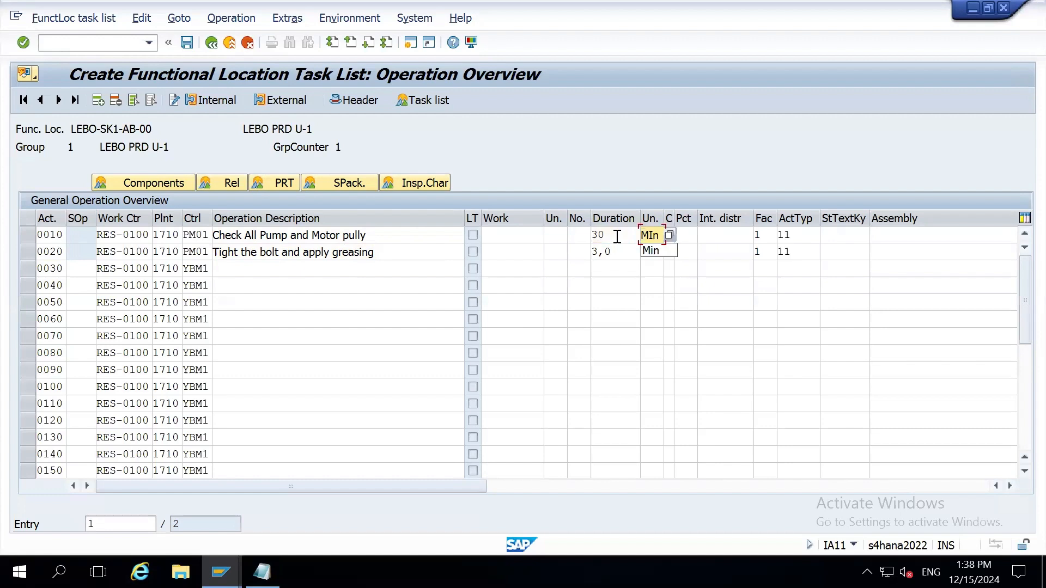
key(Return)
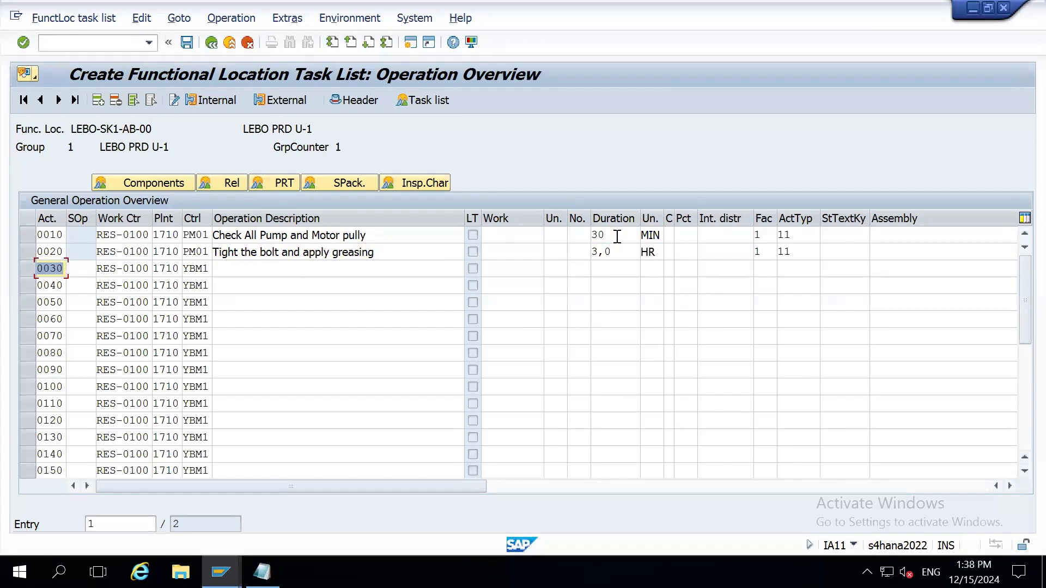
- Restore the duration of operation 0010 to 4 with the unit HR
click(617, 237)
key(Tab)
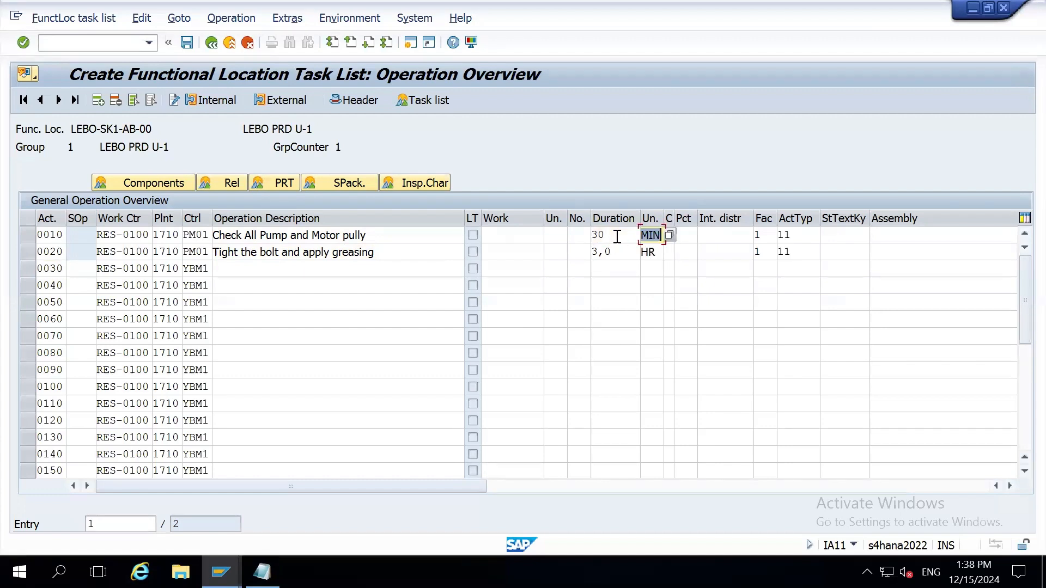
text(HR)
key(shift+Tab)
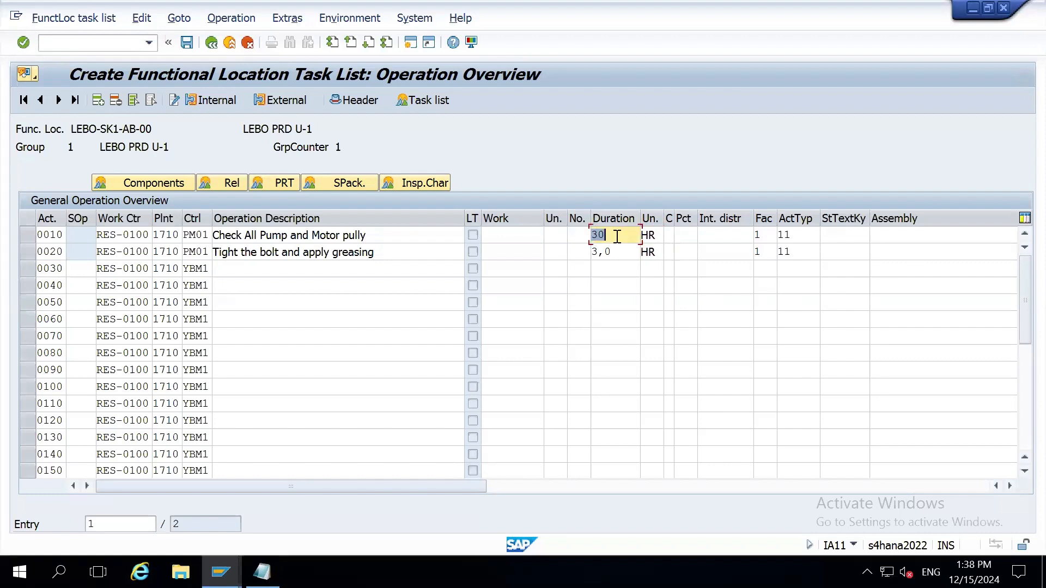
text(3)
key(Return)
text(4)
key(Return)
- Look up the available time units for the duration of operation 0010 and leave the list without choosing another one
click(650, 236)
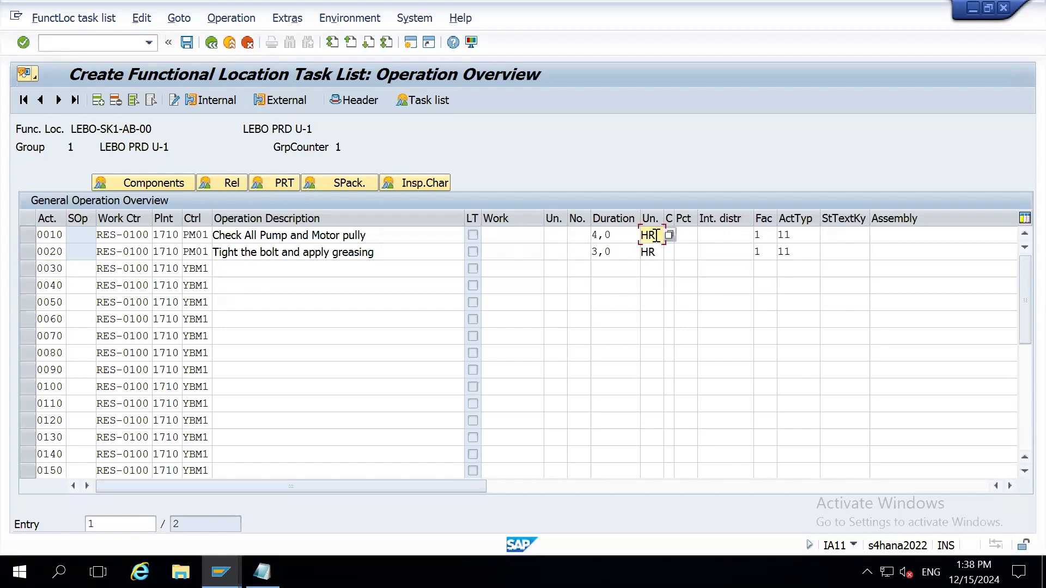
key(F4)
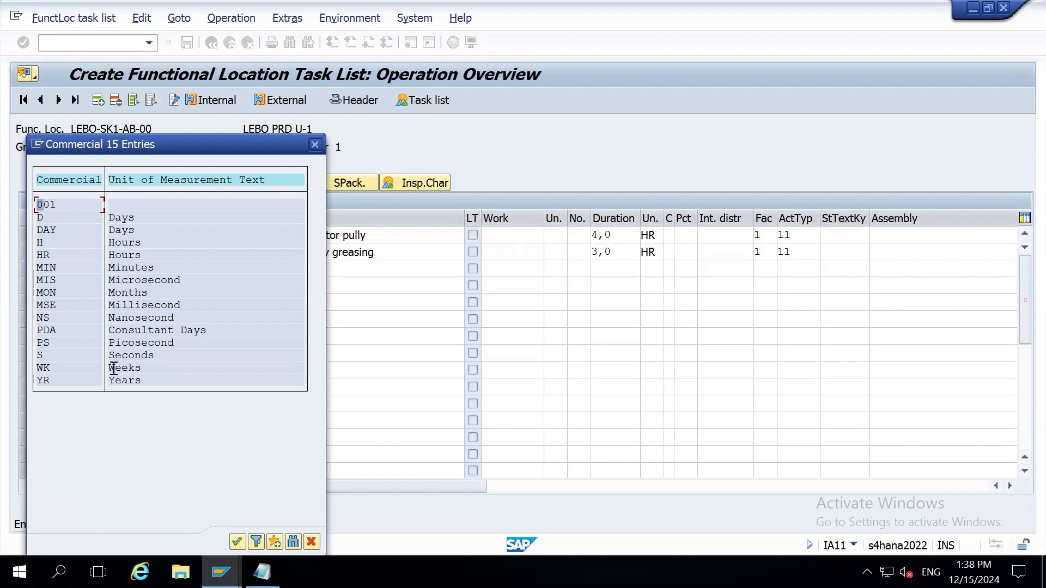
click(315, 144)
key(Return)
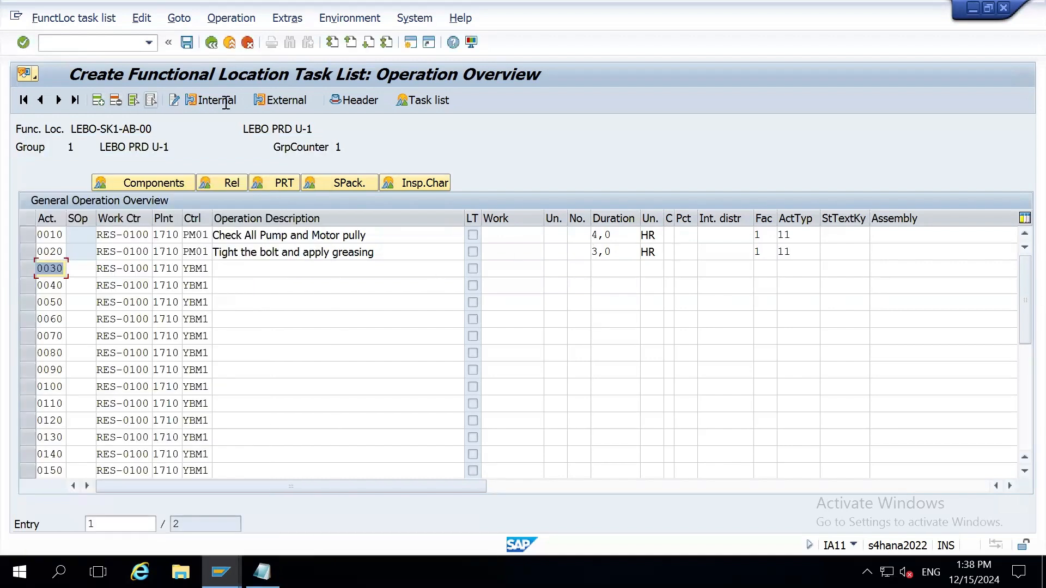
- Review the header, operation and task list overviews, and save the functional location task list
click(344, 99)
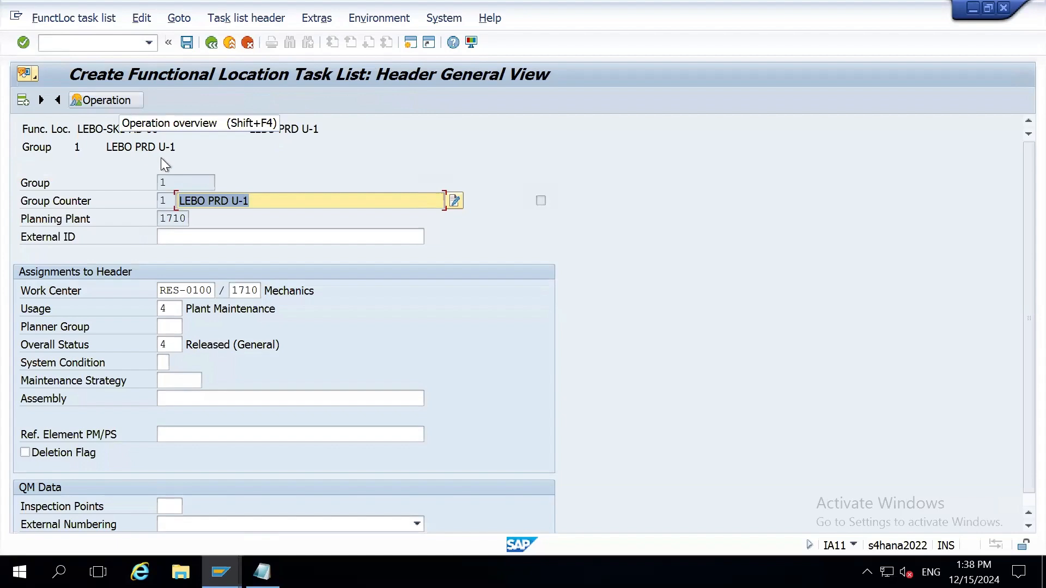
click(116, 106)
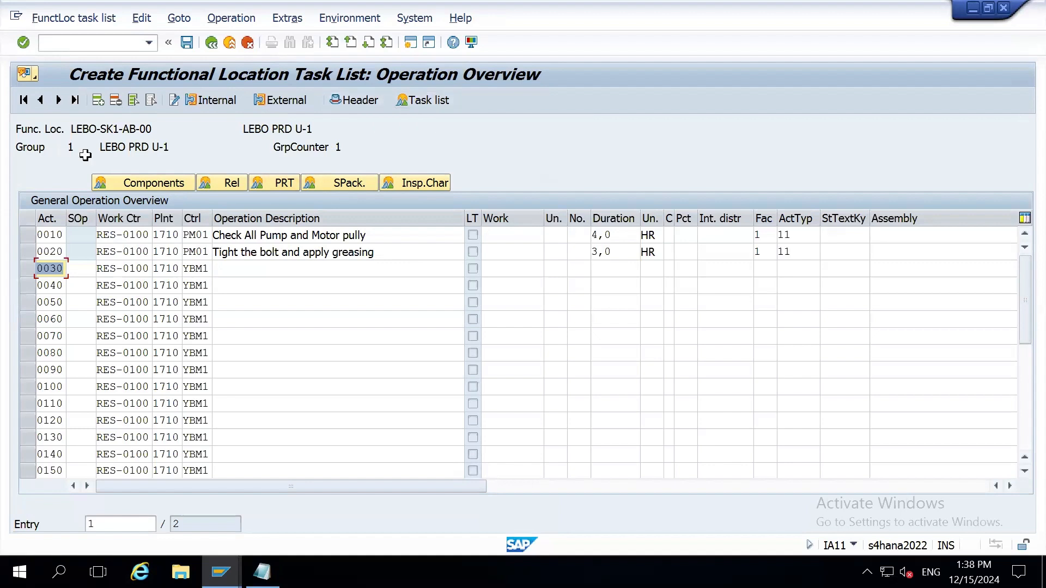
click(429, 101)
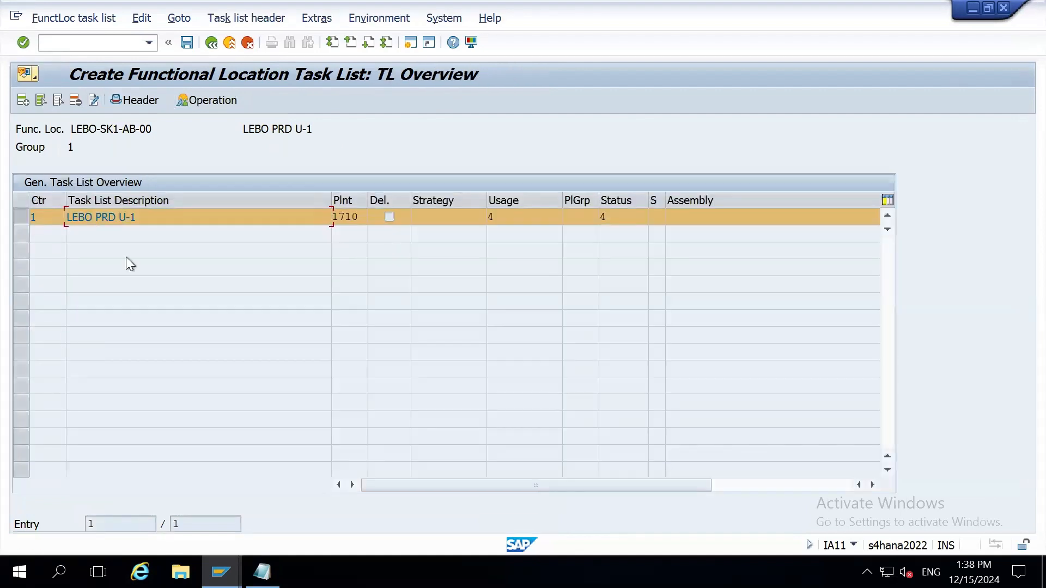
click(135, 103)
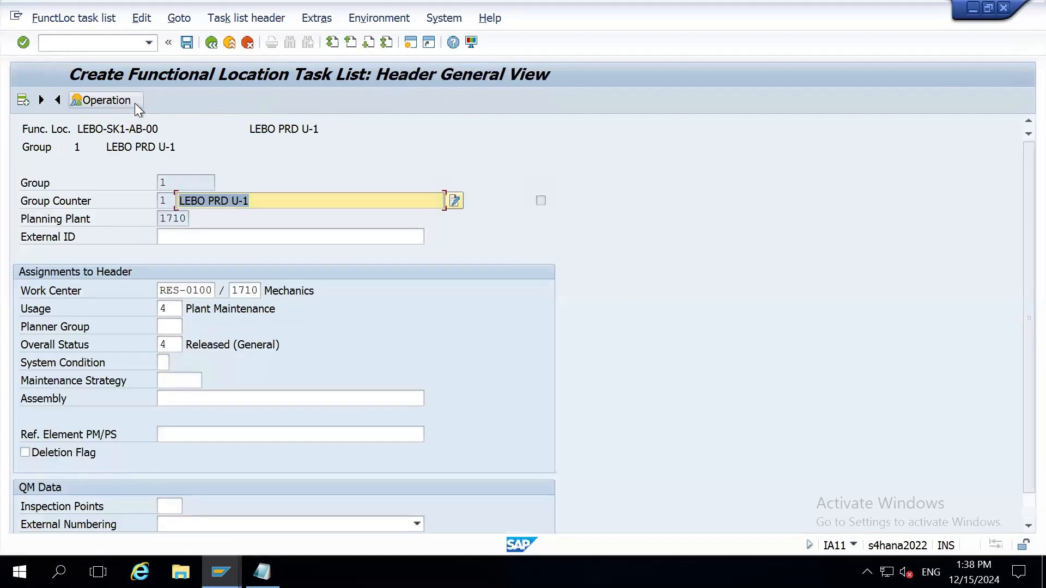
click(191, 45)
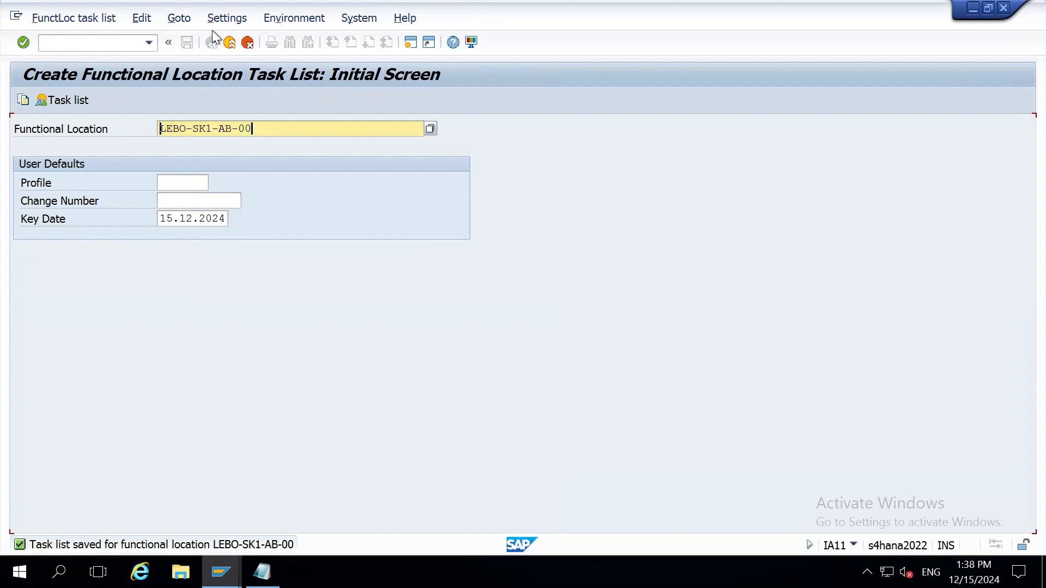
click(232, 43)
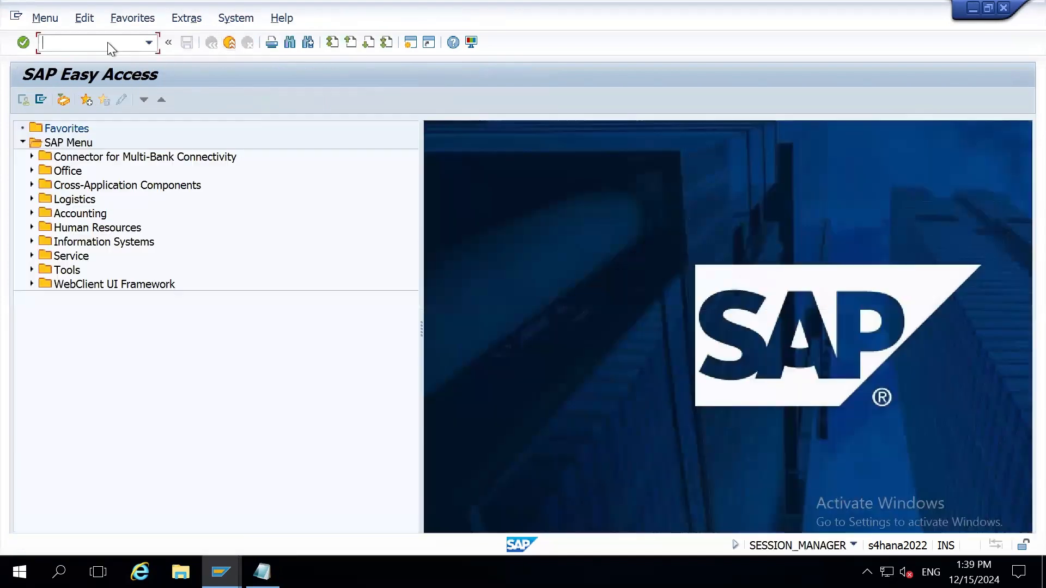
- Open the LEBO-SK1-AB-00 task list in transaction IA12 and check its operations and header
text(IA12)
key(Return)
key(Return)
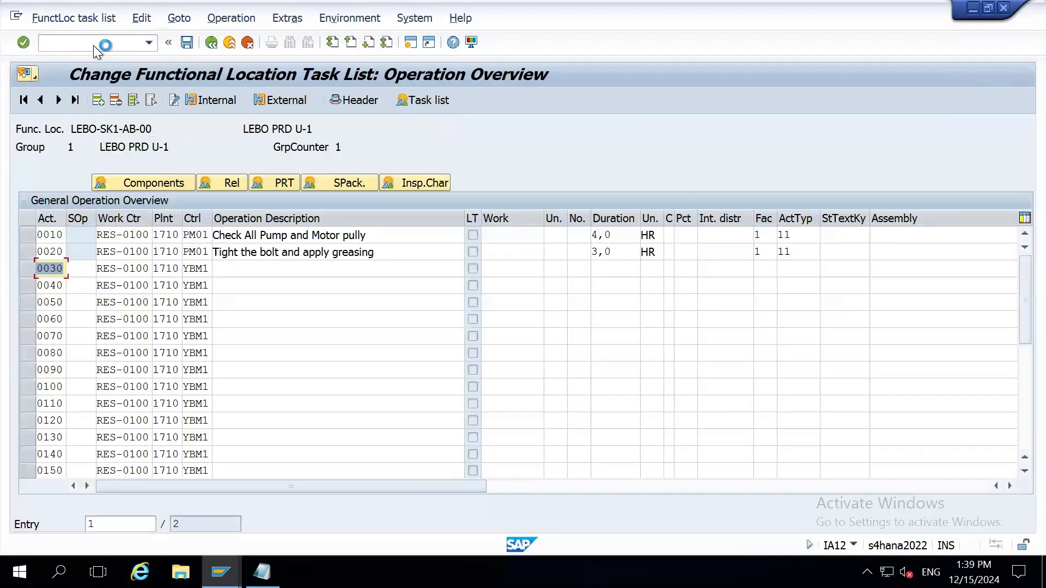
click(26, 251)
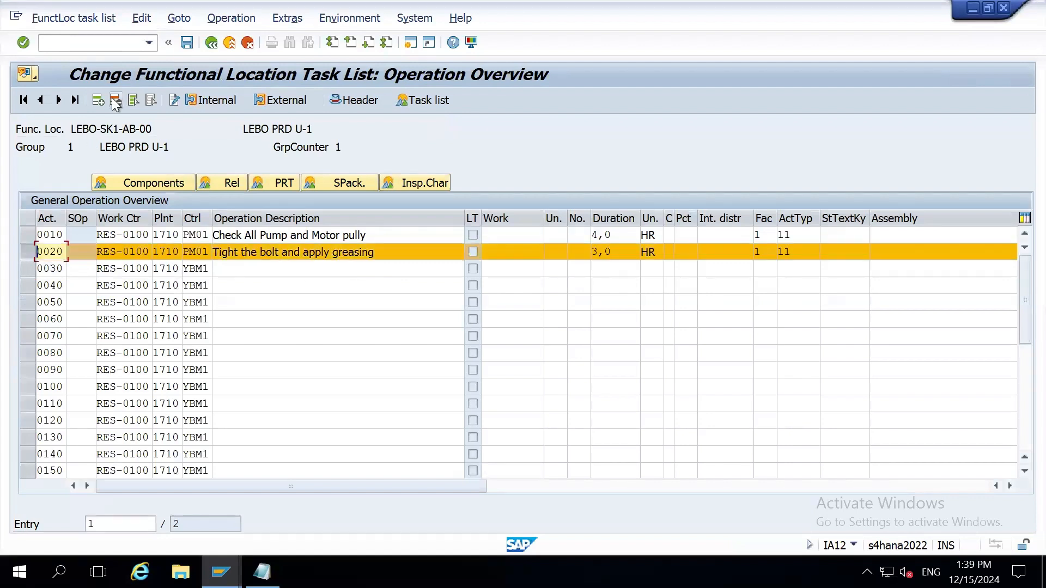
click(23, 255)
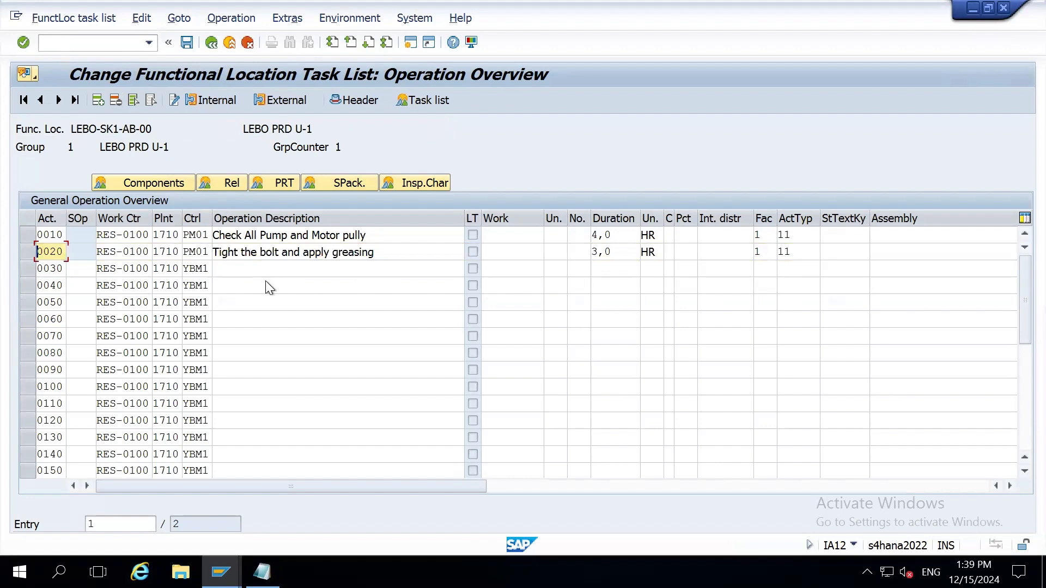
click(359, 100)
click(209, 43)
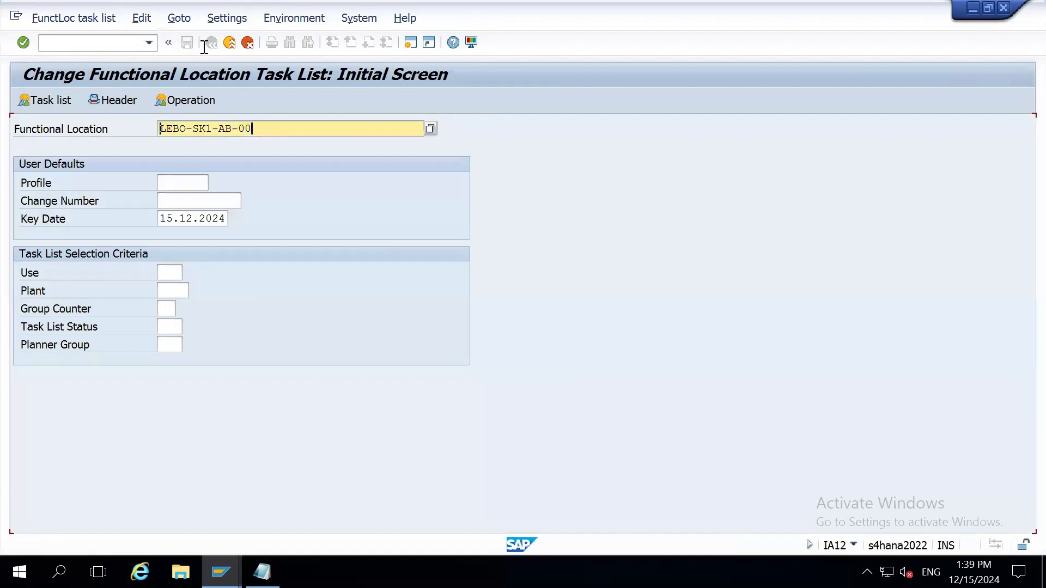
click(236, 46)
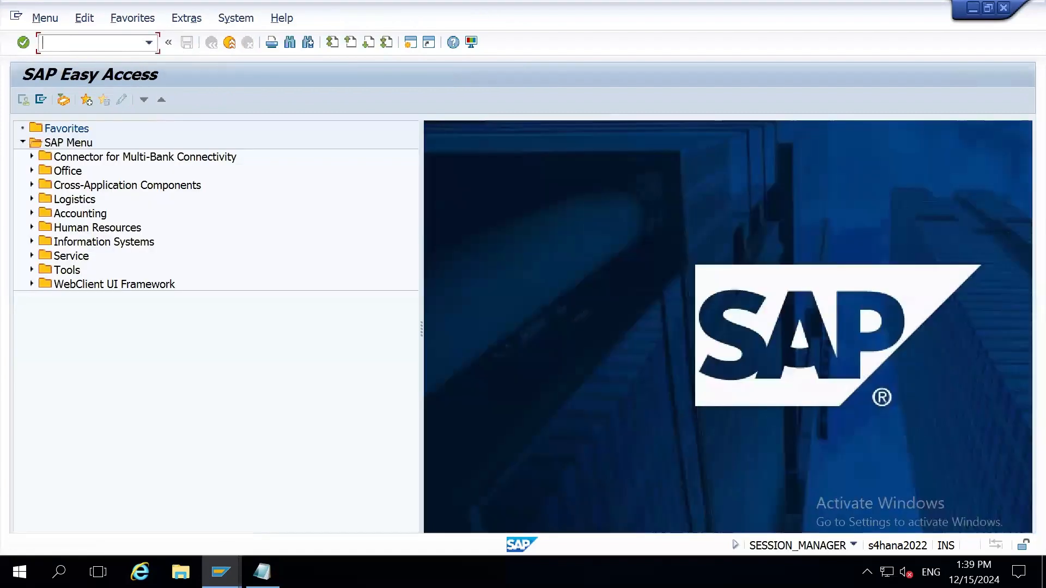
- Switch to the Notepad session notes and add a dashed separator line below the Maintenance Plan section
click(261, 572)
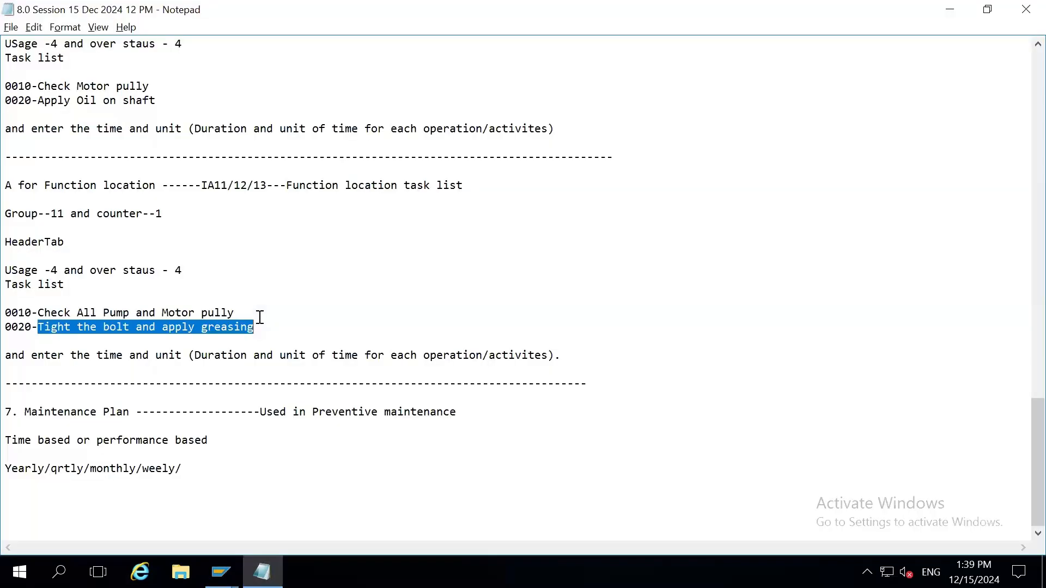
click(145, 384)
key(shift+Down)
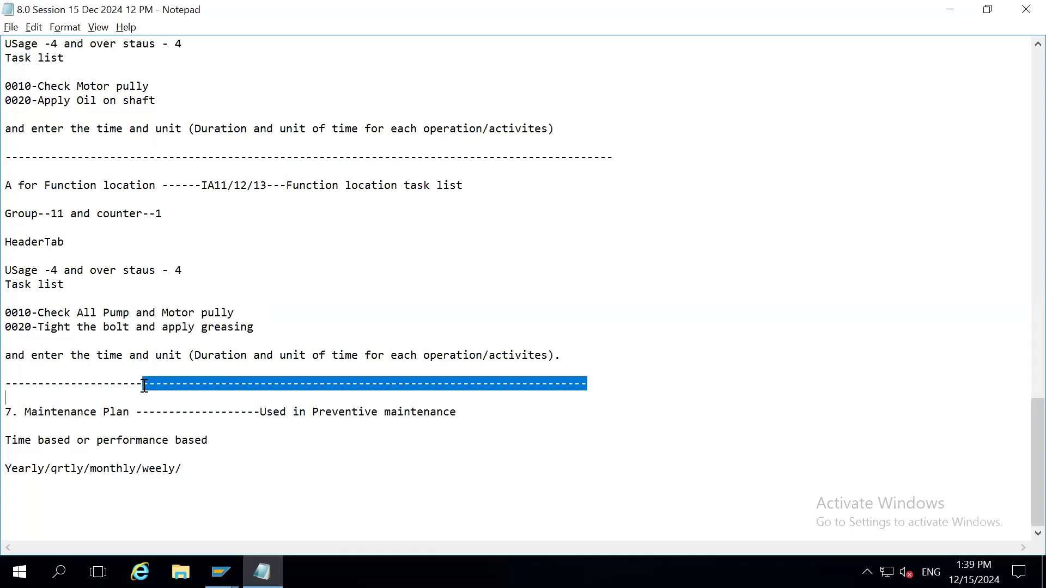
click(94, 401)
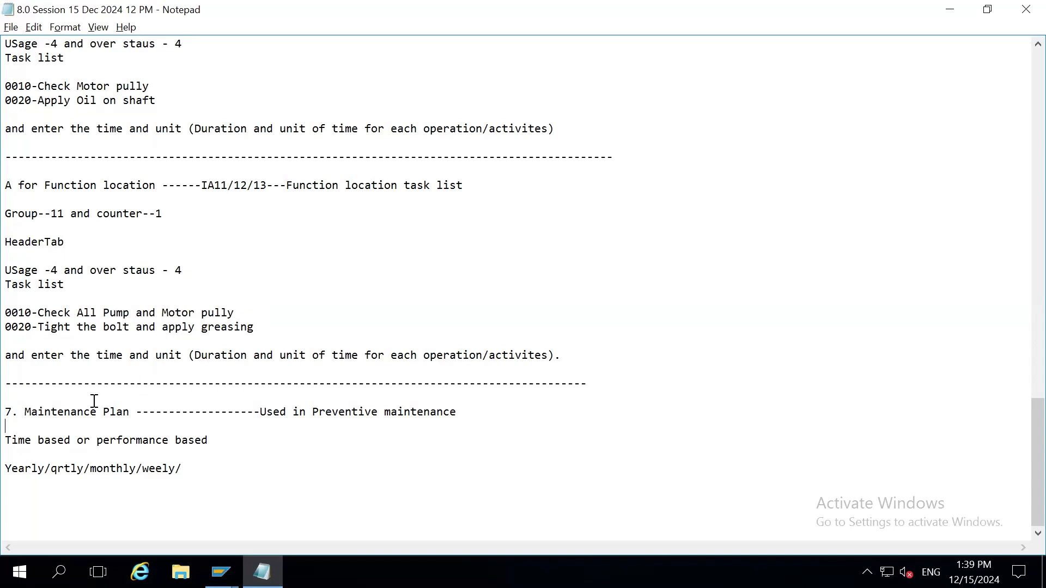
key(Down)
key(Down)
key(Down)
key(Down)
drag(209, 441, 5, 441)
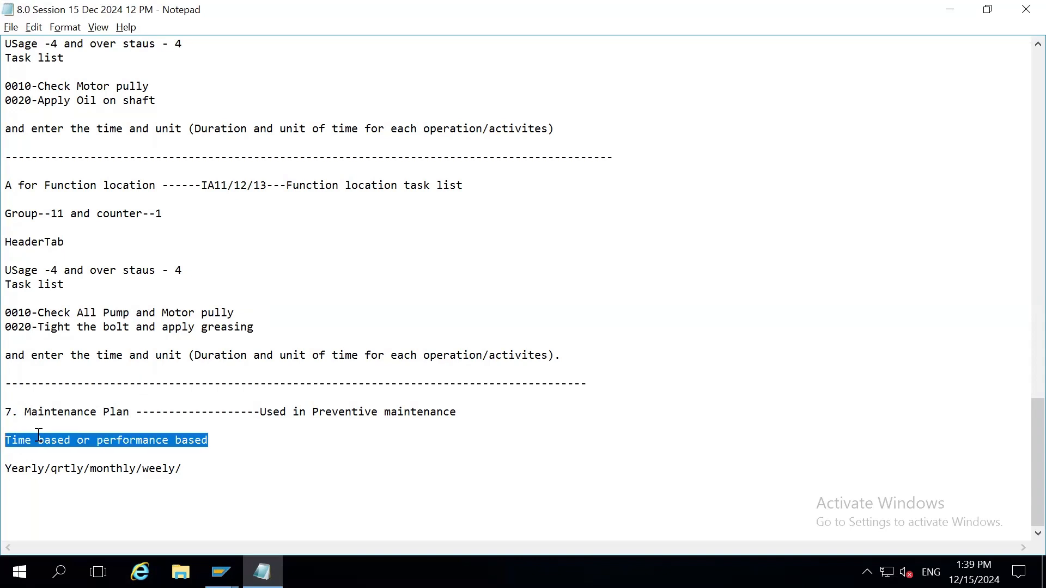
click(38, 435)
key(Return)
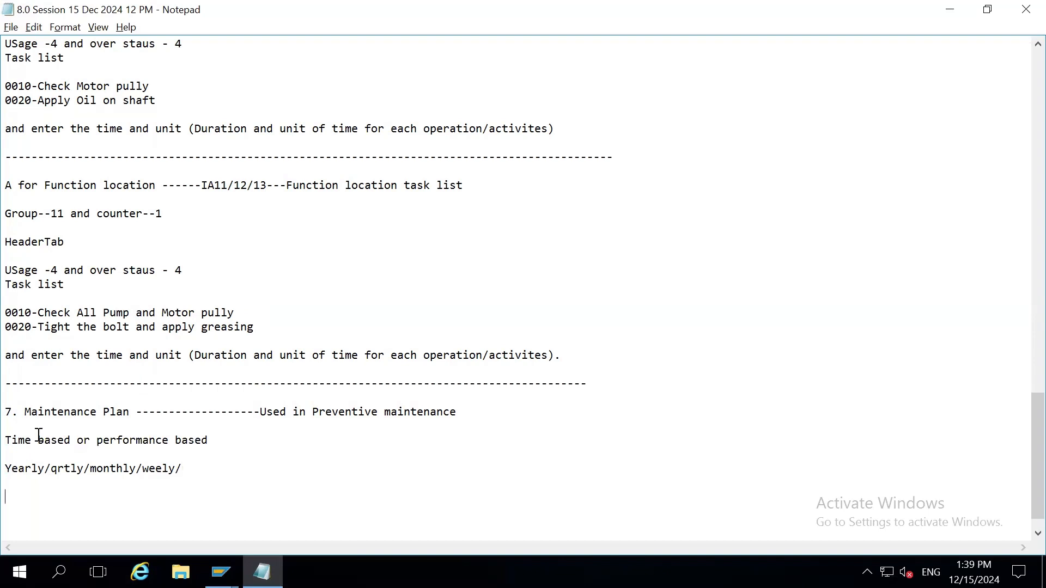
text(--------------------------------------------------------------------------------)
- Below the Material Master entry, add the line "Stock Overview-MMB and List of Material-MM60 and Mulitple stock overview-MB52"
scroll(39, 436, up, 20)
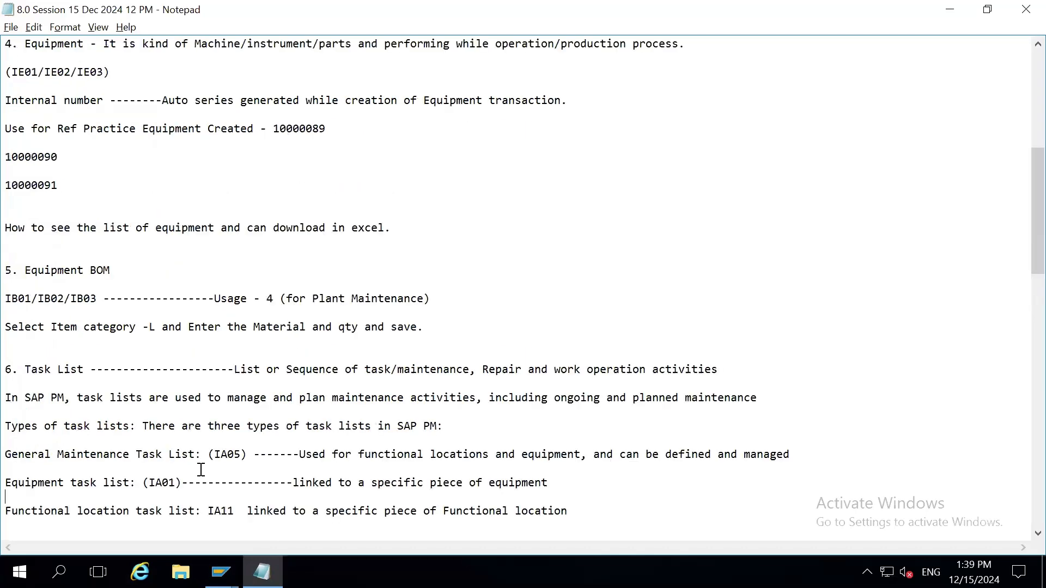
scroll(201, 470, up, 9)
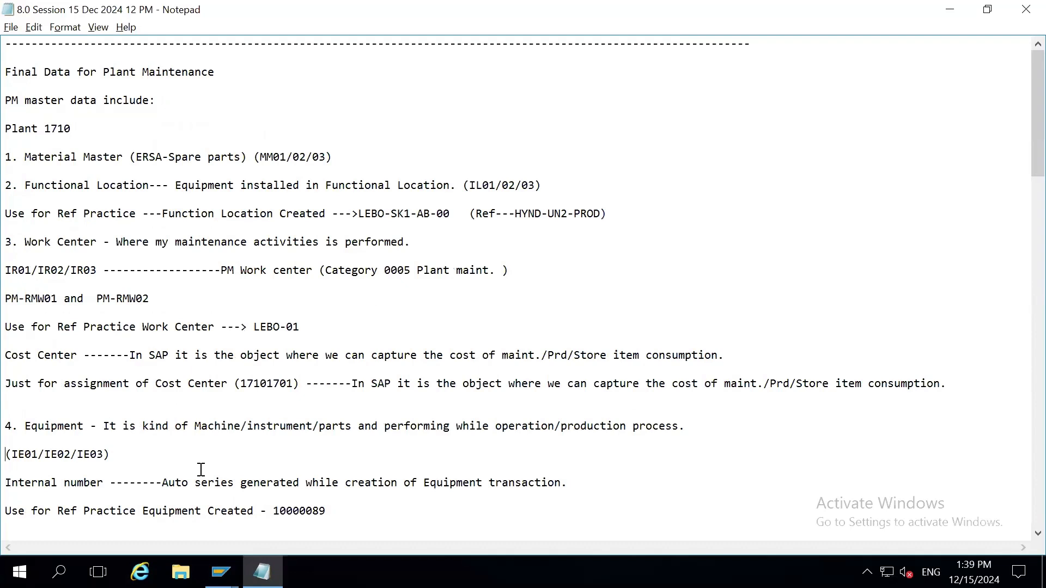
key(Up)
key(Up)
drag(25, 157, 328, 158)
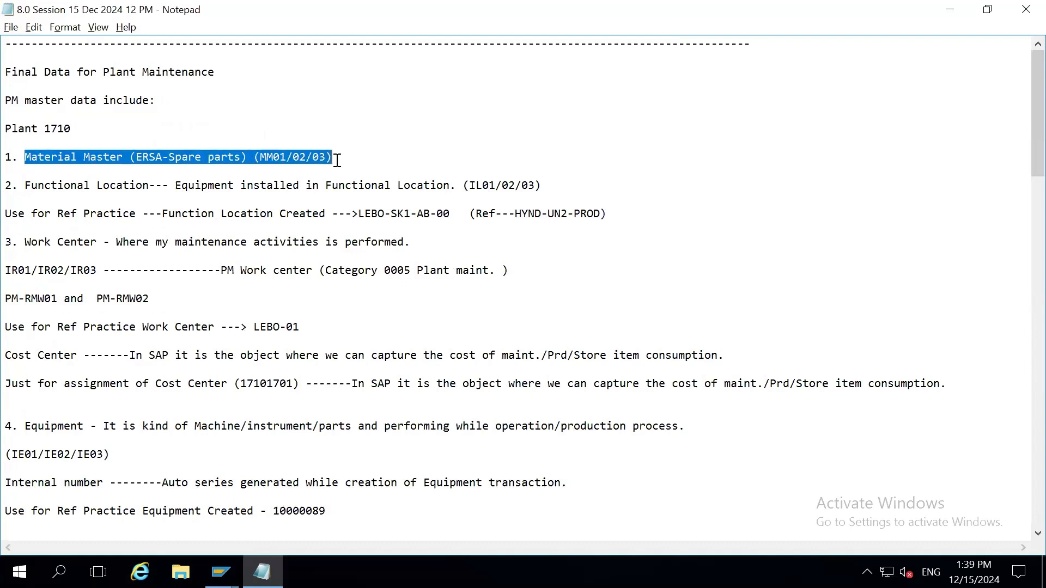
click(367, 155)
key(Return)
key(Return)
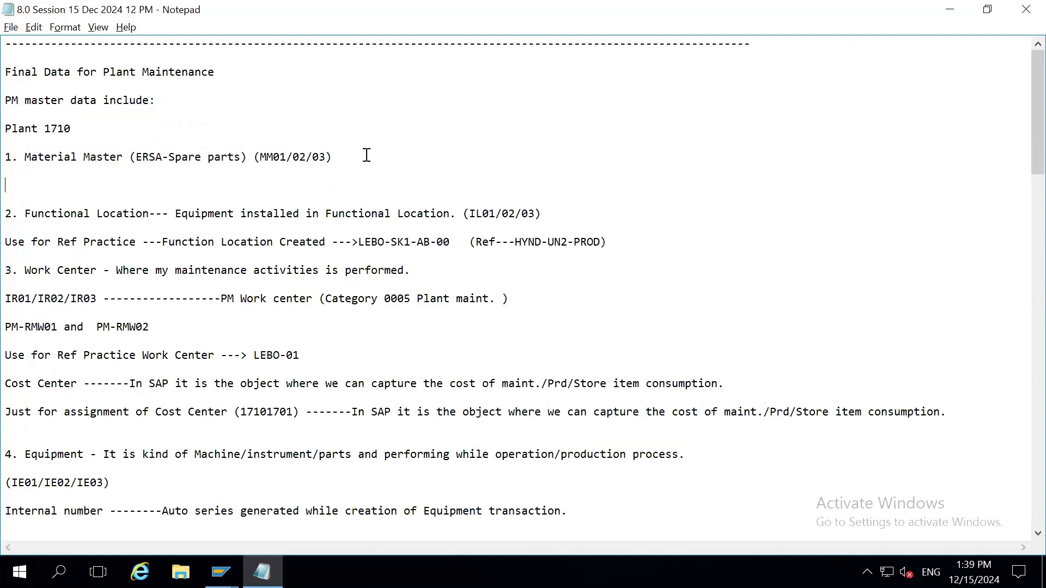
text(Stock Overview-MM)
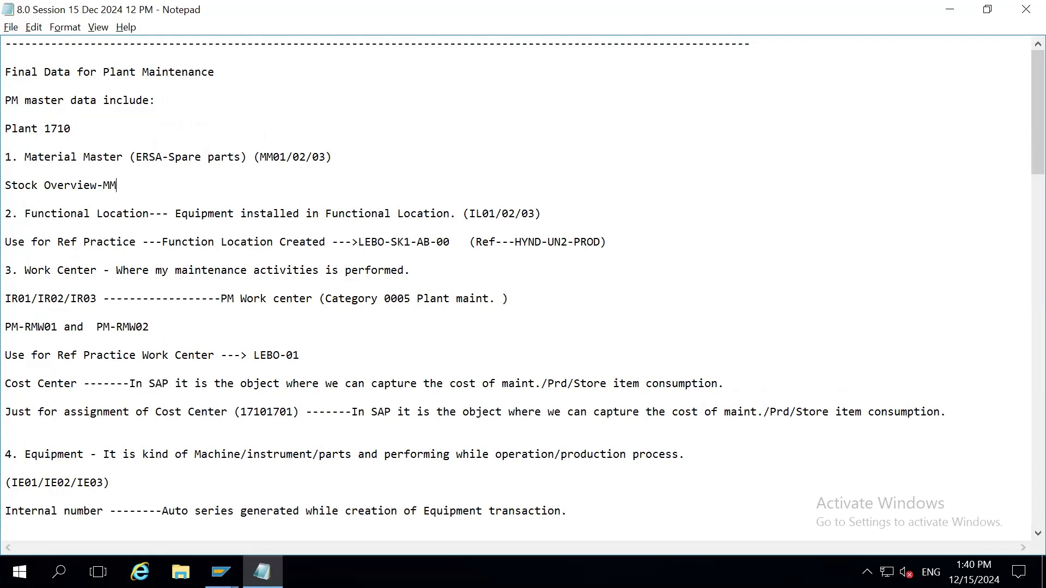
text(B and List of Materila)
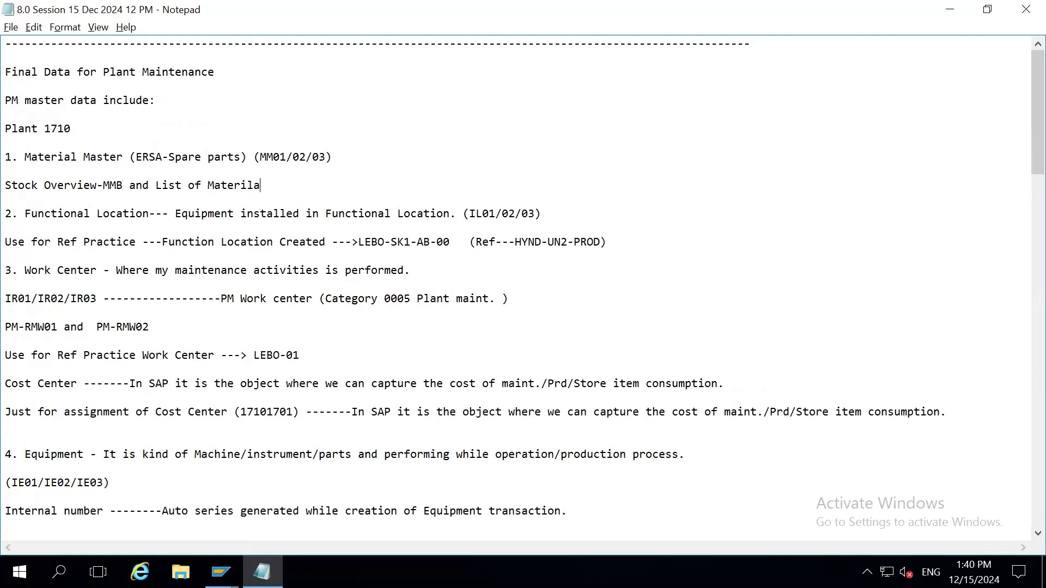
key(BackSpace)
key(BackSpace)
text(al MM60 and Muli)
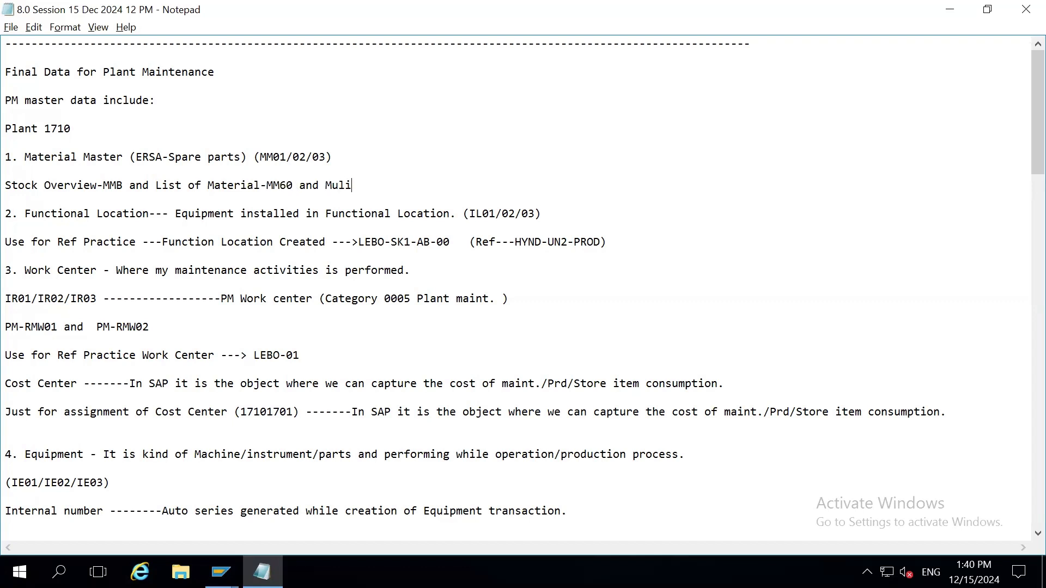
text(tple stock overview-)
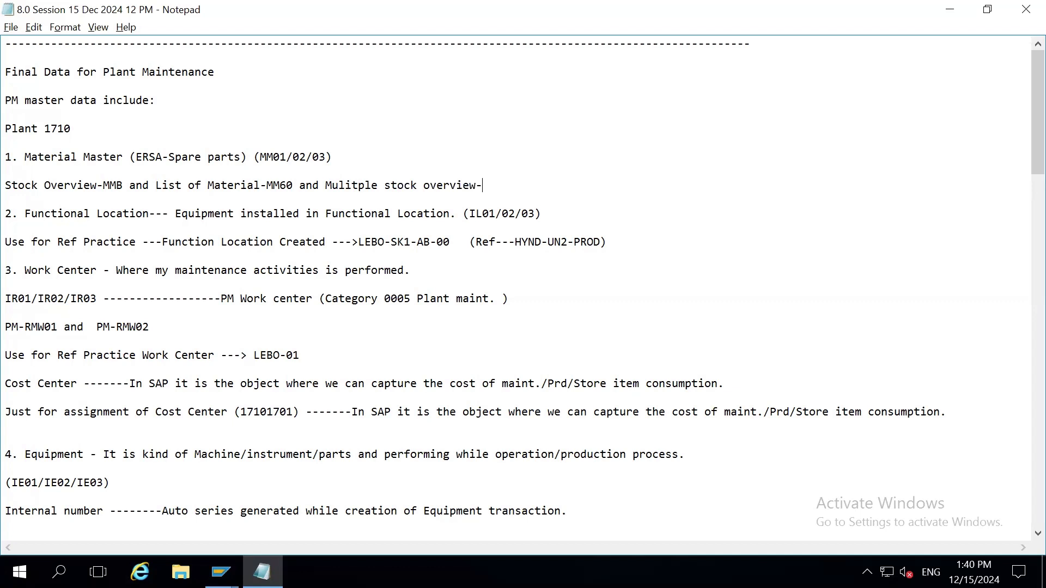
text(MB52)
- Review the Functional Location entries in the notes, including the reference functional location and its transactions
key(Down)
key(Down)
key(Down)
key(Up)
key(shift+Down)
key(shift+Down)
key(shift+Down)
key(shift+Down)
key(shift+Down)
key(shift+Down)
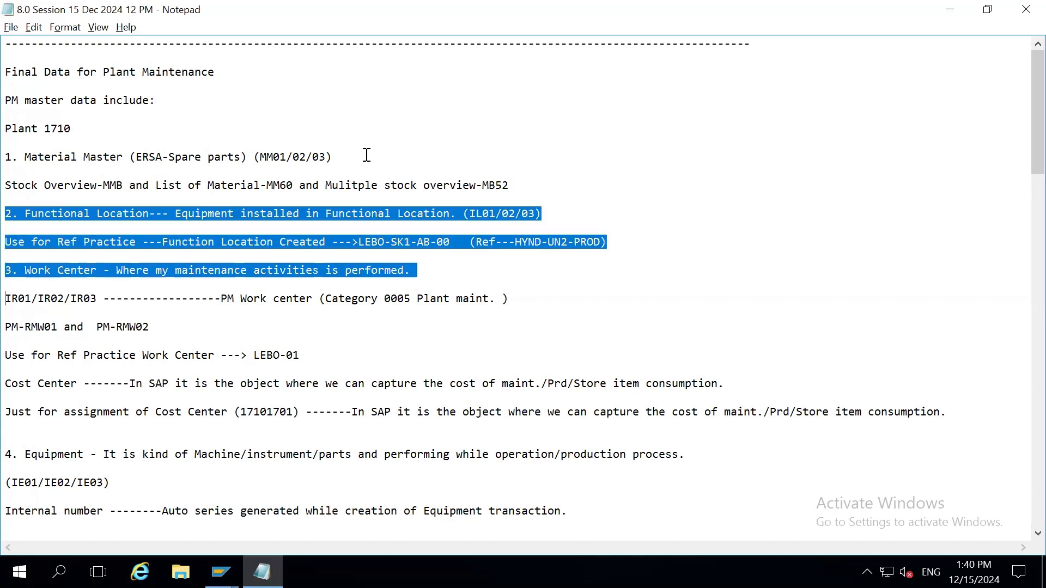
key(Down)
key(Down)
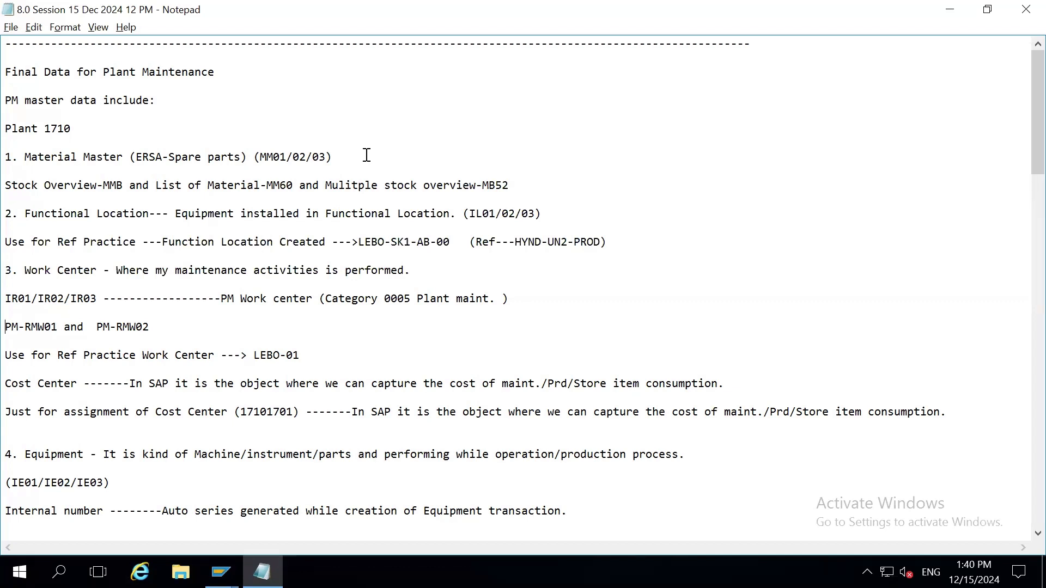
- Review the Work Center section, covering its transactions, the PM work centers and the reference work center LEBO-01
key(Down)
key(Down)
key(Down)
key(Down)
drag(100, 293, 5, 298)
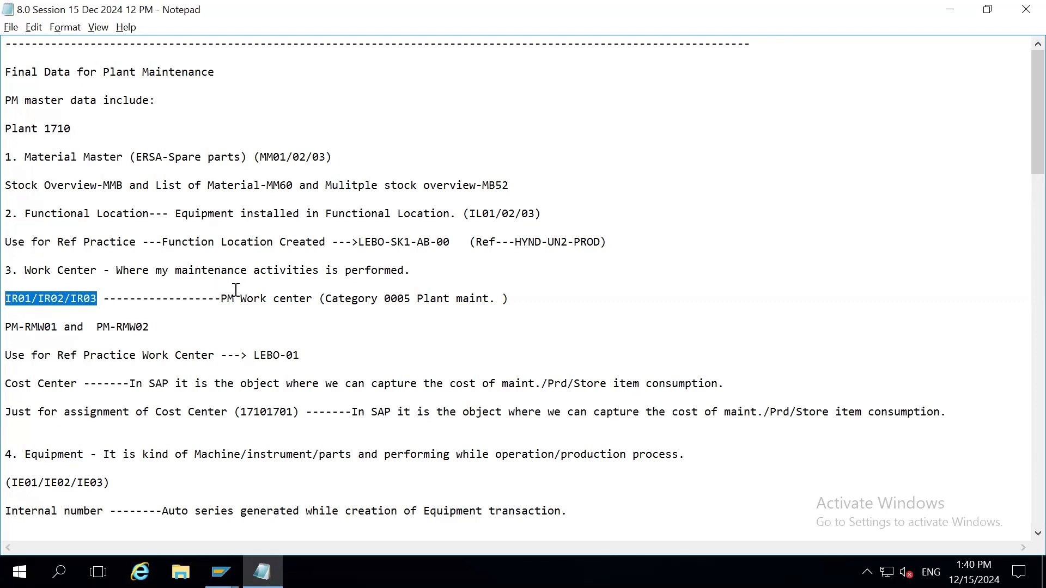
drag(165, 327, 9, 297)
drag(159, 326, 3, 297)
click(218, 355)
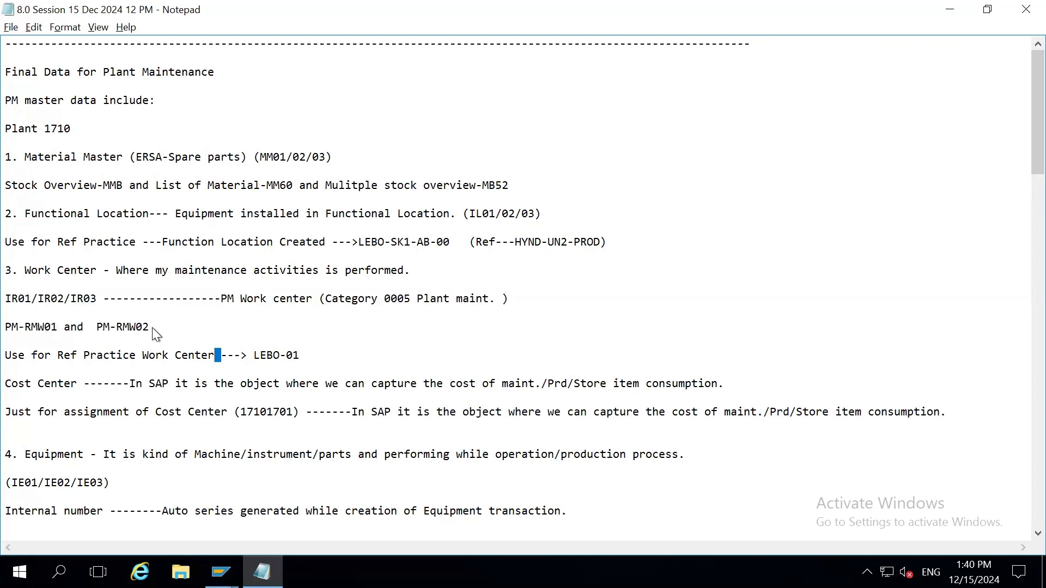
drag(152, 328, 6, 299)
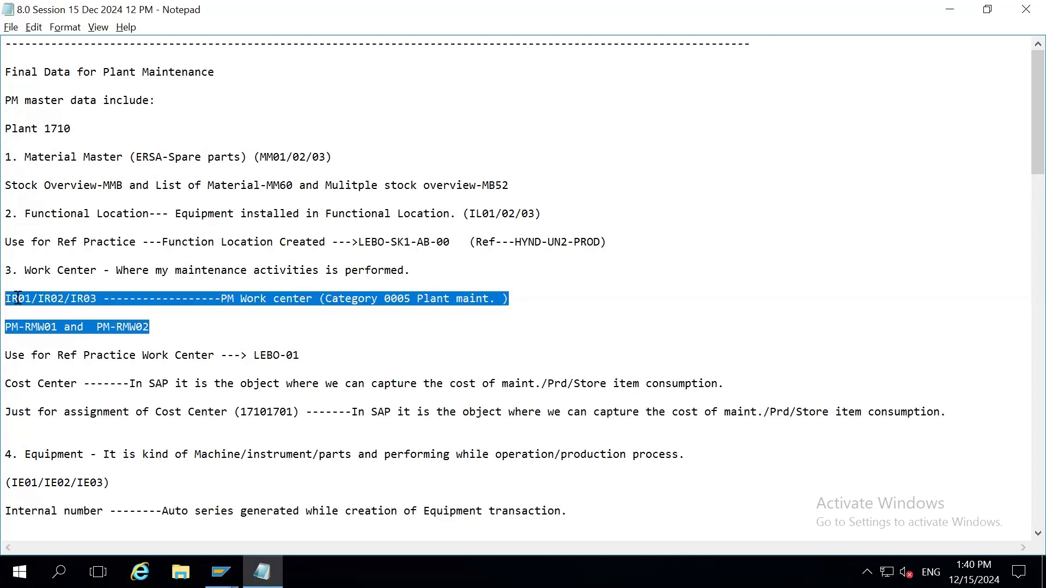
click(155, 346)
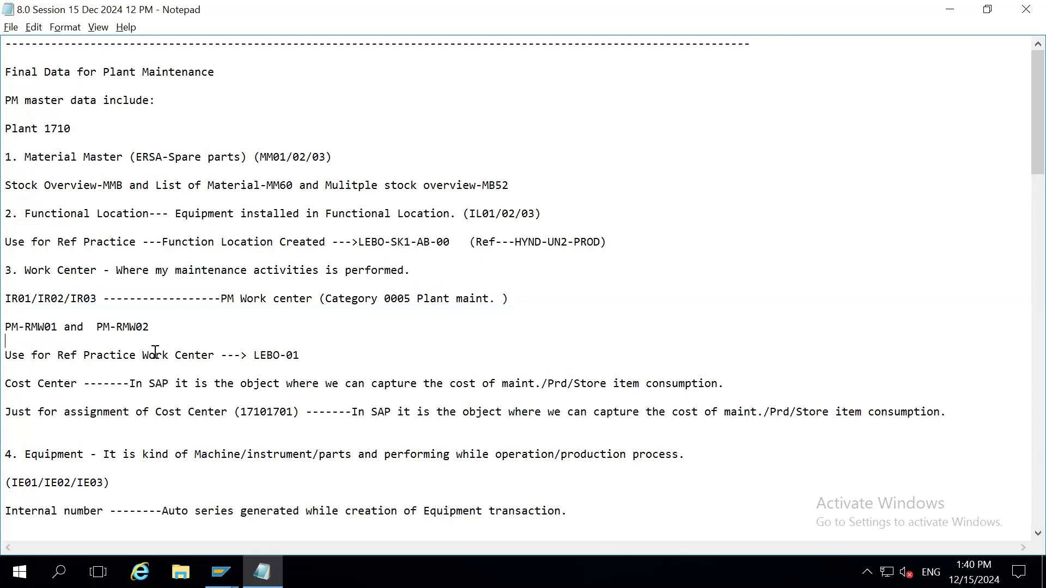
double_click(274, 355)
click(91, 387)
- Review the Equipment section, covering its transactions and the equipment numbers created for reference practice
key(Down)
key(Down)
key(Down)
key(Down)
key(Down)
key(Down)
key(Down)
key(Down)
key(Down)
key(Down)
key(Down)
key(Down)
key(Down)
key(Down)
key(Down)
key(Down)
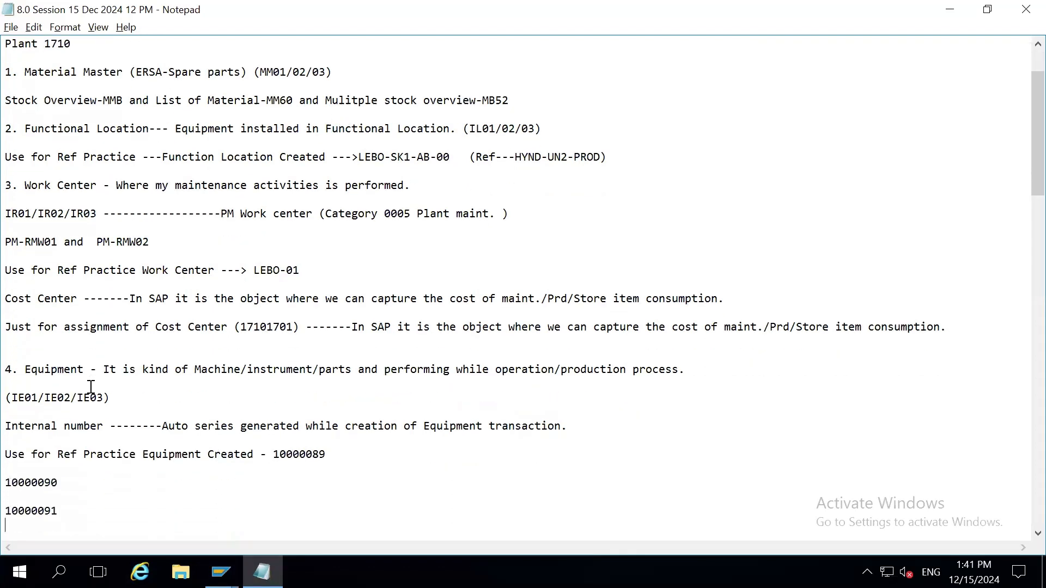
key(Down)
key(Down)
key(Down)
key(Down)
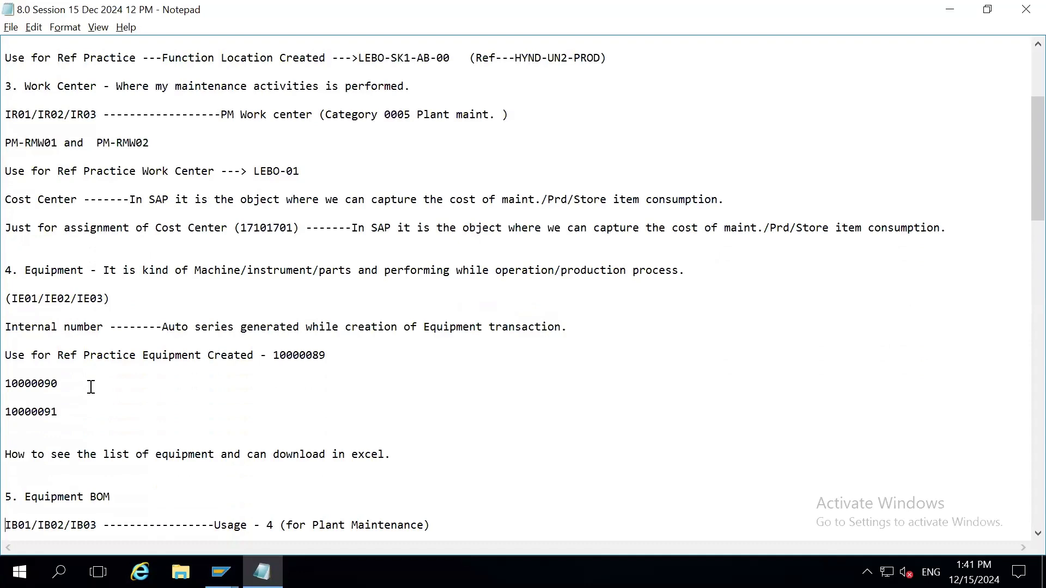
drag(109, 298, 16, 301)
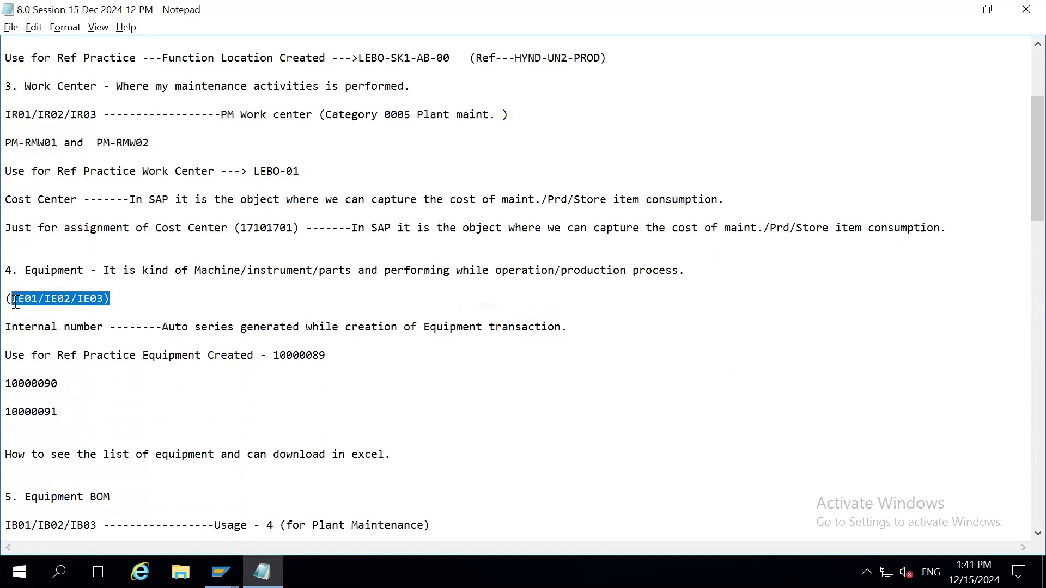
click(121, 297)
click(82, 394)
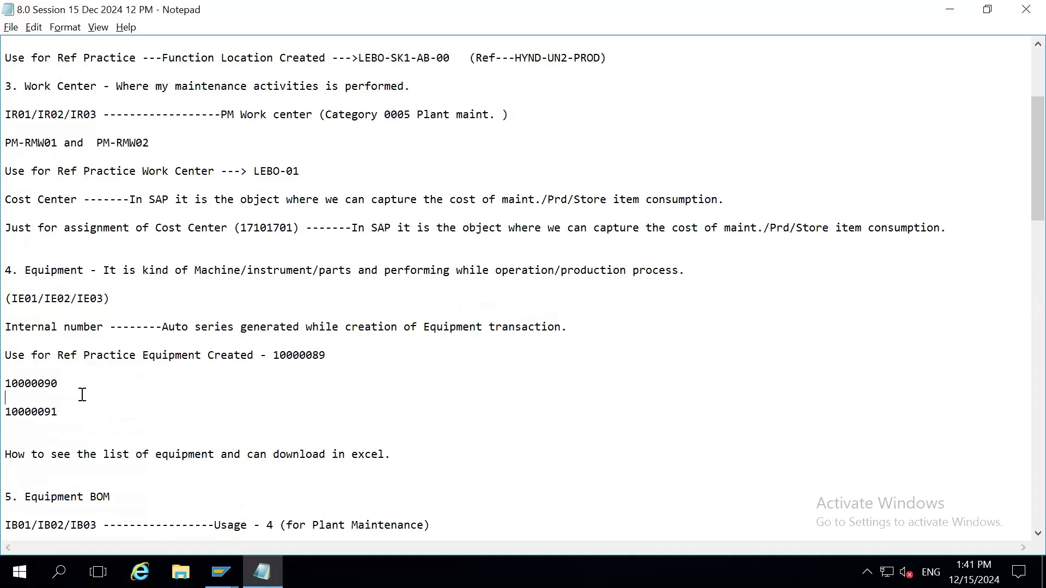
key(Down)
drag(279, 355, 140, 375)
click(38, 393)
drag(45, 411, 82, 408)
click(95, 400)
- Review the Equipment BOM section, covering its transactions, usage and item category
key(Down)
key(Down)
key(Down)
key(Down)
key(Down)
key(Down)
key(Down)
key(Down)
key(Down)
key(Down)
key(Down)
key(Down)
key(Down)
key(Down)
key(Down)
key(Down)
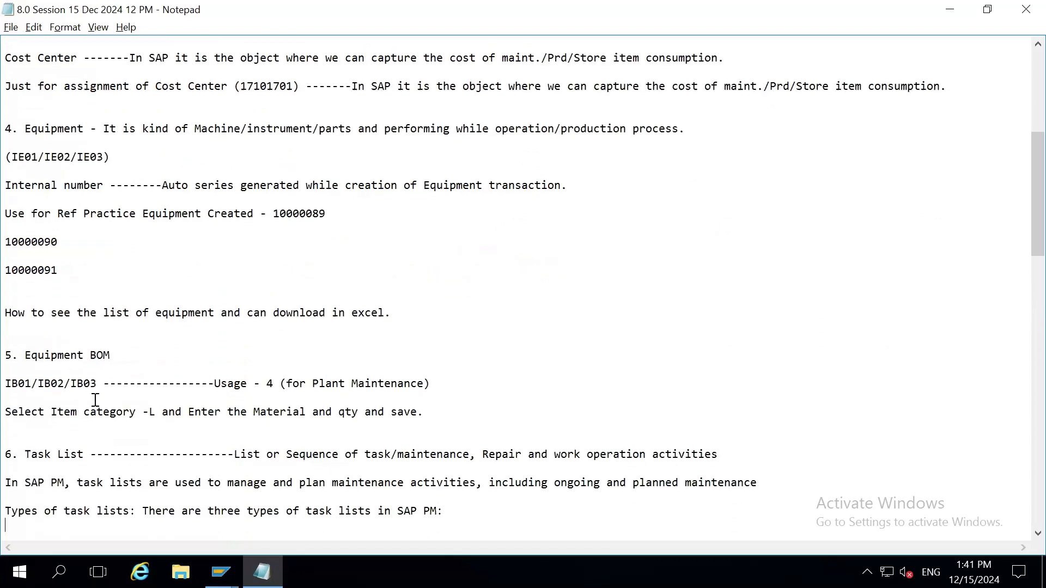
key(Down)
key(Down)
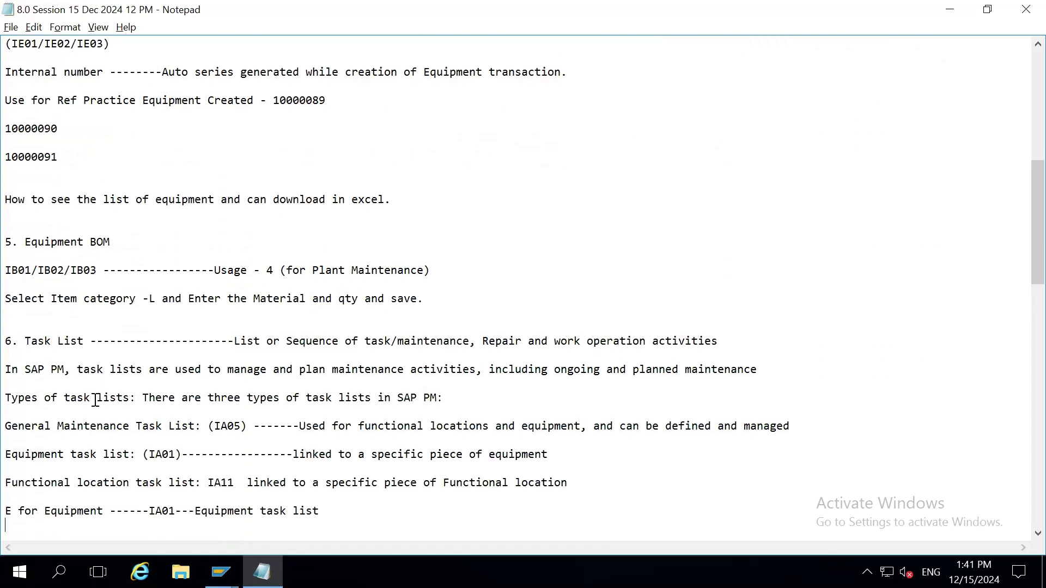
drag(31, 243, 150, 255)
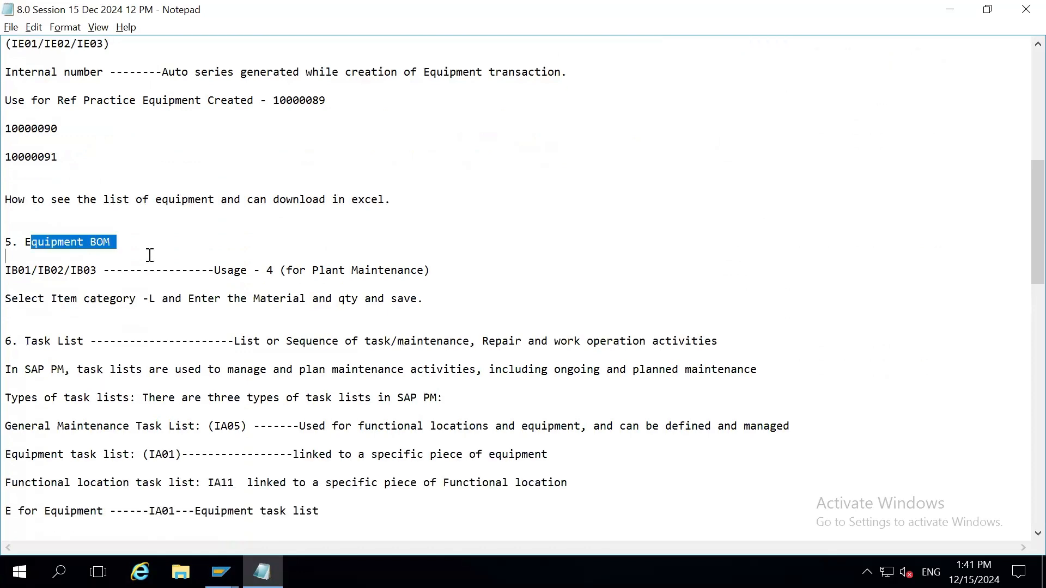
key(Down)
click(262, 270)
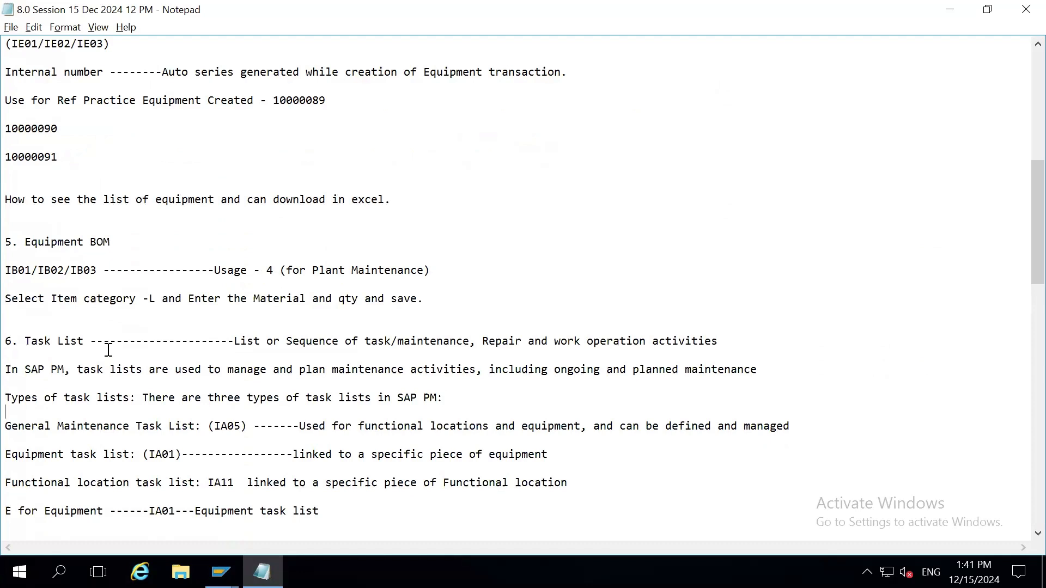
- In the Task List section, extend the general maintenance transaction codes to IA05/06/07 and the equipment ones to IA01/02/03
key(Down)
key(Down)
key(Down)
key(Down)
key(Down)
key(Down)
key(Down)
key(Down)
key(Down)
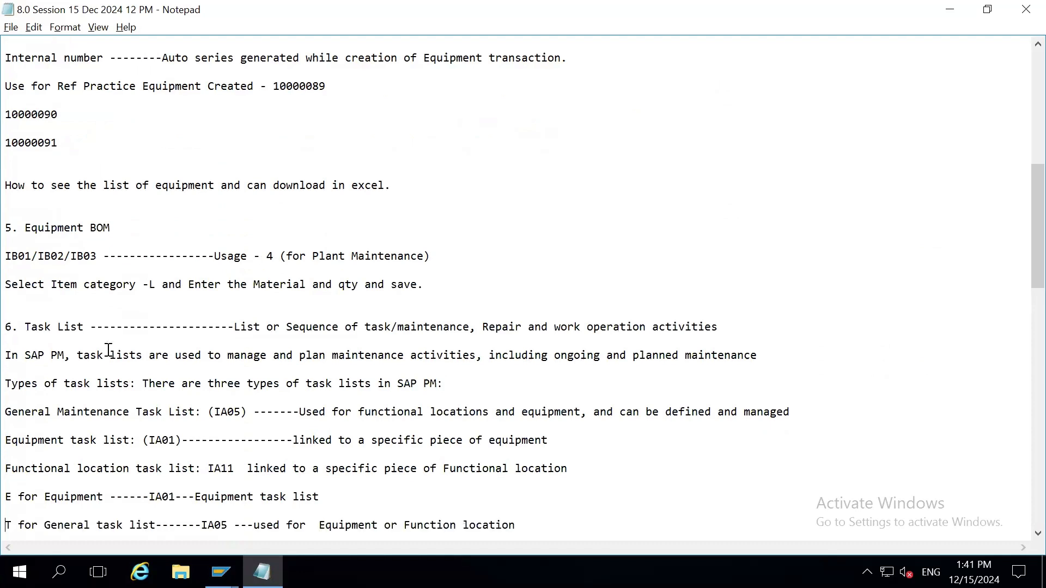
key(Down)
key(Down)
key(Down)
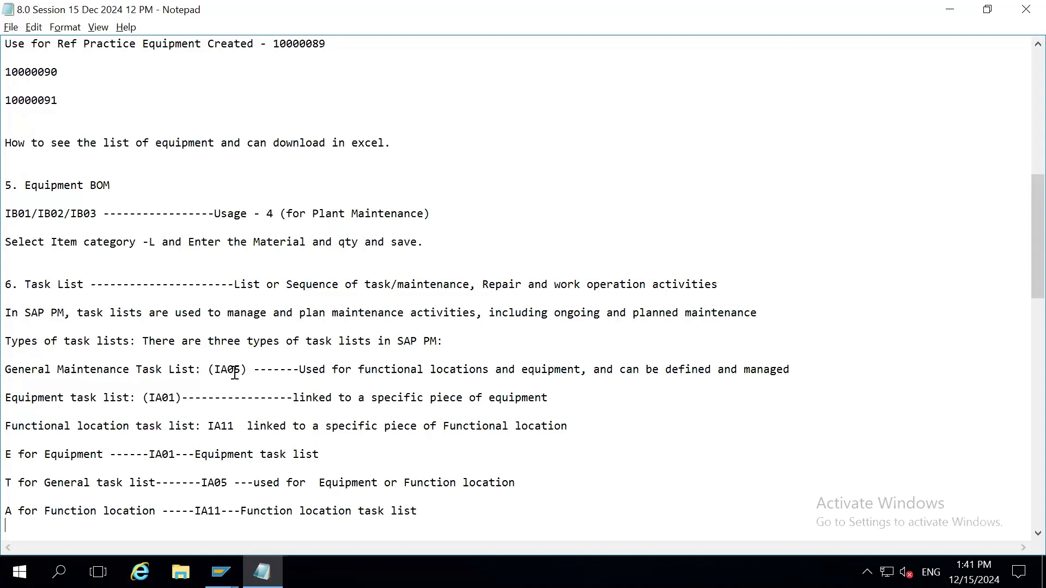
text(/06/07)
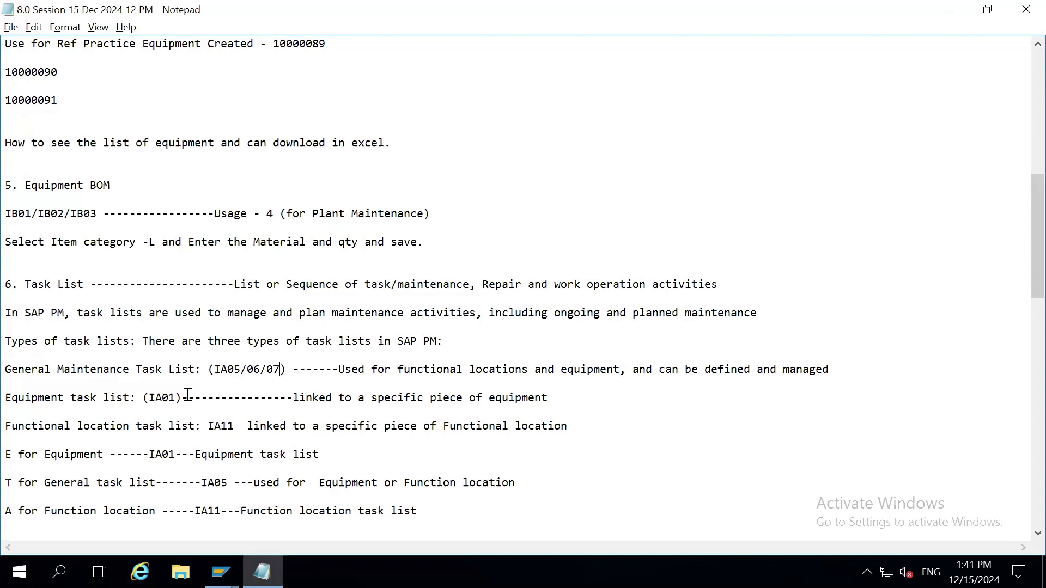
text(/02)
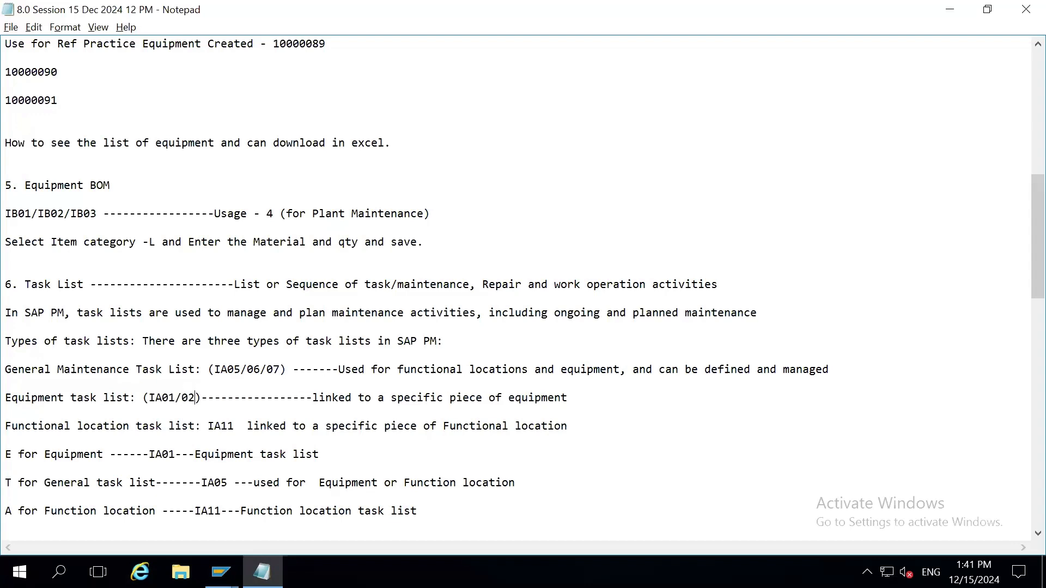
text(/03)
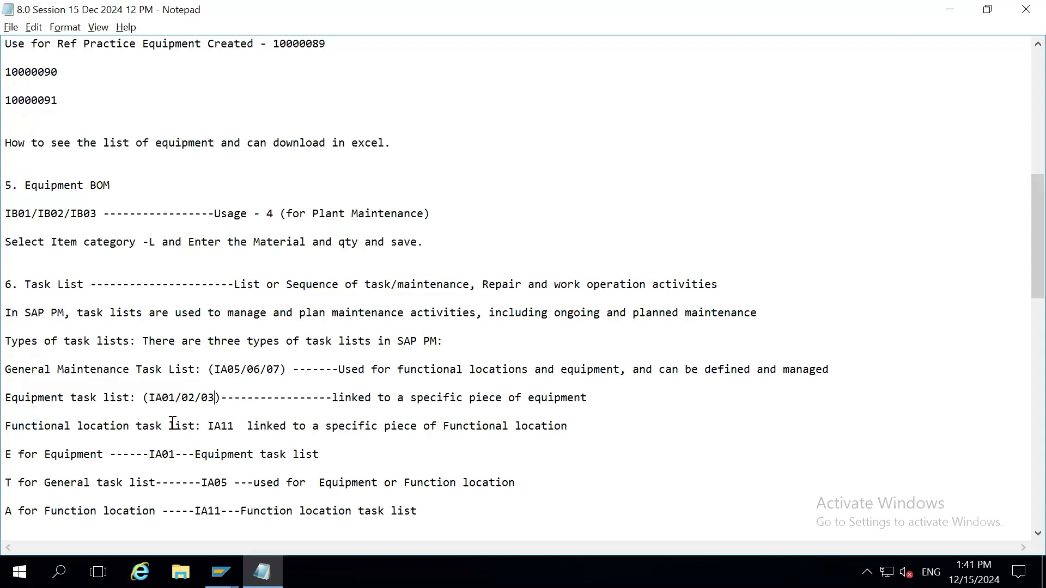
- Extend the functional location task list transaction codes to IA11/12/13
click(235, 426)
text(/)
text(12/13)
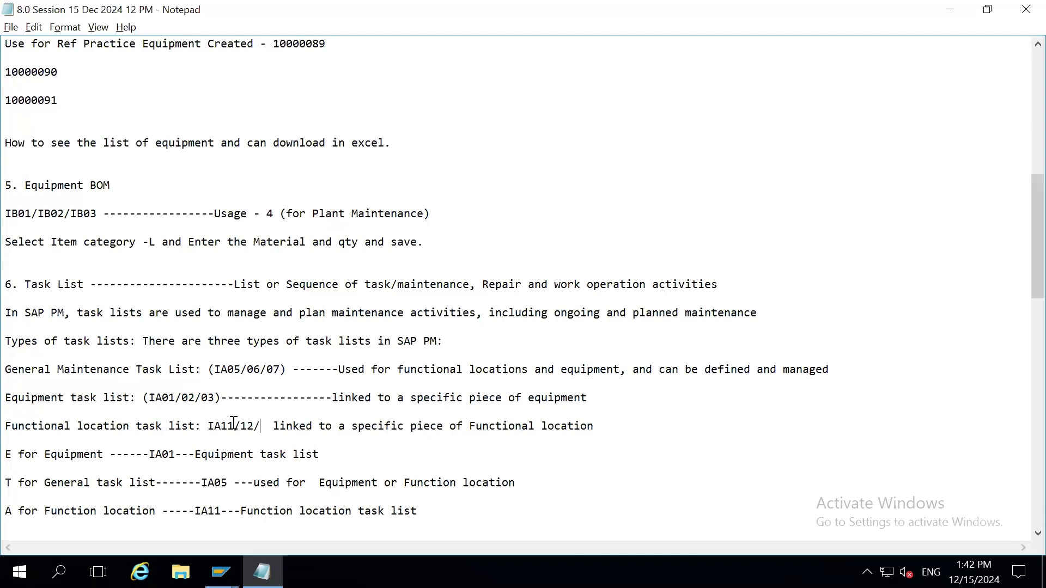
key(Right)
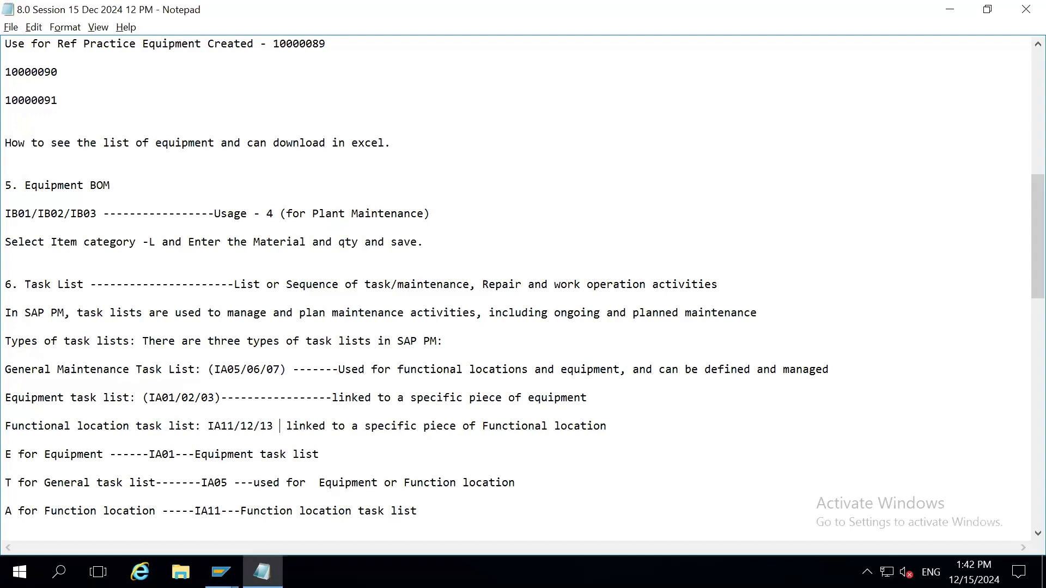
- Review the notes from the Equipment section through the equipment task list operations to the General Task list entry
key(Up)
key(Up)
key(Up)
key(Up)
key(Up)
key(Up)
key(Up)
key(Up)
key(Up)
key(Up)
key(Up)
key(Up)
key(Up)
key(Up)
key(Up)
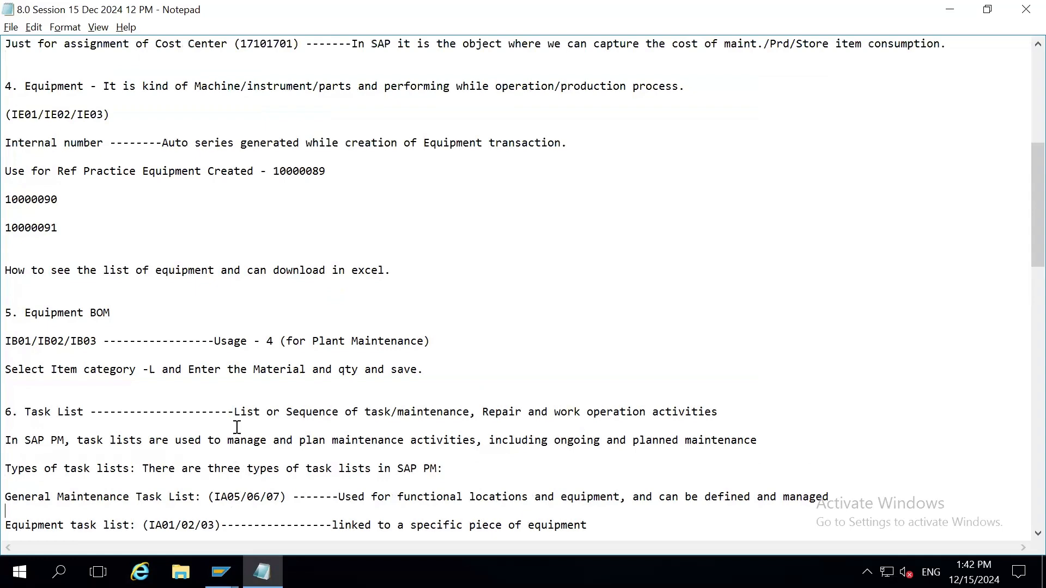
key(Down)
key(Down)
key(Down)
key(Down)
key(Down)
key(Down)
key(Down)
key(Down)
key(Down)
key(Down)
key(Down)
key(Down)
key(Down)
key(Down)
key(Down)
key(Down)
key(Down)
key(Down)
key(Down)
key(Down)
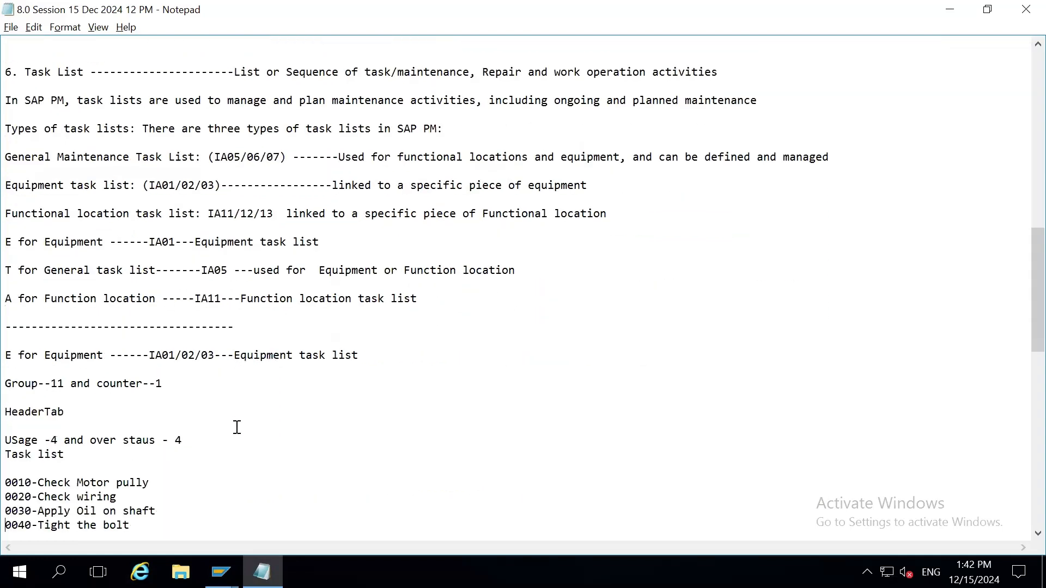
key(Down)
key(Down)
key(Down)
key(Down)
key(Down)
key(Down)
key(Down)
key(Down)
key(Down)
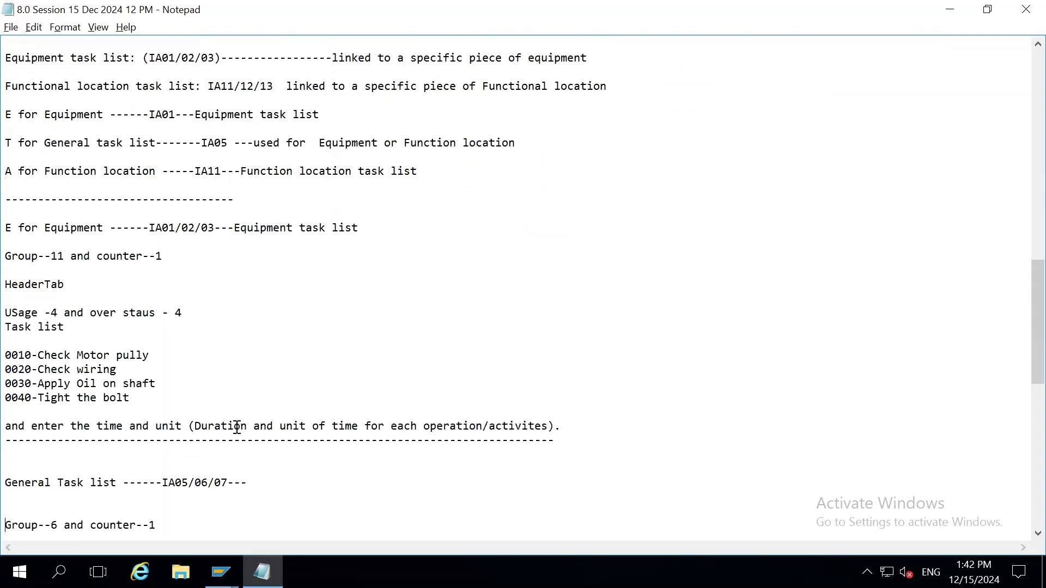
- Review the equipment task list section, covering its group, header usage and status, and operations 0010 to 0040
key(Down)
key(Up)
key(Up)
key(Up)
key(Up)
key(Up)
key(Up)
key(Up)
key(Up)
key(Up)
key(Up)
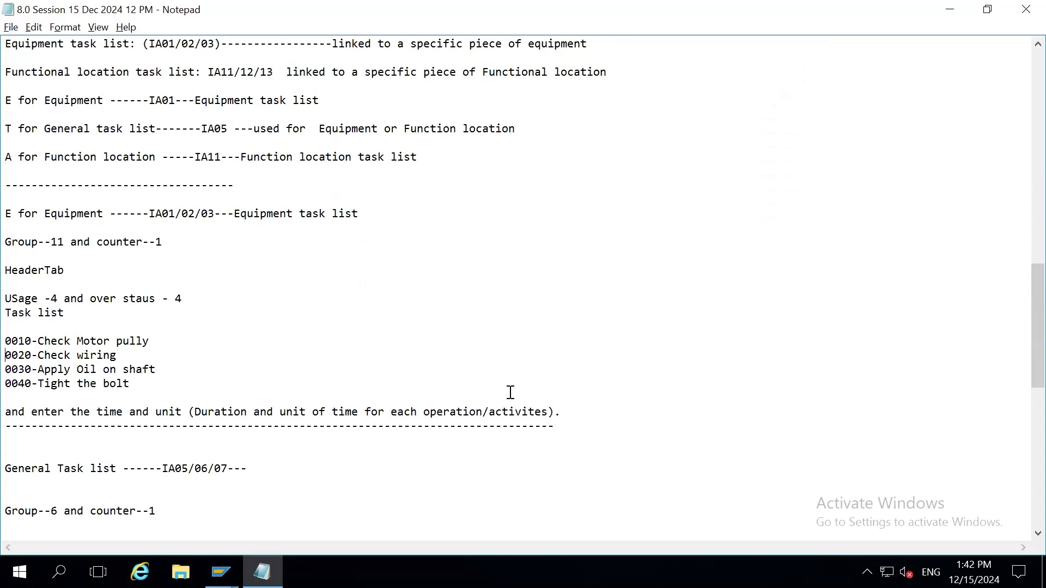
- Review the General Task list section, from its IA05/06/07 transactions through its operations and time entries
click(562, 412)
key(Down)
key(Down)
key(Down)
key(Down)
key(Down)
key(Down)
key(Down)
key(Down)
key(Down)
key(Down)
key(Down)
key(Down)
key(Down)
key(Down)
key(Down)
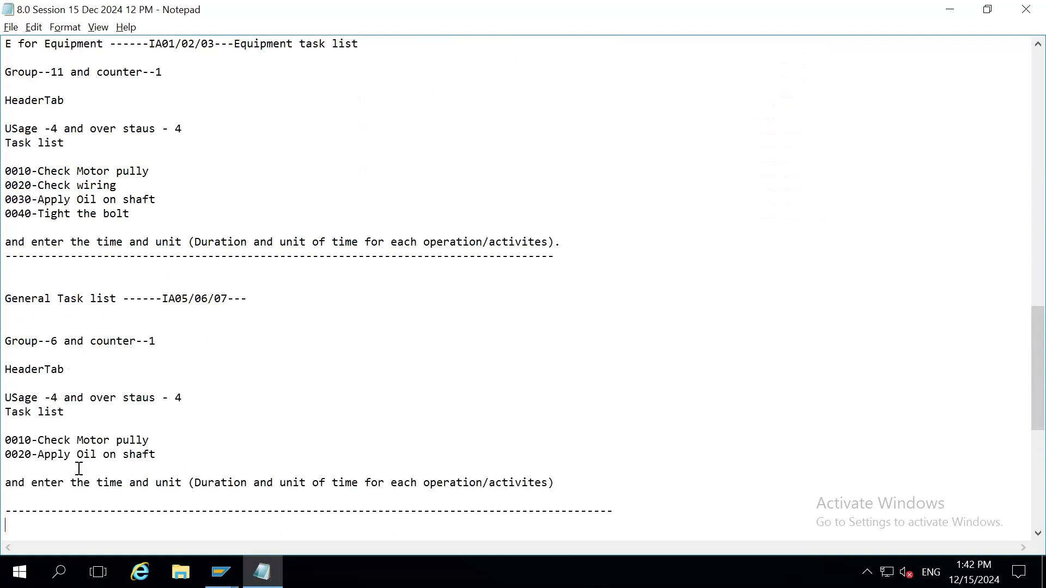
- In the Function location task list section, correct the "HeaderTab" entry to "Header Tab"
key(Down)
key(Down)
key(Down)
key(Down)
key(Down)
key(Down)
key(Down)
key(Down)
key(Down)
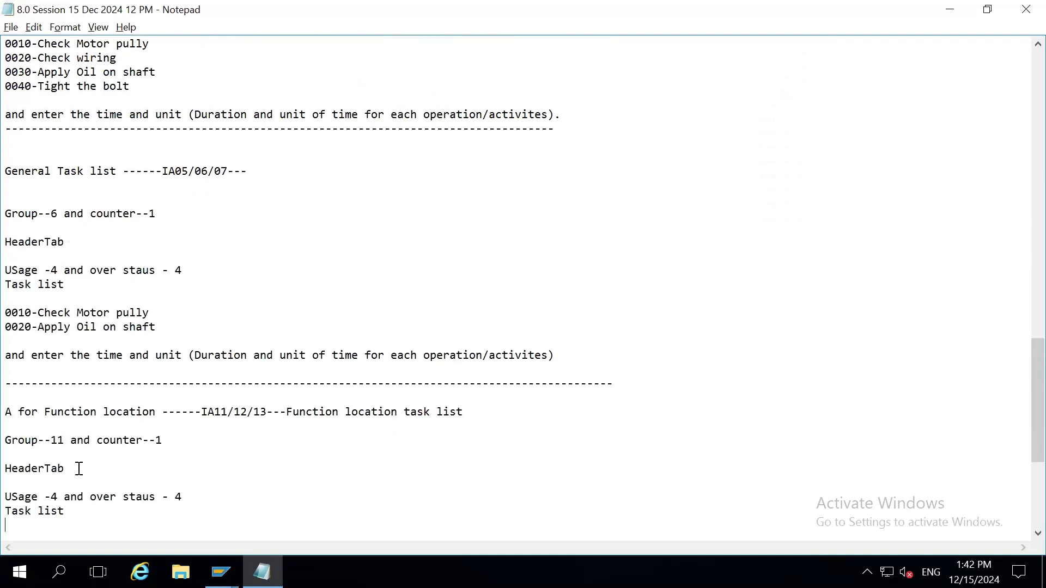
key(Down)
key(Down)
key(Down)
key(Down)
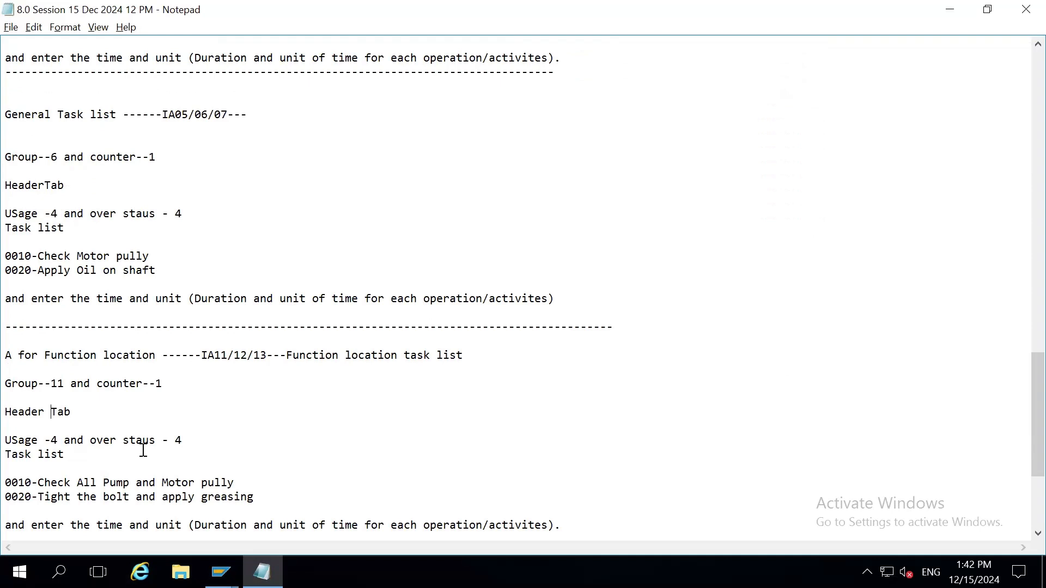
- Review the functional location task list operations and the Maintenance Plan section at the end of the notes
drag(247, 497, 117, 483)
click(279, 427)
key(Down)
key(Down)
key(Down)
key(Down)
key(Down)
key(Down)
key(Down)
key(Down)
key(Down)
key(Down)
key(Down)
key(Down)
key(Down)
key(Down)
key(Down)
key(Down)
key(Down)
key(Down)
key(Down)
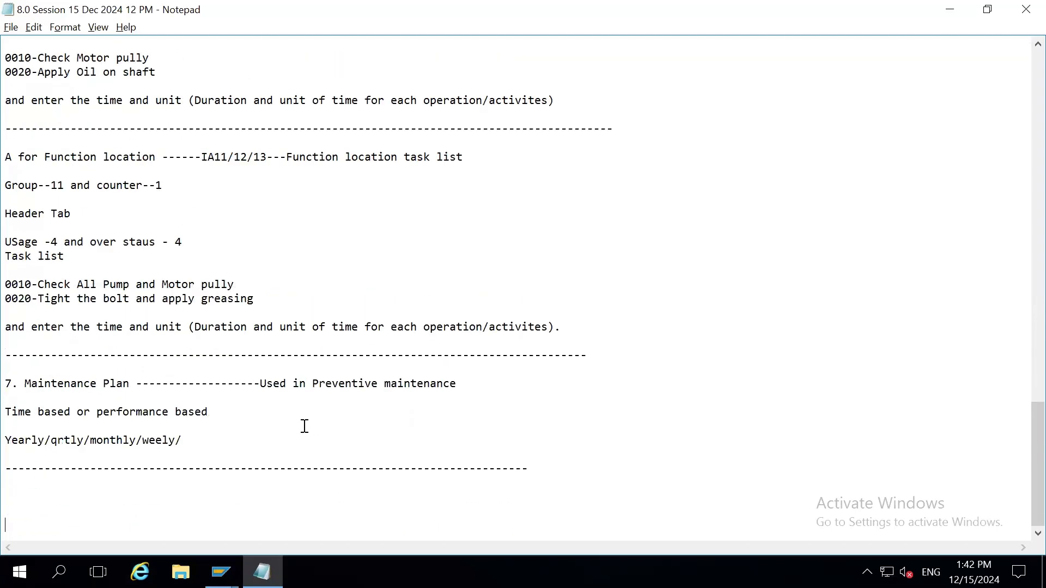
key(Up)
key(Up)
key(Up)
key(Up)
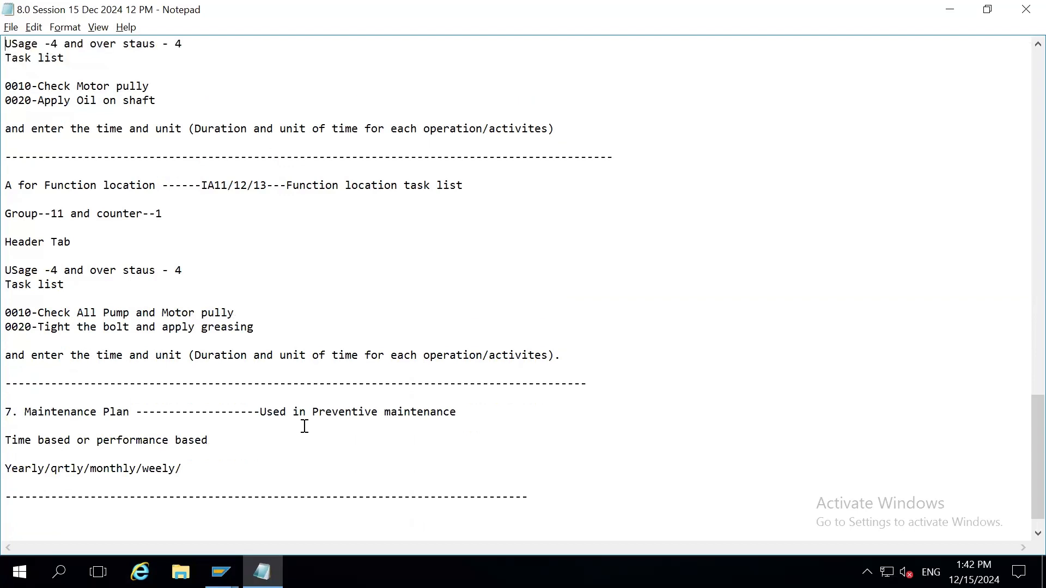
- Leave the remote session and open the Word document "SAP PM Course Content" from the local training folder
key(super+d)
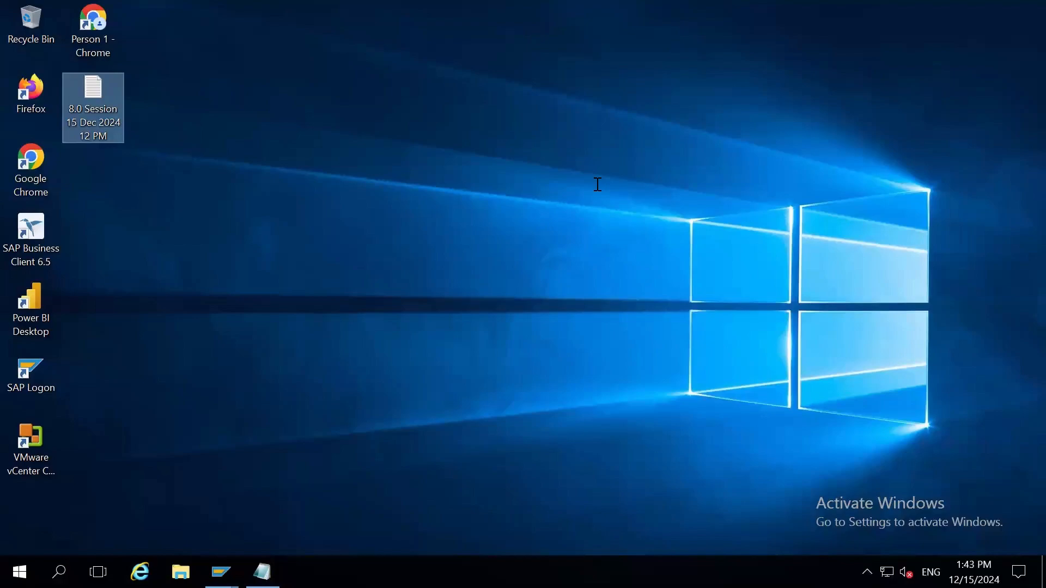
click(666, 7)
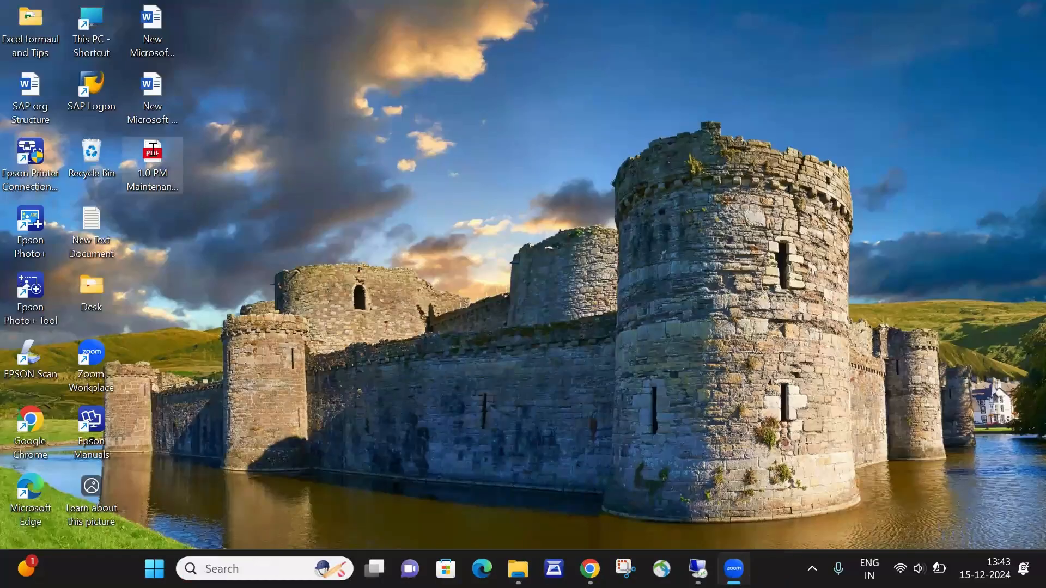
click(152, 150)
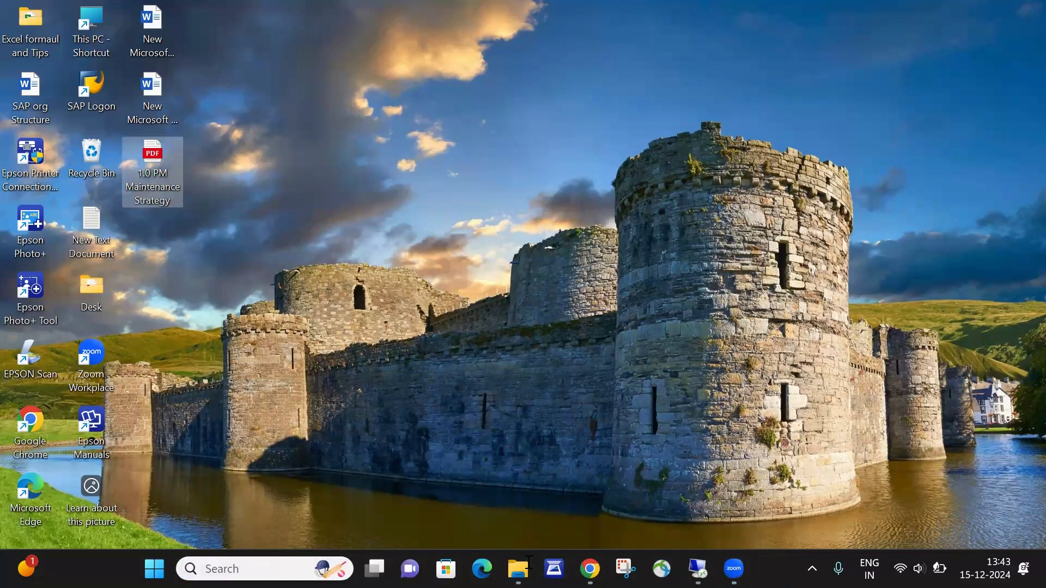
key(alt+Tab)
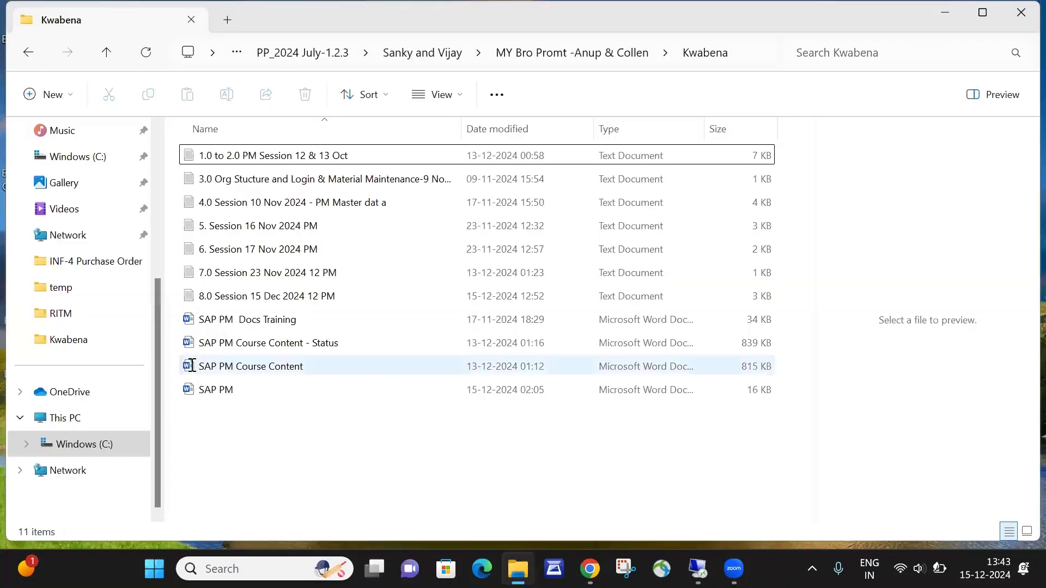
click(194, 371)
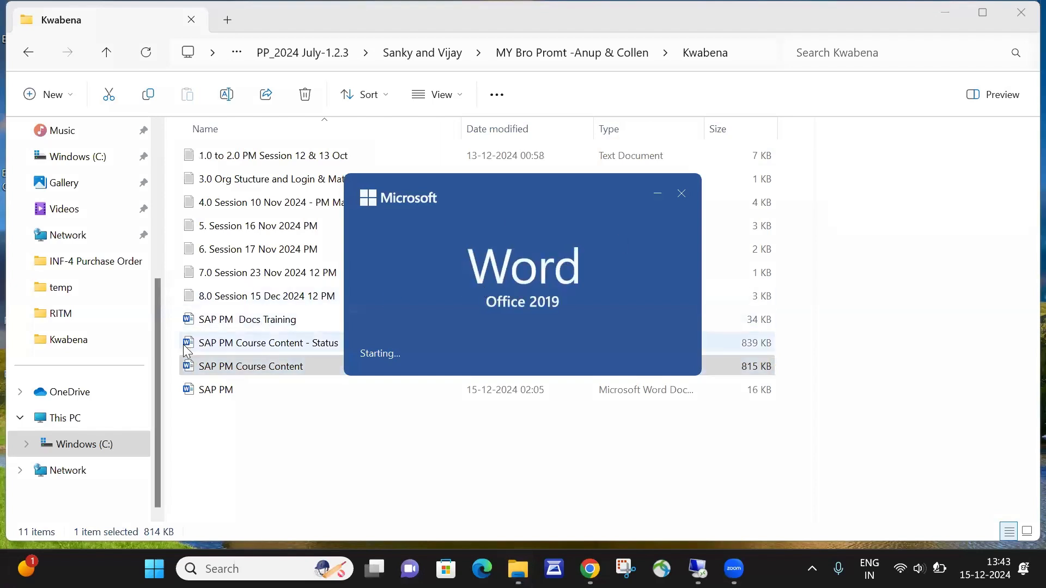
click(187, 349)
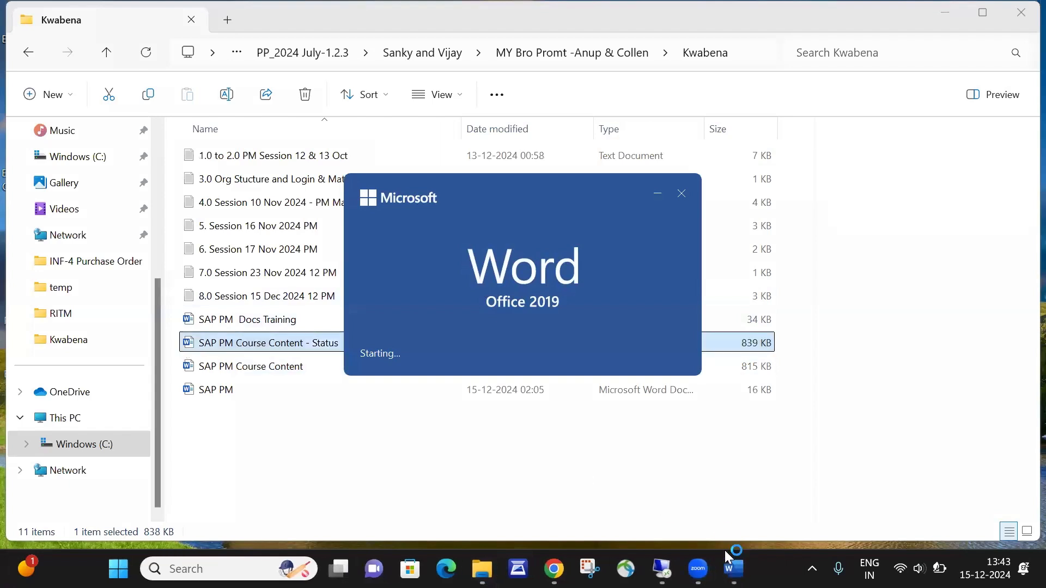
mouse_move(727, 559)
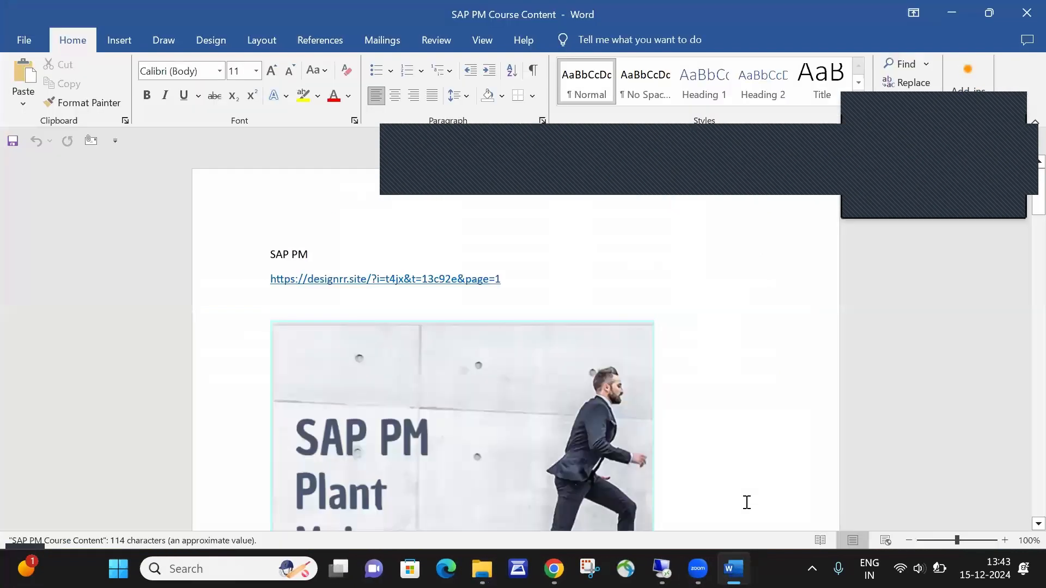
- Look through the SAP PM Course Content document from the cover page through the training modules to the last page
scroll(737, 452, down, 8)
click(737, 453)
key(Down)
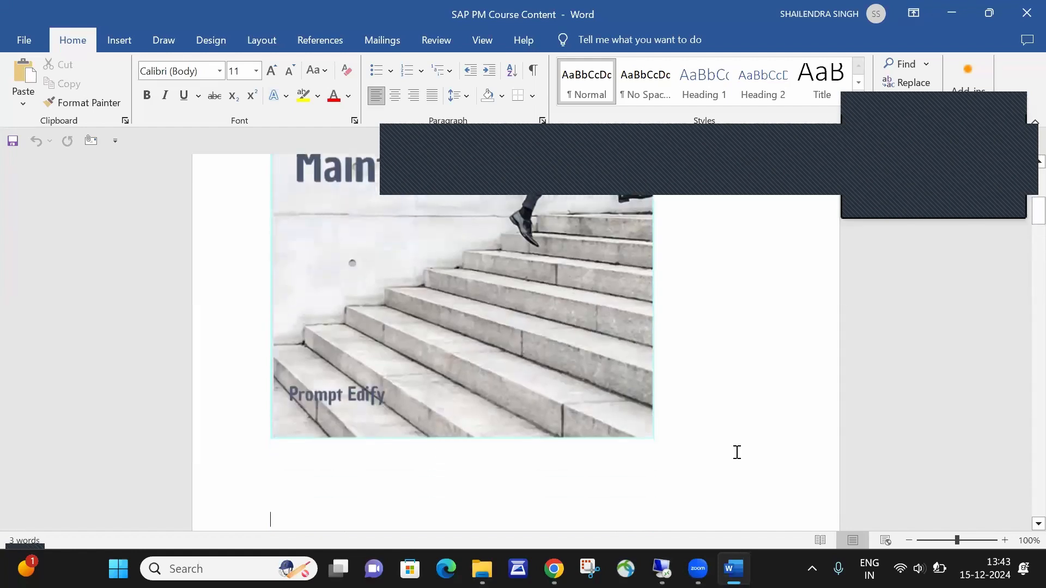
scroll(737, 452, down, 10)
scroll(736, 453, up, 6)
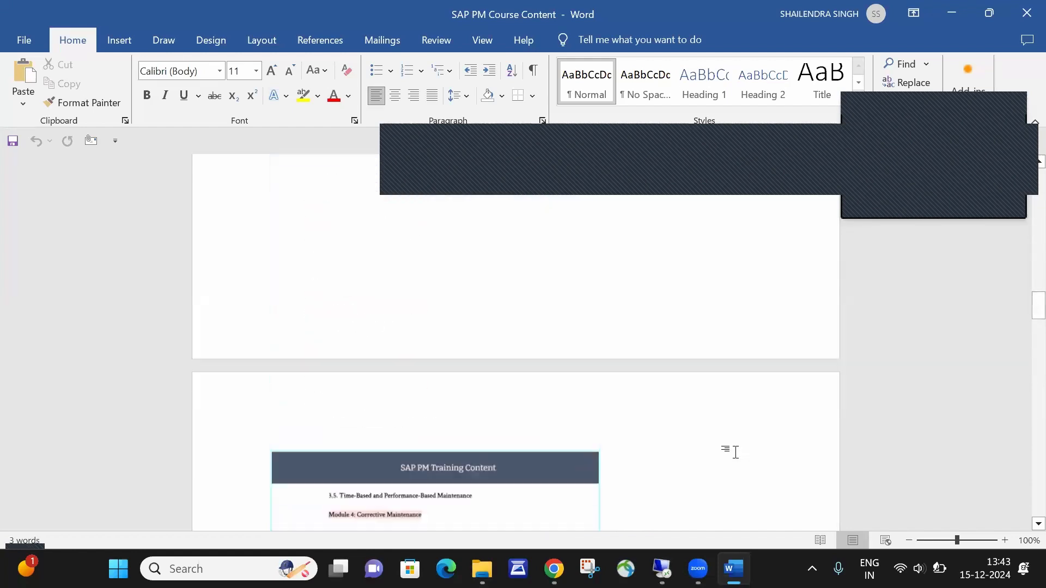
scroll(736, 453, down, 5)
scroll(737, 453, up, 6)
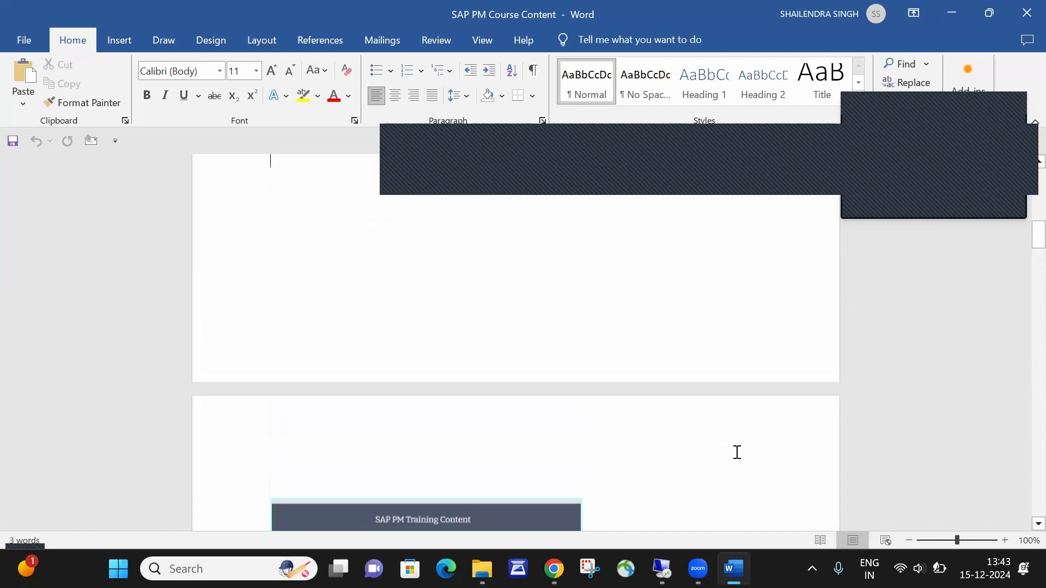
scroll(736, 452, up, 6)
scroll(736, 451, down, 6)
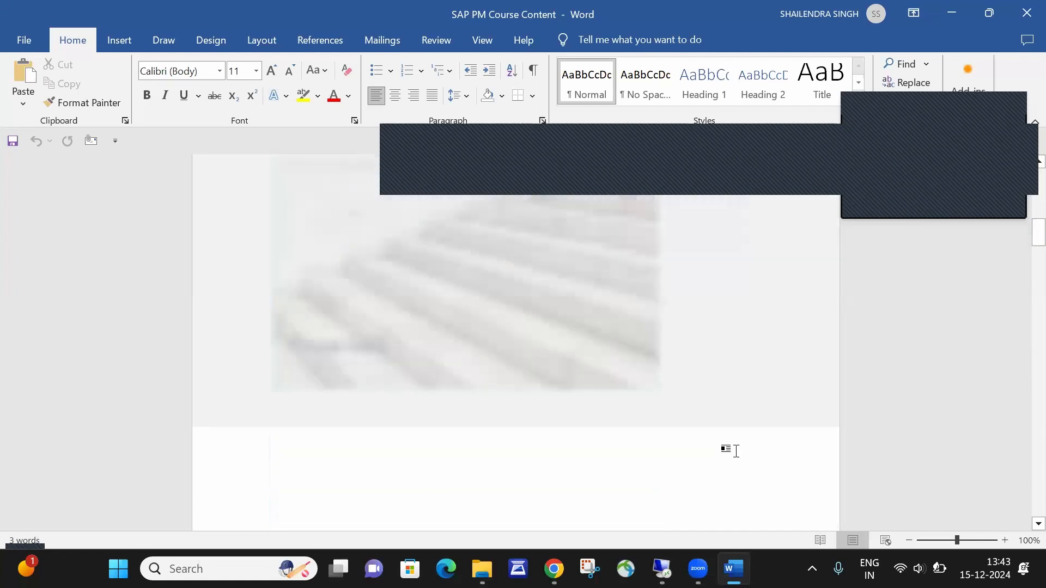
scroll(736, 451, down, 15)
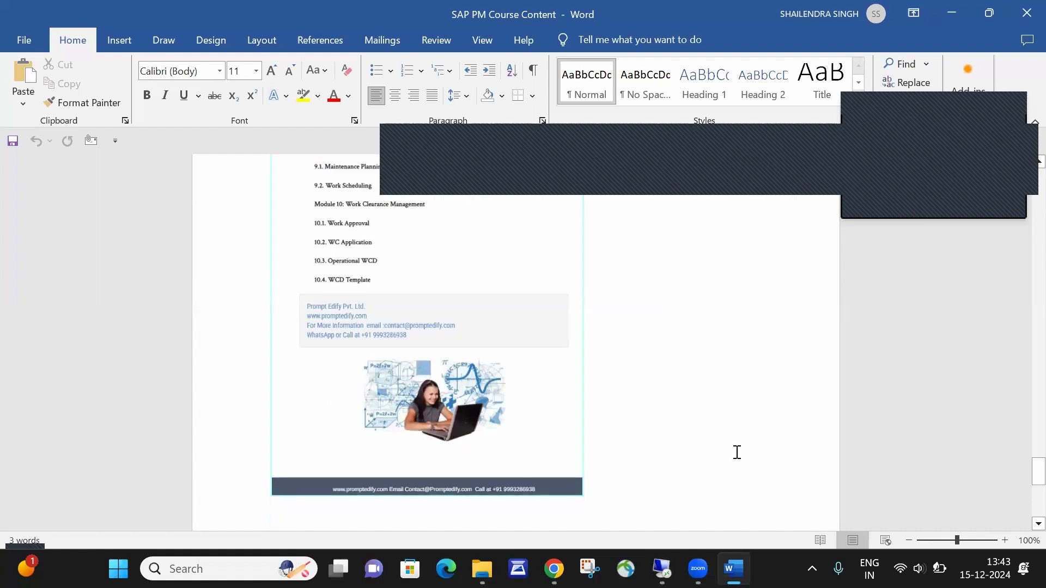
scroll(736, 452, down, 10)
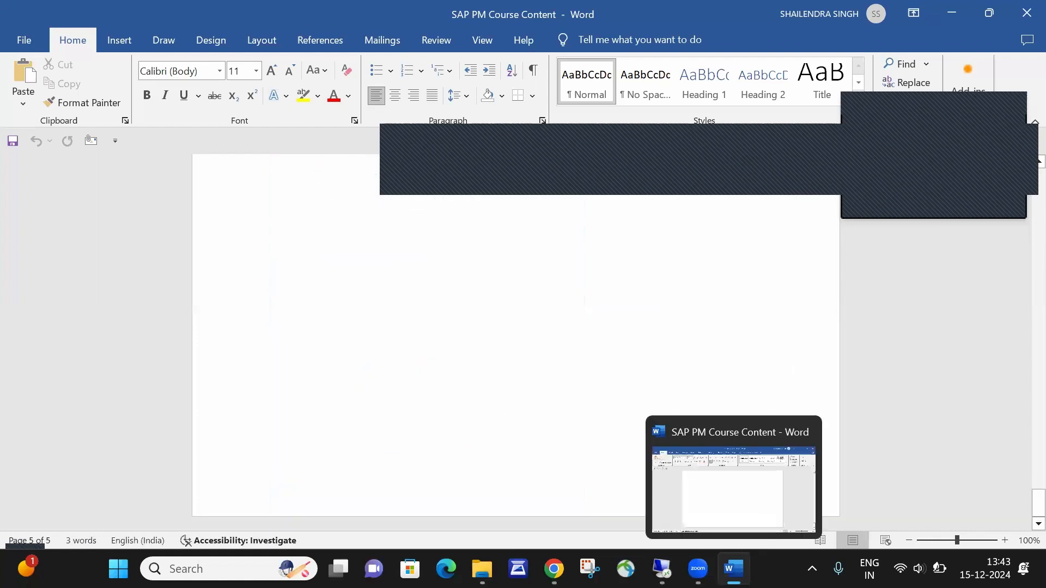
- Close this document, open "SAP PM Course Content - Status" instead, and show its list of Modules 1 to 3
click(1023, 8)
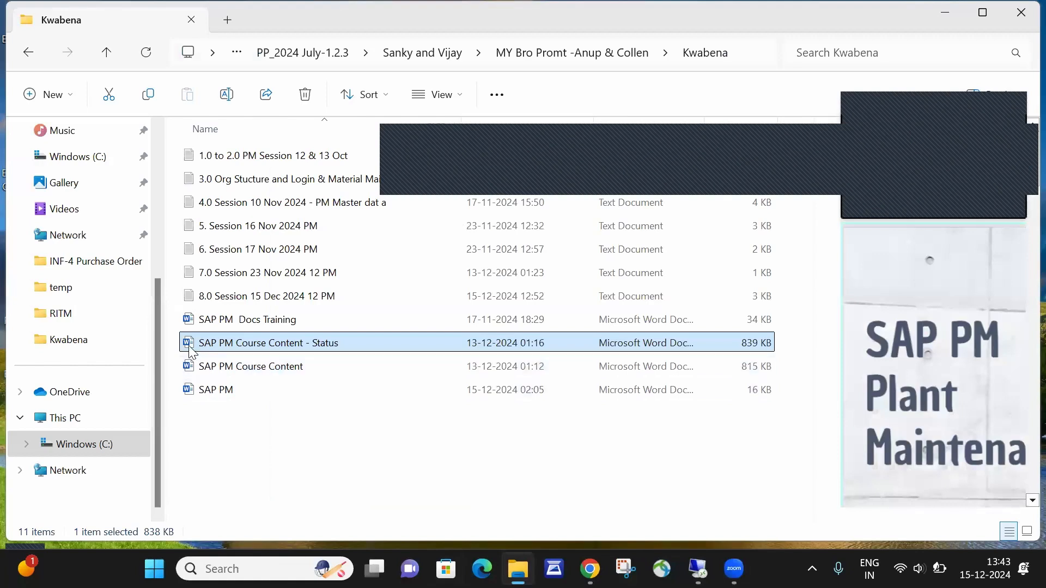
double_click(189, 347)
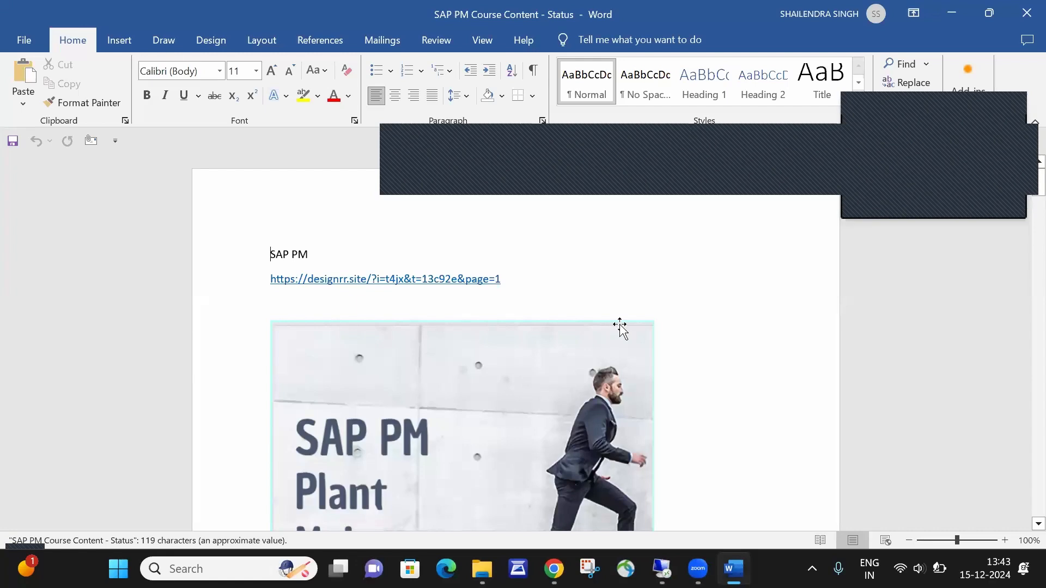
scroll(620, 325, down, 5)
scroll(620, 324, down, 10)
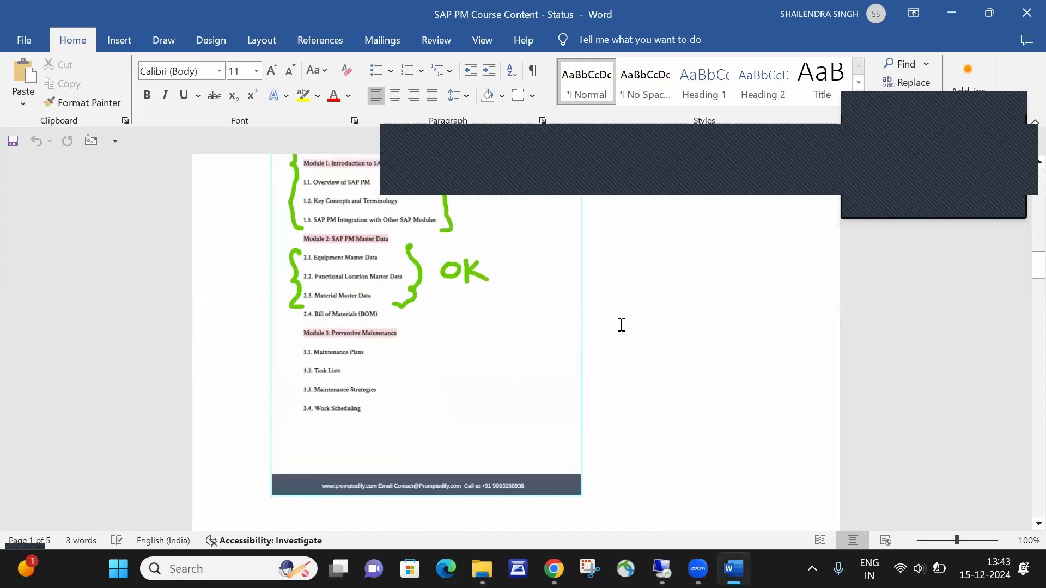
scroll(621, 325, up, 2)
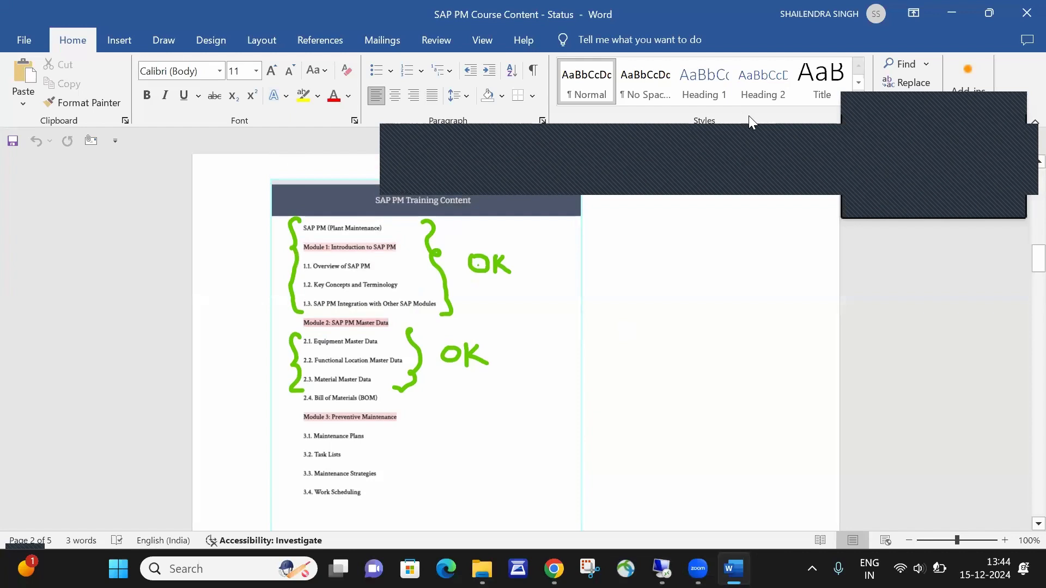